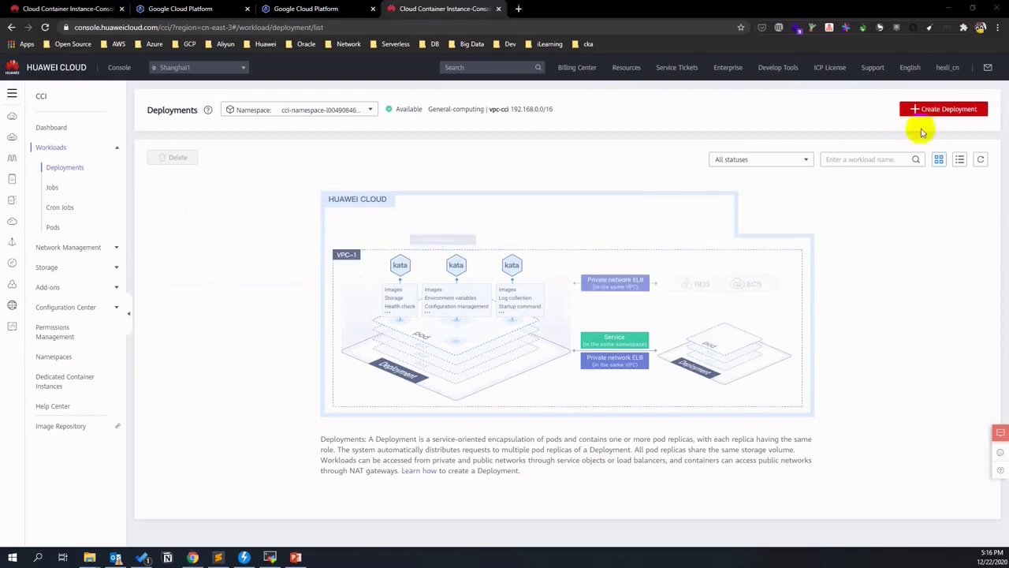
Start creating a new deployment and name the workload cci-deployment-website.
{"action": "left_click", "coordinate": [938, 109]}
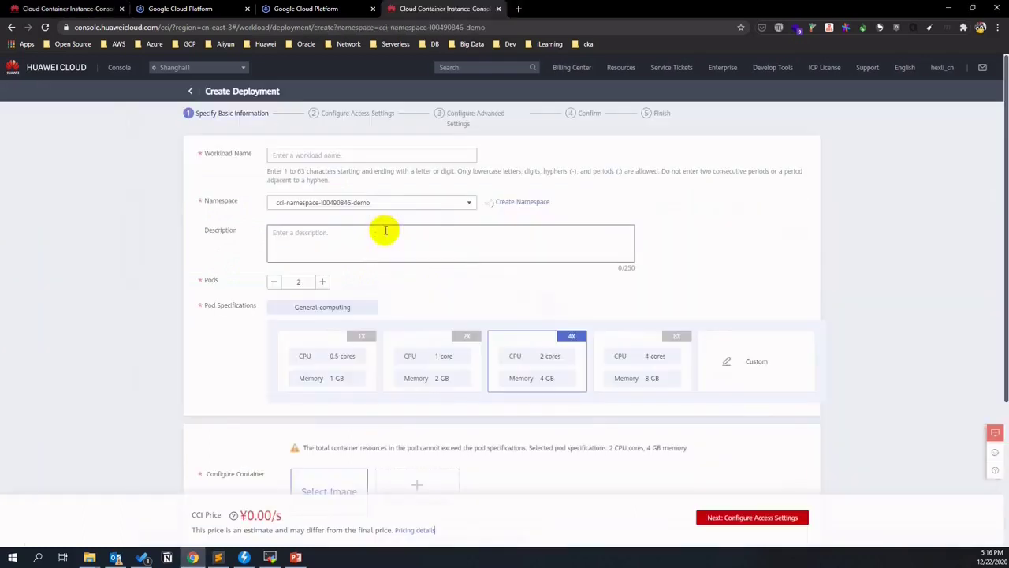
{"action": "left_click", "coordinate": [320, 156]}
{"action": "type", "text": "cci-deployment-20201221"}
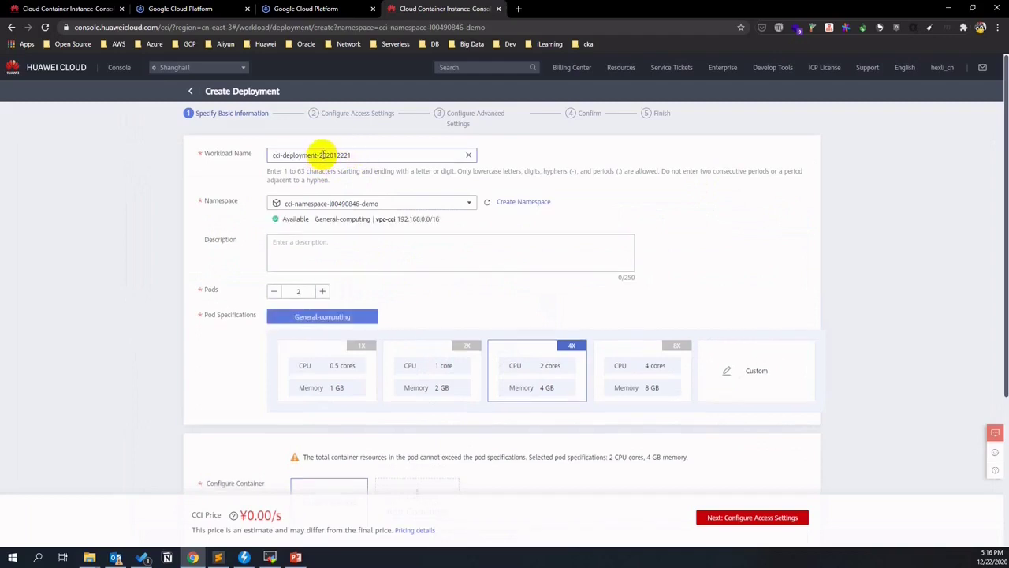
{"action": "left_click_drag", "start_coordinate": [321, 154], "coordinate": [413, 155]}
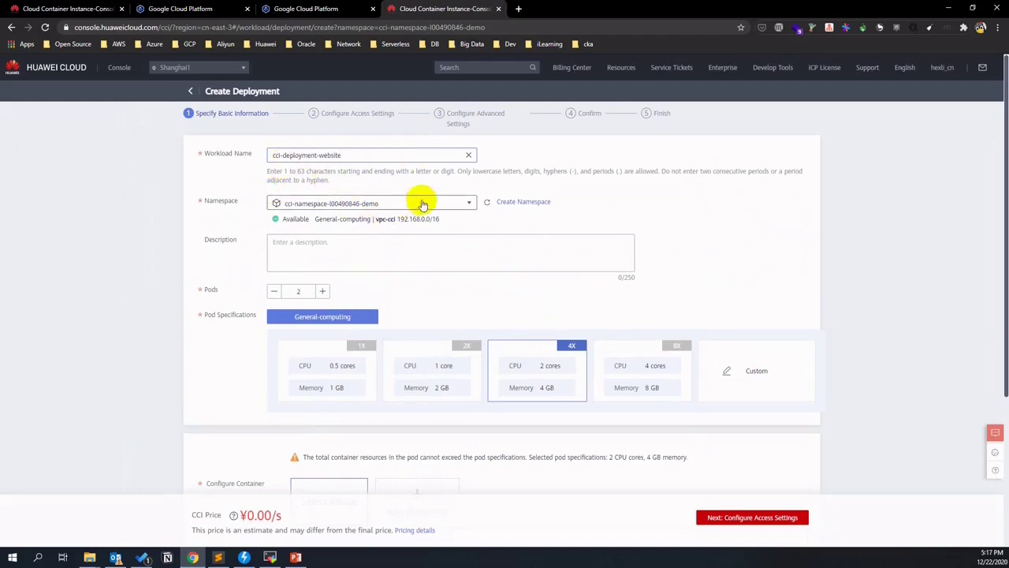
Keep the demo namespace, set the number of pods to 1 and choose the 0.5-core, 1 GB pod specification.
{"action": "left_click", "coordinate": [462, 202]}
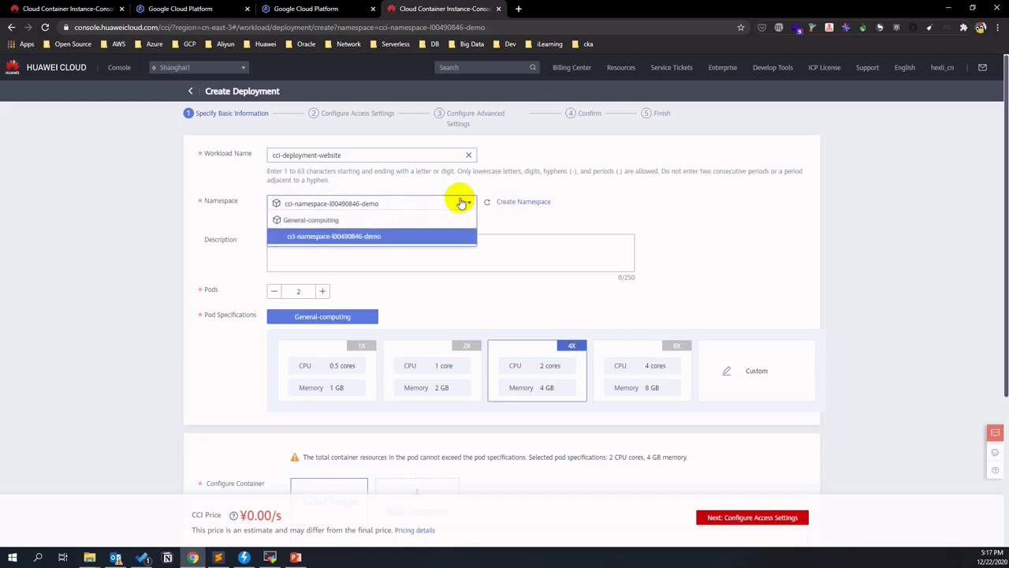
{"action": "left_click", "coordinate": [460, 201]}
{"action": "left_click", "coordinate": [274, 291]}
{"action": "scroll", "coordinate": [174, 353], "scroll_direction": "down", "scroll_amount": 1}
{"action": "left_click", "coordinate": [280, 351]}
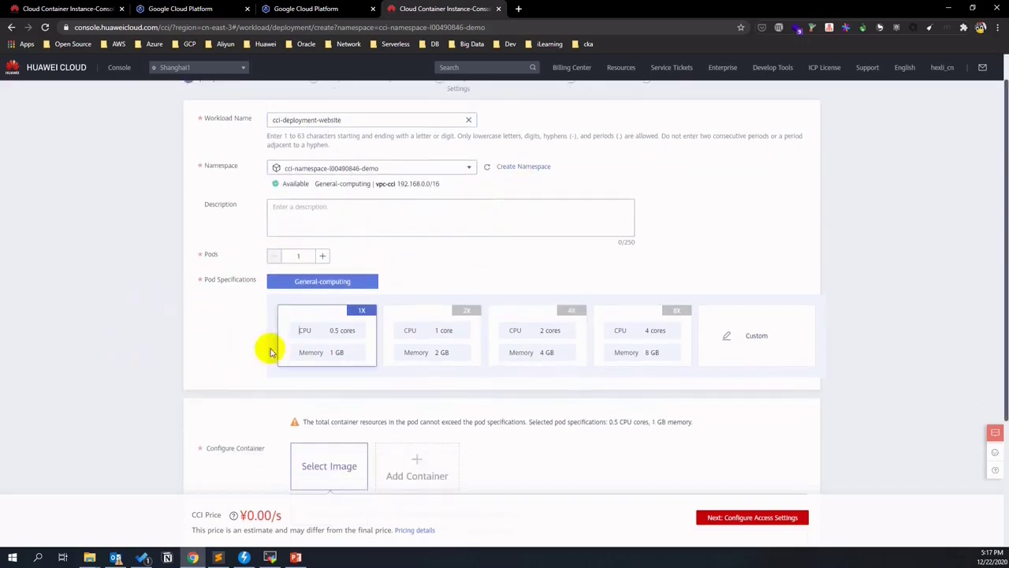
Configure the container with the open source nginx image and set its version to latest.
{"action": "scroll", "coordinate": [130, 368], "scroll_direction": "down", "scroll_amount": 2}
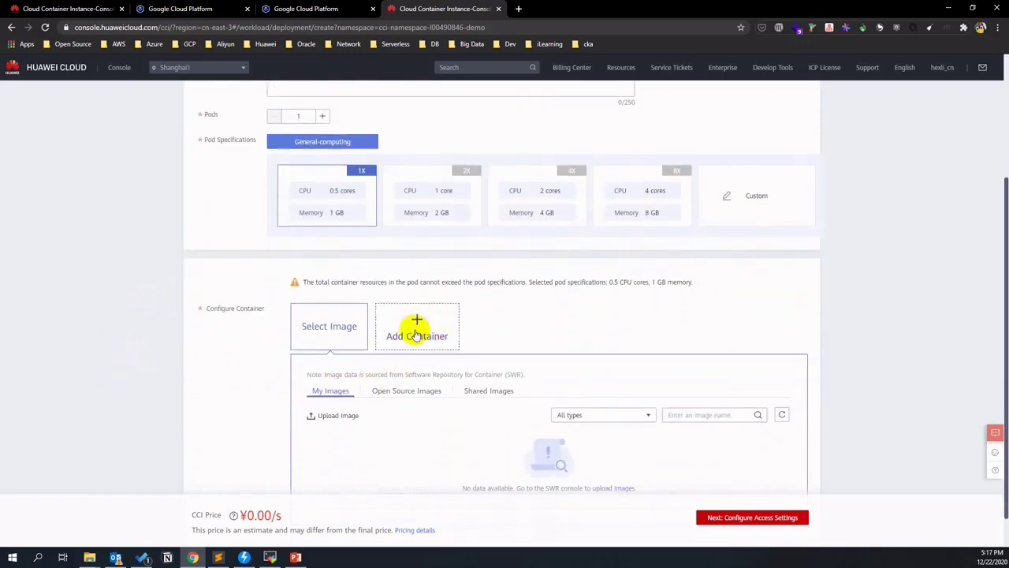
{"action": "scroll", "coordinate": [418, 347], "scroll_direction": "down", "scroll_amount": 1}
{"action": "left_click", "coordinate": [416, 355]}
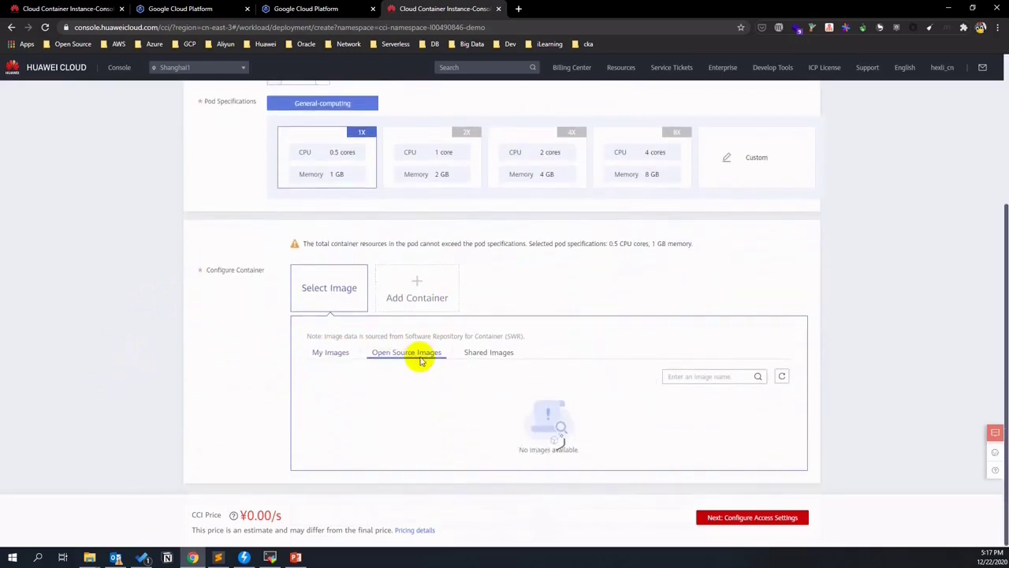
{"action": "scroll", "coordinate": [308, 379], "scroll_direction": "down", "scroll_amount": 1}
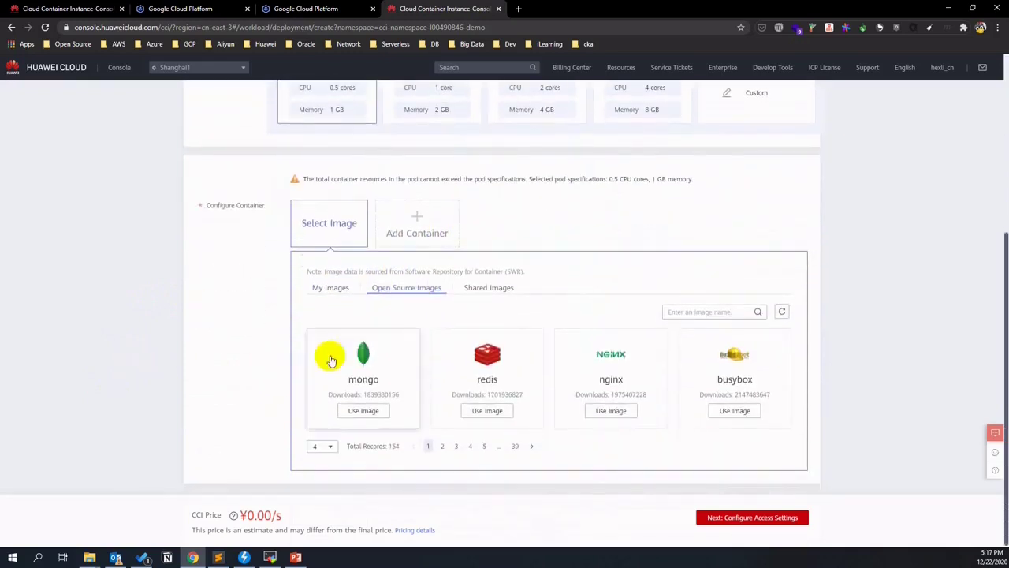
{"action": "left_click", "coordinate": [596, 355]}
{"action": "left_click", "coordinate": [456, 328]}
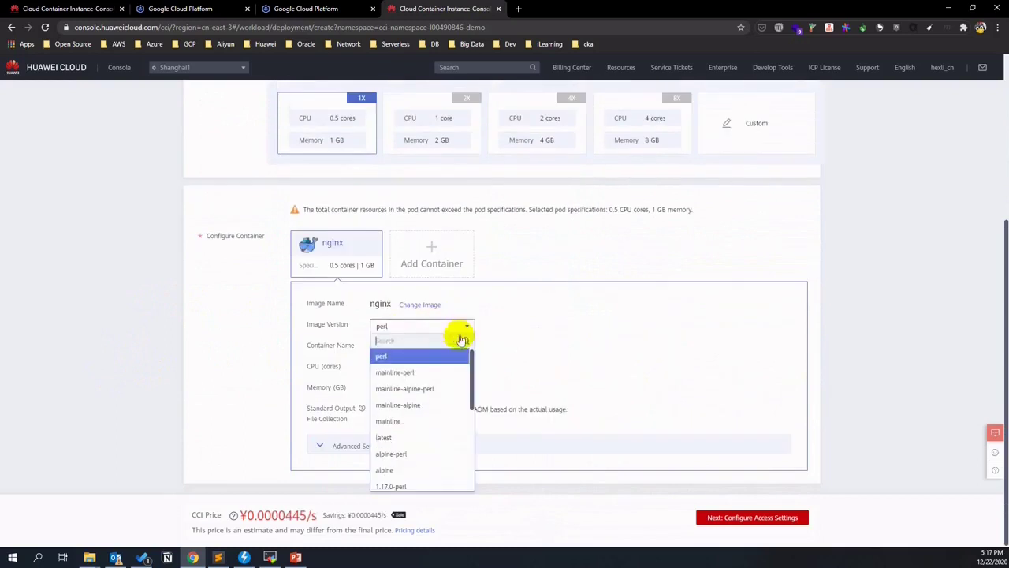
{"action": "left_click", "coordinate": [417, 437]}
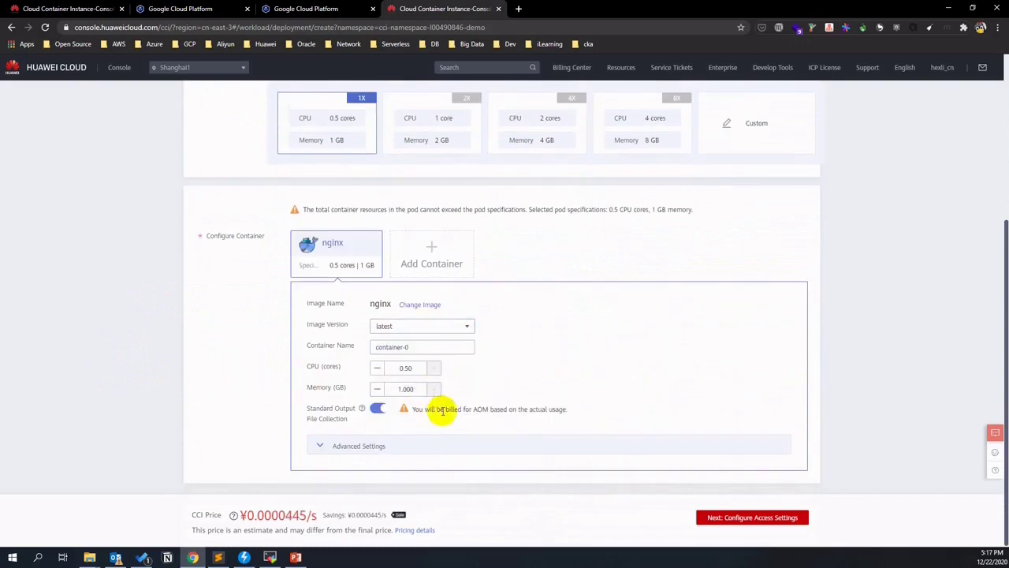
Rename the container as nginx.
{"action": "left_click", "coordinate": [422, 345]}
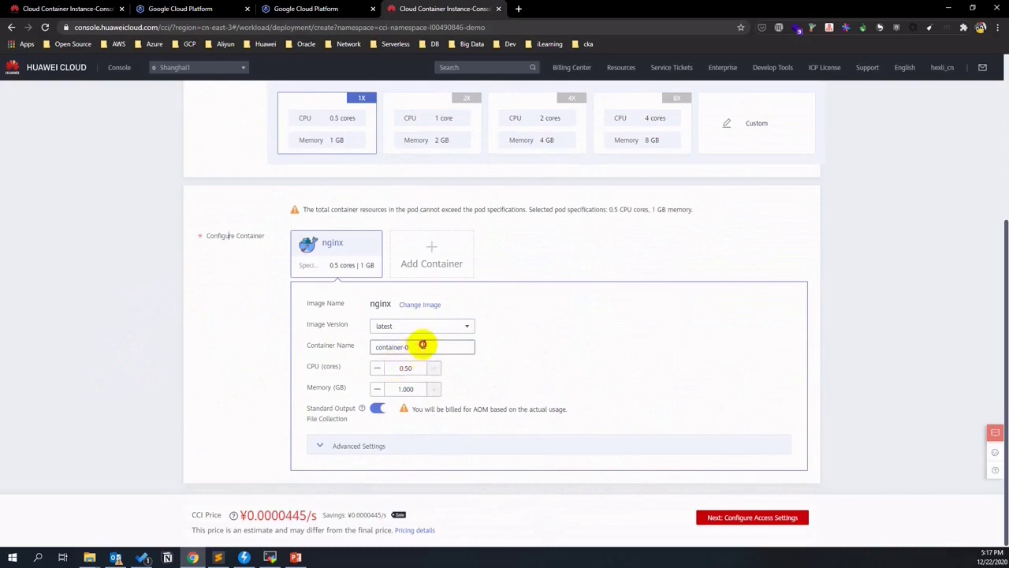
{"action": "key", "text": "BackSpace"}
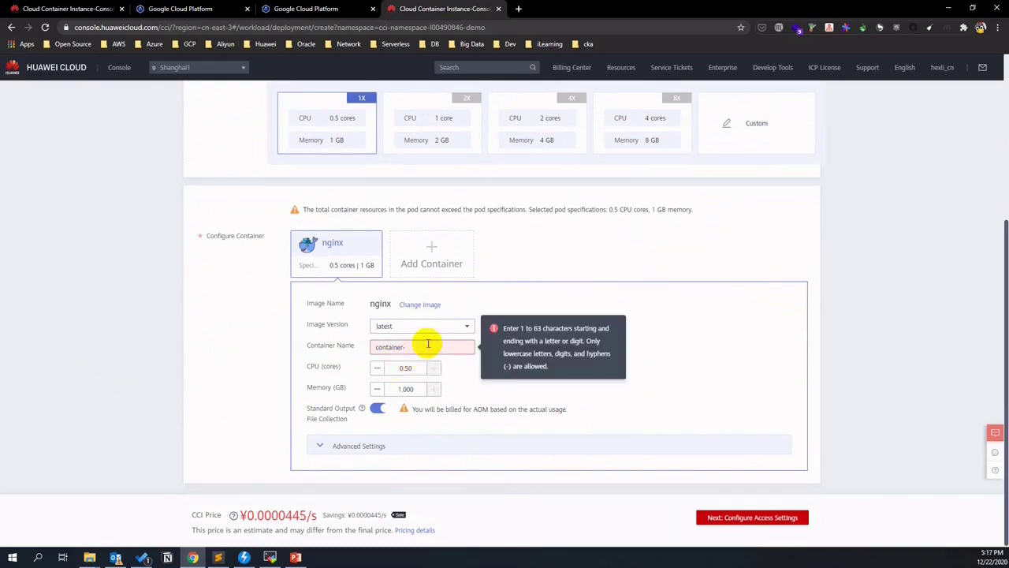
{"action": "key", "text": "BackSpace"}
{"action": "key", "text": "BackSpace"}
{"action": "key", "text": "BackSpace"}
{"action": "key", "text": "BackSpace"}
{"action": "type", "text": "nginx"}
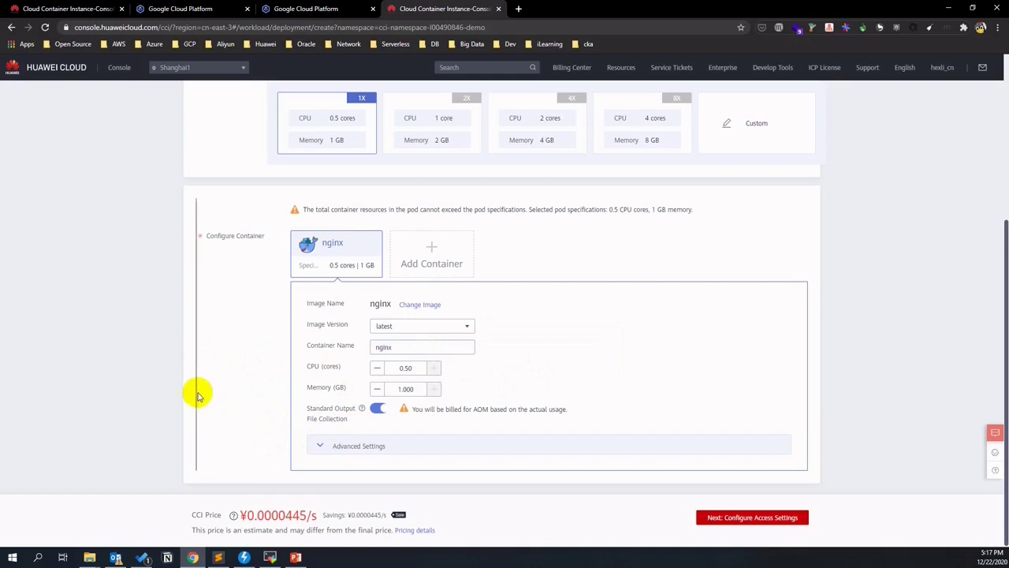
Review the container's advanced settings without changing them and proceed to the access settings.
{"action": "left_click", "coordinate": [331, 446]}
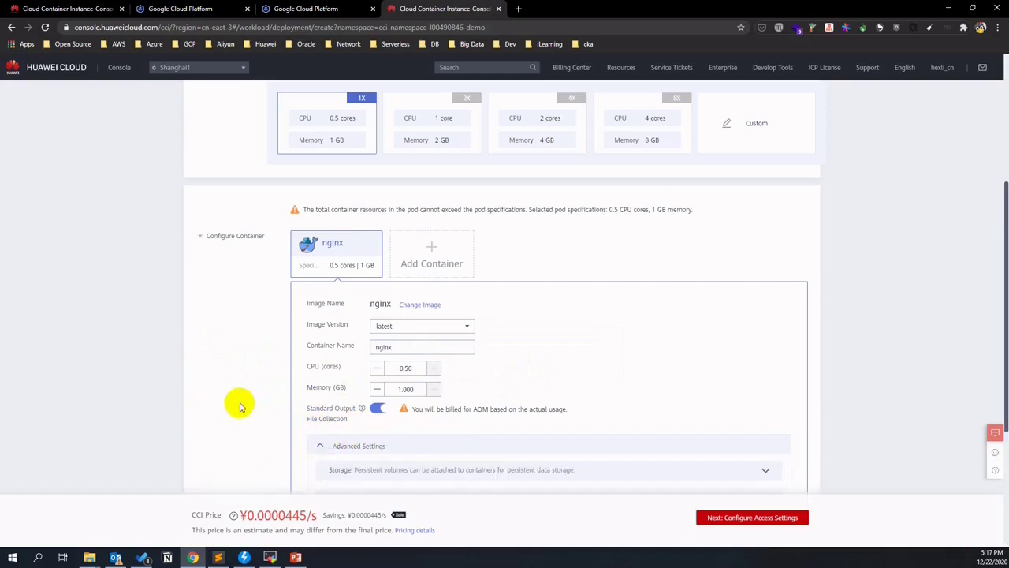
{"action": "scroll", "coordinate": [238, 405], "scroll_direction": "down", "scroll_amount": 1}
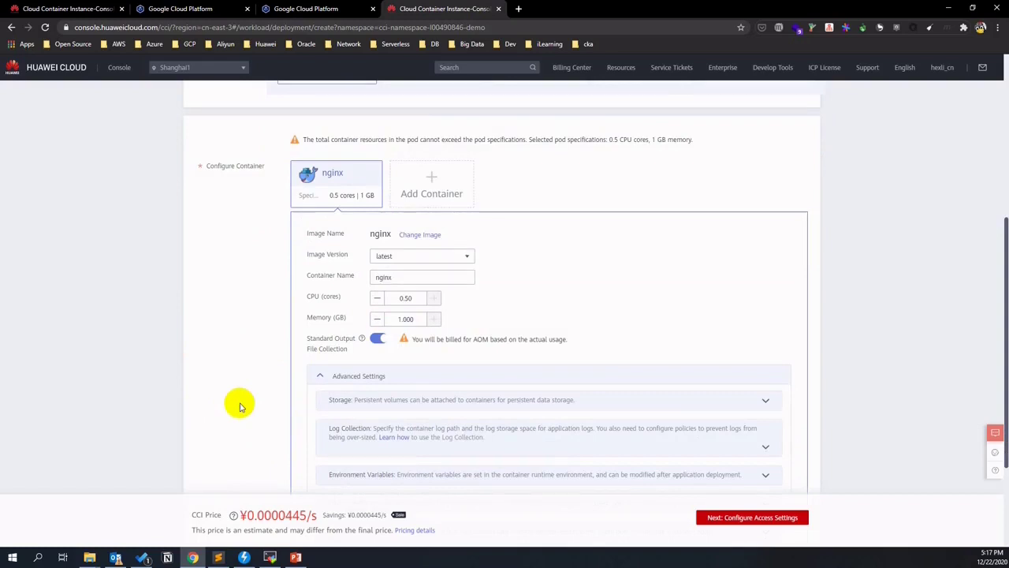
{"action": "scroll", "coordinate": [572, 378], "scroll_direction": "down", "scroll_amount": 2}
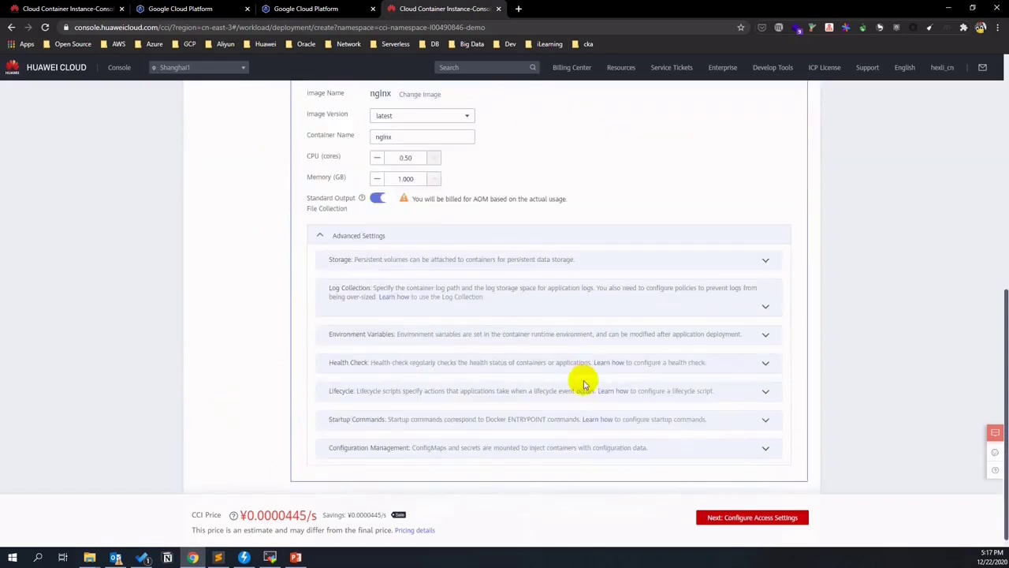
{"action": "left_click", "coordinate": [736, 518]}
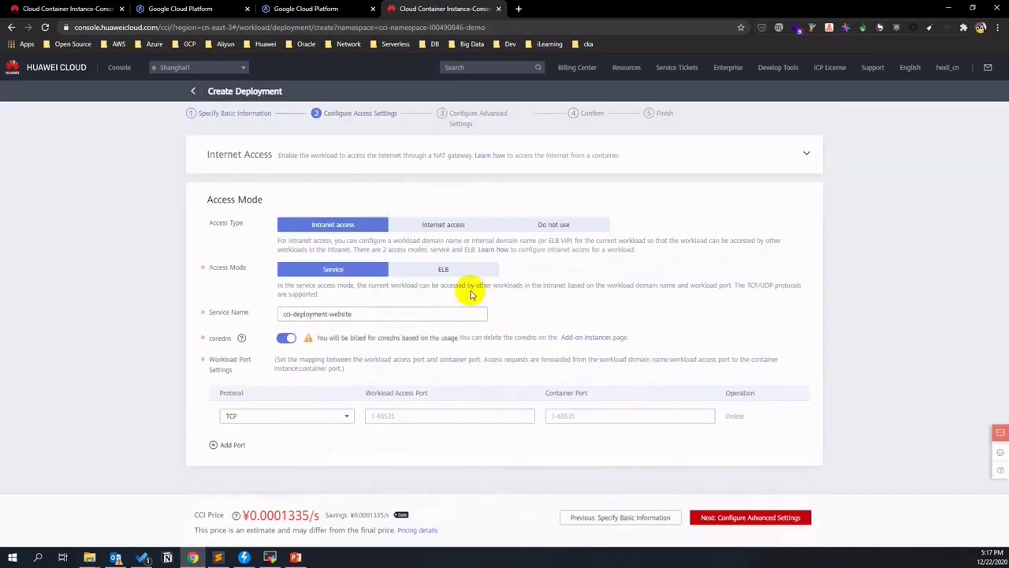
Set the access type to Internet access and name the service cci-deployment-website-srv.
{"action": "left_click", "coordinate": [457, 228]}
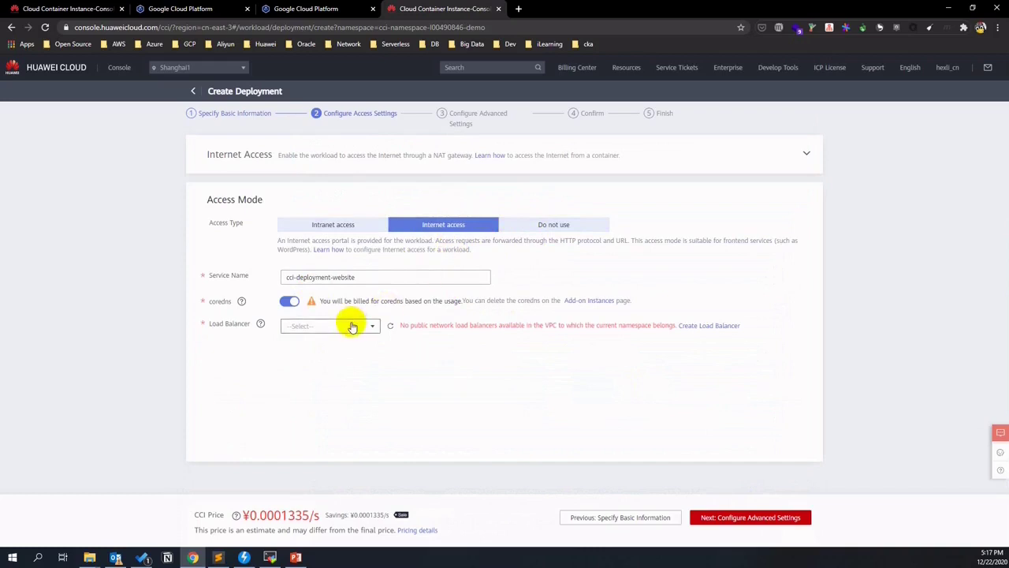
{"action": "left_click", "coordinate": [338, 277]}
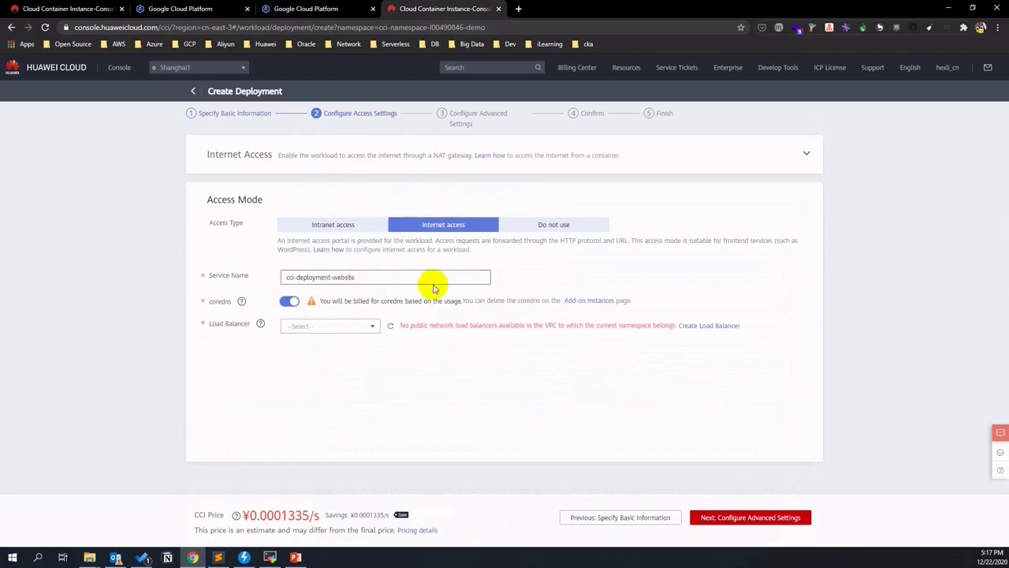
{"action": "type", "text": "-srv"}
Start creating a shared load balancer for the deployment, keeping vpc-cci as the VPC and choosing the subnet subnet-cci (192.168.0.0/24).
{"action": "left_click", "coordinate": [370, 328]}
{"action": "left_click", "coordinate": [393, 327]}
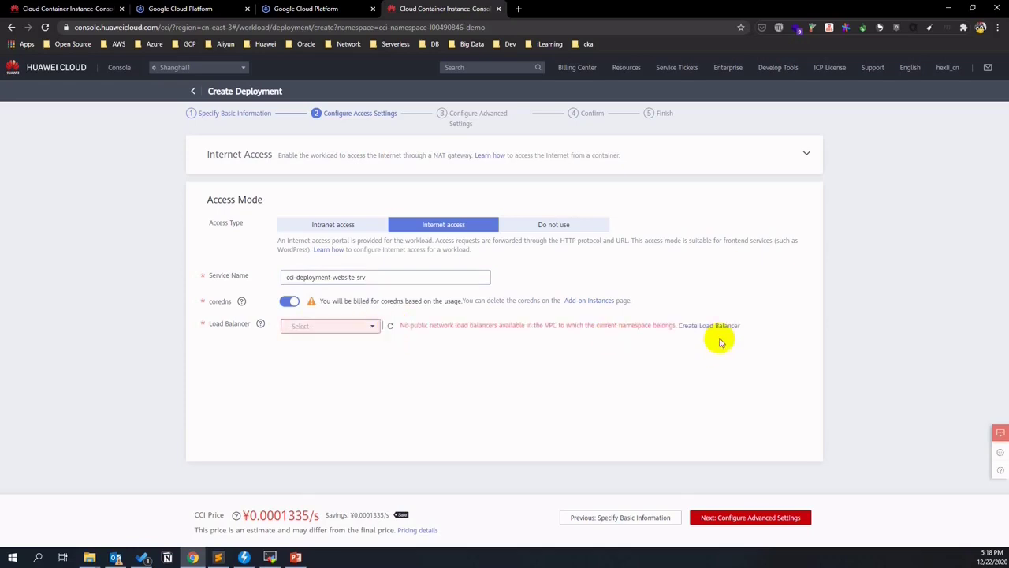
{"action": "left_click", "coordinate": [708, 328]}
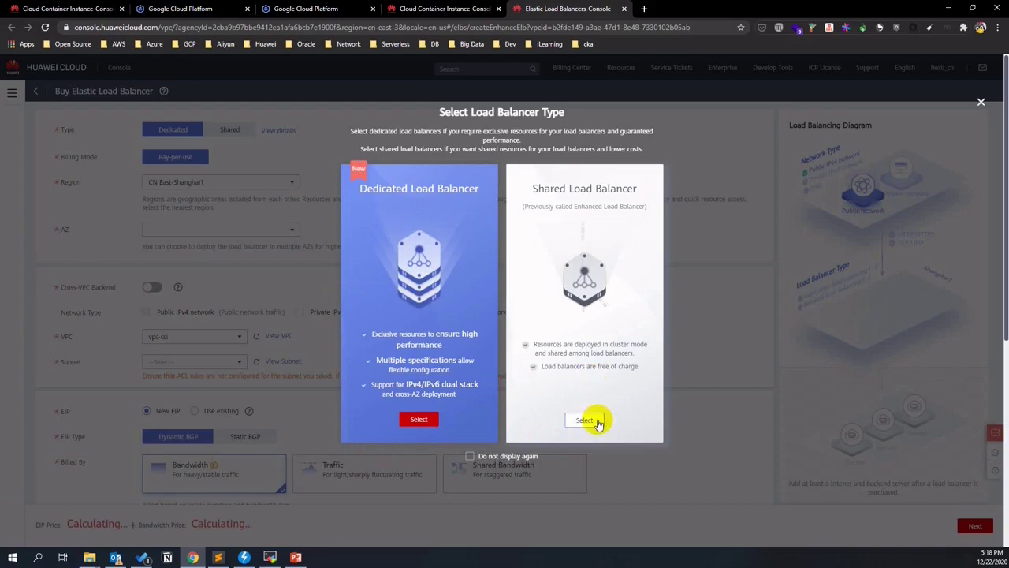
{"action": "left_click", "coordinate": [584, 420]}
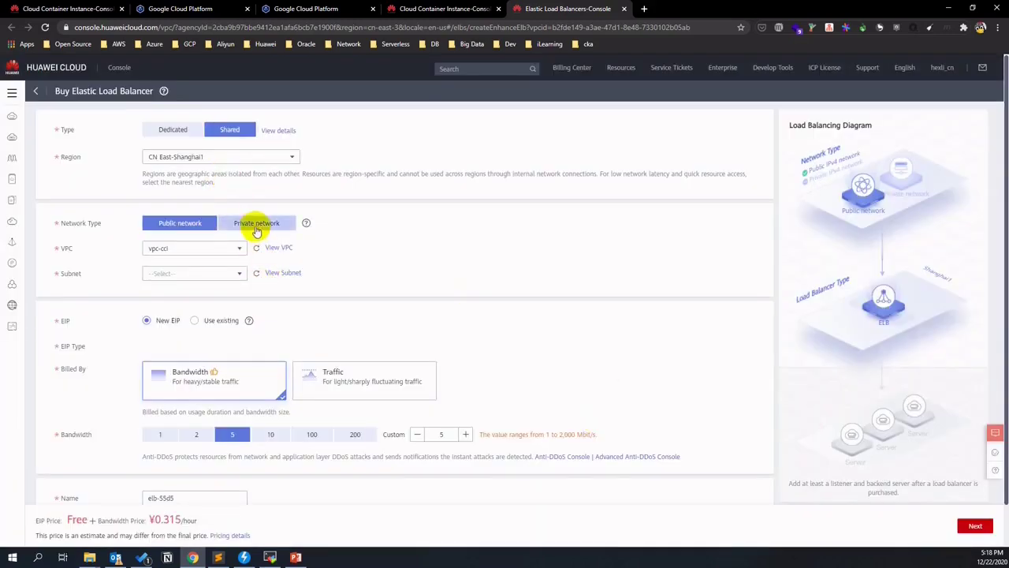
{"action": "left_click", "coordinate": [239, 250]}
{"action": "left_click", "coordinate": [240, 250]}
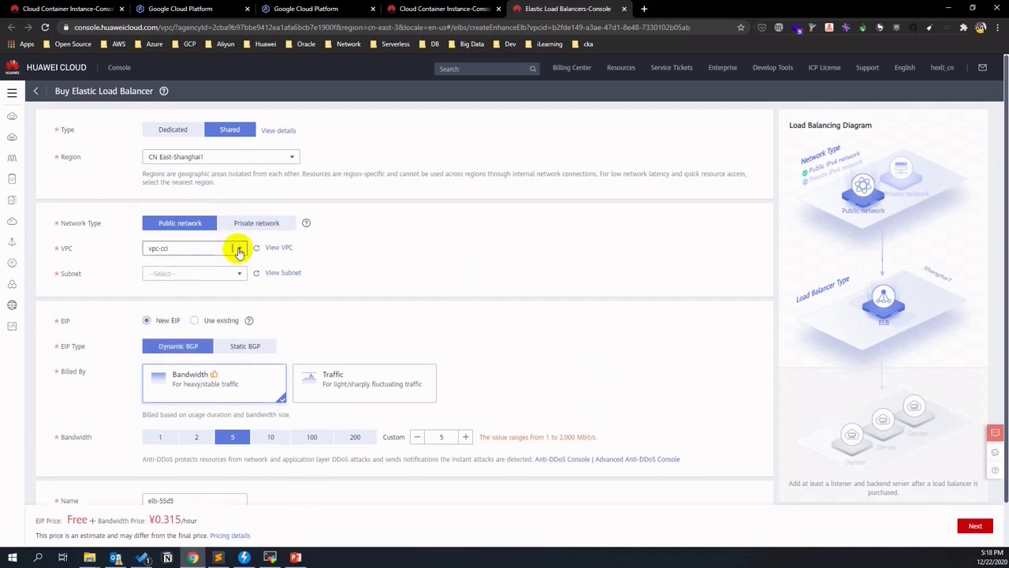
{"action": "left_click", "coordinate": [235, 273]}
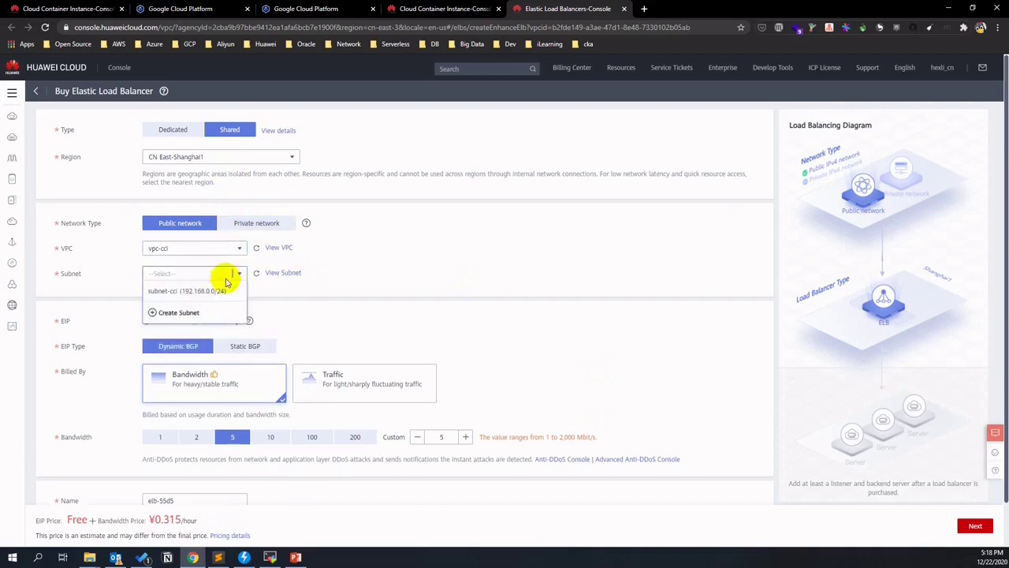
{"action": "left_click", "coordinate": [195, 292]}
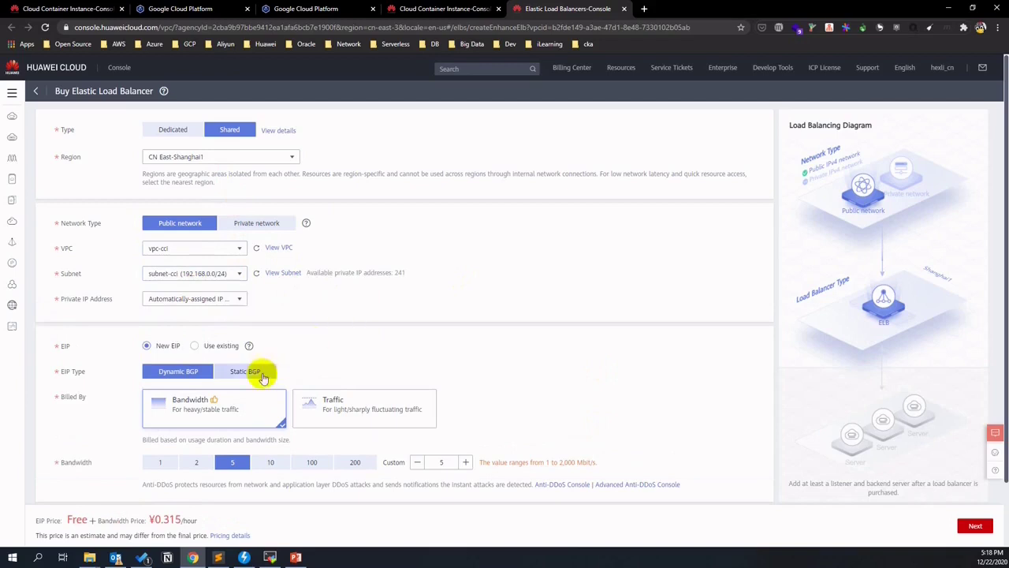
Bill the load balancer's new EIP by traffic and set a custom bandwidth of 1 Mbit/s.
{"action": "left_click", "coordinate": [349, 410]}
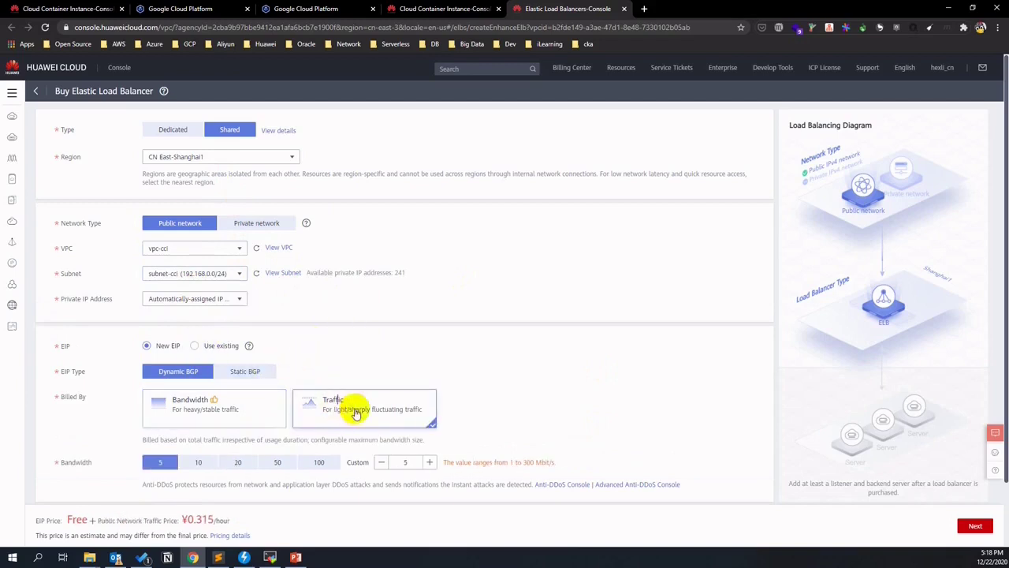
{"action": "key", "text": "BackSpace"}
{"action": "type", "text": "1"}
Name the load balancer elb-cci and submit its order.
{"action": "scroll", "coordinate": [584, 426], "scroll_direction": "down", "scroll_amount": 1}
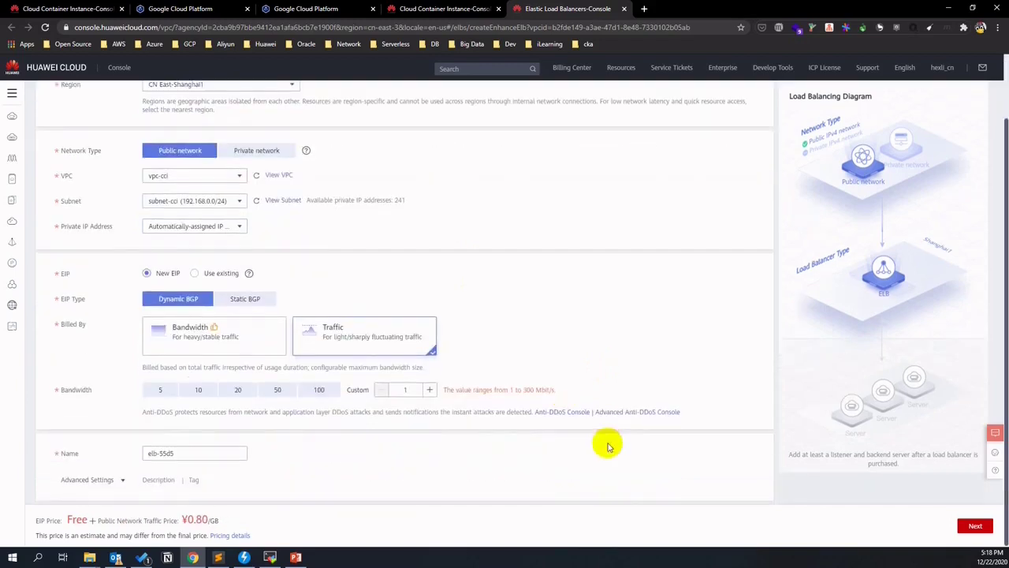
{"action": "double_click", "coordinate": [165, 452]}
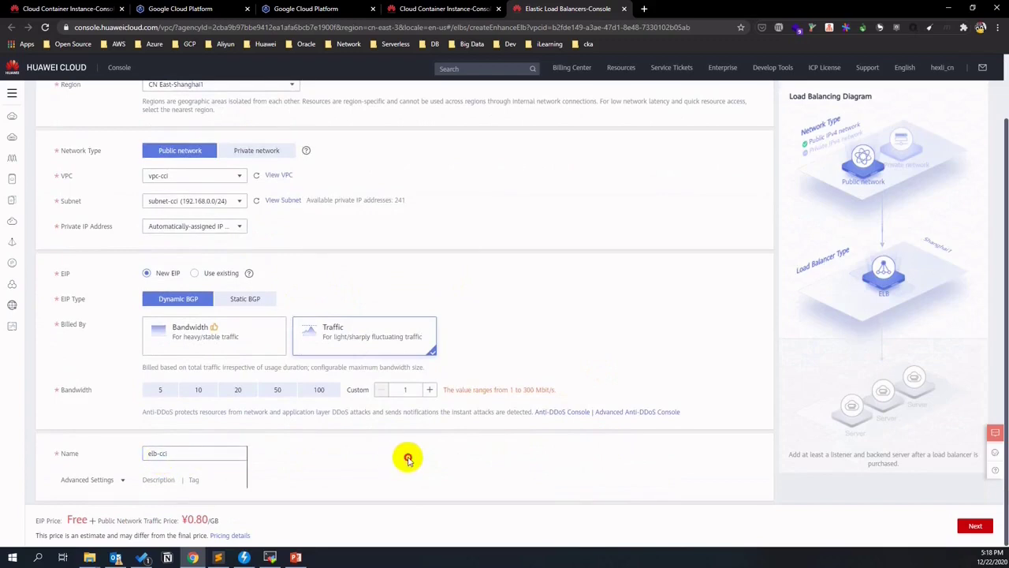
{"action": "left_click", "coordinate": [976, 525]}
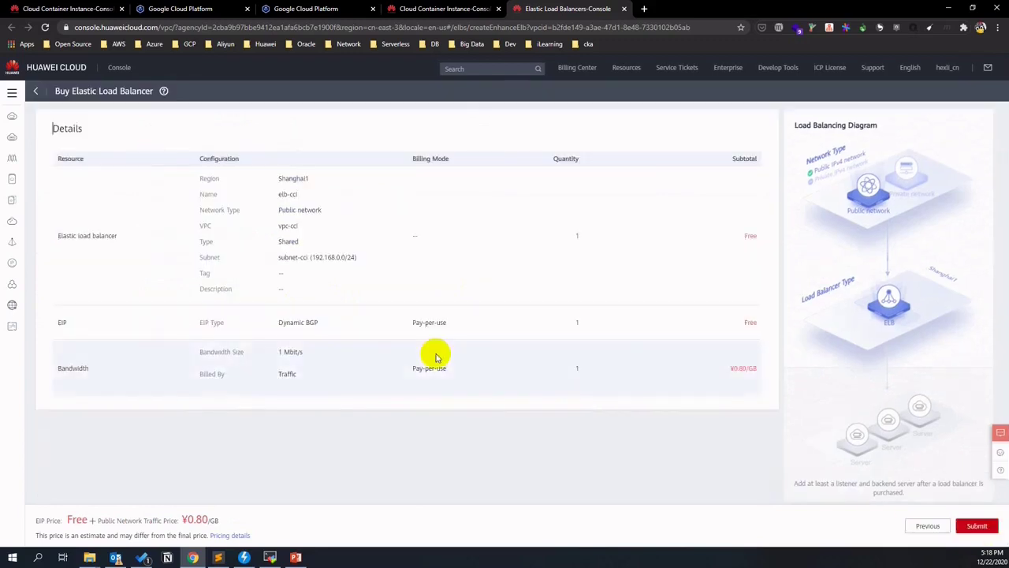
{"action": "left_click", "coordinate": [975, 524]}
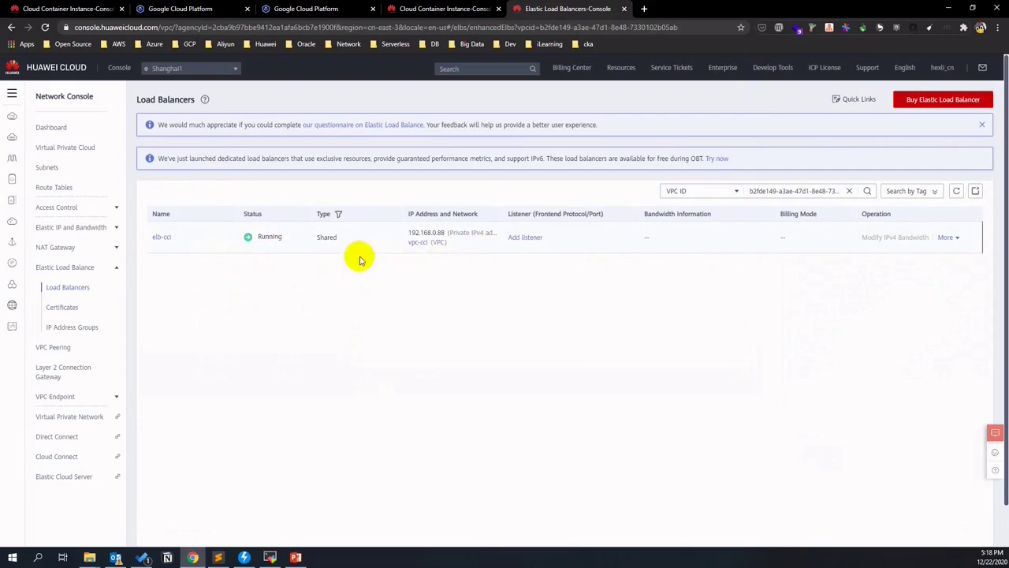
Return to the deployment form, refresh the available load balancers and select elb-cci.
{"action": "left_click", "coordinate": [437, 11]}
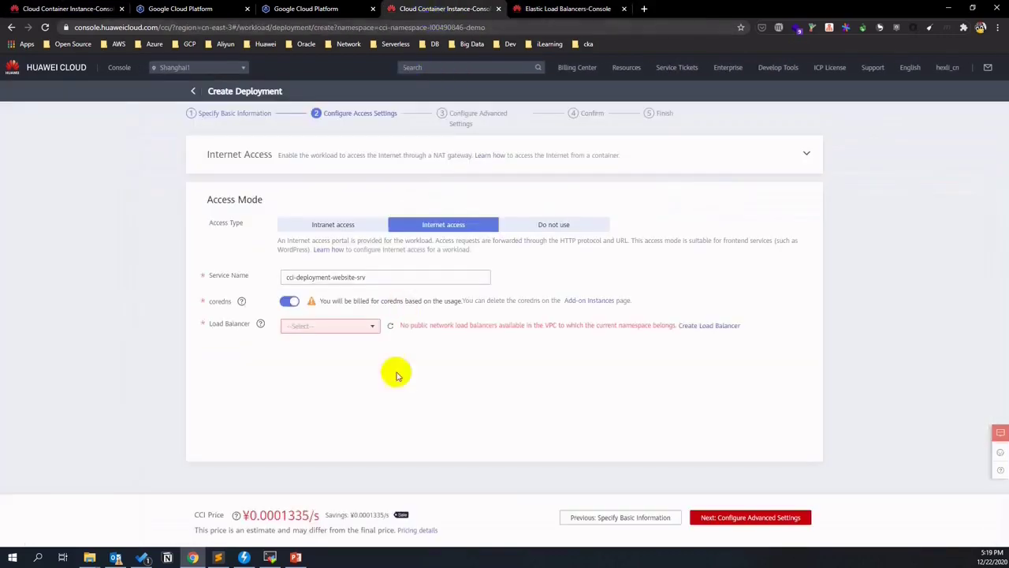
{"action": "left_click", "coordinate": [389, 326]}
{"action": "left_click", "coordinate": [371, 327]}
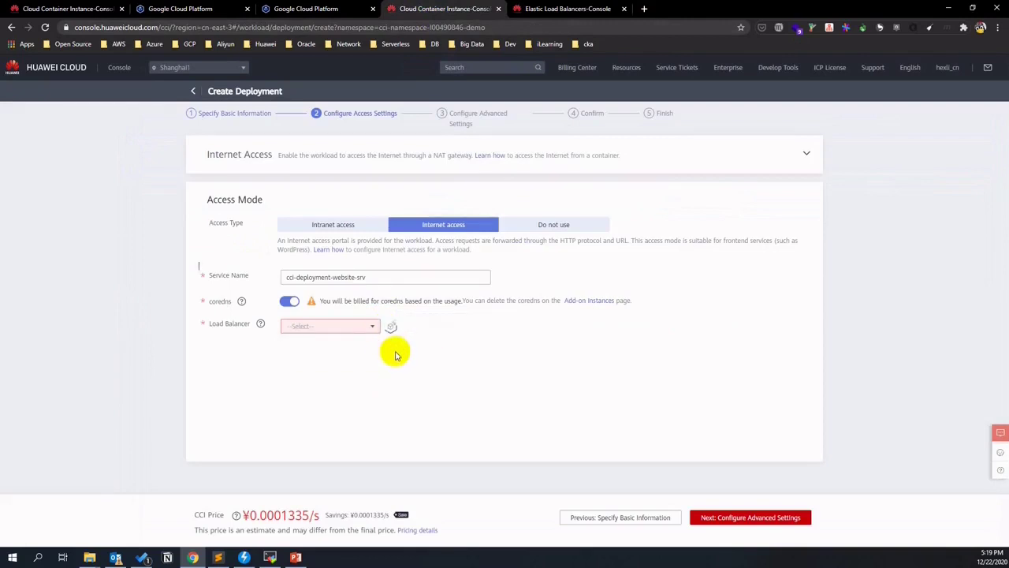
{"action": "left_click", "coordinate": [368, 327]}
{"action": "left_click", "coordinate": [368, 331]}
{"action": "left_click", "coordinate": [413, 381]}
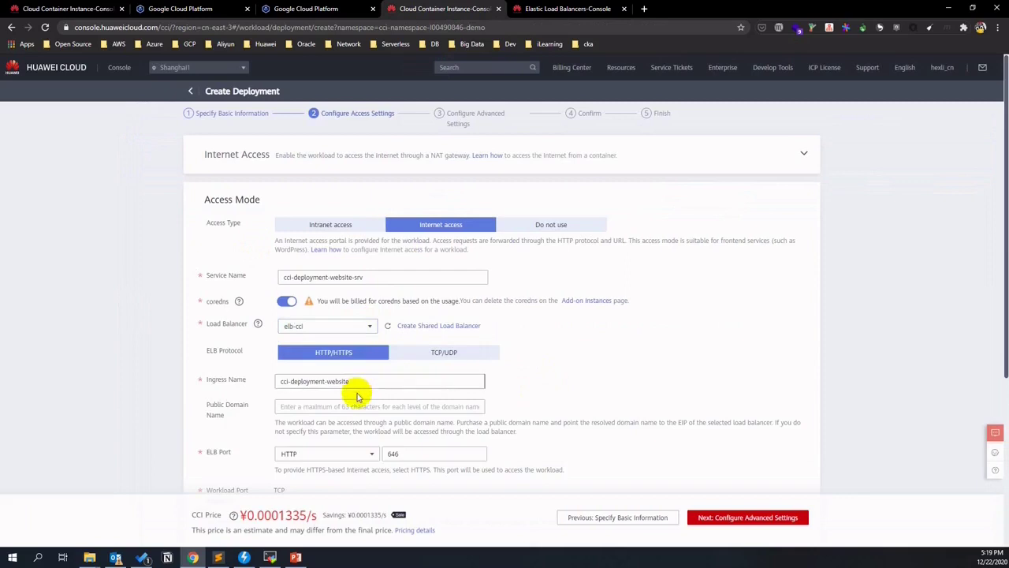
Keep cci-deployment-website as the ingress name and set the HTTP ELB port to 80.
{"action": "left_click", "coordinate": [357, 382]}
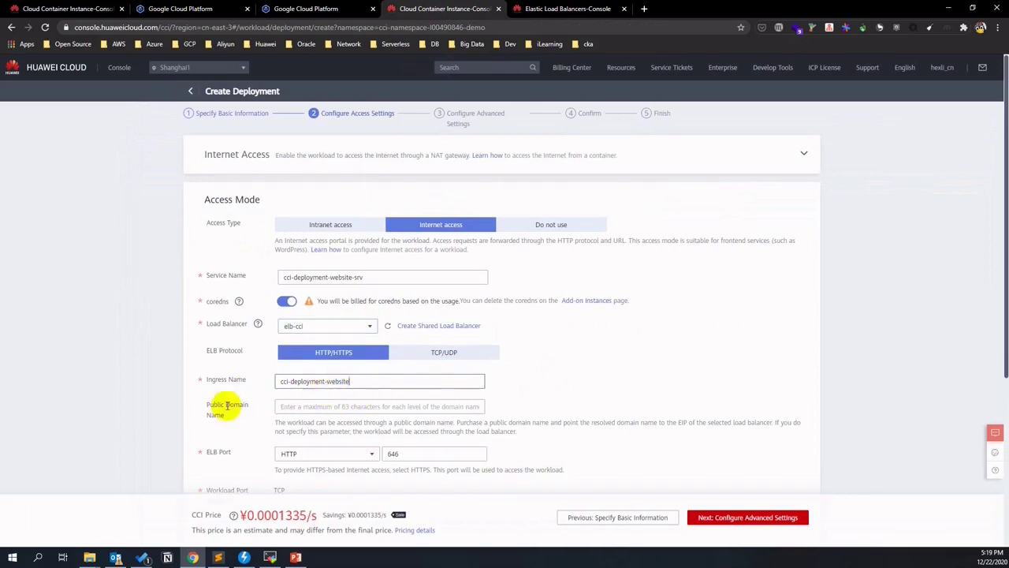
{"action": "scroll", "coordinate": [221, 407], "scroll_direction": "down", "scroll_amount": 1}
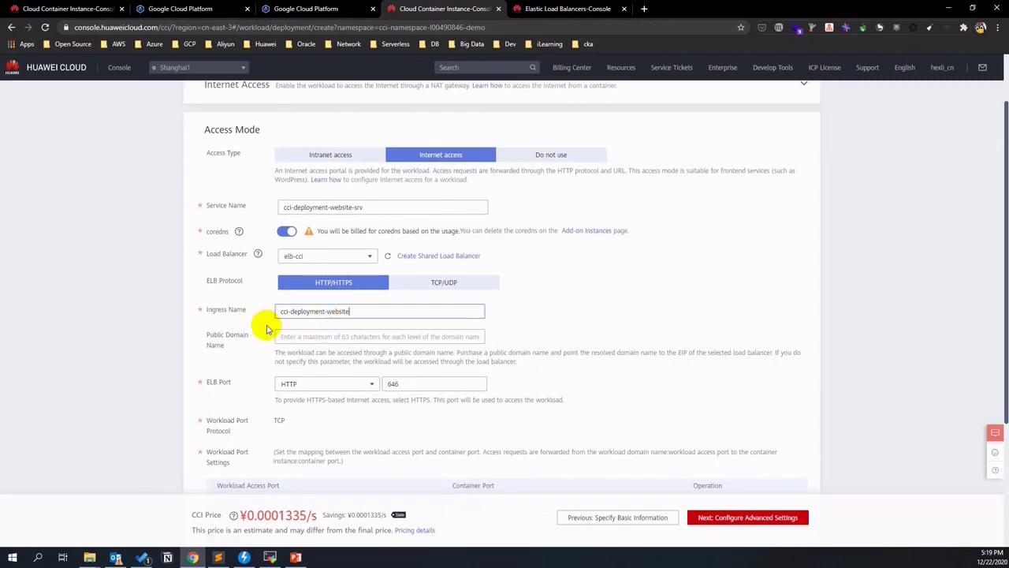
{"action": "scroll", "coordinate": [255, 328], "scroll_direction": "down", "scroll_amount": 1}
{"action": "double_click", "coordinate": [399, 349]}
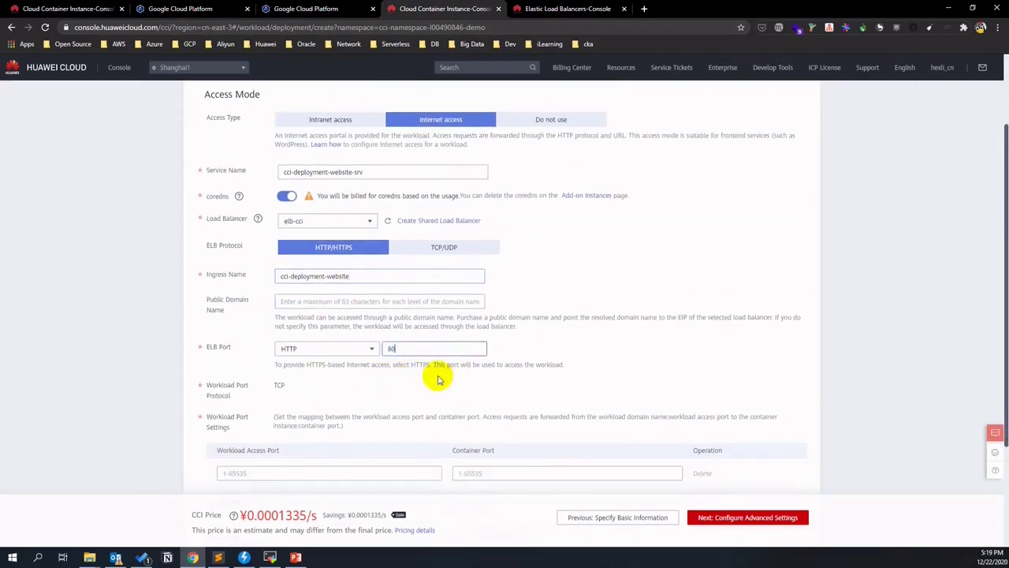
{"action": "type", "text": "80"}
Map workload access port 80 to container port 80 and route the mapping path / to access port 80.
{"action": "scroll", "coordinate": [439, 379], "scroll_direction": "down", "scroll_amount": 3}
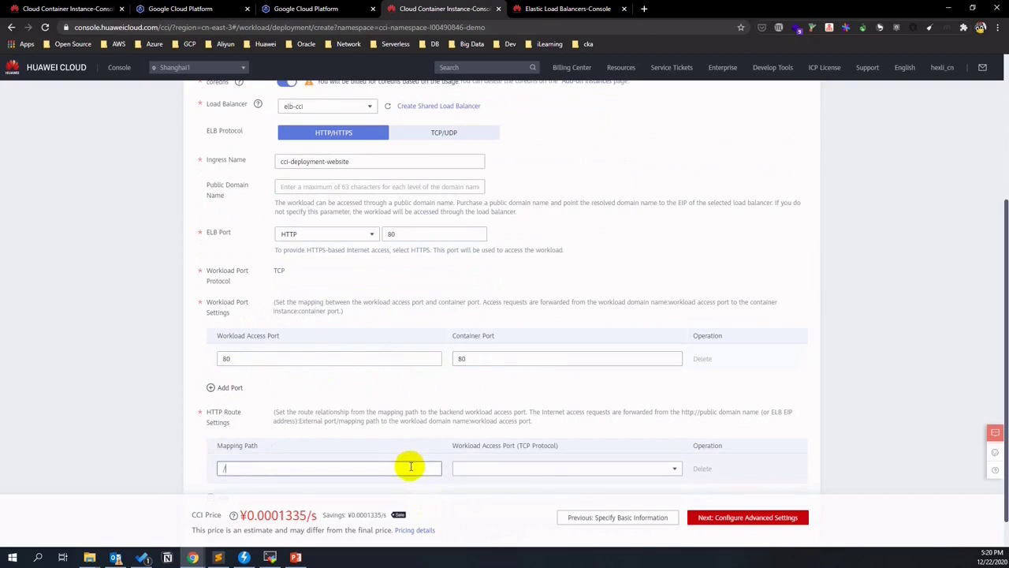
{"action": "left_click", "coordinate": [462, 469]}
{"action": "left_click", "coordinate": [462, 482]}
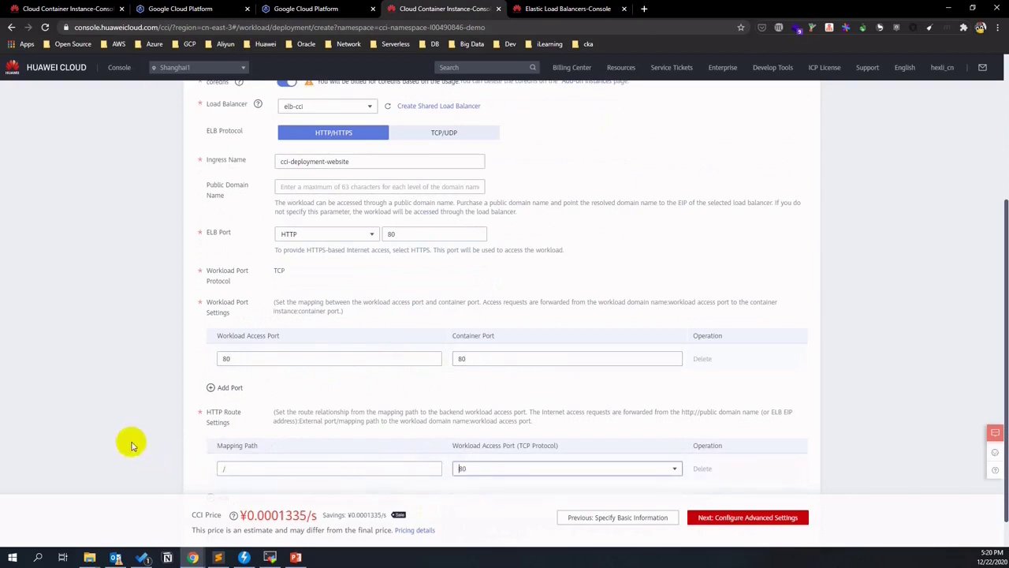
Accept the default rolling upgrade settings with 1 maximum unavailable pod and submit the deployment.
{"action": "scroll", "coordinate": [131, 445], "scroll_direction": "down", "scroll_amount": 1}
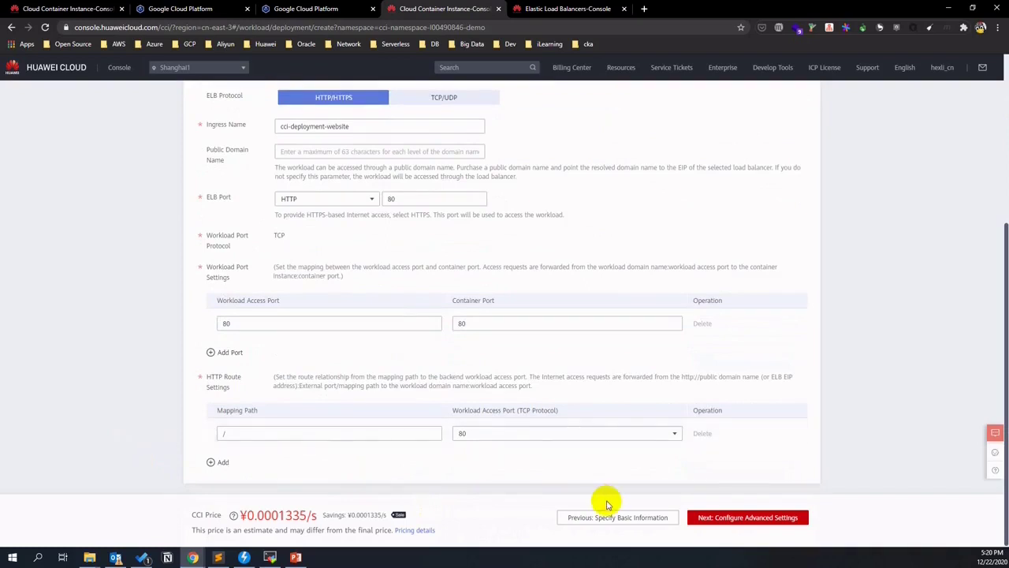
{"action": "left_click", "coordinate": [715, 520]}
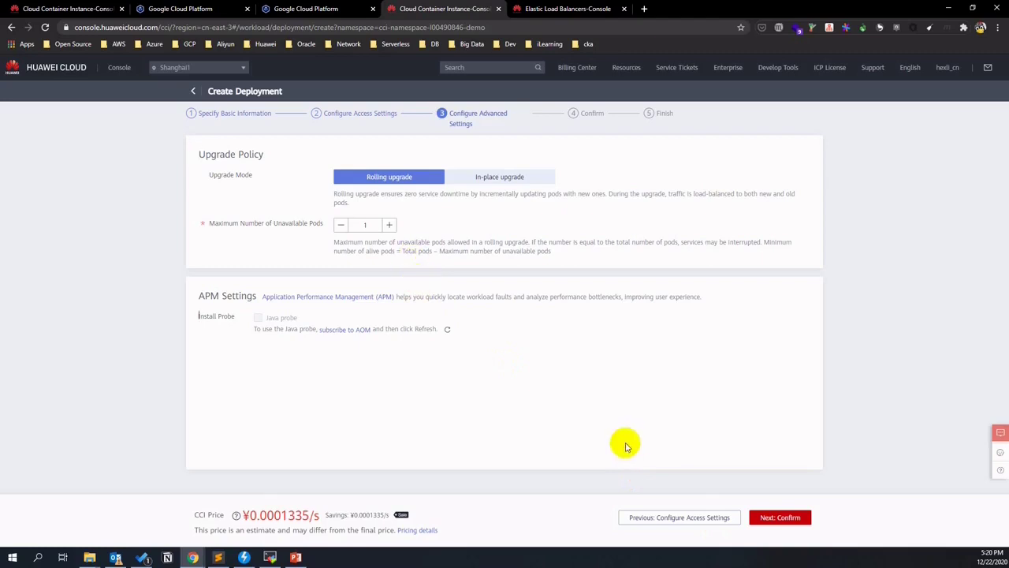
{"action": "left_click", "coordinate": [777, 518]}
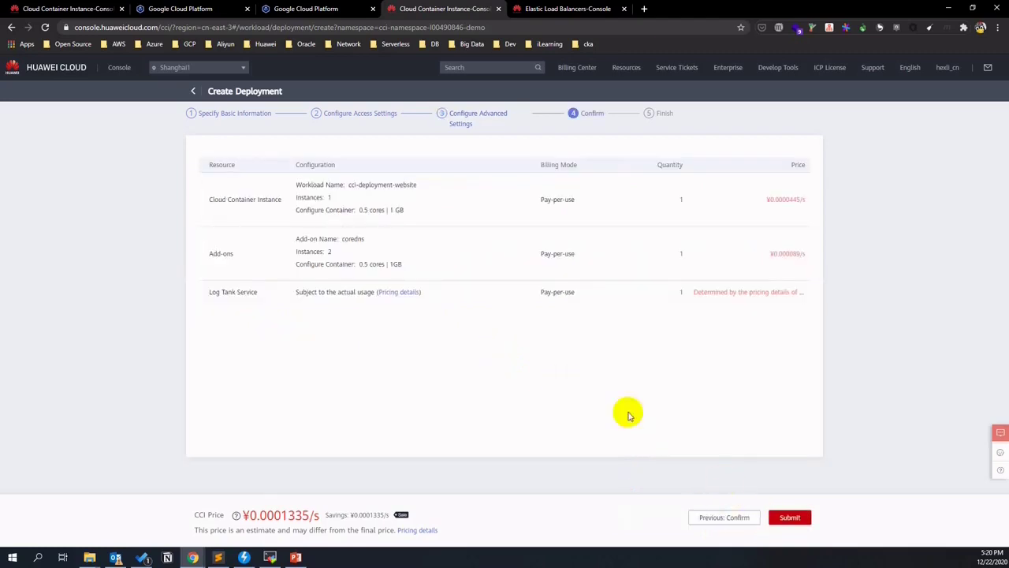
{"action": "left_click", "coordinate": [789, 517]}
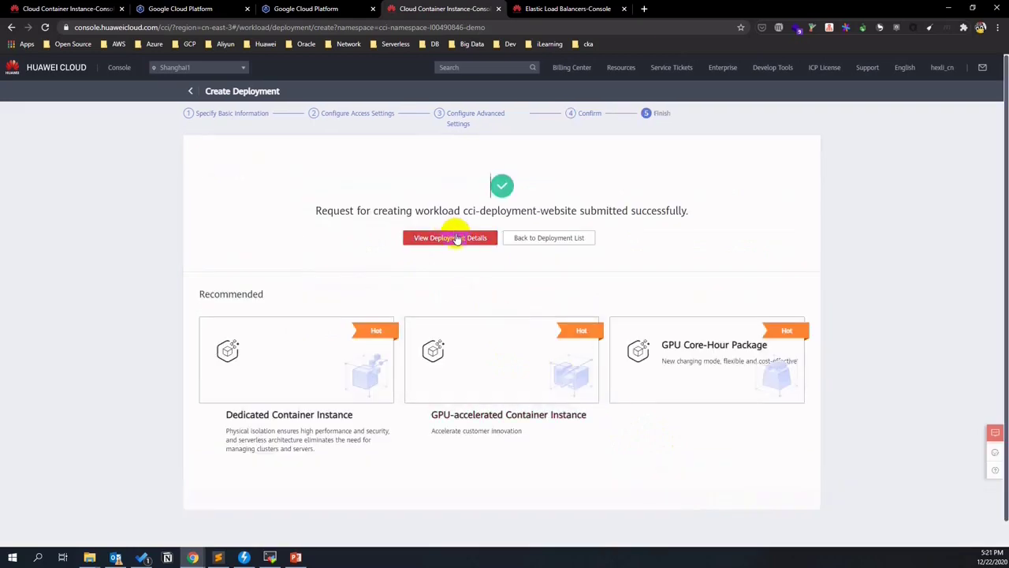
Open the details of cci-deployment-website and review its events, scaling, upgrade policy and APM settings.
{"action": "left_click", "coordinate": [464, 242]}
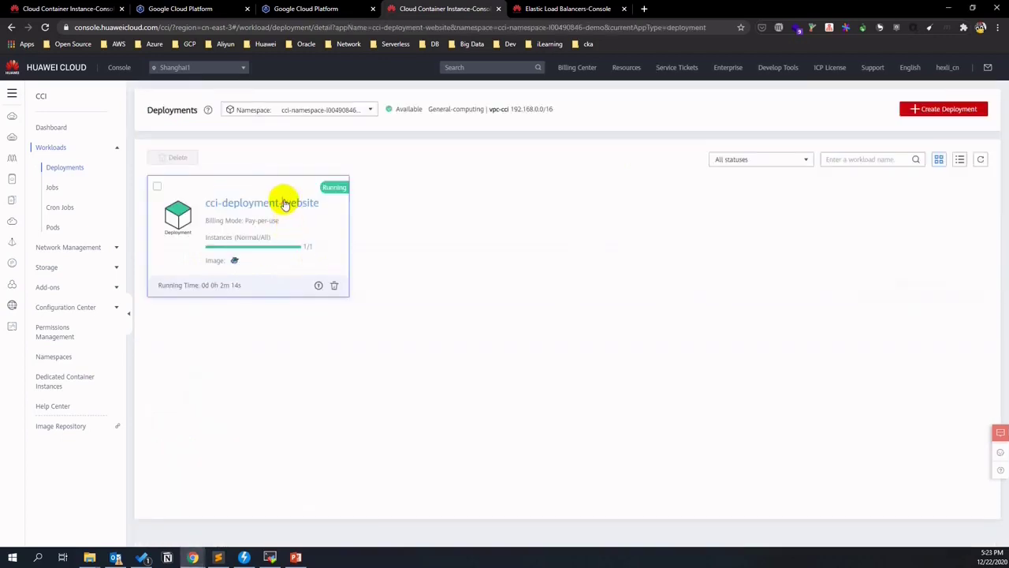
{"action": "left_click", "coordinate": [283, 203]}
{"action": "scroll", "coordinate": [519, 305], "scroll_direction": "down", "scroll_amount": 5}
{"action": "scroll", "coordinate": [517, 305], "scroll_direction": "down", "scroll_amount": 2}
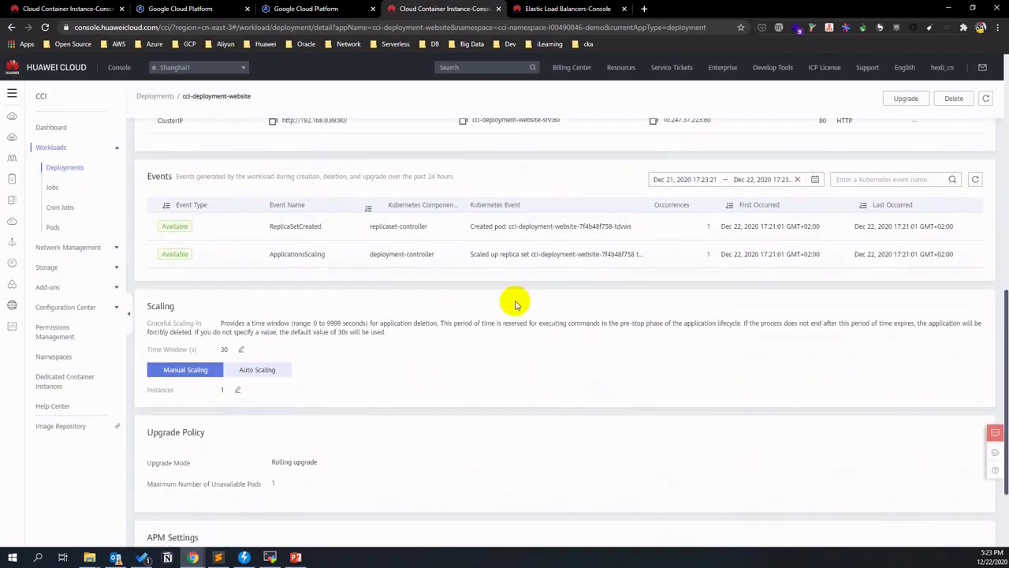
{"action": "scroll", "coordinate": [514, 311], "scroll_direction": "down", "scroll_amount": 2}
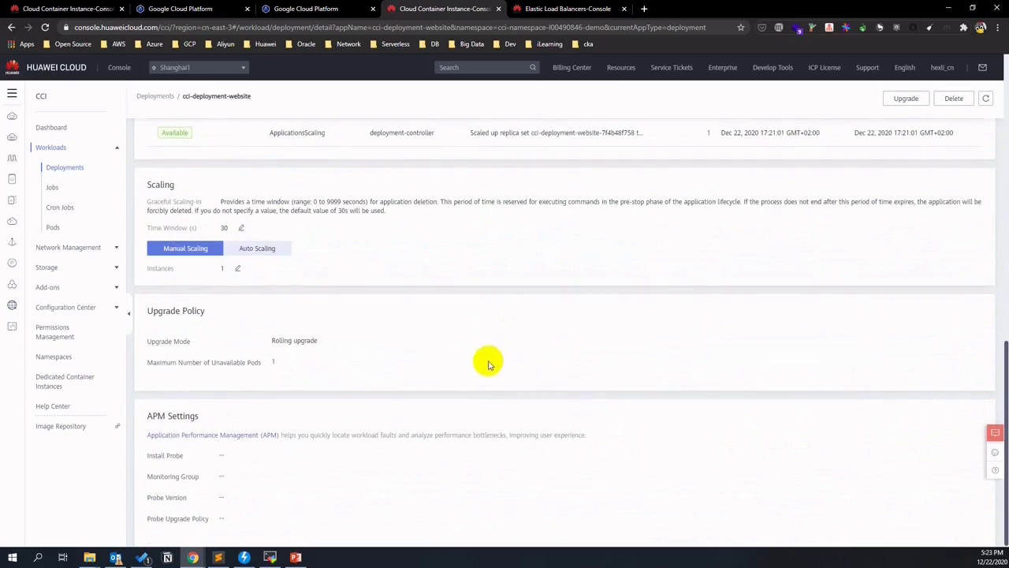
{"action": "scroll", "coordinate": [489, 365], "scroll_direction": "up", "scroll_amount": 10}
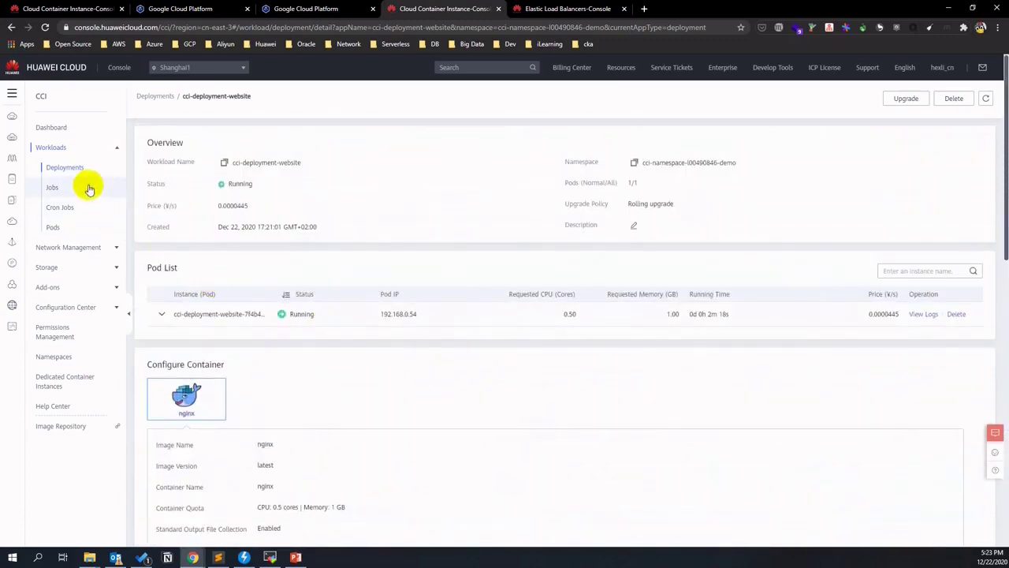
Expand the cci-deployment-website ingress in the namespace's ingress list and copy its access address.
{"action": "left_click", "coordinate": [89, 249]}
{"action": "left_click", "coordinate": [69, 205]}
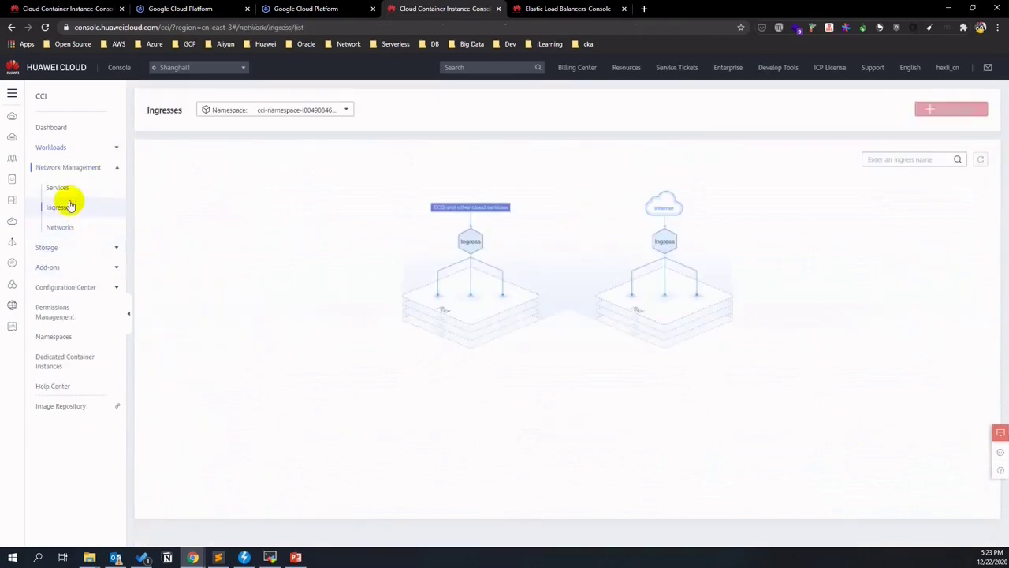
{"action": "left_click_drag", "start_coordinate": [368, 205], "coordinate": [313, 200]}
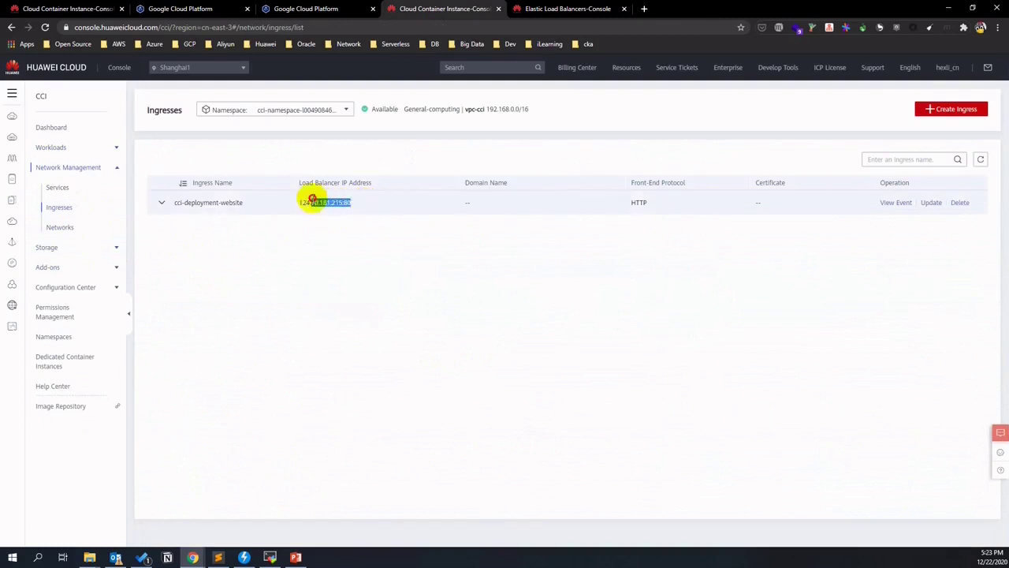
{"action": "left_click", "coordinate": [162, 203]}
{"action": "left_click_drag", "start_coordinate": [584, 251], "coordinate": [504, 259]}
{"action": "left_click", "coordinate": [498, 249]}
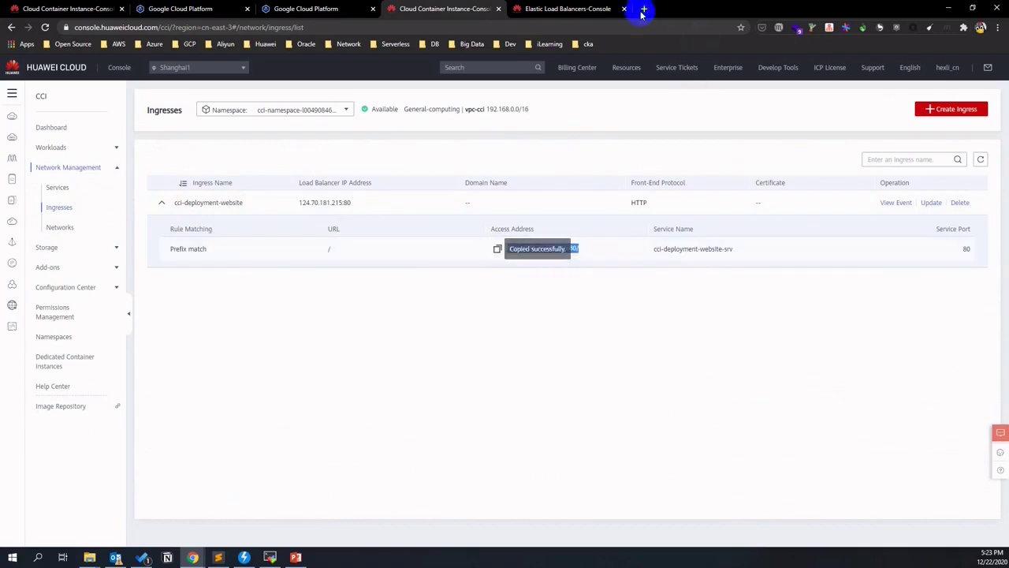
Open the copied access address in a new browser tab to test the website.
{"action": "left_click", "coordinate": [643, 9]}
{"action": "key", "text": "ctrl+v"}
{"action": "key", "text": "Return"}
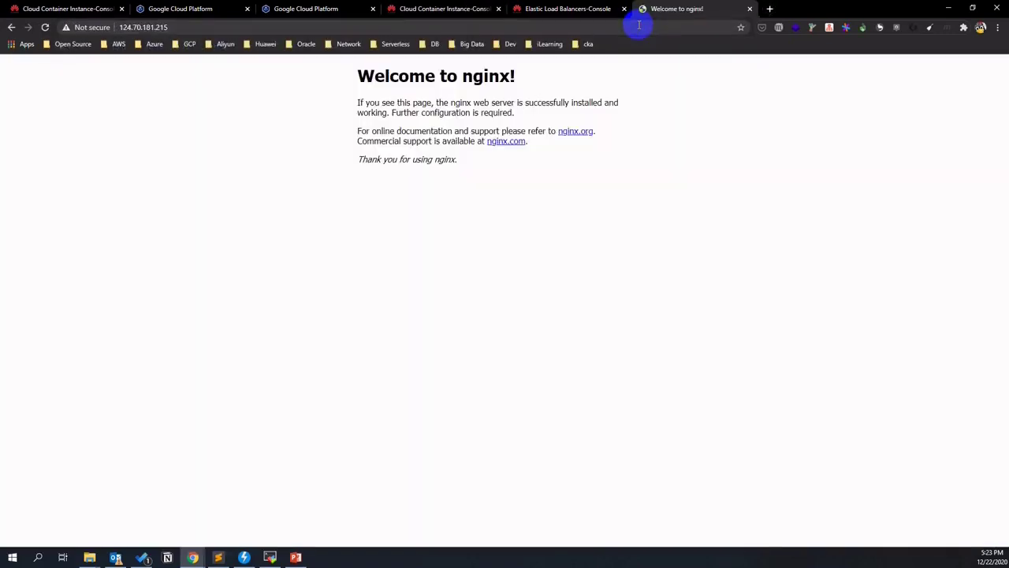
{"action": "left_click", "coordinate": [661, 79]}
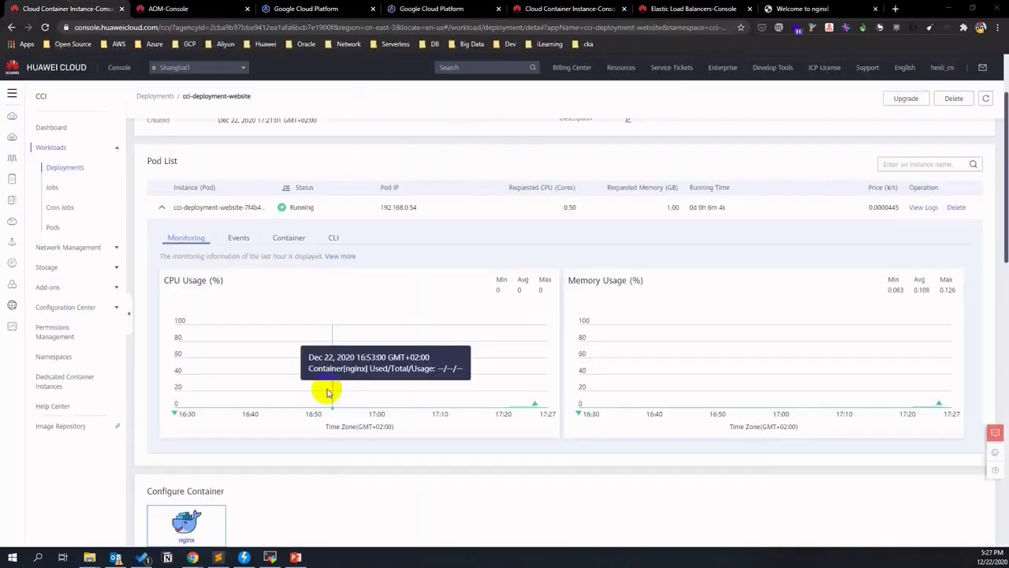
View the pod's full monitoring graphs in AOM and look at the view template creation dialog without creating a template.
{"action": "scroll", "coordinate": [299, 355], "scroll_direction": "up", "scroll_amount": 2}
{"action": "left_click", "coordinate": [339, 328]}
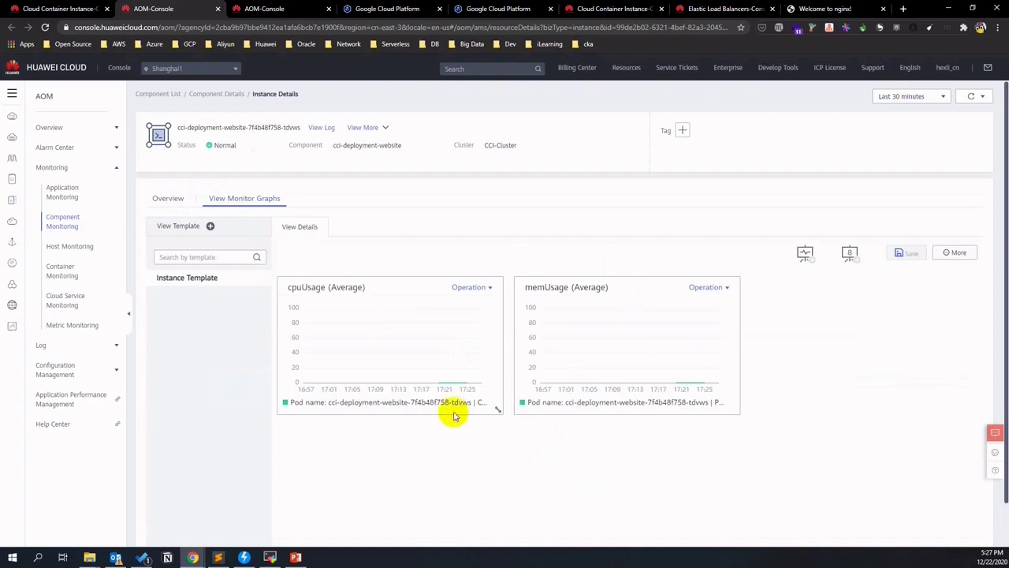
{"action": "left_click", "coordinate": [211, 227]}
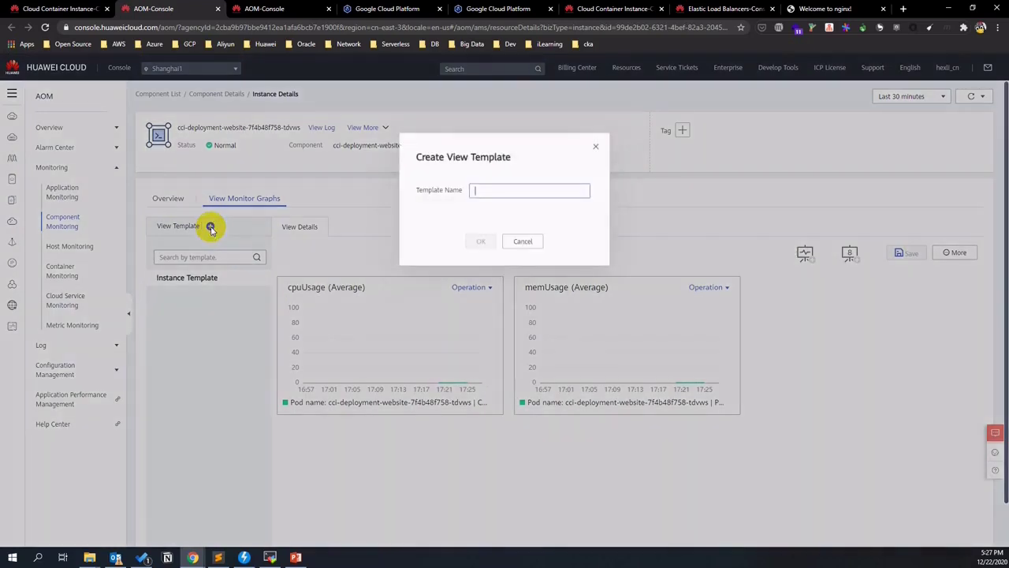
{"action": "left_click", "coordinate": [524, 240]}
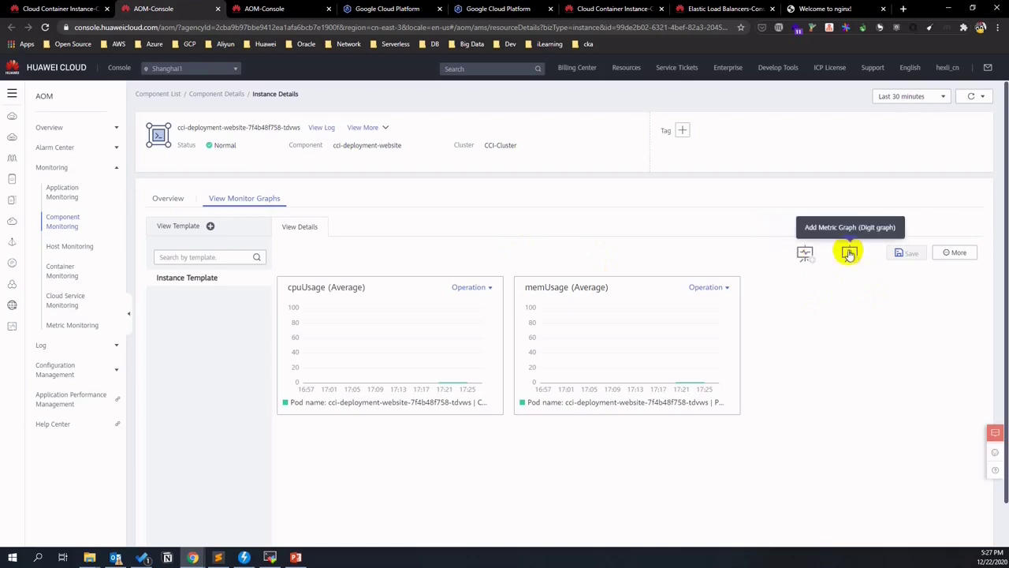
Start a line-type metric monitoring graph for the pod and include the Physical memory usage metric.
{"action": "left_click", "coordinate": [805, 256]}
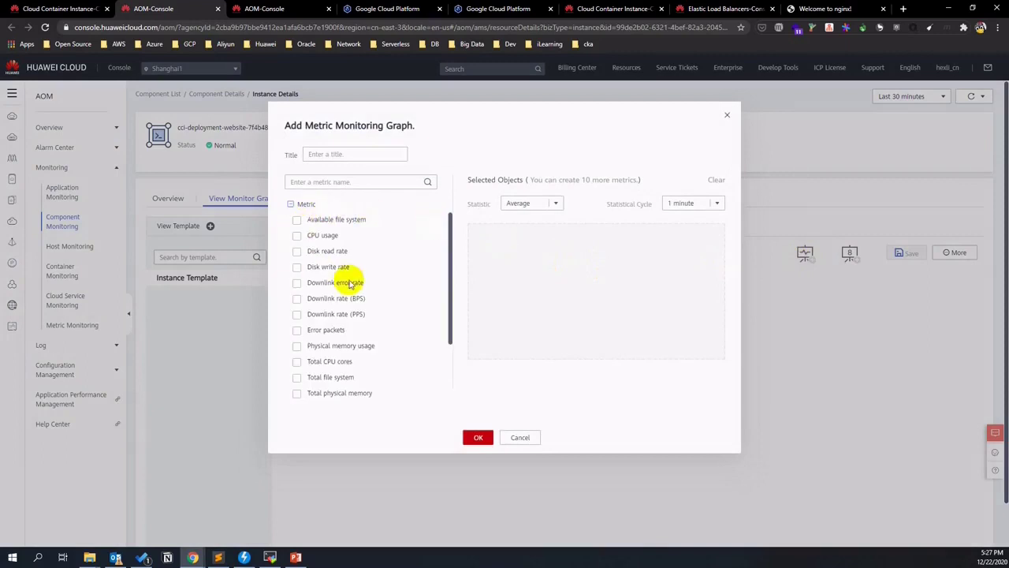
{"action": "left_click_drag", "start_coordinate": [401, 119], "coordinate": [365, 137]}
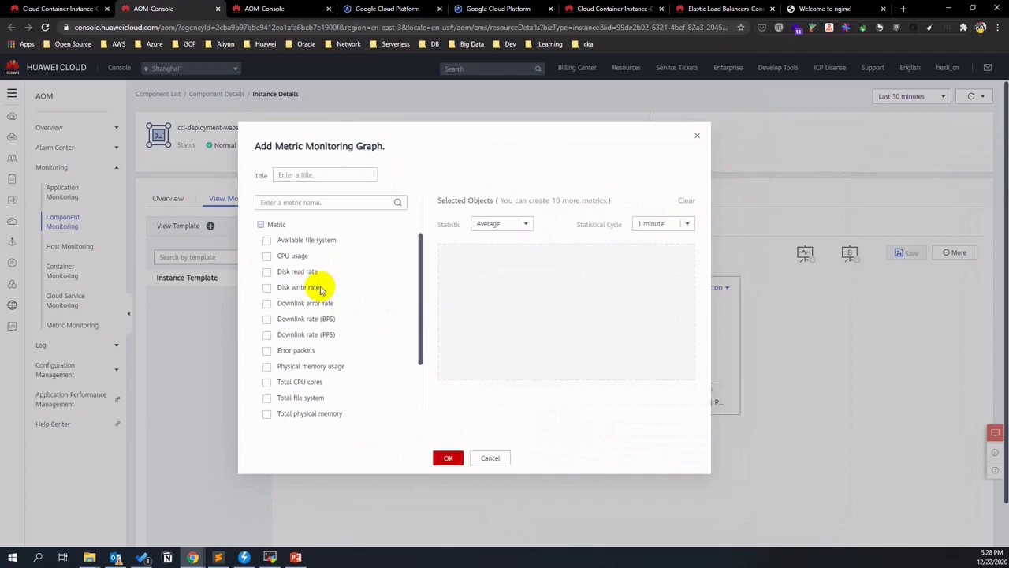
{"action": "scroll", "coordinate": [375, 349], "scroll_direction": "down", "scroll_amount": 1}
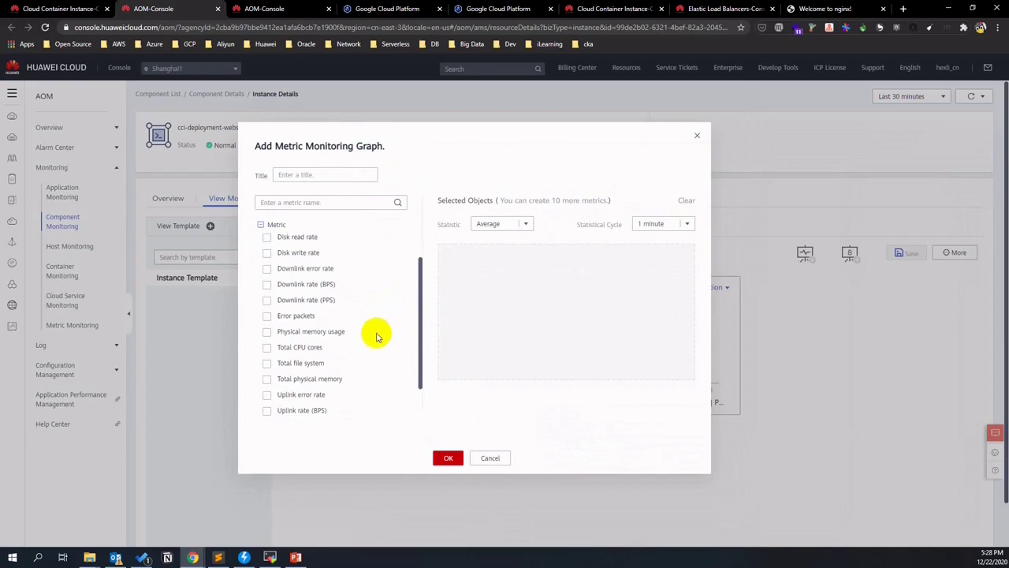
{"action": "scroll", "coordinate": [364, 316], "scroll_direction": "down", "scroll_amount": 1}
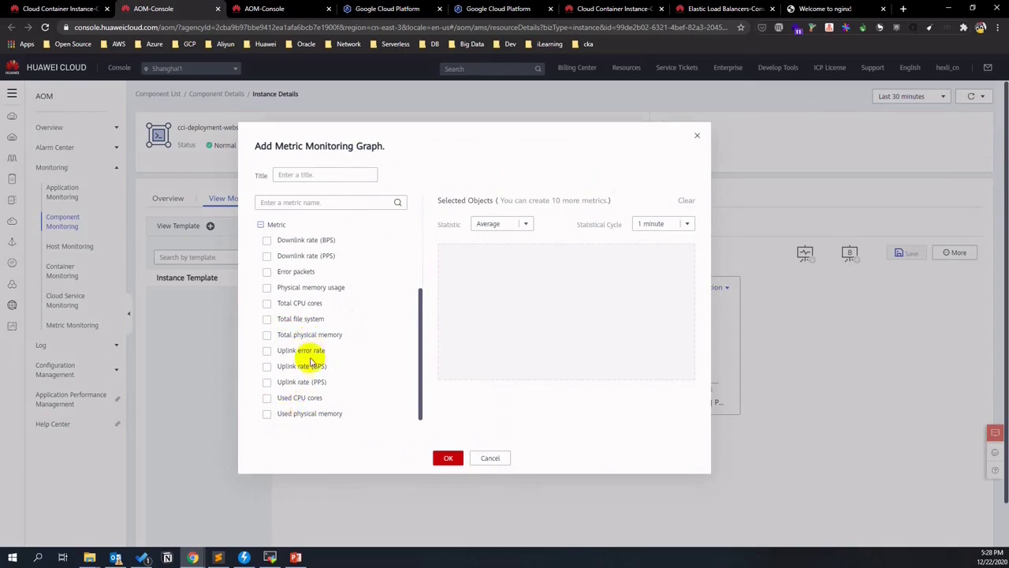
{"action": "scroll", "coordinate": [323, 354], "scroll_direction": "up", "scroll_amount": 2}
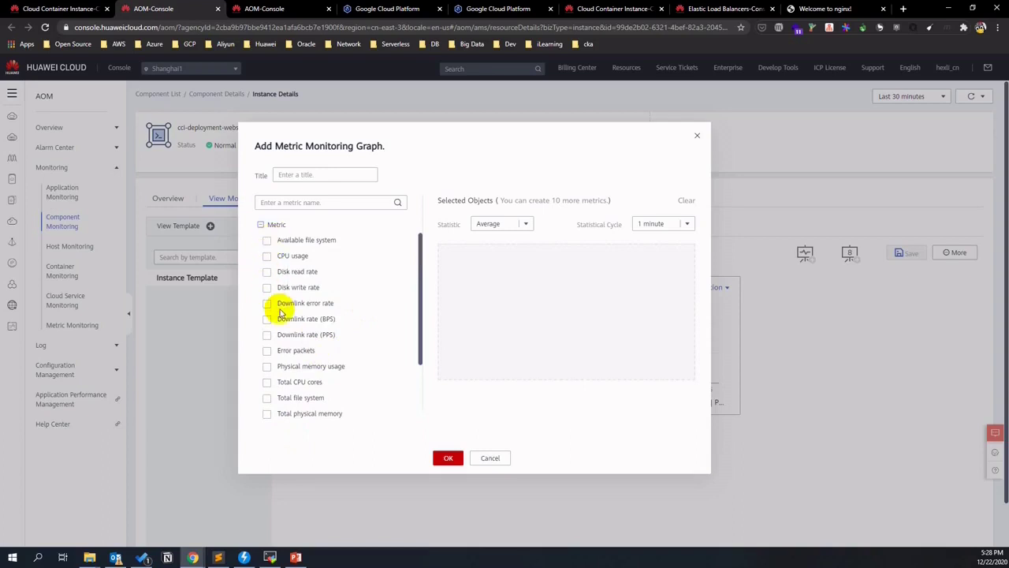
{"action": "scroll", "coordinate": [279, 336], "scroll_direction": "down", "scroll_amount": 1}
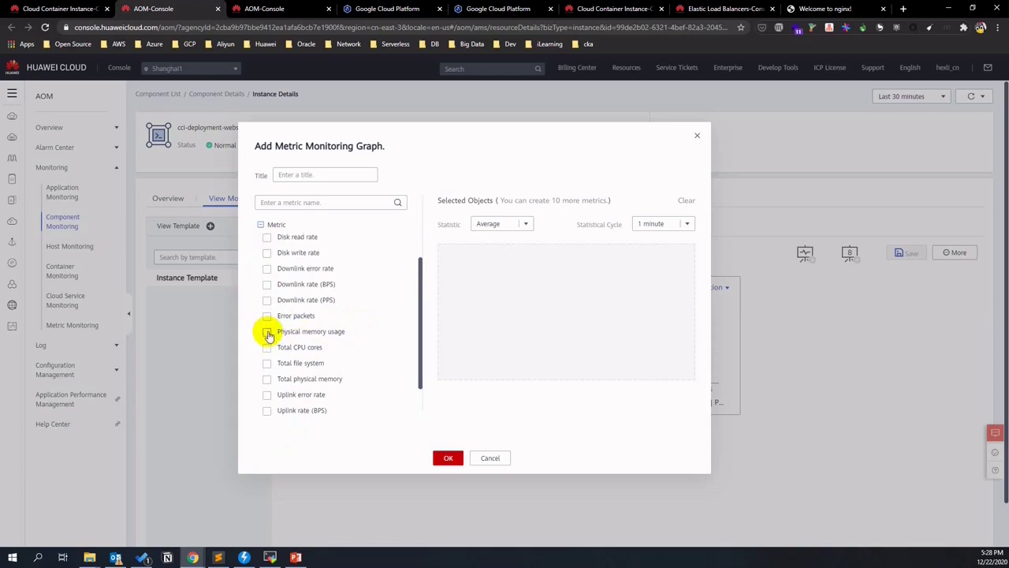
{"action": "left_click", "coordinate": [268, 333]}
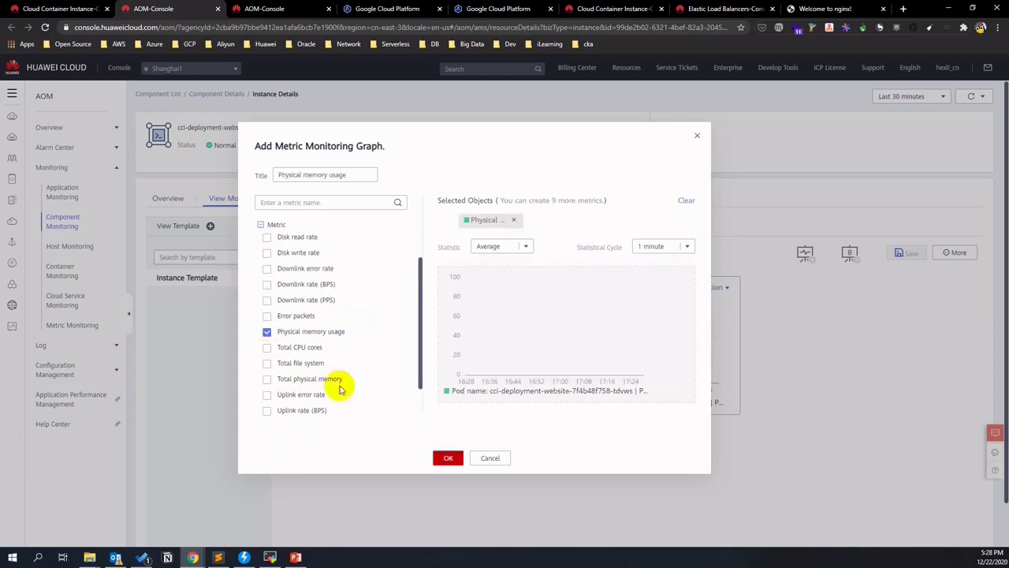
Add the Uplink rate (PPS) and Downlink rate (PPS) metrics to the graph and add it to the view.
{"action": "scroll", "coordinate": [367, 371], "scroll_direction": "down", "scroll_amount": 1}
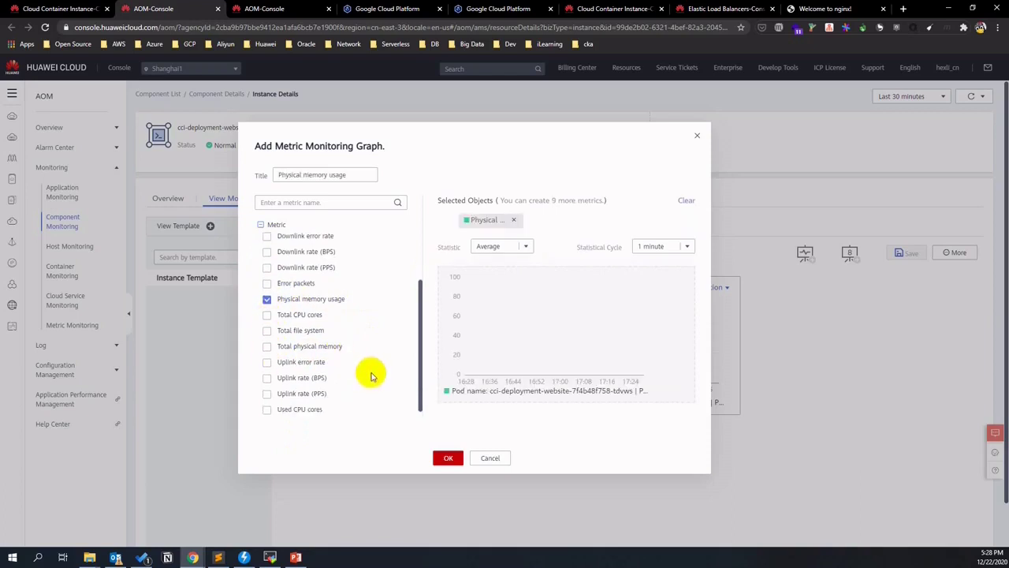
{"action": "left_click", "coordinate": [268, 383]}
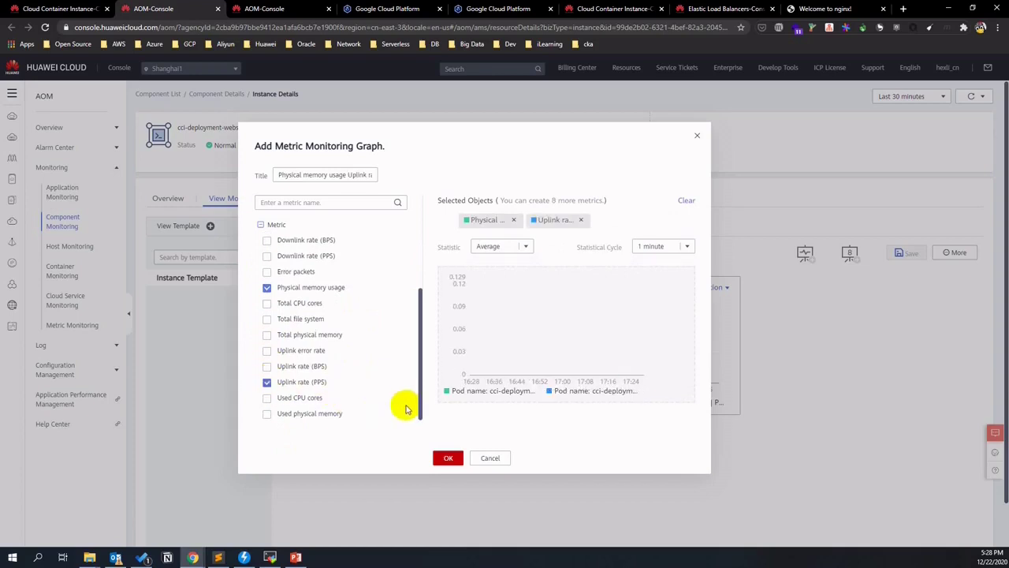
{"action": "scroll", "coordinate": [400, 401], "scroll_direction": "up", "scroll_amount": 1}
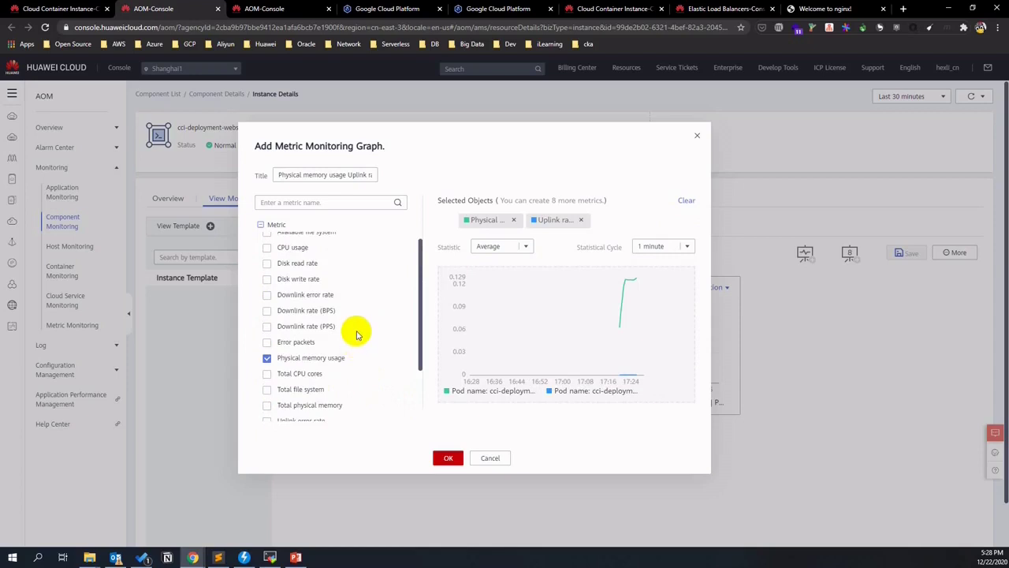
{"action": "scroll", "coordinate": [354, 334], "scroll_direction": "up", "scroll_amount": 1}
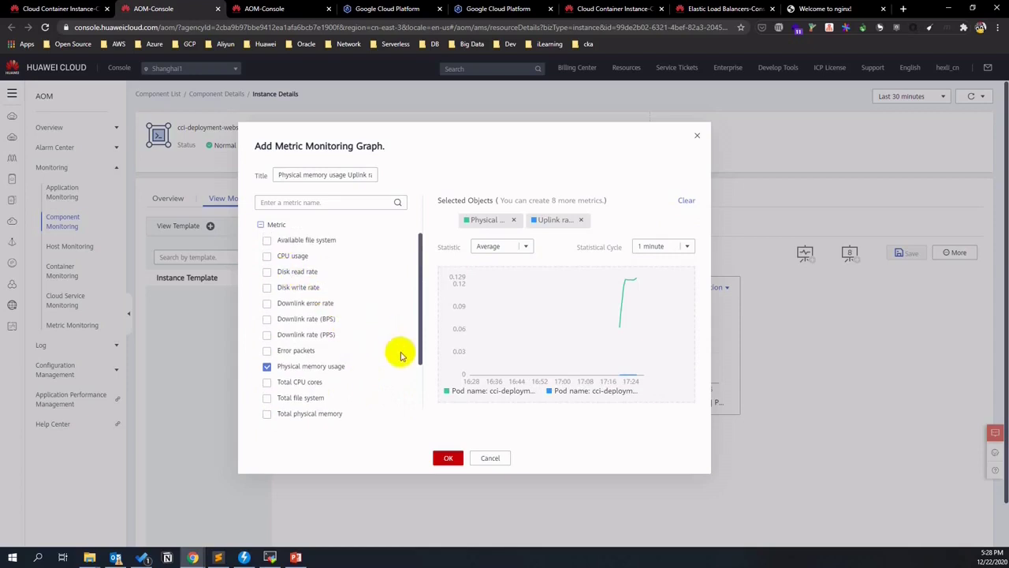
{"action": "left_click", "coordinate": [268, 335]}
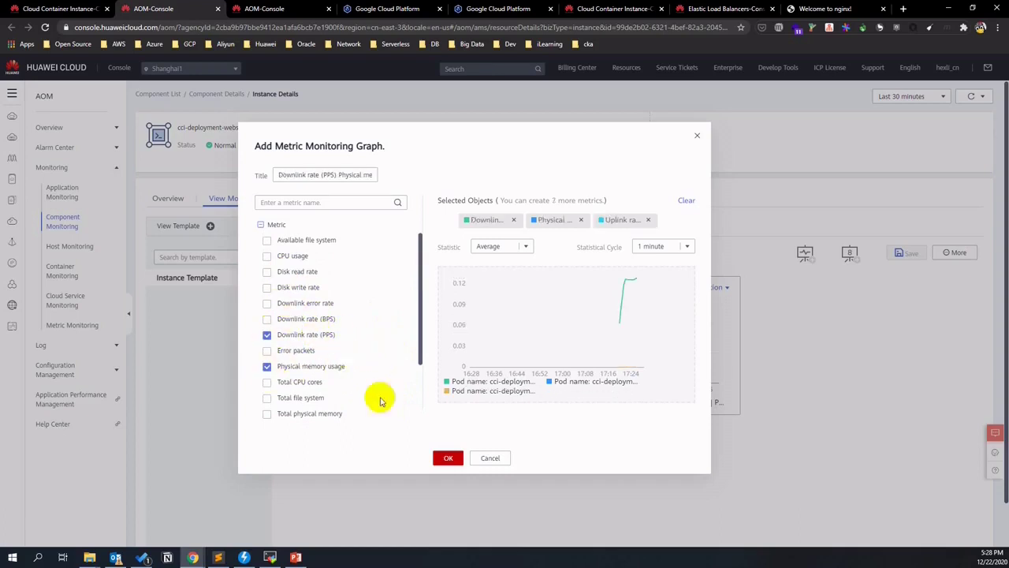
{"action": "left_click", "coordinate": [447, 459]}
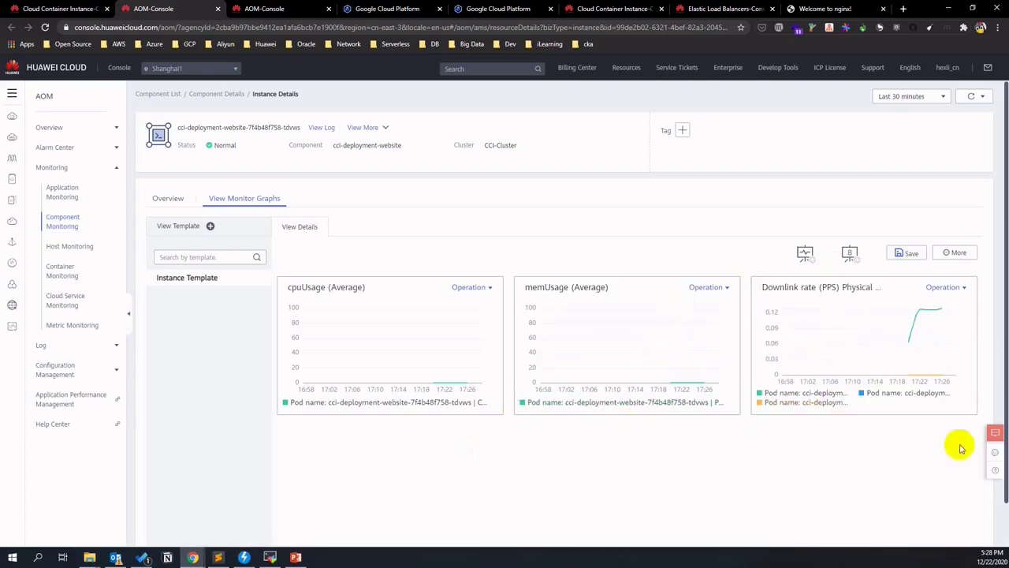
{"action": "left_click", "coordinate": [849, 252]}
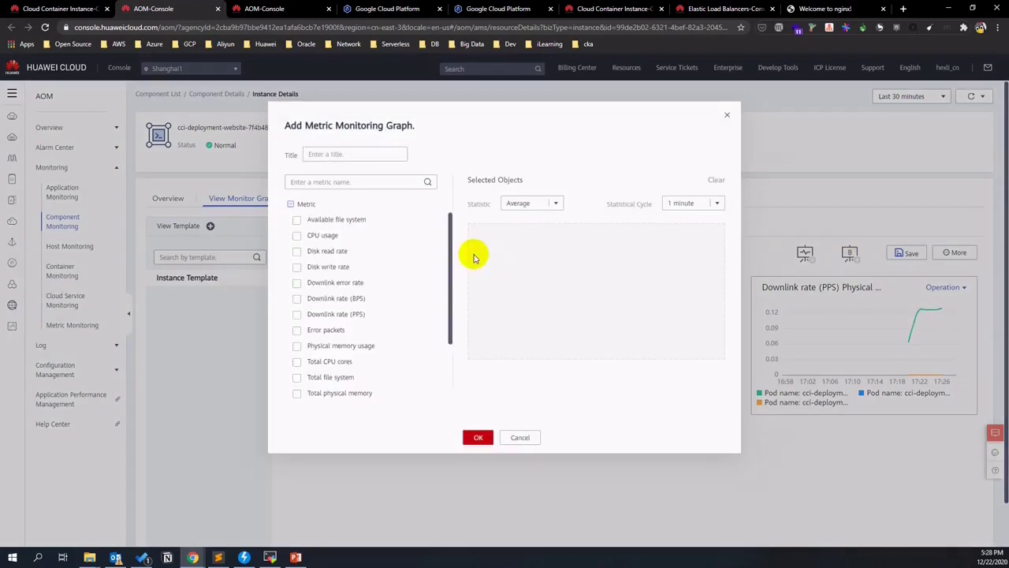
{"action": "scroll", "coordinate": [422, 302], "scroll_direction": "down", "scroll_amount": 2}
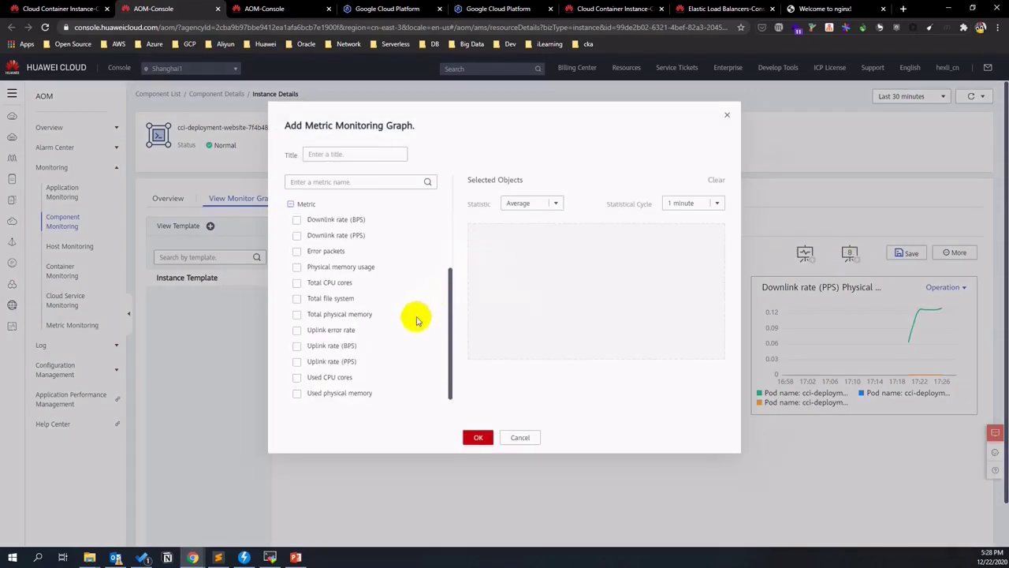
{"action": "scroll", "coordinate": [418, 315], "scroll_direction": "up", "scroll_amount": 1}
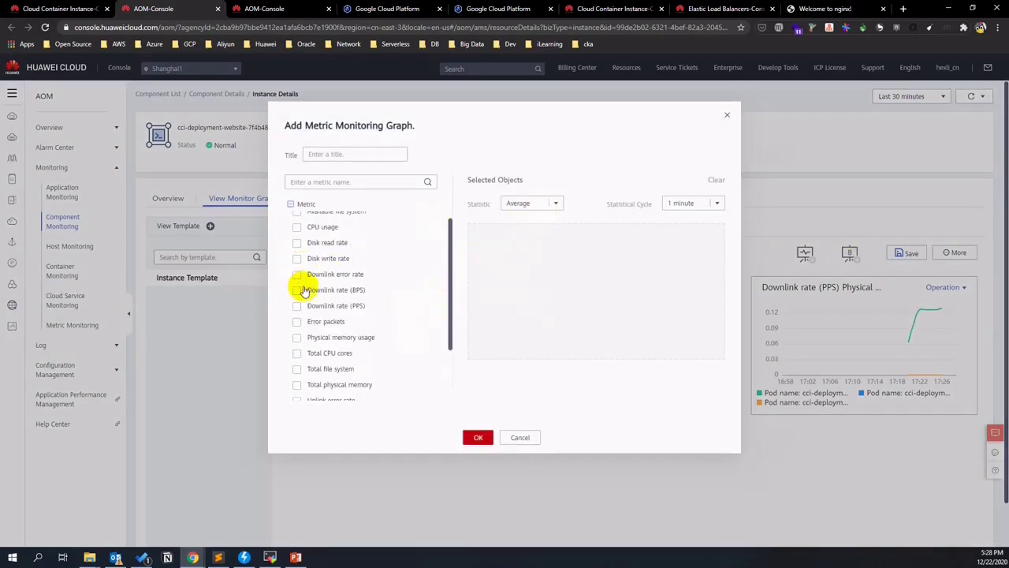
{"action": "scroll", "coordinate": [310, 297], "scroll_direction": "up", "scroll_amount": 1}
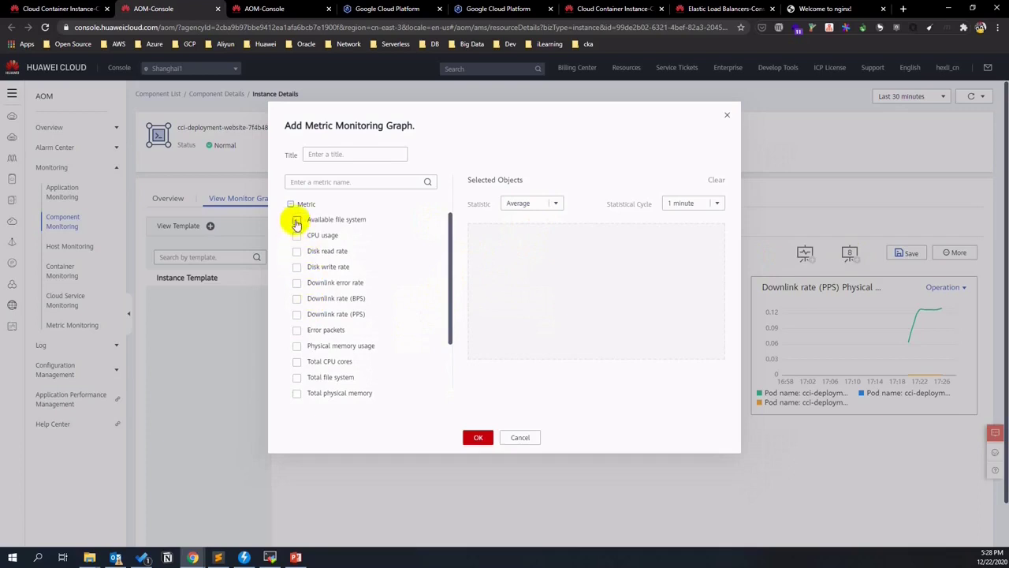
{"action": "left_click", "coordinate": [297, 252]}
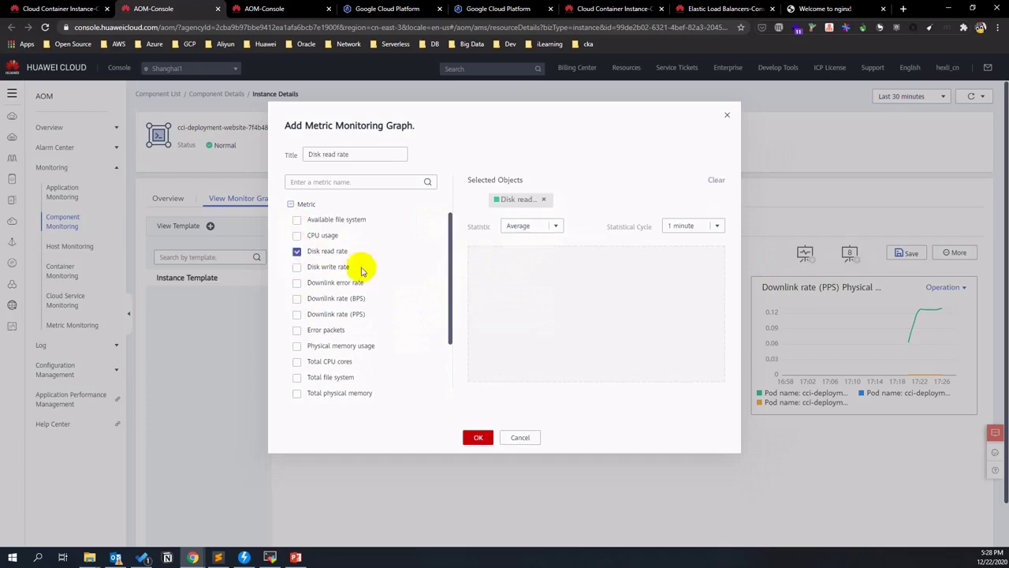
{"action": "left_click", "coordinate": [556, 227]}
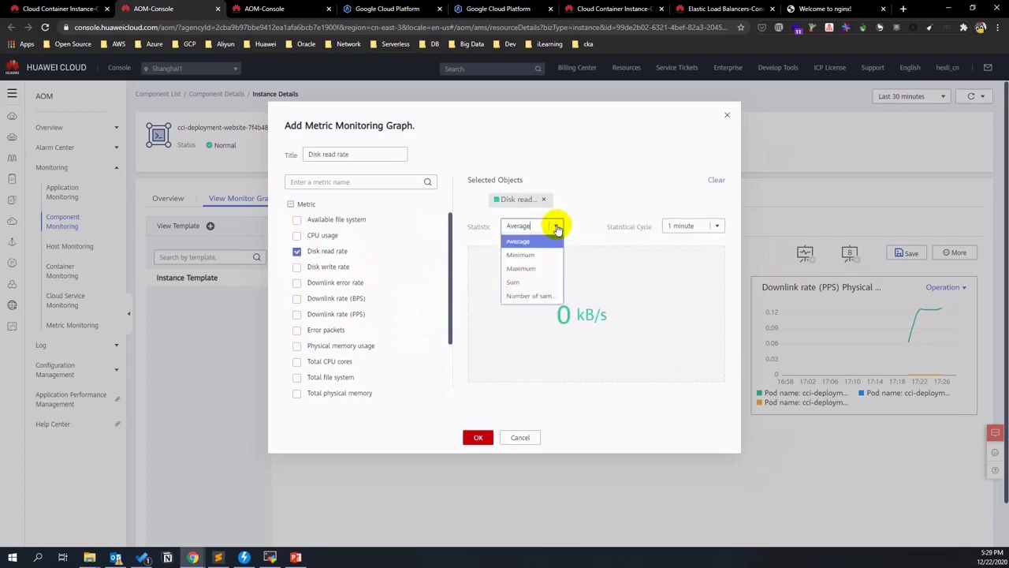
{"action": "left_click", "coordinate": [535, 278]}
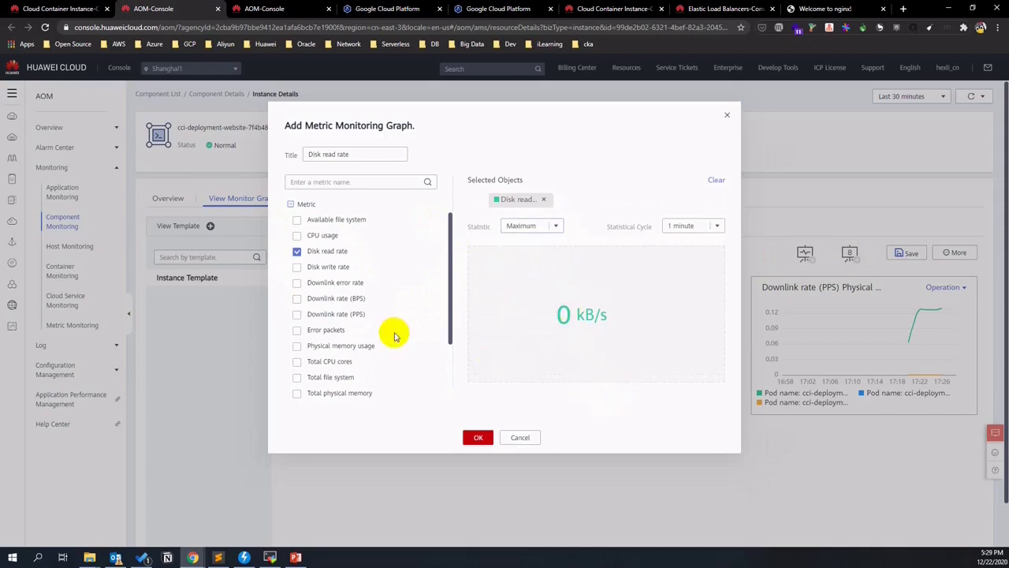
{"action": "left_click", "coordinate": [297, 298]}
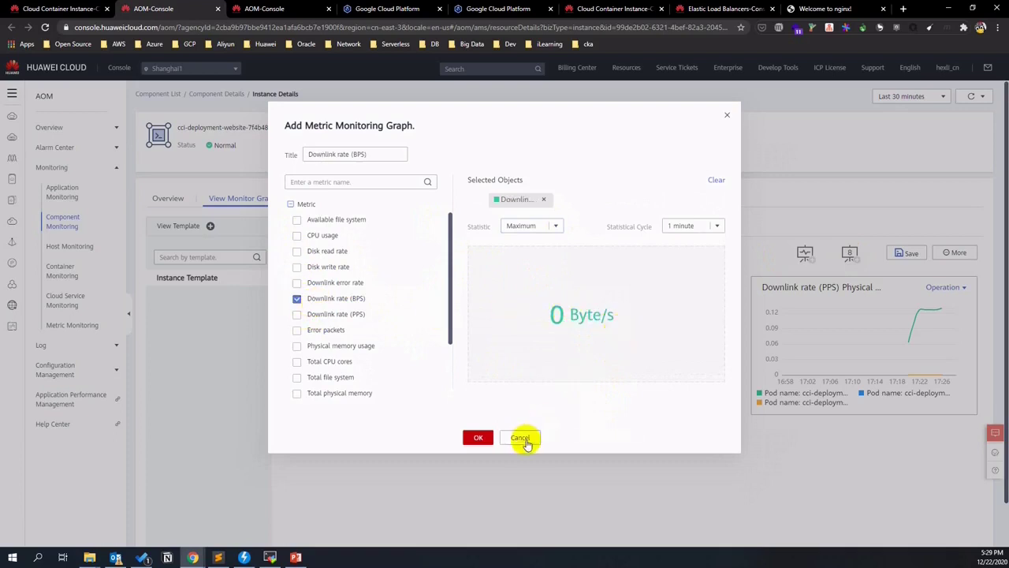
{"action": "left_click", "coordinate": [520, 438]}
{"action": "scroll", "coordinate": [608, 439], "scroll_direction": "down", "scroll_amount": 1}
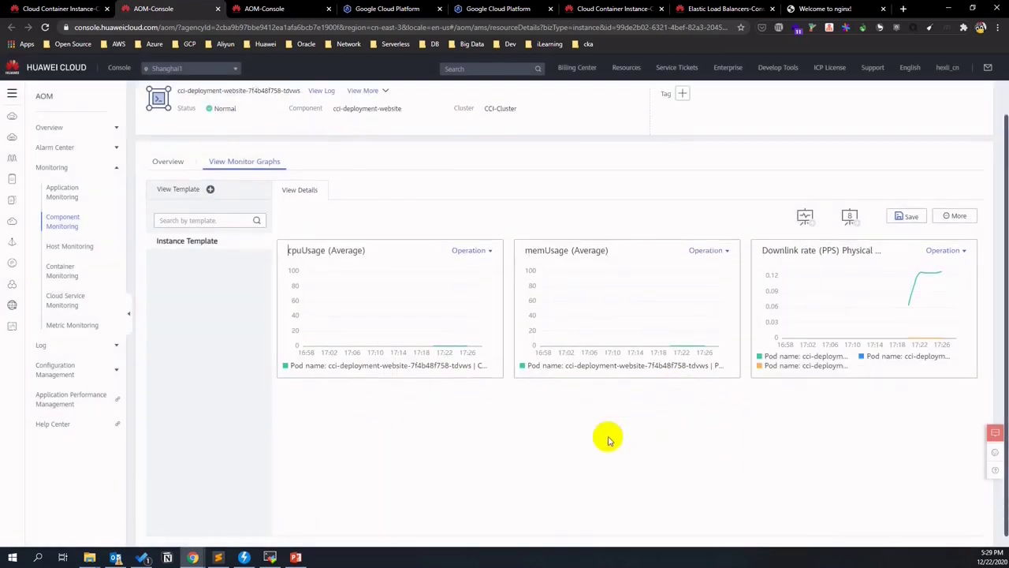
{"action": "scroll", "coordinate": [581, 423], "scroll_direction": "up", "scroll_amount": 1}
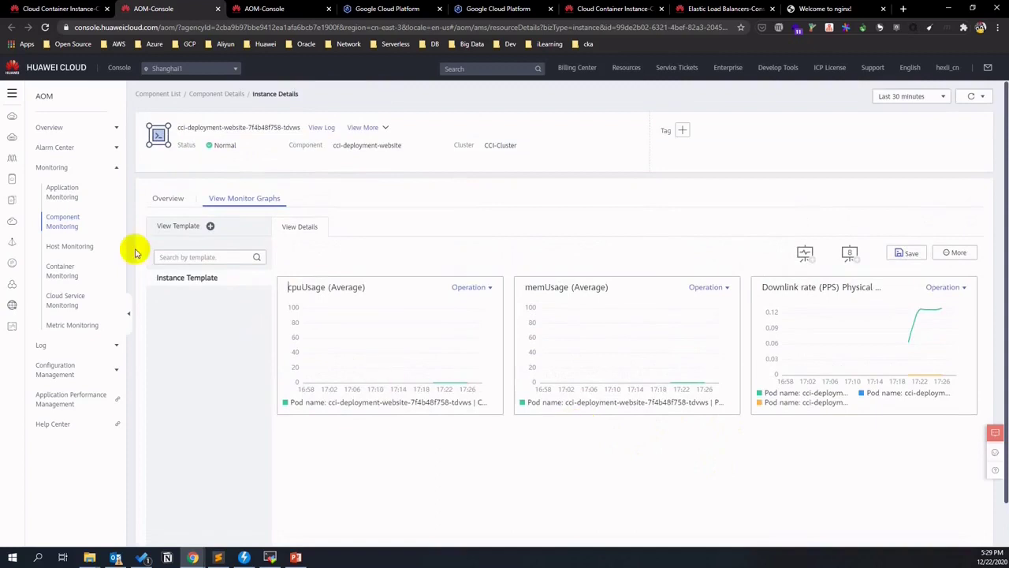
Switch back to the CCI workload page, review the pod's events and open the pod's logs.
{"action": "left_click", "coordinate": [51, 9]}
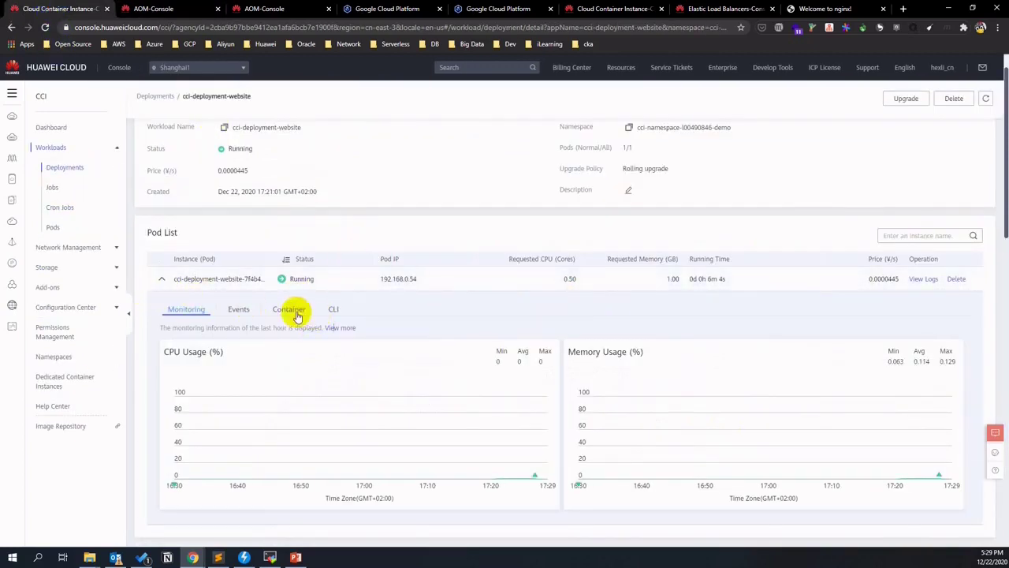
{"action": "left_click", "coordinate": [239, 310]}
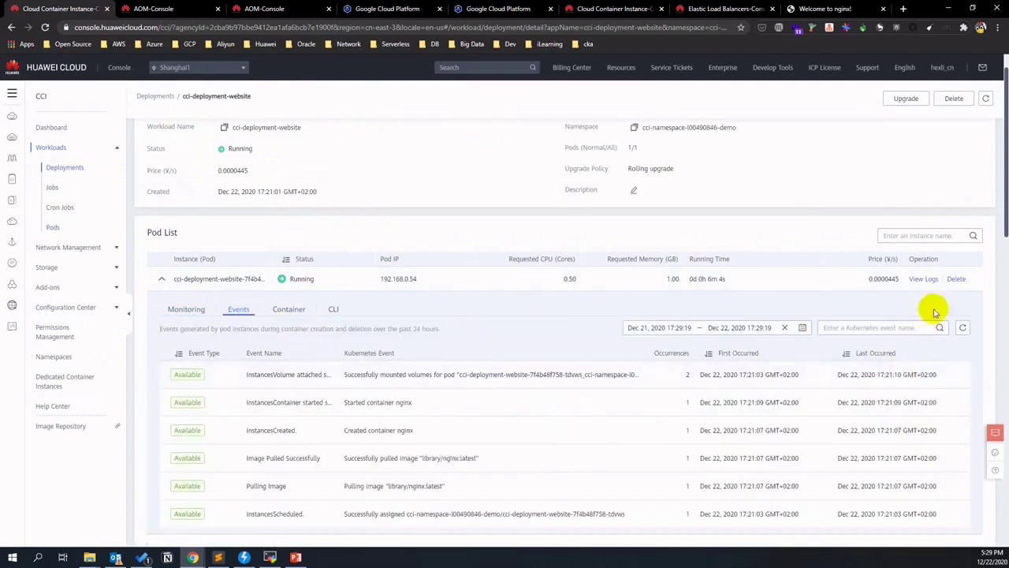
{"action": "left_click", "coordinate": [921, 279]}
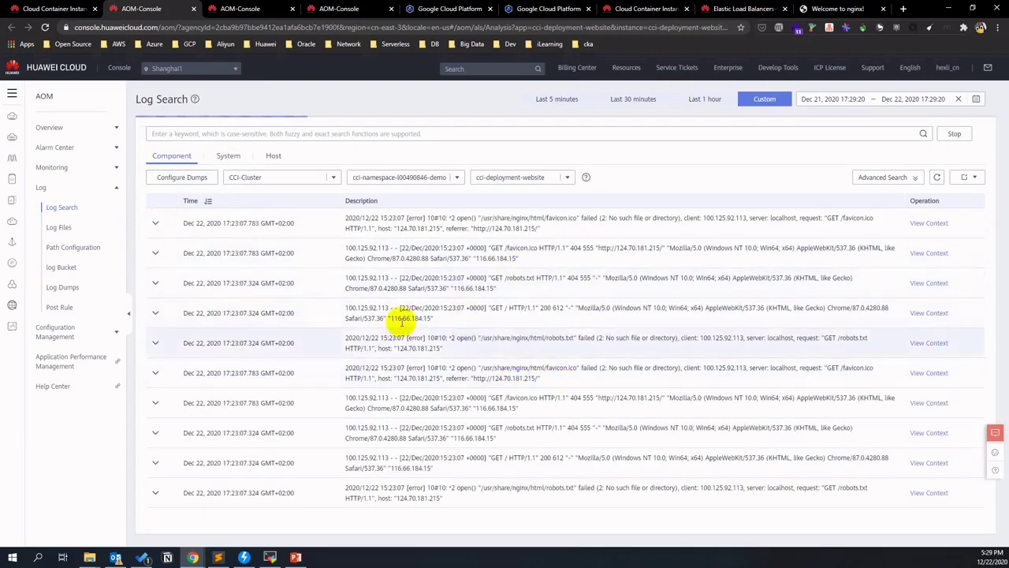
Look through the System and Host log categories in the AOM log search.
{"action": "left_click", "coordinate": [227, 158]}
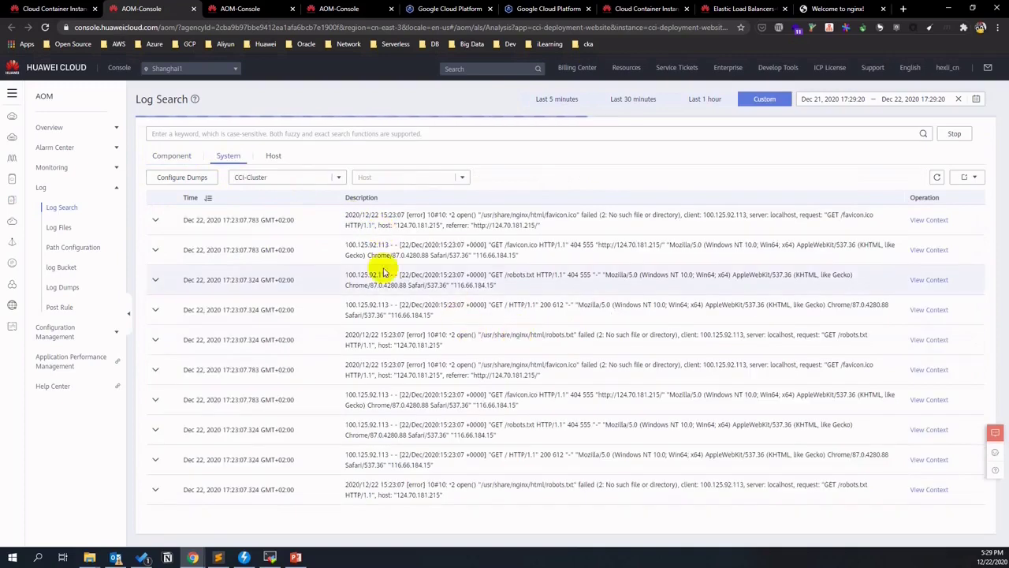
{"action": "left_click", "coordinate": [272, 155]}
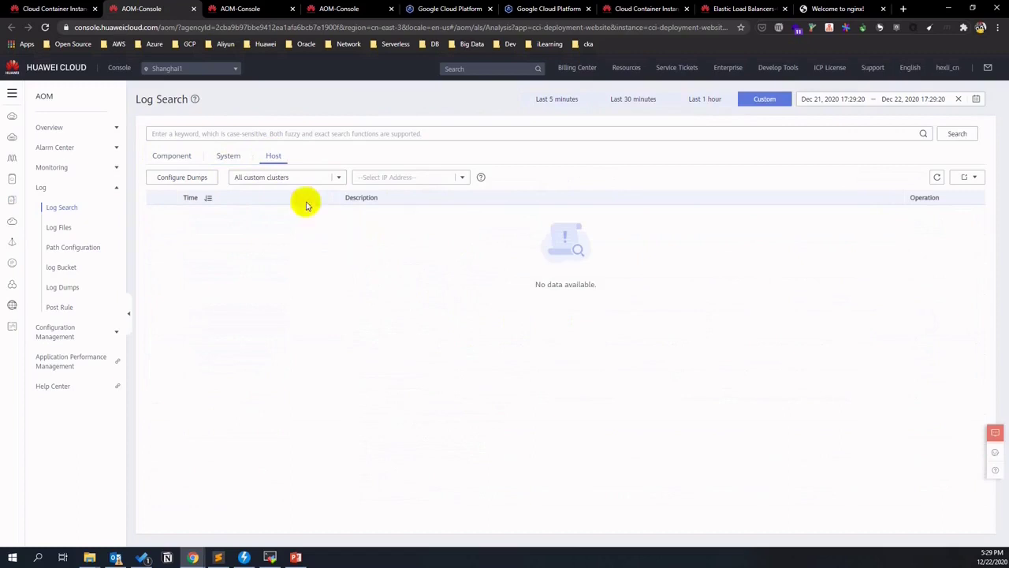
{"action": "left_click", "coordinate": [228, 157]}
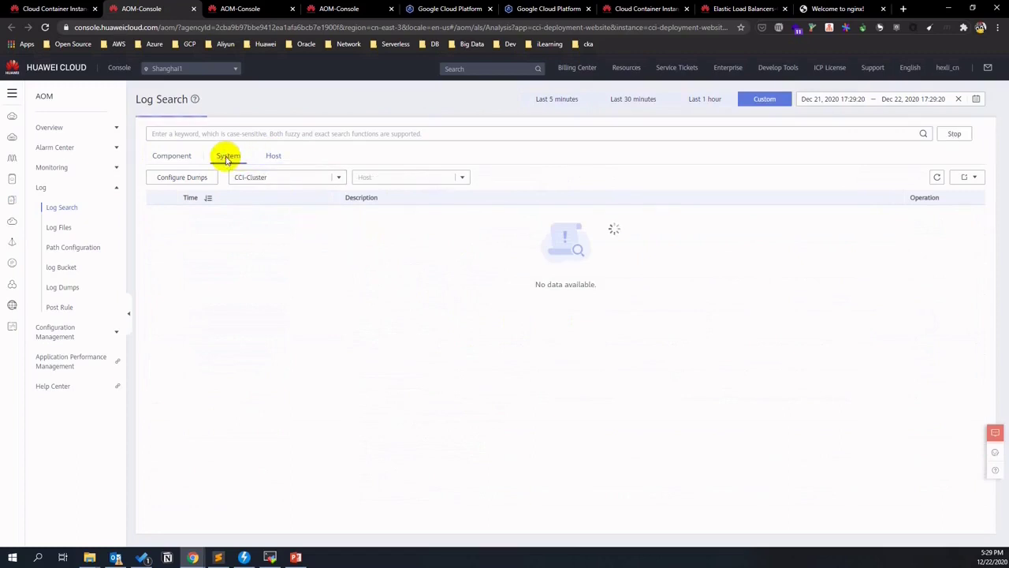
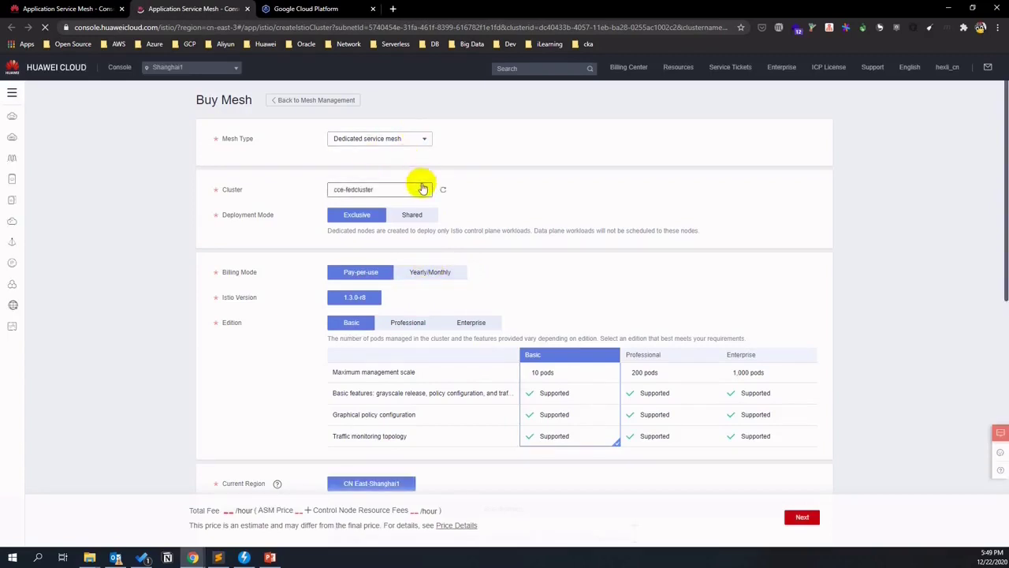
Choose Dedicated service mesh as the mesh type and cce-fedcluster as the cluster for the new mesh.
{"action": "left_click", "coordinate": [424, 139]}
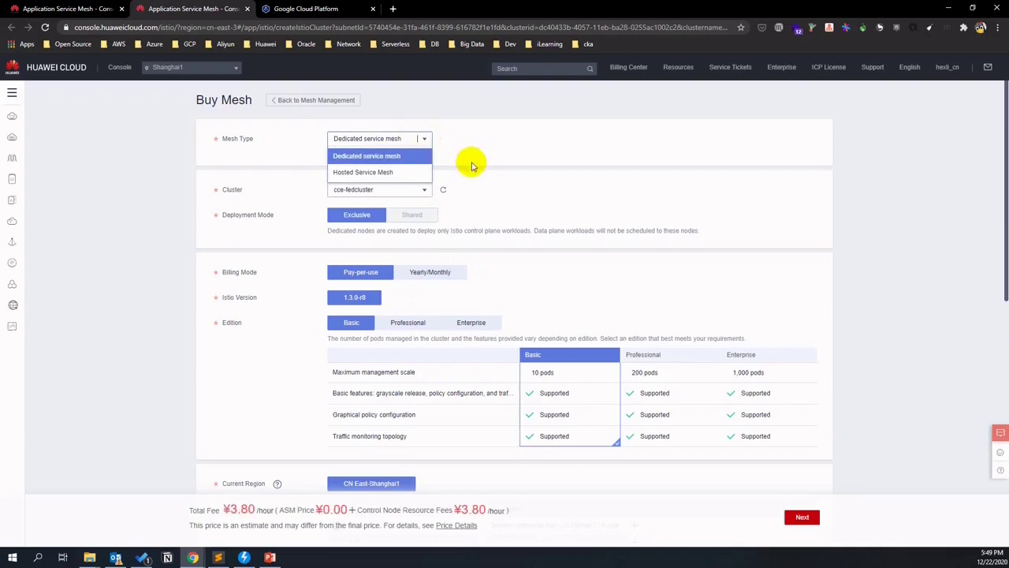
{"action": "left_click", "coordinate": [421, 157]}
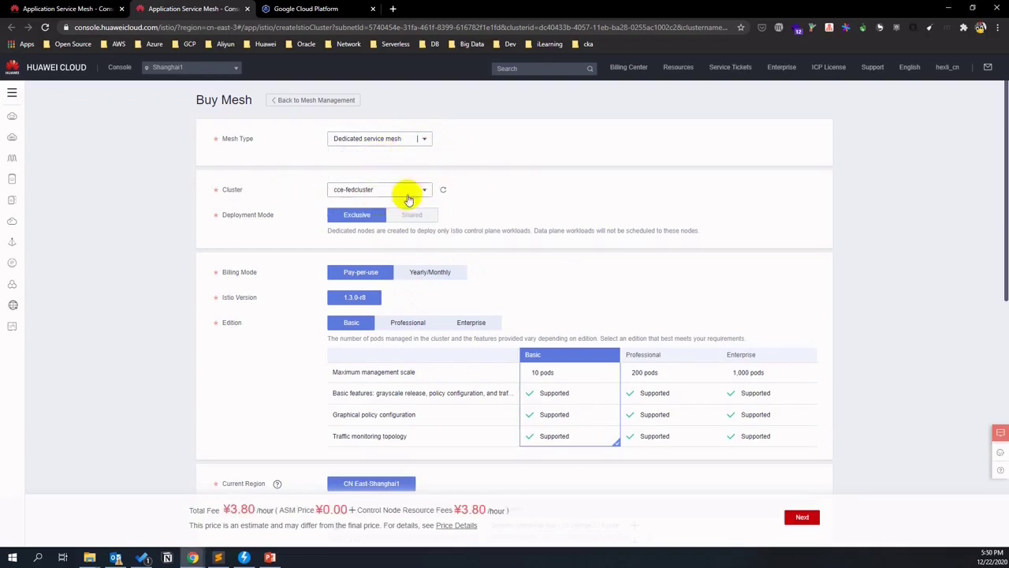
{"action": "left_click", "coordinate": [425, 192]}
{"action": "left_click", "coordinate": [429, 206]}
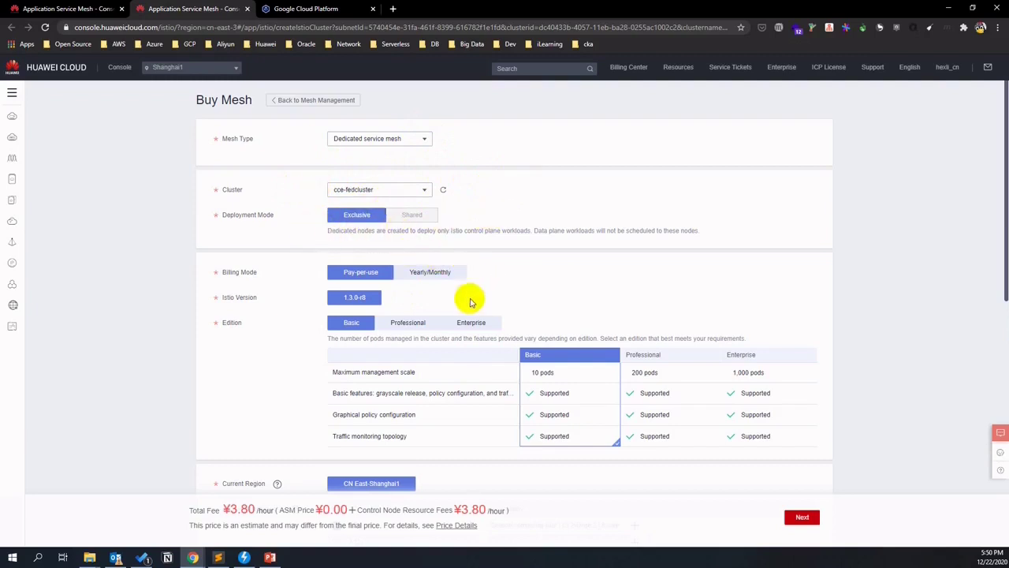
Choose the Professional edition for the service mesh.
{"action": "scroll", "coordinate": [402, 300], "scroll_direction": "down", "scroll_amount": 1}
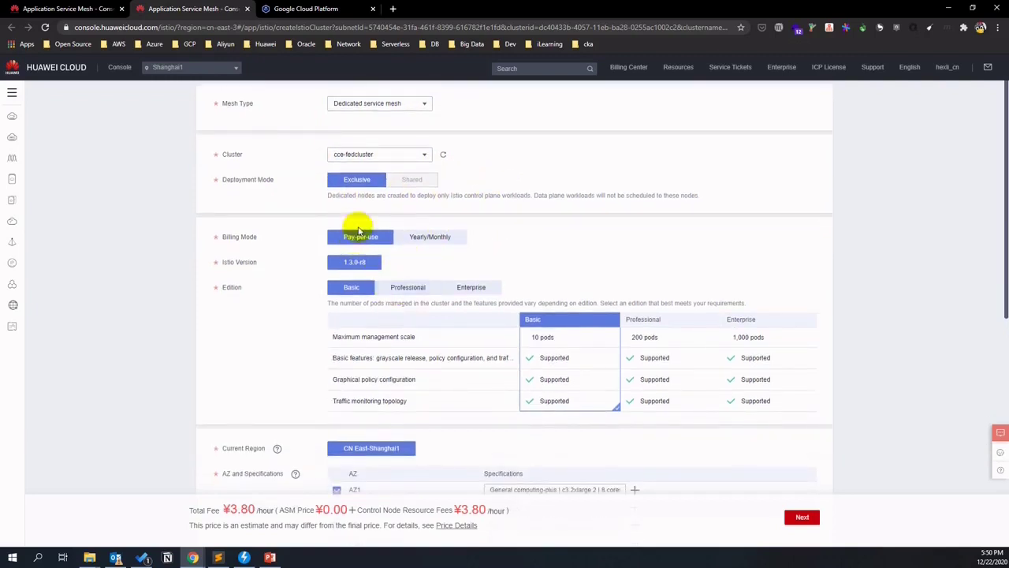
{"action": "left_click", "coordinate": [671, 321]}
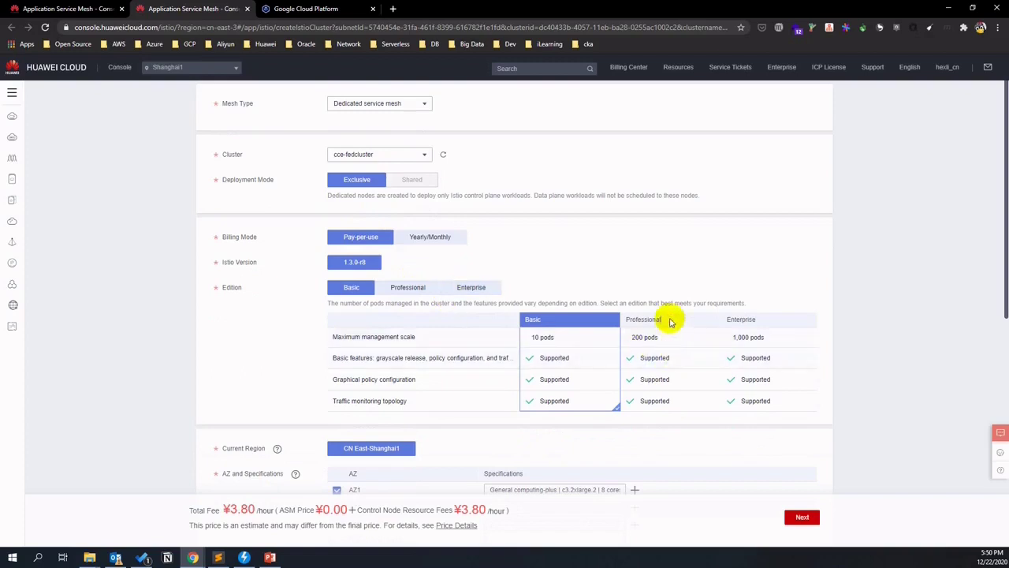
{"action": "left_click", "coordinate": [408, 289]}
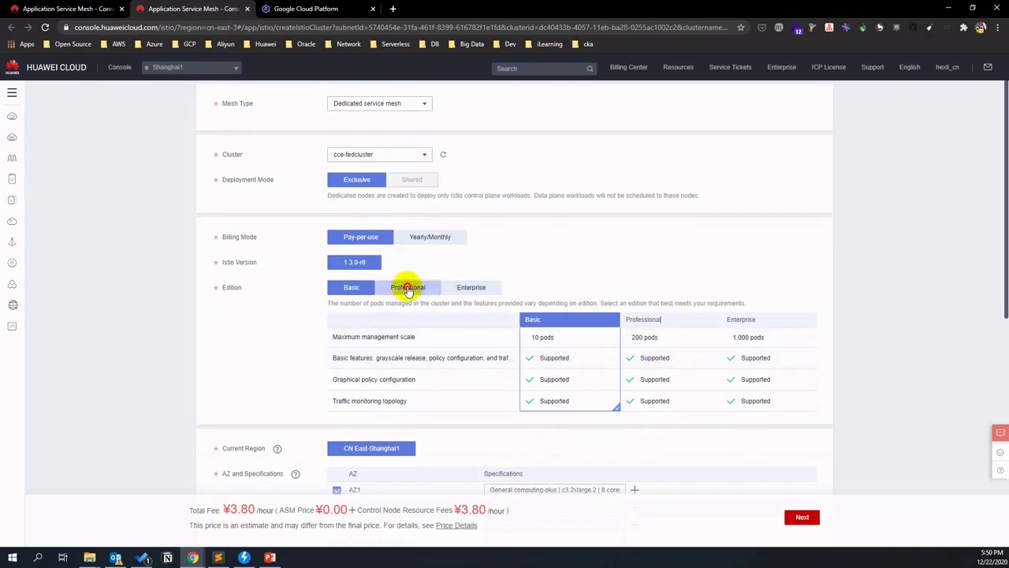
Set the mesh's management scale to 20 pods.
{"action": "scroll", "coordinate": [678, 315], "scroll_direction": "down", "scroll_amount": 2}
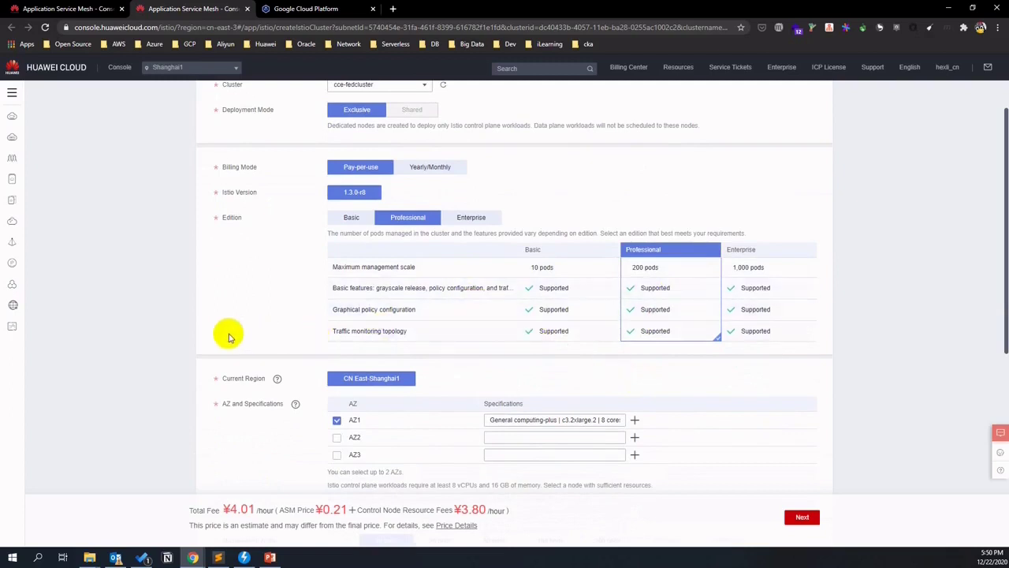
{"action": "scroll", "coordinate": [225, 339], "scroll_direction": "down", "scroll_amount": 2}
{"action": "scroll", "coordinate": [213, 341], "scroll_direction": "down", "scroll_amount": 1}
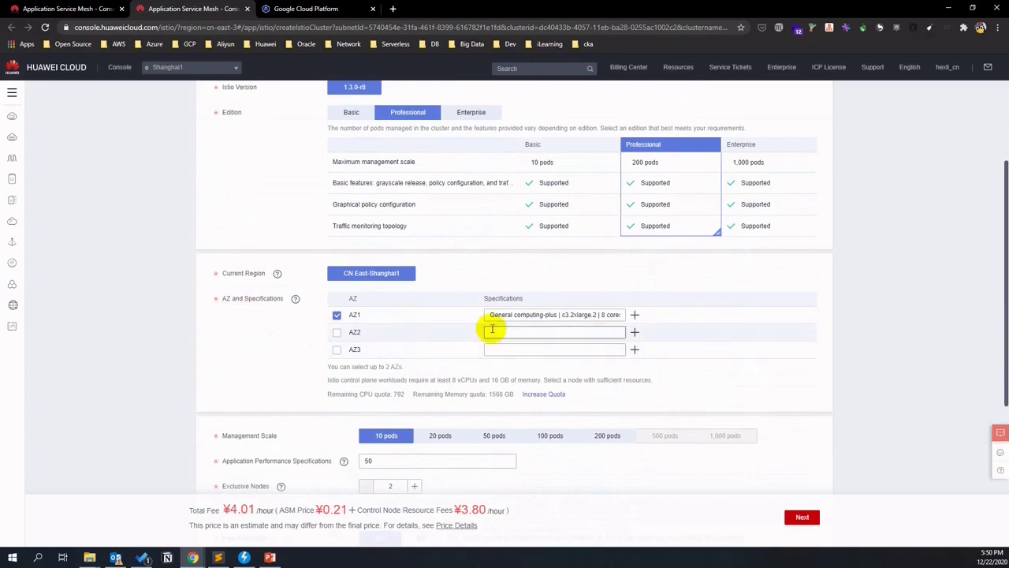
{"action": "scroll", "coordinate": [492, 330], "scroll_direction": "down", "scroll_amount": 3}
{"action": "left_click", "coordinate": [451, 335]}
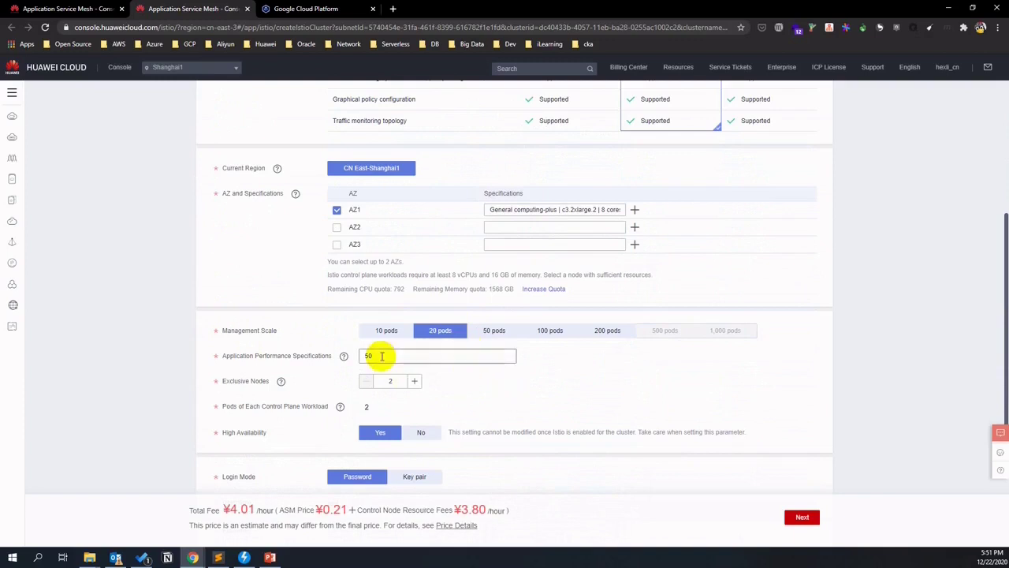
Set the node login mode to Key pair and acknowledge possession of the private key file.
{"action": "scroll", "coordinate": [441, 349], "scroll_direction": "down", "scroll_amount": 1}
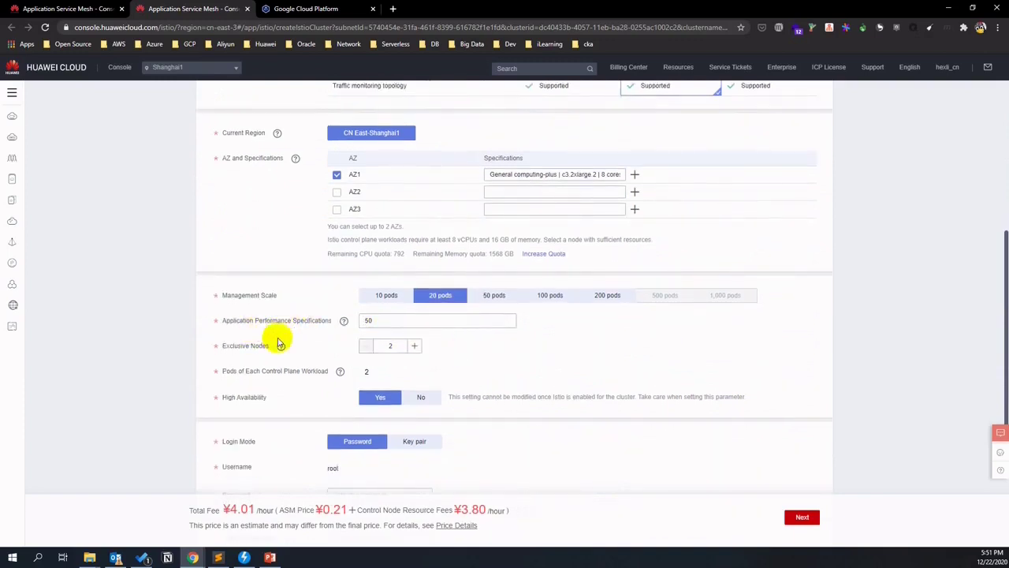
{"action": "scroll", "coordinate": [390, 344], "scroll_direction": "down", "scroll_amount": 1}
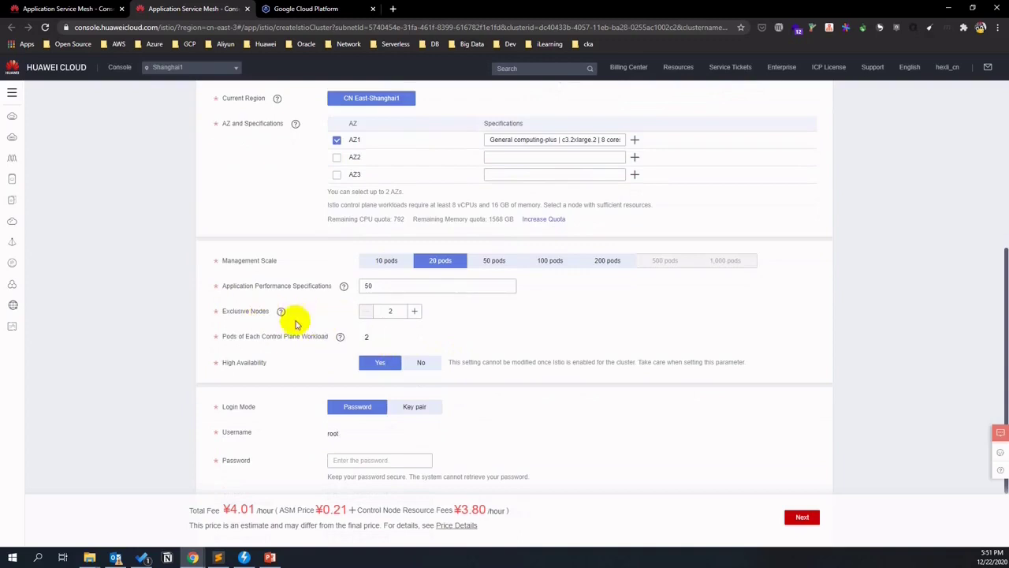
{"action": "scroll", "coordinate": [430, 324], "scroll_direction": "down", "scroll_amount": 1}
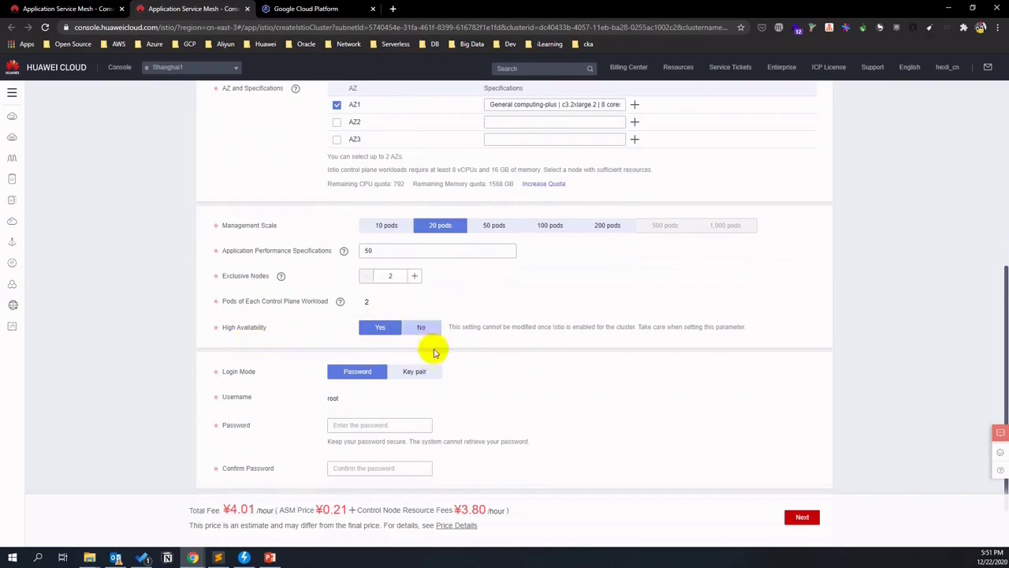
{"action": "left_click", "coordinate": [411, 372]}
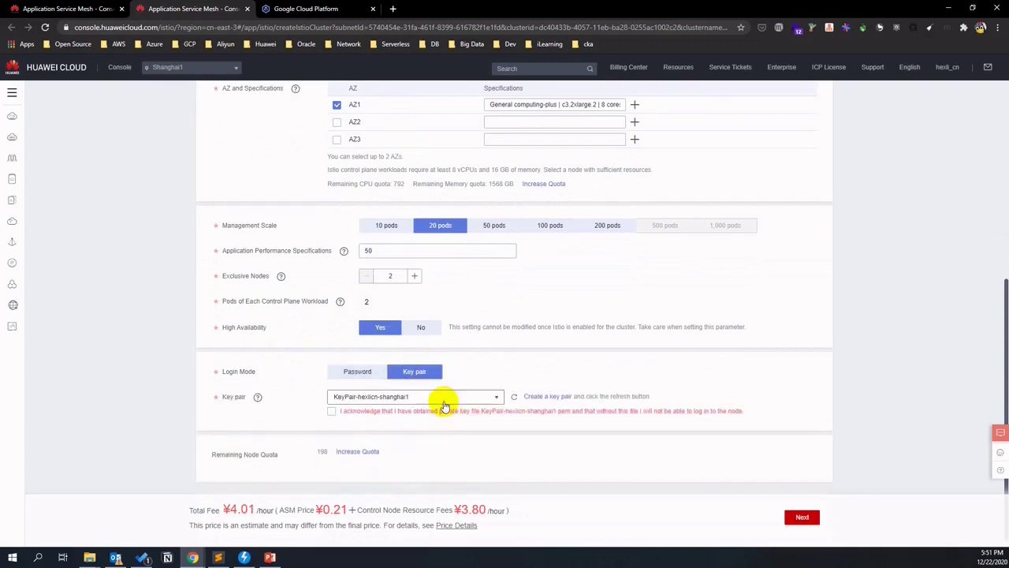
{"action": "left_click", "coordinate": [332, 410]}
{"action": "scroll", "coordinate": [496, 434], "scroll_direction": "down", "scroll_amount": 1}
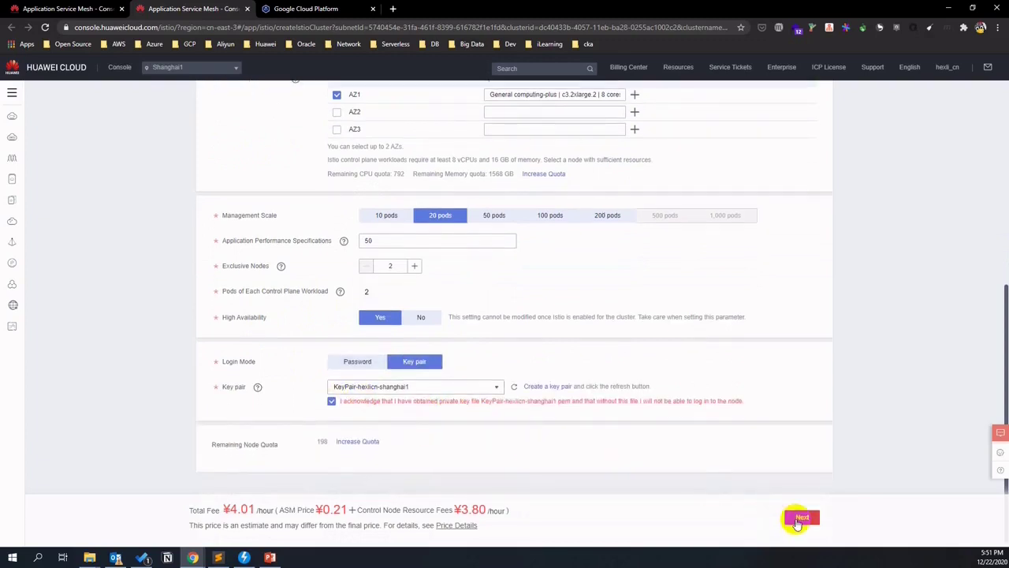
Submit the mesh order and return through Istio management to open the mesh's service list.
{"action": "left_click", "coordinate": [799, 518]}
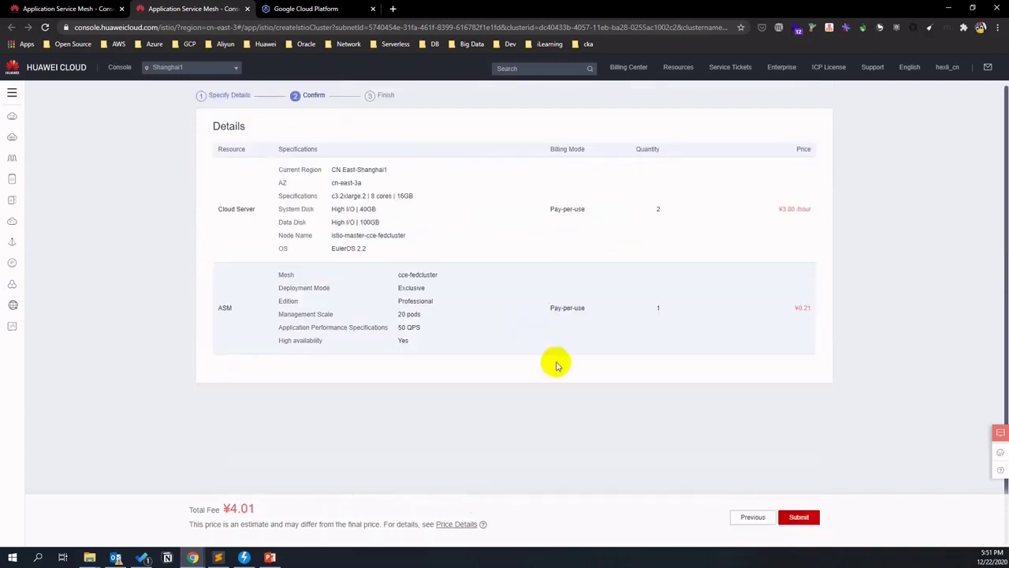
{"action": "left_click", "coordinate": [802, 517]}
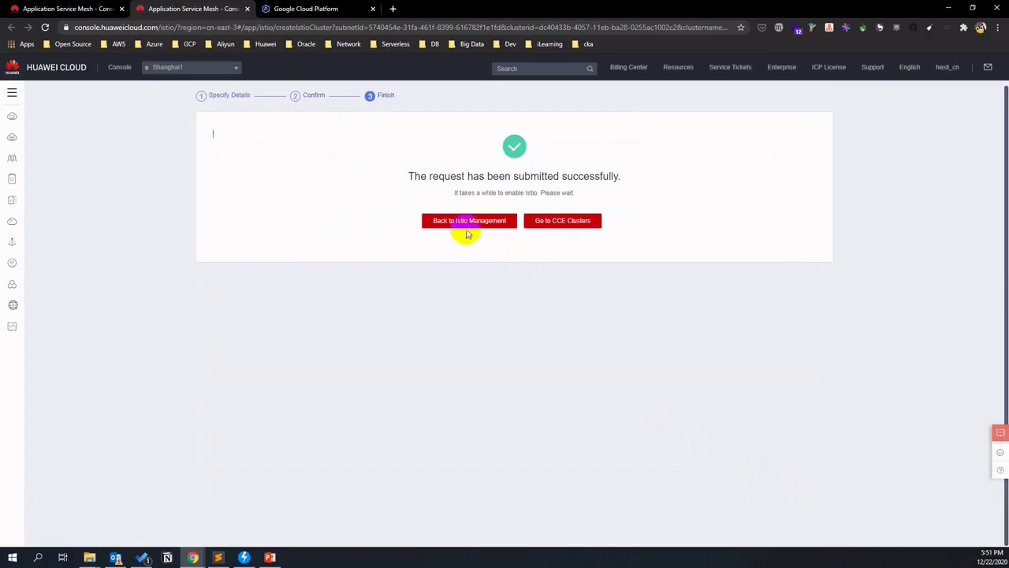
{"action": "left_click", "coordinate": [469, 226]}
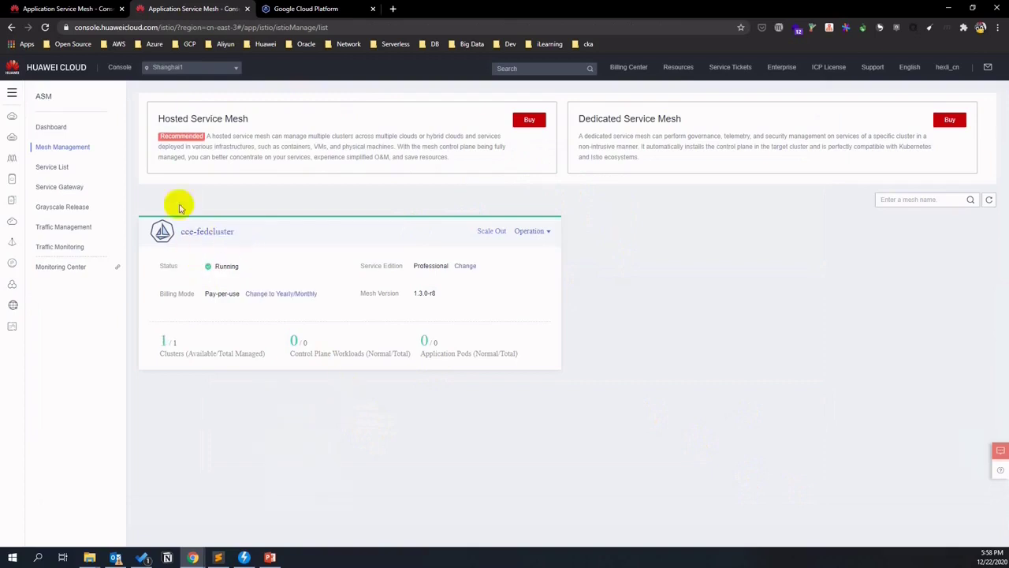
{"action": "left_click", "coordinate": [52, 167]}
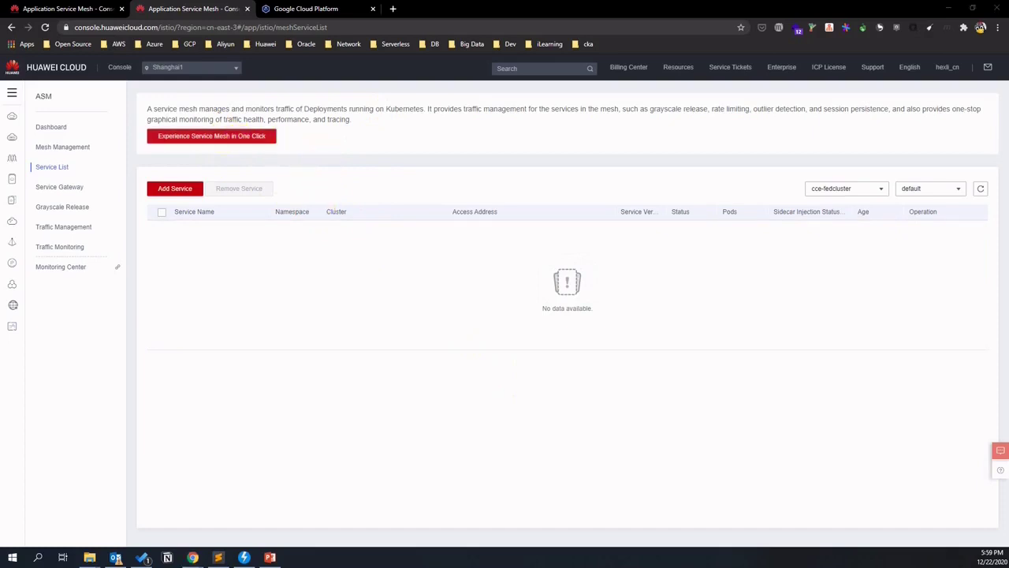
Create the one-click Bookinfo demo application on cce-fedcluster through the elb-cce load balancer with port number 39130.
{"action": "left_click", "coordinate": [223, 135]}
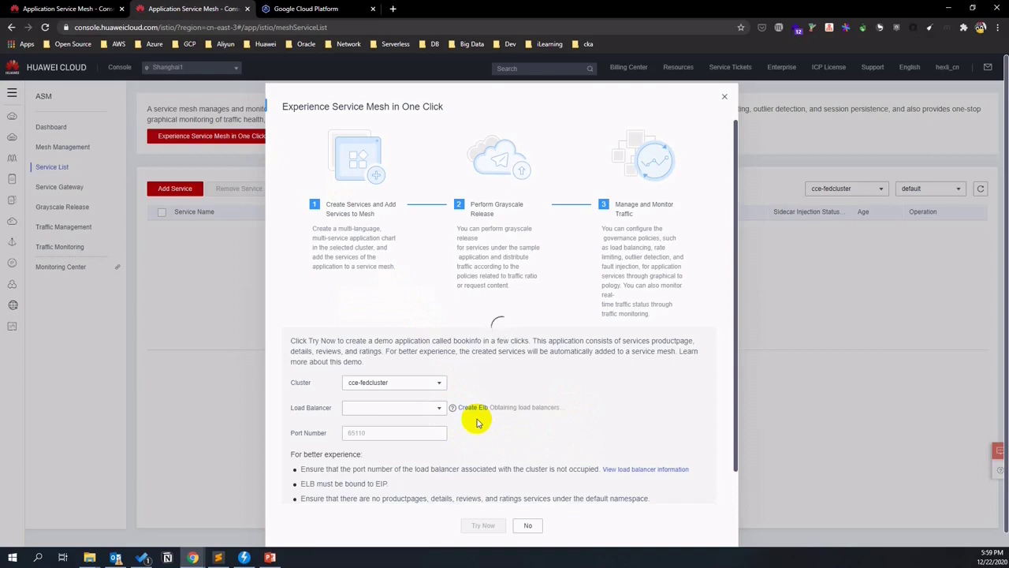
{"action": "scroll", "coordinate": [538, 373], "scroll_direction": "down", "scroll_amount": 1}
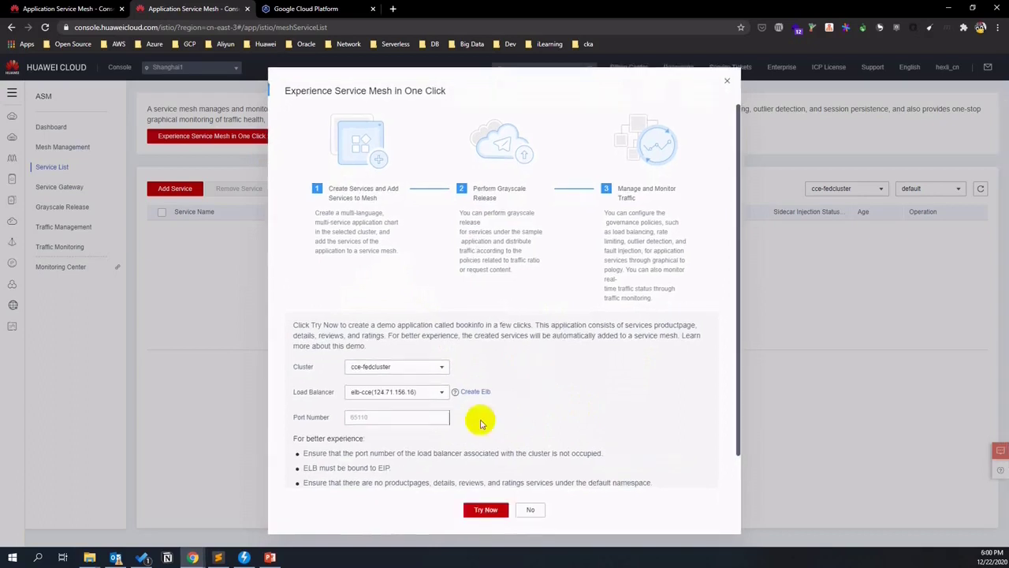
{"action": "left_click", "coordinate": [430, 416]}
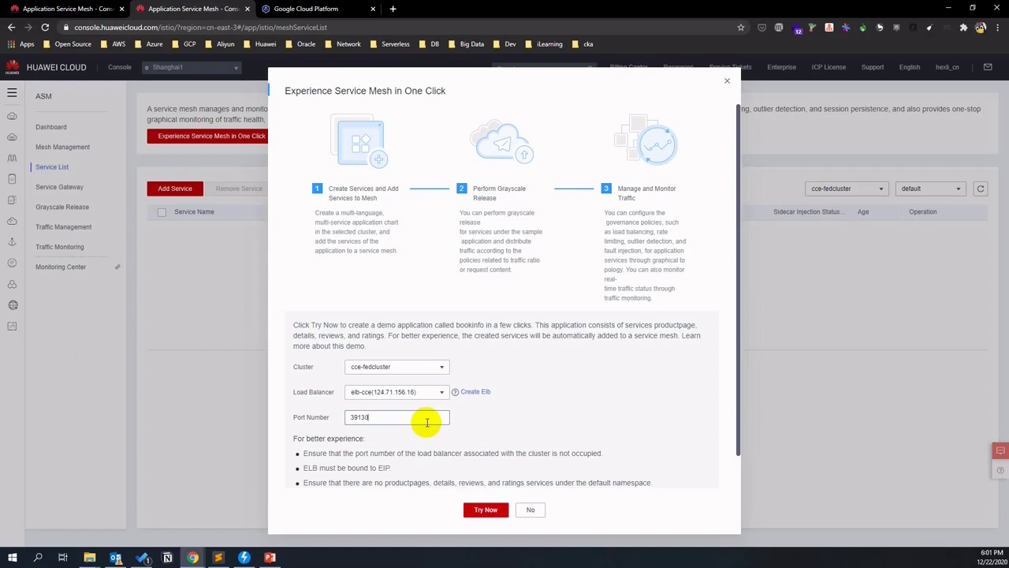
{"action": "left_click", "coordinate": [482, 509]}
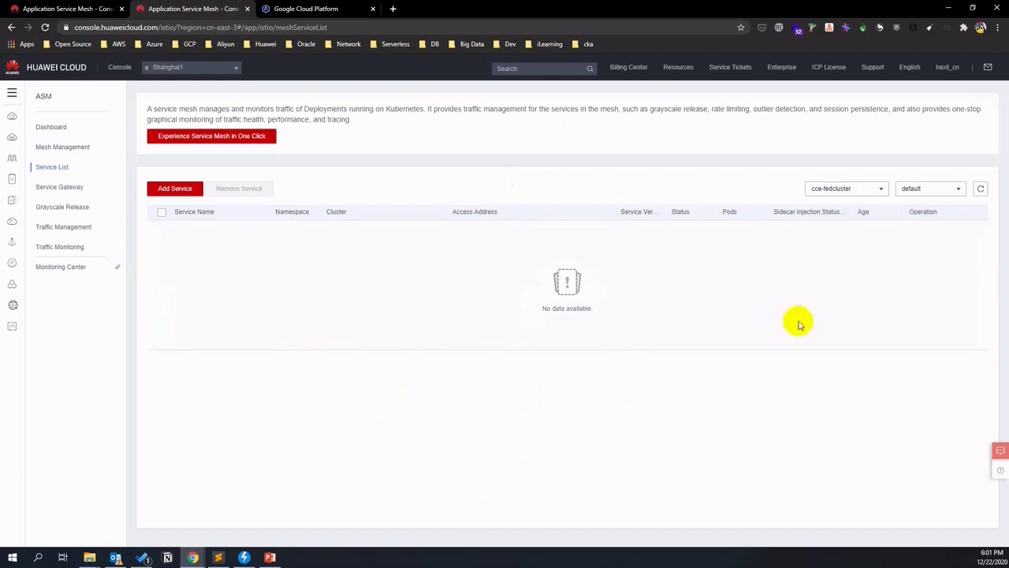
Refresh the mesh's service list until the demo services are running and open the productpage service's external access address.
{"action": "left_click", "coordinate": [980, 189]}
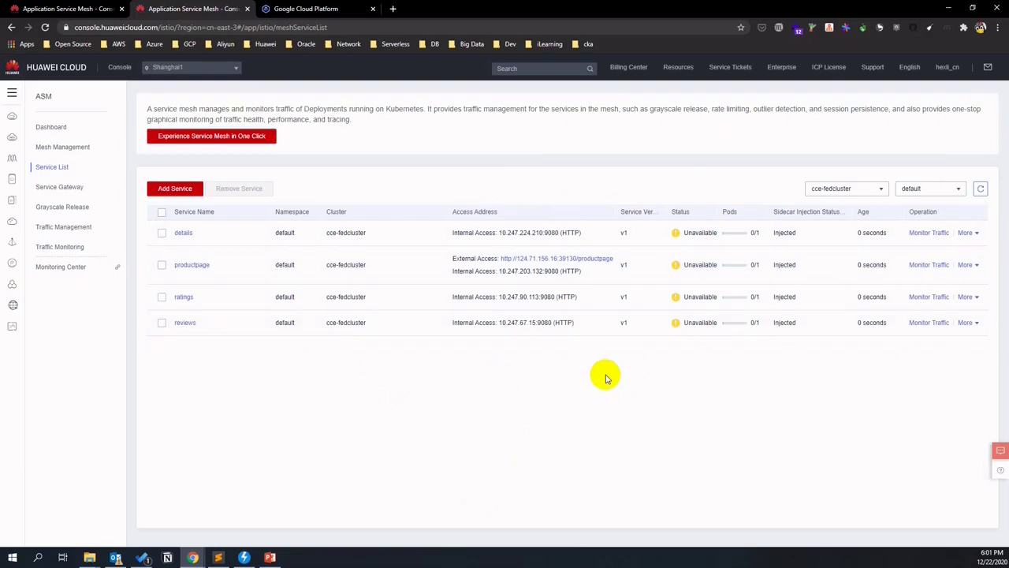
{"action": "left_click", "coordinate": [981, 188]}
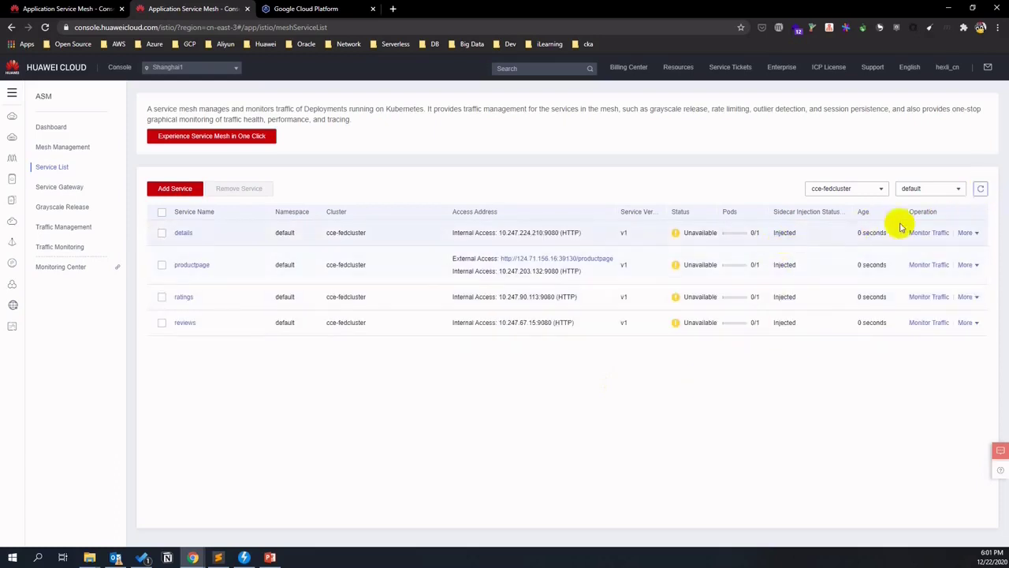
{"action": "left_click", "coordinate": [980, 188]}
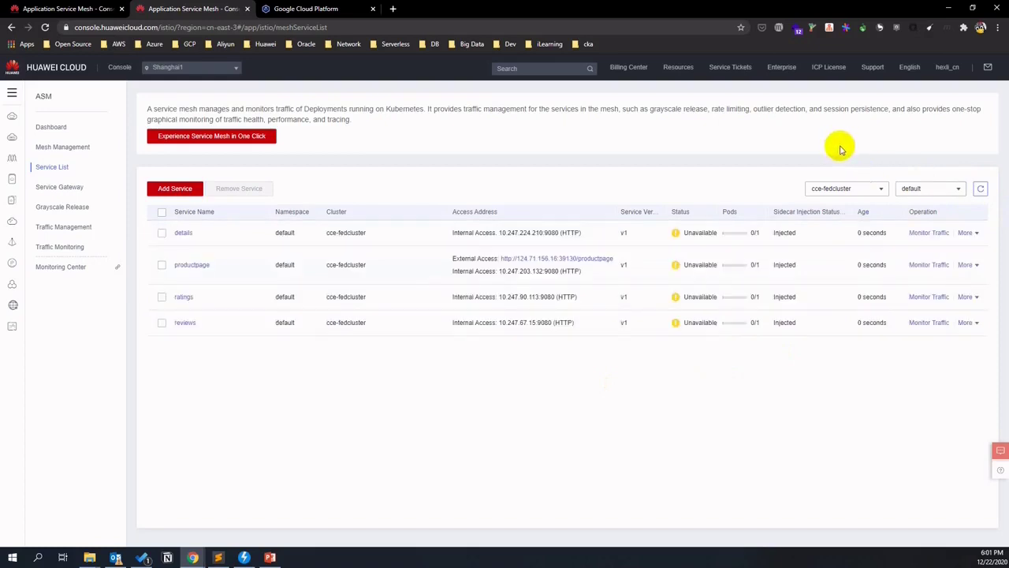
{"action": "left_click", "coordinate": [815, 398]}
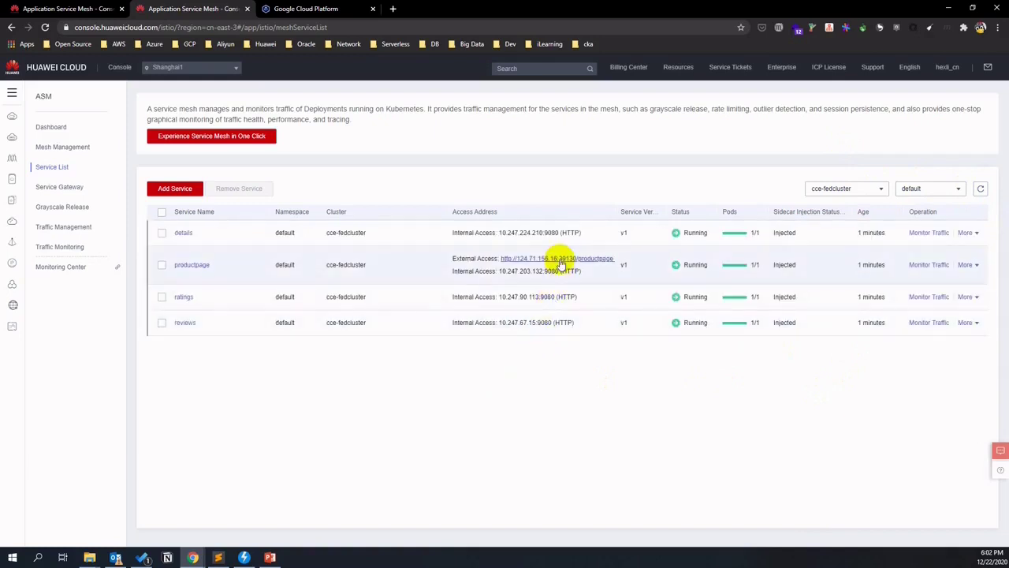
{"action": "left_click", "coordinate": [562, 261]}
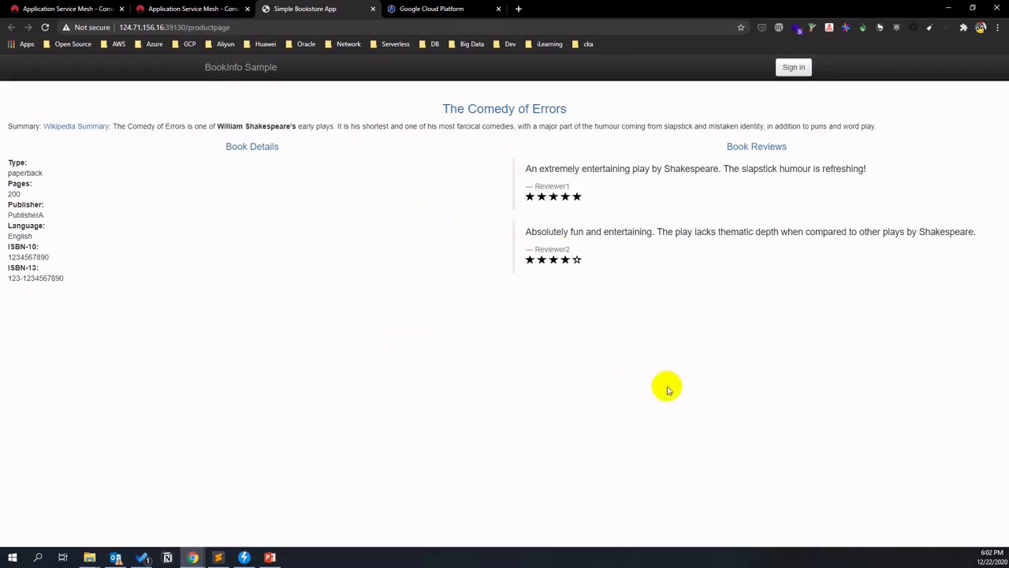
Return to the service mesh console and start a canary release task for the reviews service in the default namespace.
{"action": "left_click", "coordinate": [158, 8]}
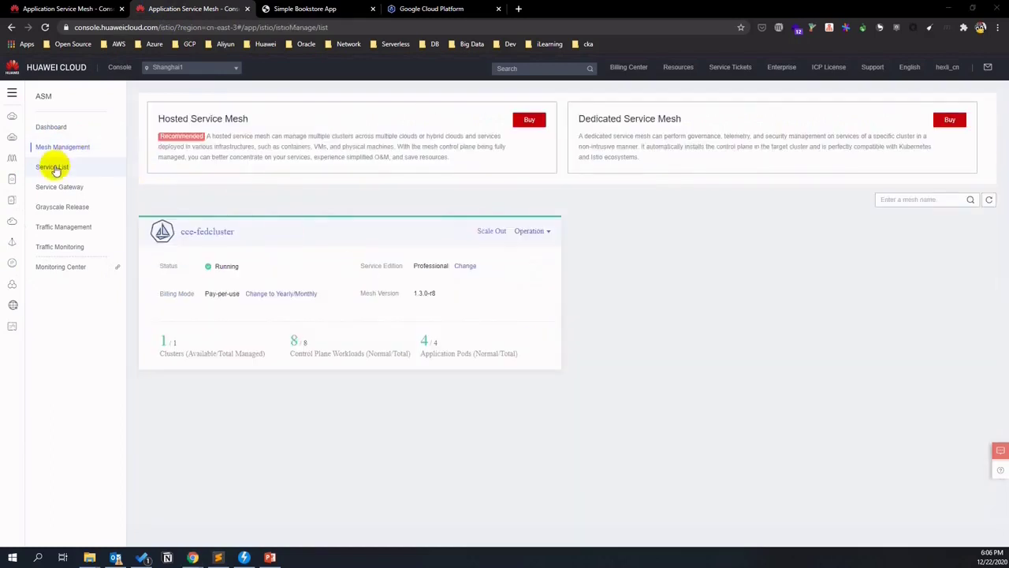
{"action": "left_click", "coordinate": [54, 168]}
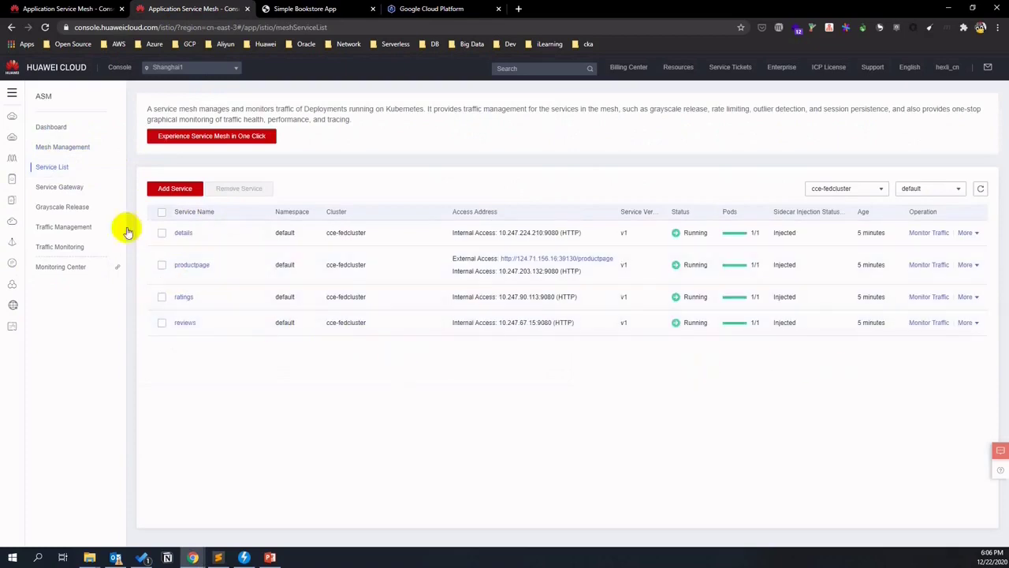
{"action": "left_click", "coordinate": [85, 213]}
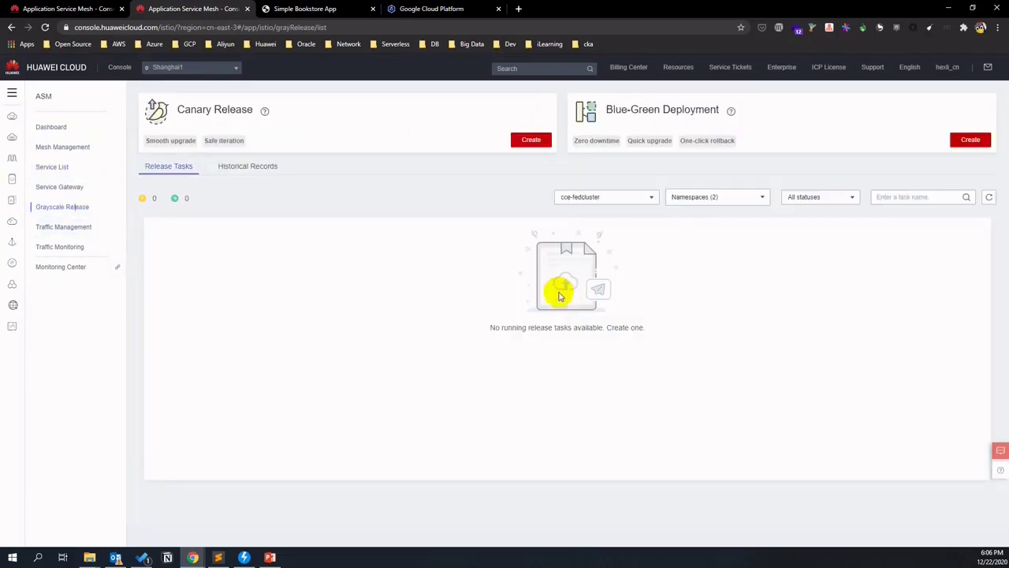
{"action": "left_click", "coordinate": [531, 140]}
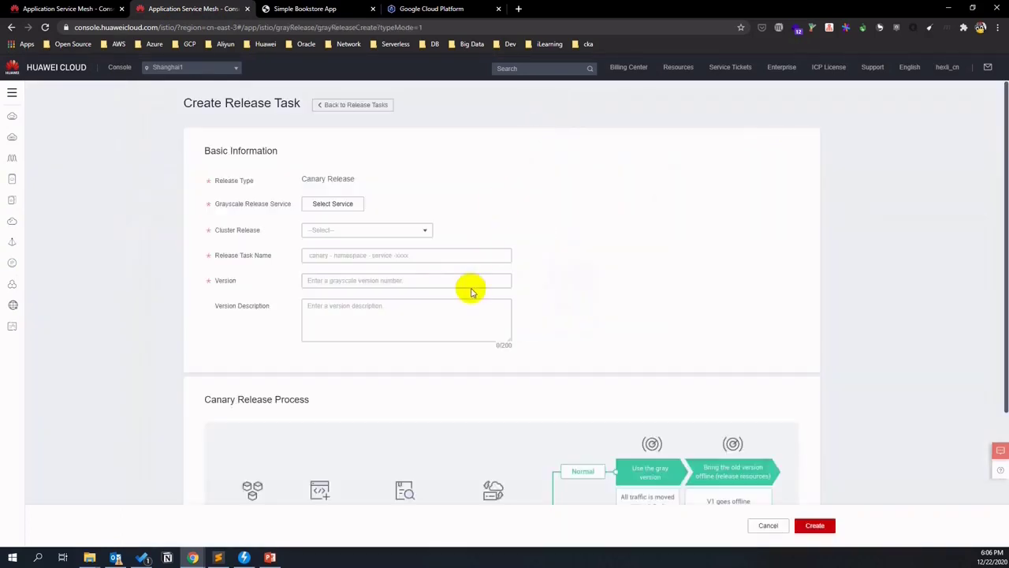
{"action": "left_click", "coordinate": [343, 207]}
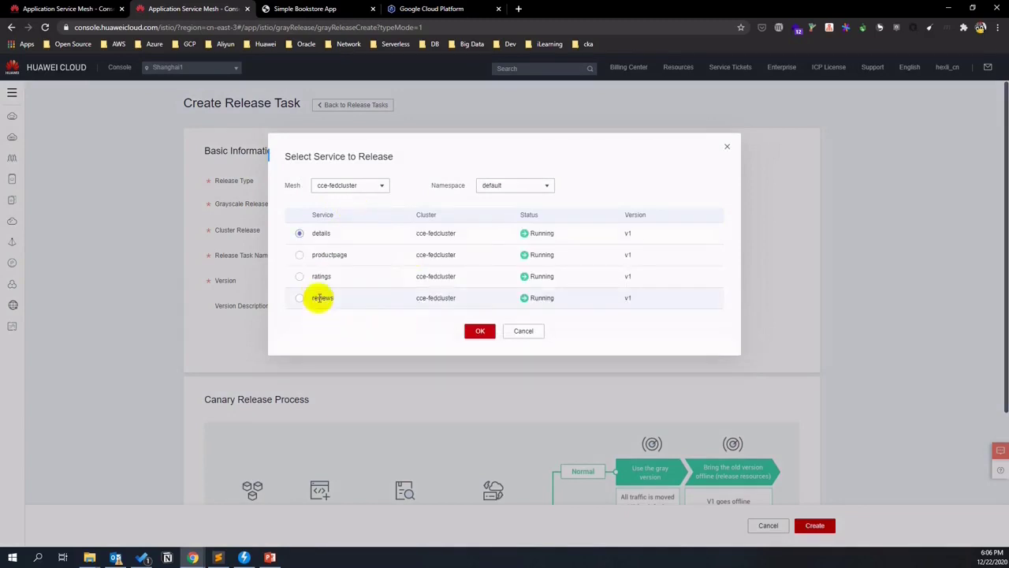
{"action": "left_click", "coordinate": [317, 298]}
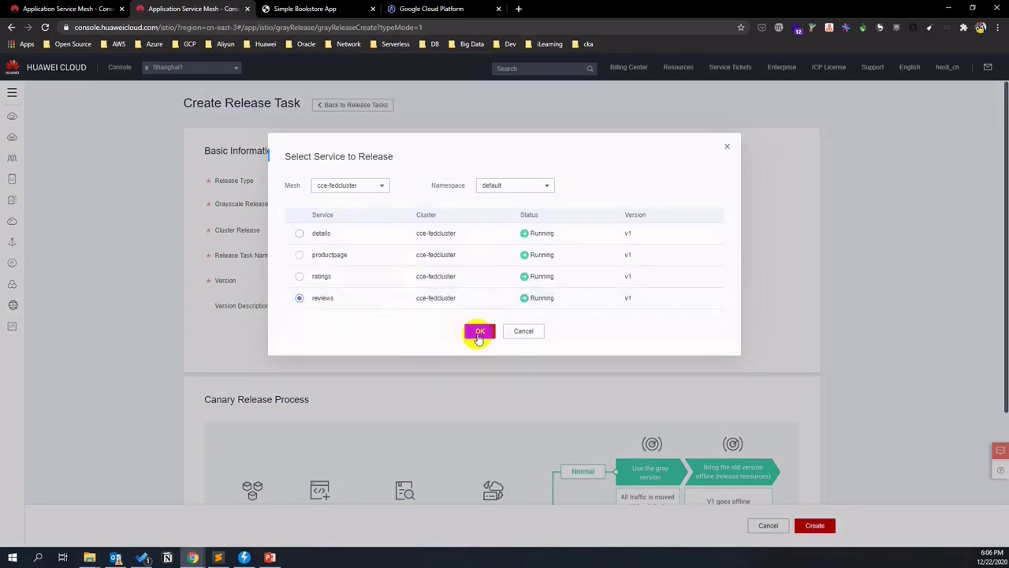
{"action": "left_click", "coordinate": [478, 332]}
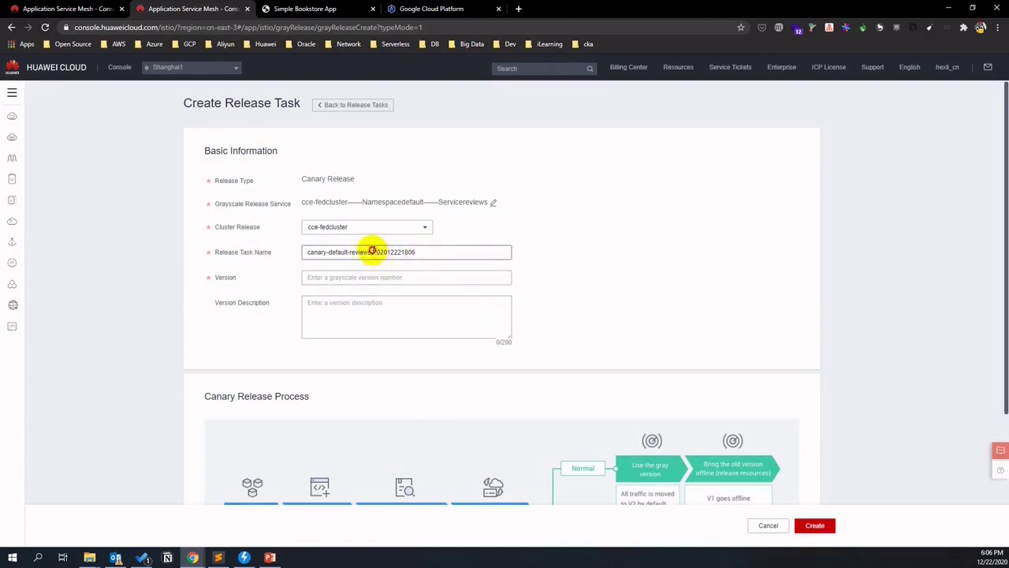
Name the release task canary-default-reviews-v3, set its version to v3, and create it.
{"action": "left_click_drag", "start_coordinate": [372, 251], "coordinate": [474, 255]}
{"action": "type", "text": "v3"}
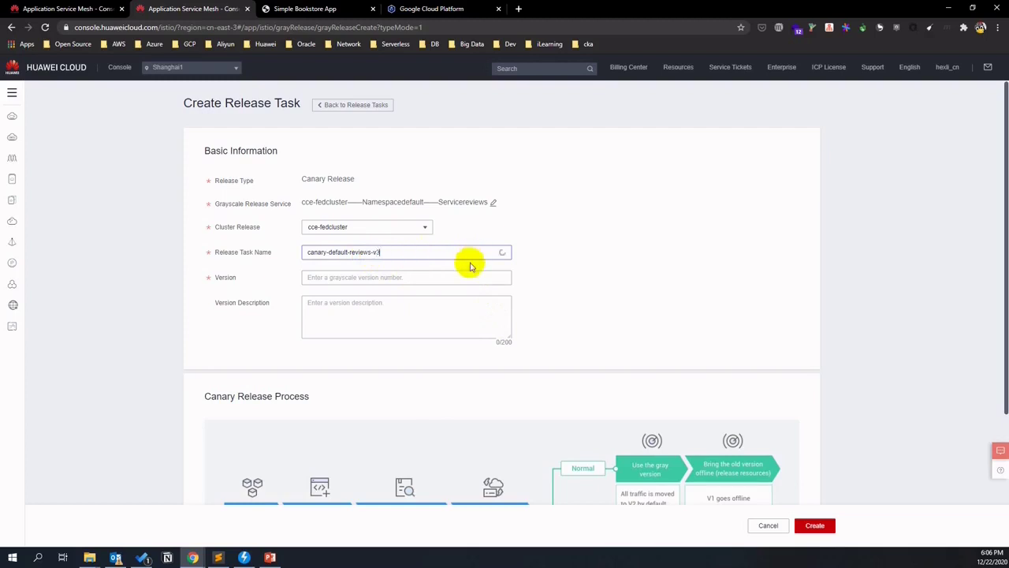
{"action": "left_click", "coordinate": [420, 275]}
{"action": "type", "text": "v3"}
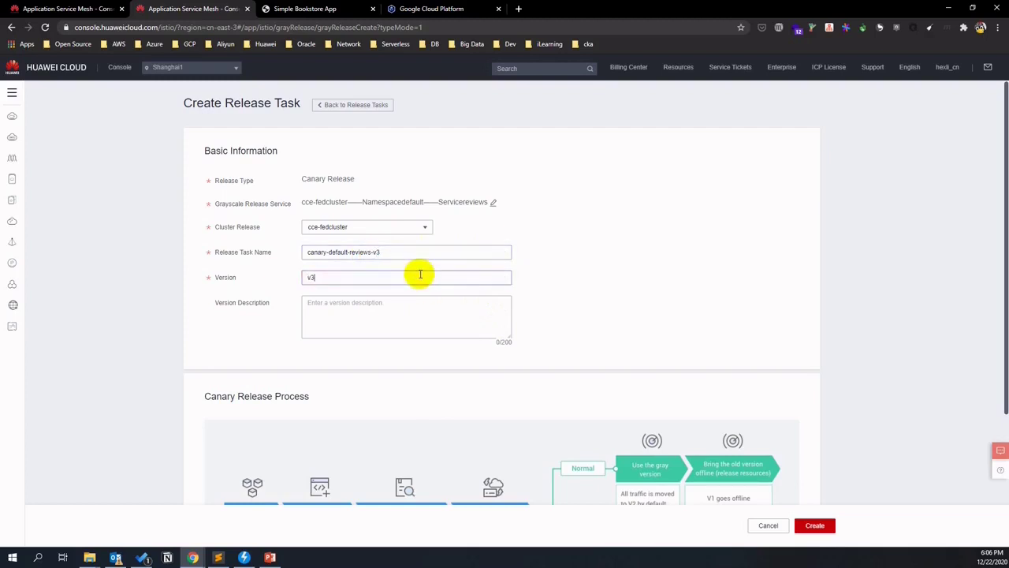
{"action": "scroll", "coordinate": [514, 313], "scroll_direction": "down", "scroll_amount": 2}
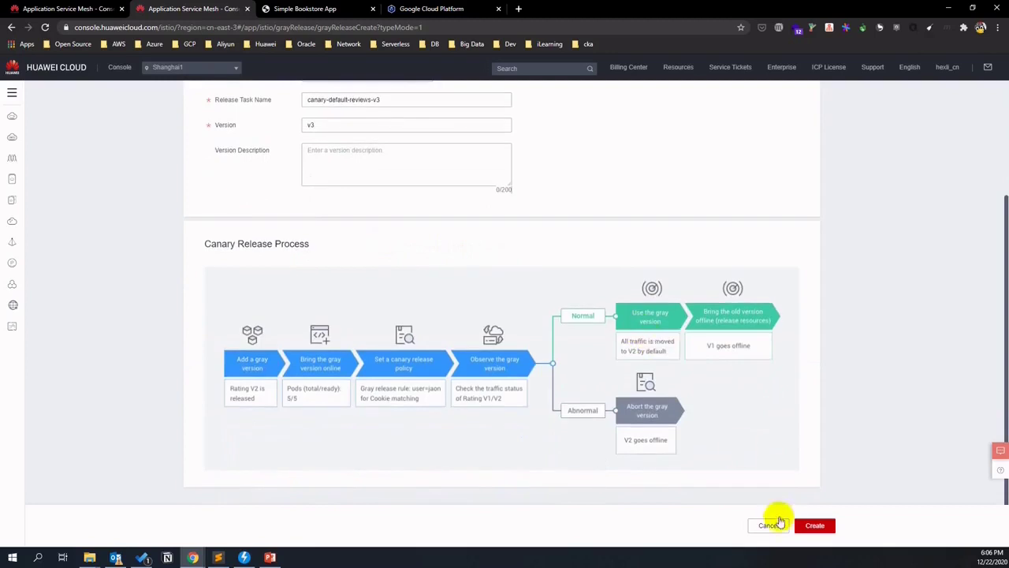
{"action": "left_click", "coordinate": [812, 525]}
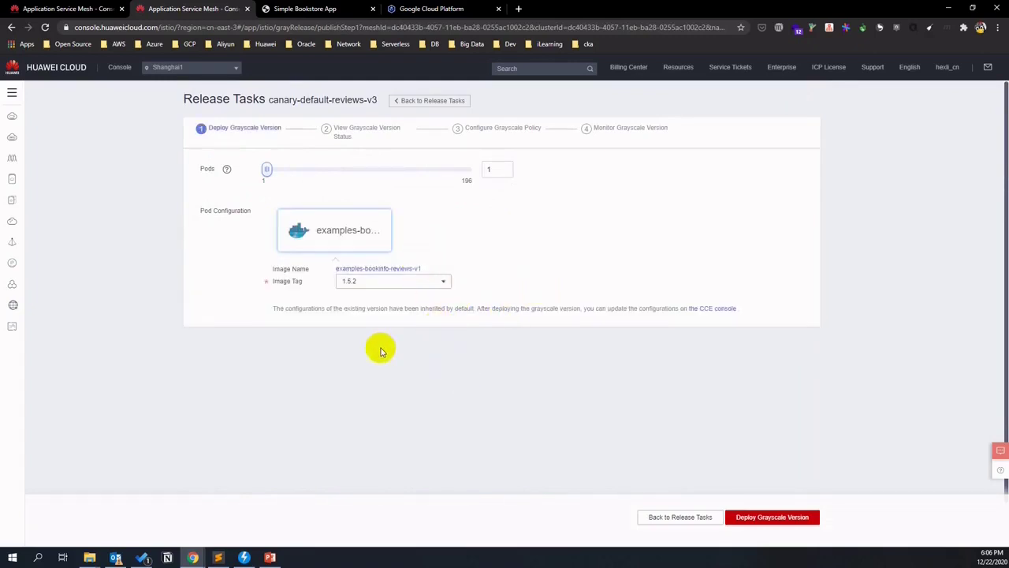
Deploy the grayscale version with one pod and image tag 1.5.2, and expand the Node Scheduling entry in its startup logs.
{"action": "left_click", "coordinate": [439, 281]}
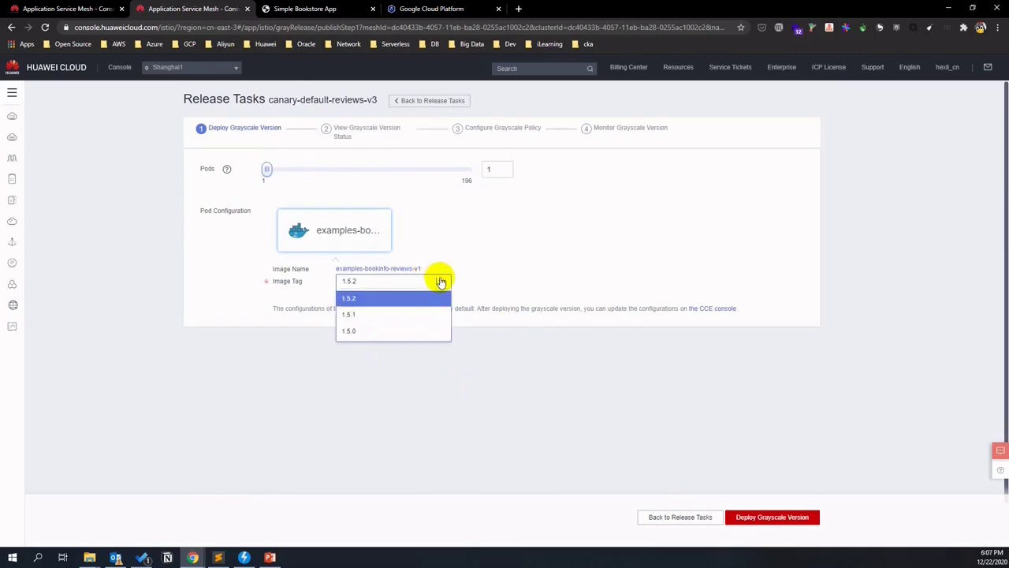
{"action": "left_click", "coordinate": [505, 313]}
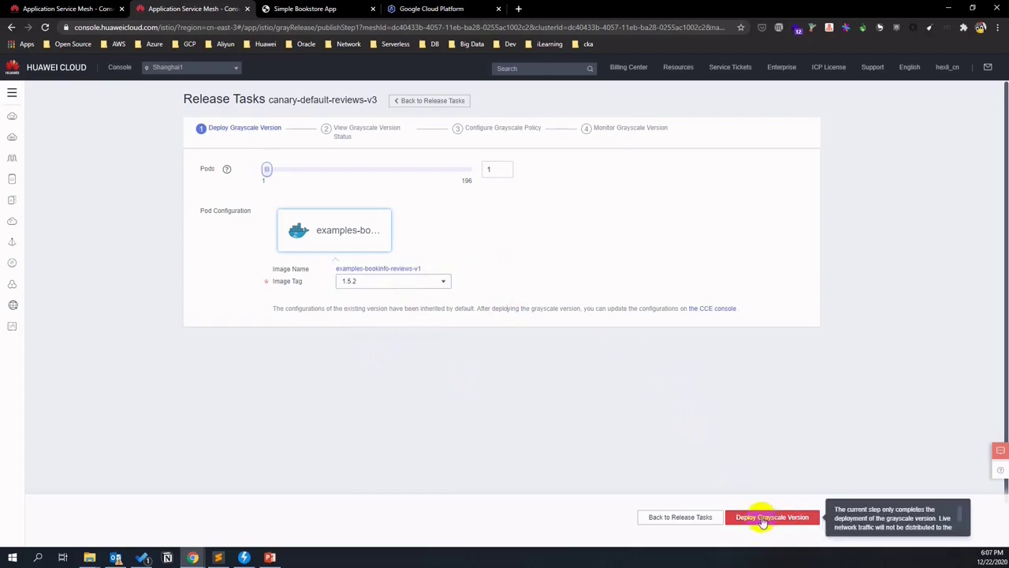
{"action": "left_click", "coordinate": [762, 520]}
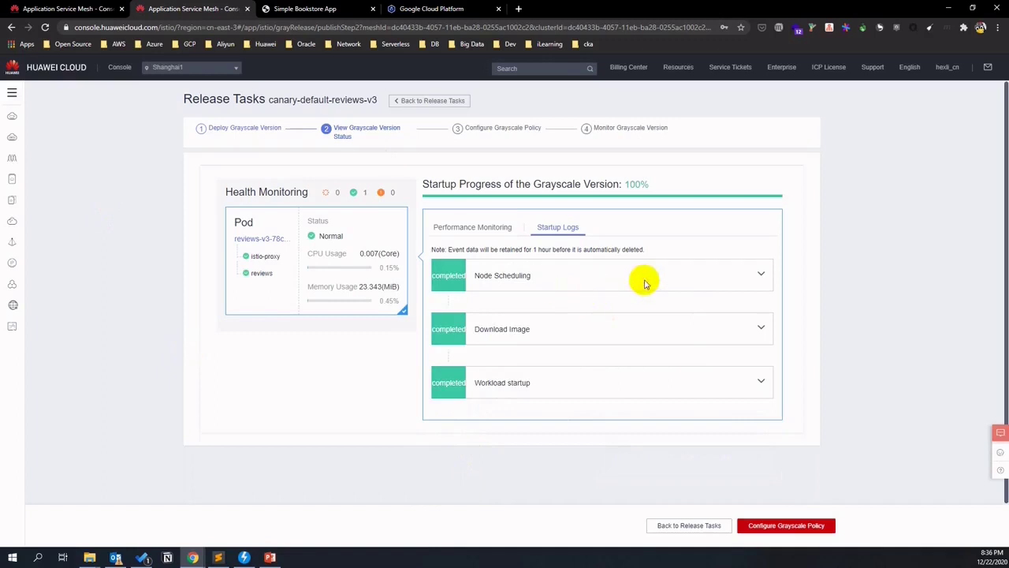
{"action": "left_click", "coordinate": [761, 274]}
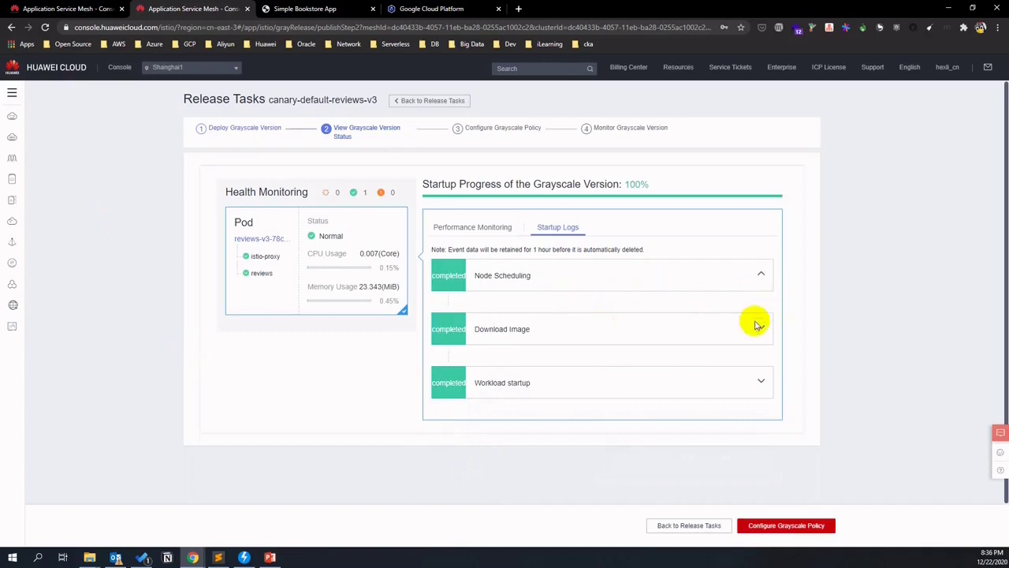
Configure the traffic-ratio policy to send 30% of the reviews traffic to grayscale version v3 and deliver it.
{"action": "left_click", "coordinate": [786, 525]}
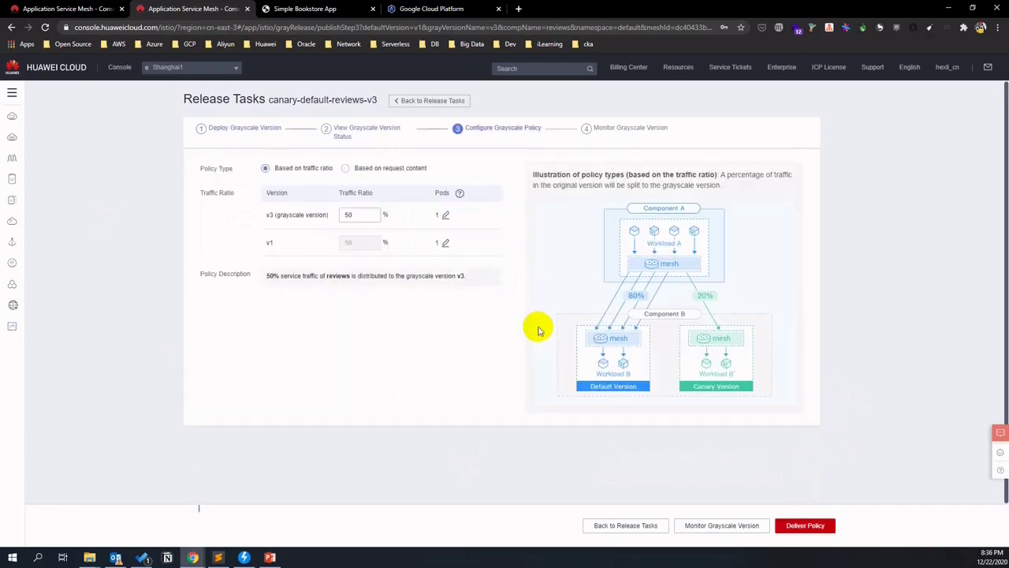
{"action": "left_click", "coordinate": [350, 213]}
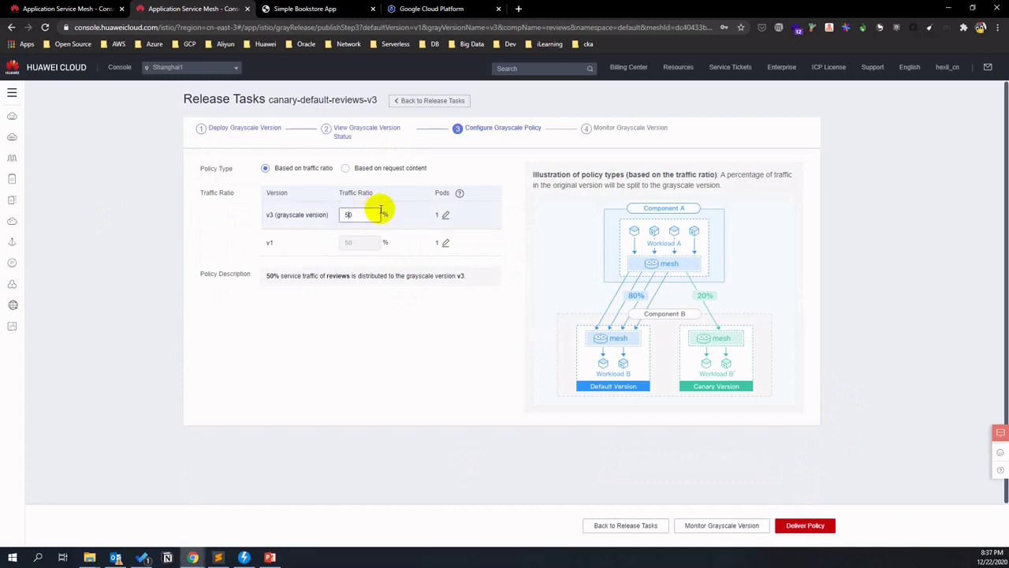
{"action": "key", "text": "BackSpace"}
{"action": "type", "text": "3"}
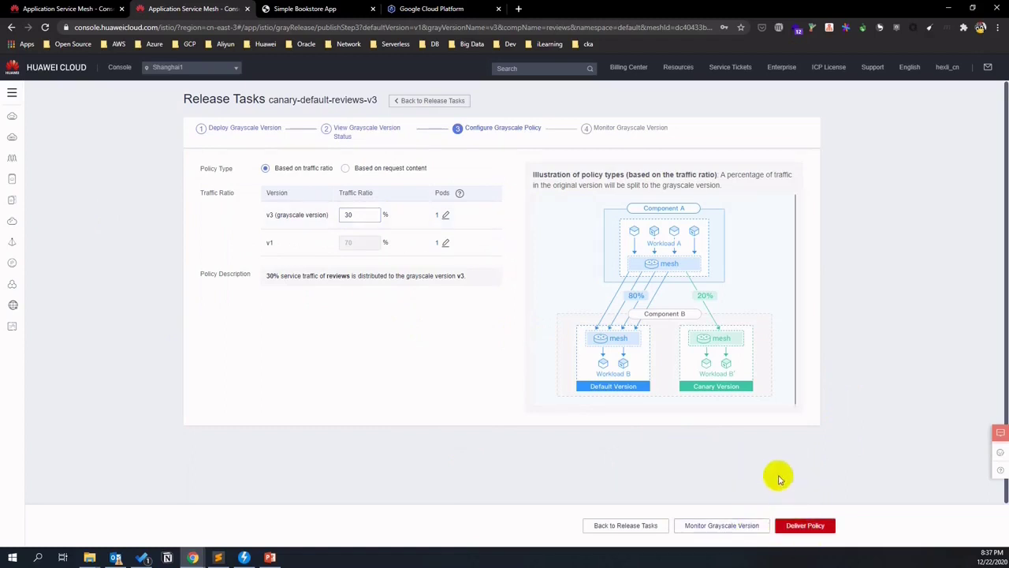
{"action": "left_click", "coordinate": [812, 525]}
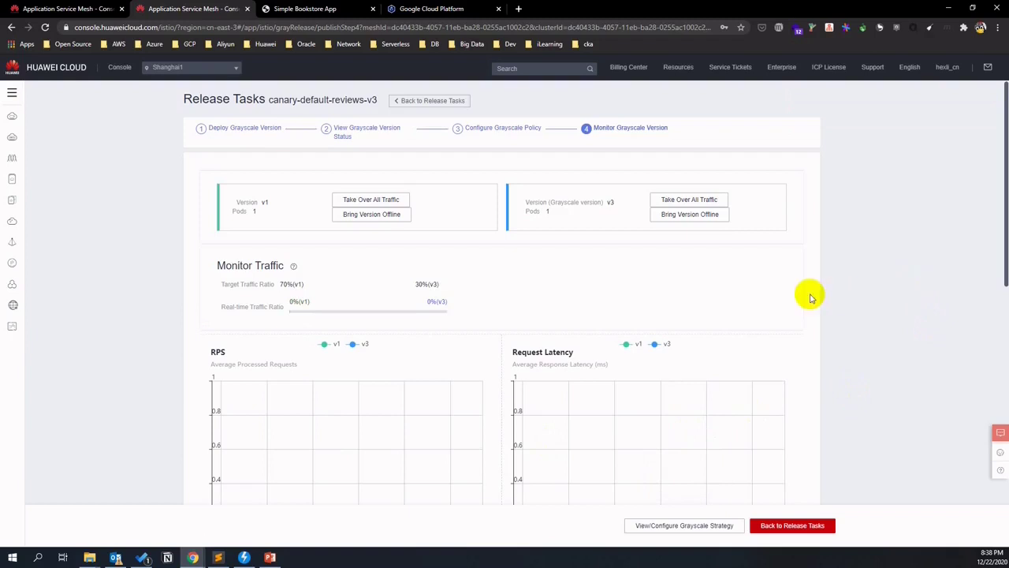
Examine the canary release's traffic charts, running alarms and health monitoring for versions v1 and v3.
{"action": "scroll", "coordinate": [811, 298], "scroll_direction": "down", "scroll_amount": 6}
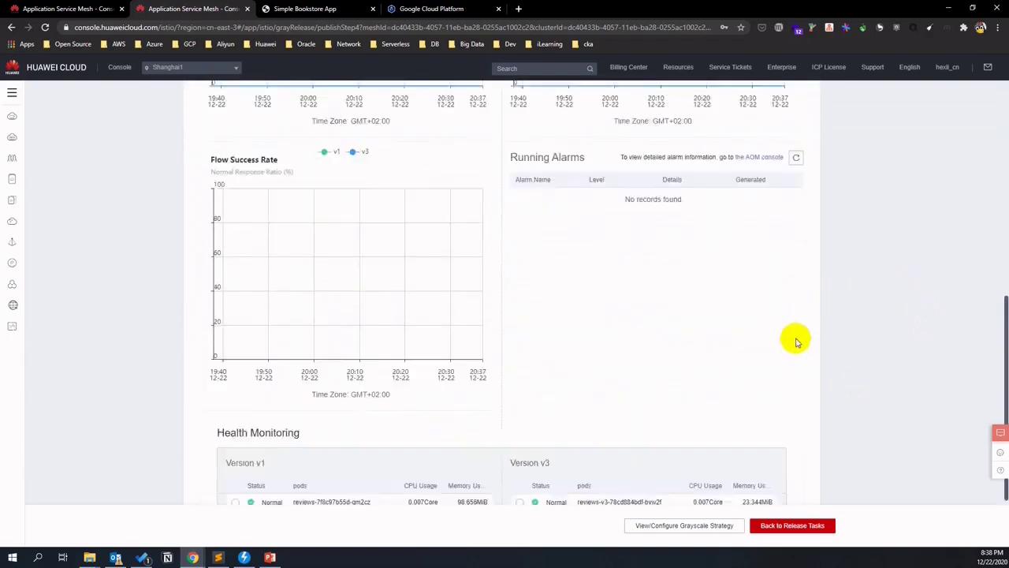
{"action": "scroll", "coordinate": [797, 342], "scroll_direction": "down", "scroll_amount": 1}
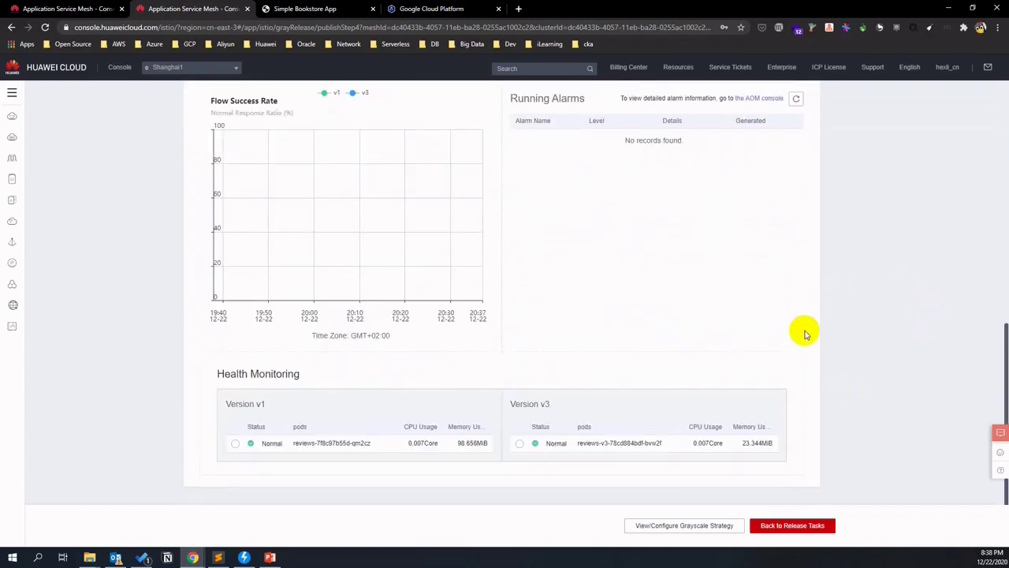
{"action": "scroll", "coordinate": [808, 332], "scroll_direction": "up", "scroll_amount": 10}
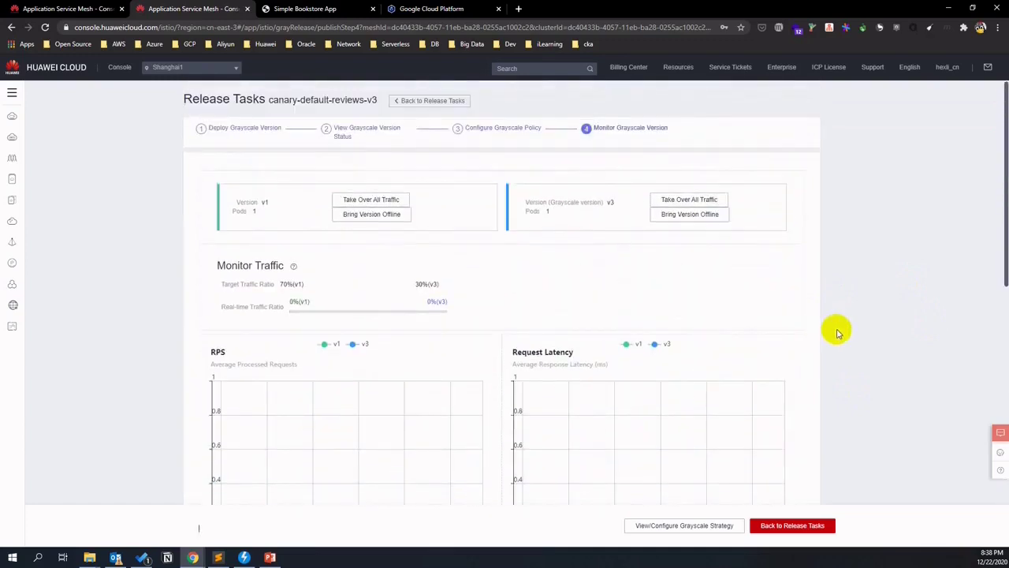
Reopen the productpage's external address from the service list in the first console tab and close the old bookstore page.
{"action": "left_click", "coordinate": [67, 9]}
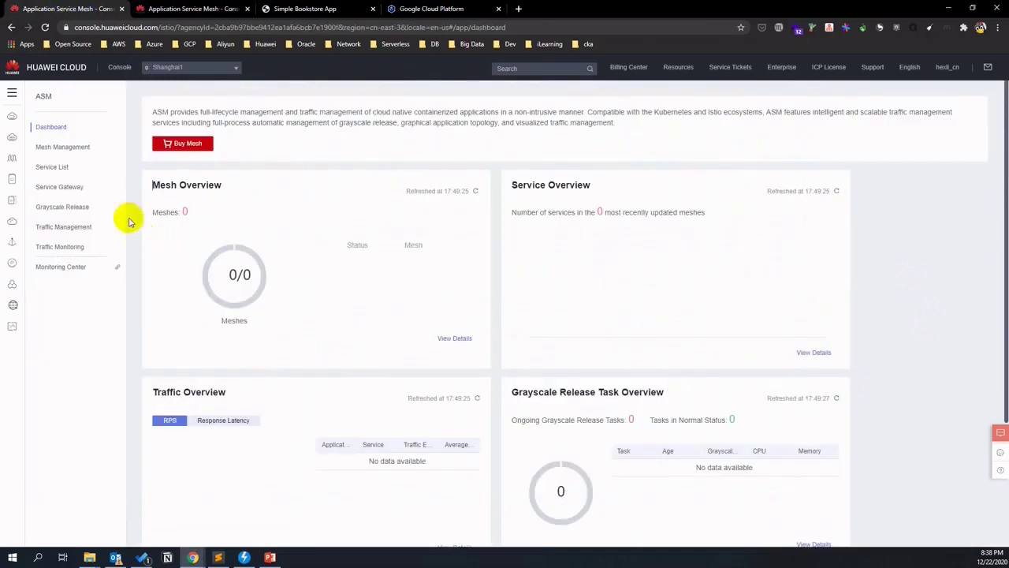
{"action": "left_click", "coordinate": [71, 168]}
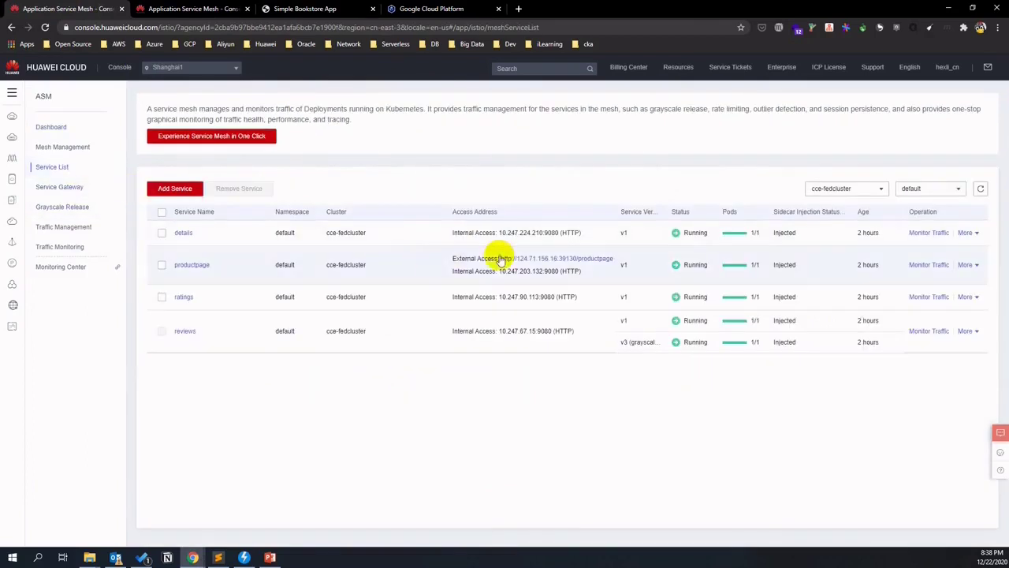
{"action": "left_click", "coordinate": [547, 261]}
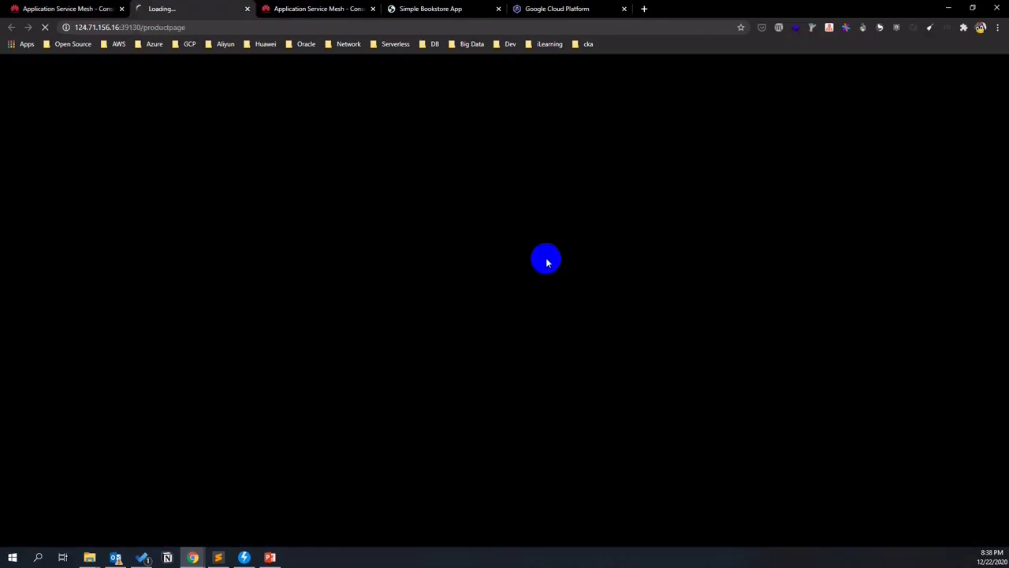
{"action": "left_click", "coordinate": [499, 9]}
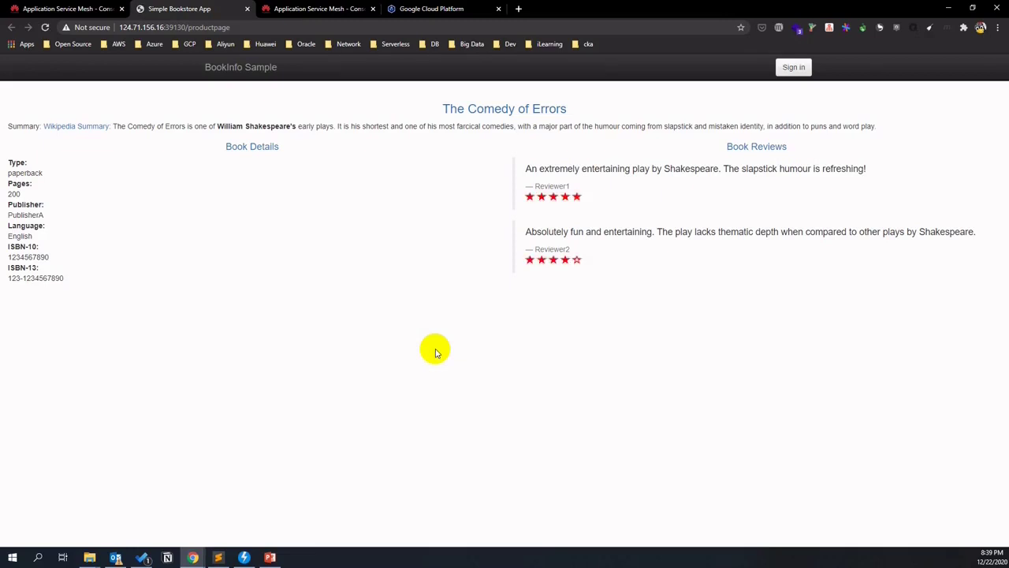
Compare the CPU and memory usage charts of the v1 and v3 reviews pods under Health Monitoring in the canary release.
{"action": "key", "text": "ctrl+Tab"}
{"action": "scroll", "coordinate": [845, 329], "scroll_direction": "down", "scroll_amount": 7}
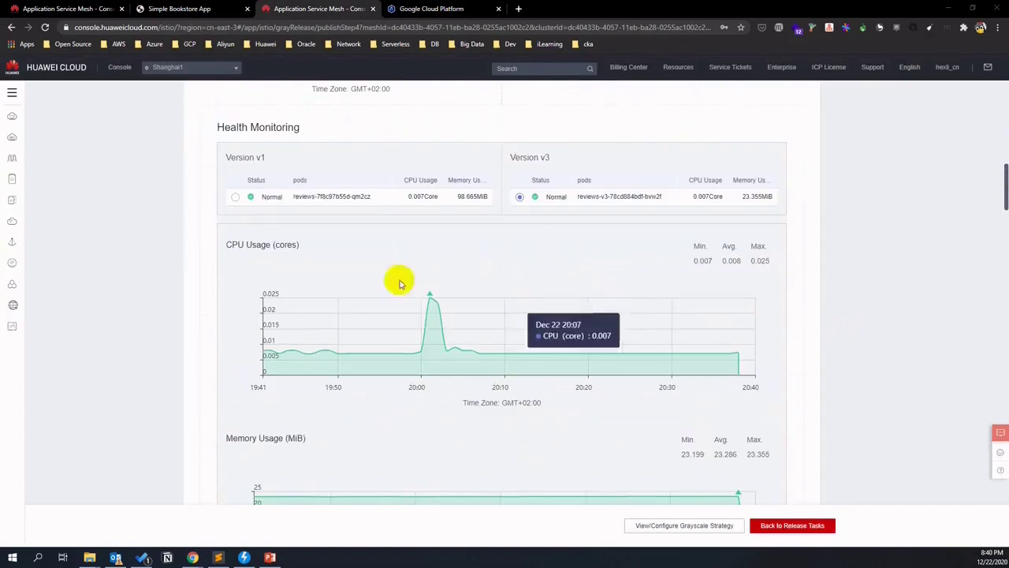
{"action": "left_click", "coordinate": [235, 196]}
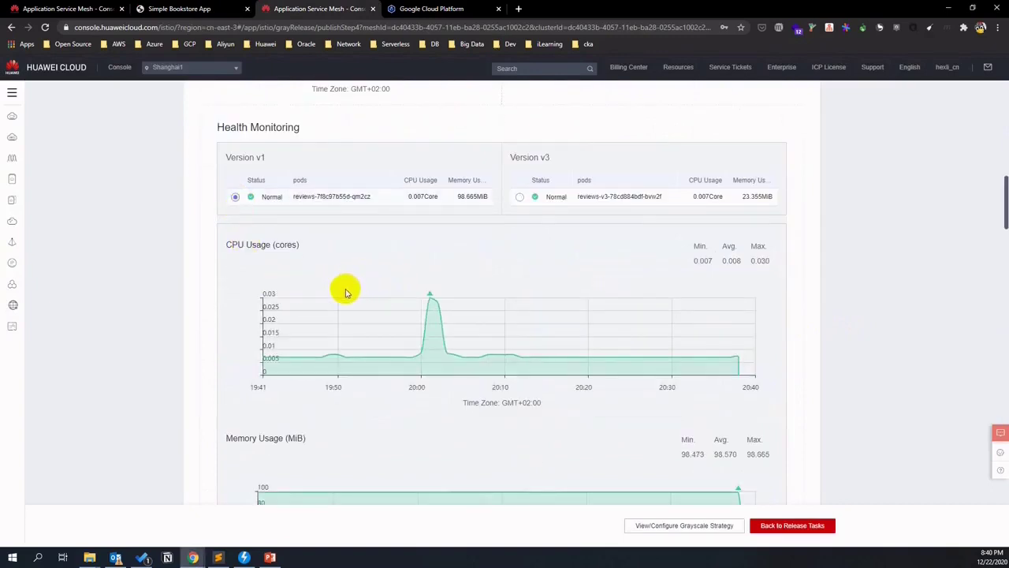
{"action": "scroll", "coordinate": [190, 319], "scroll_direction": "down", "scroll_amount": 5}
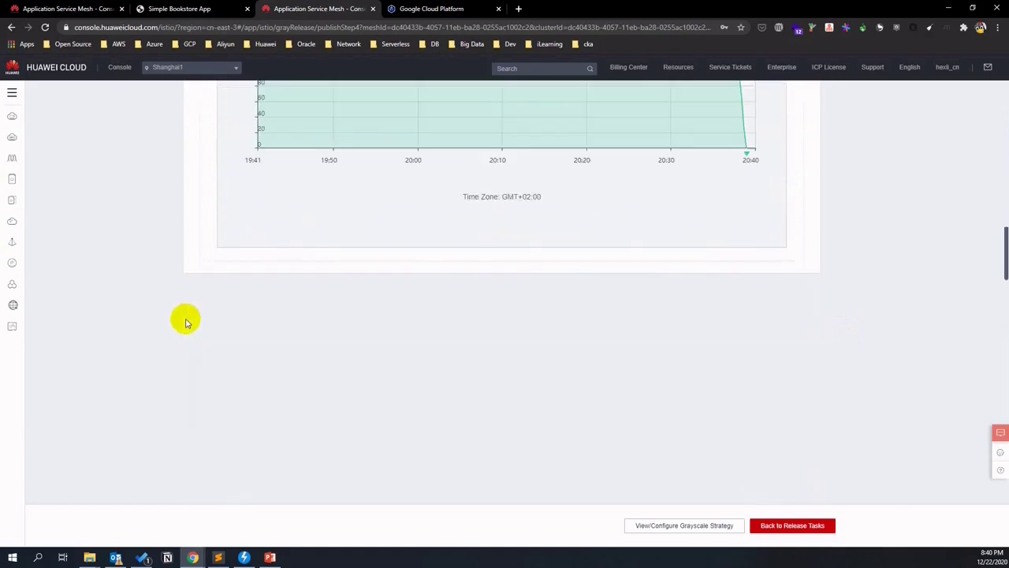
{"action": "scroll", "coordinate": [186, 321], "scroll_direction": "down", "scroll_amount": 3}
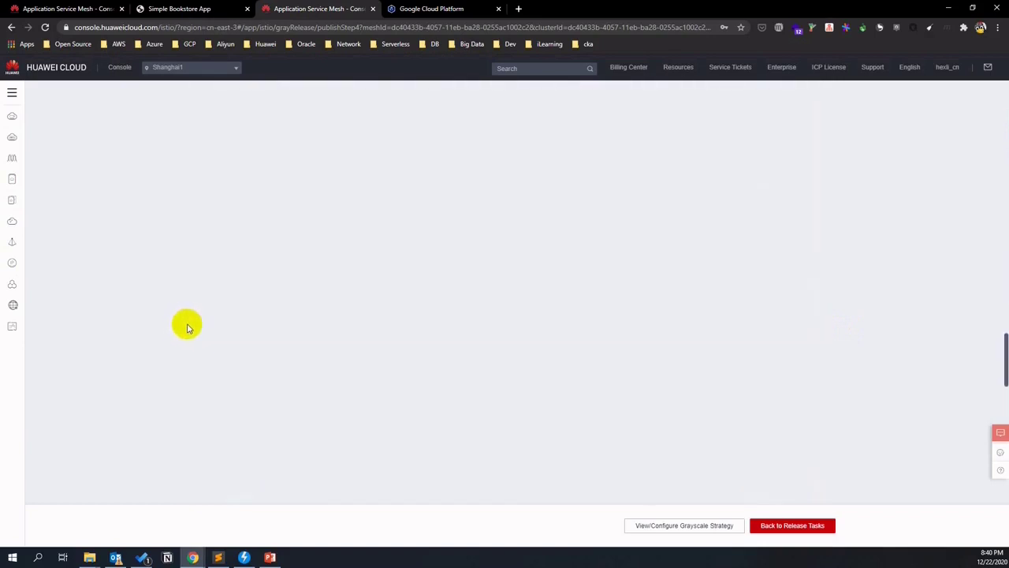
{"action": "scroll", "coordinate": [188, 327], "scroll_direction": "up", "scroll_amount": 10}
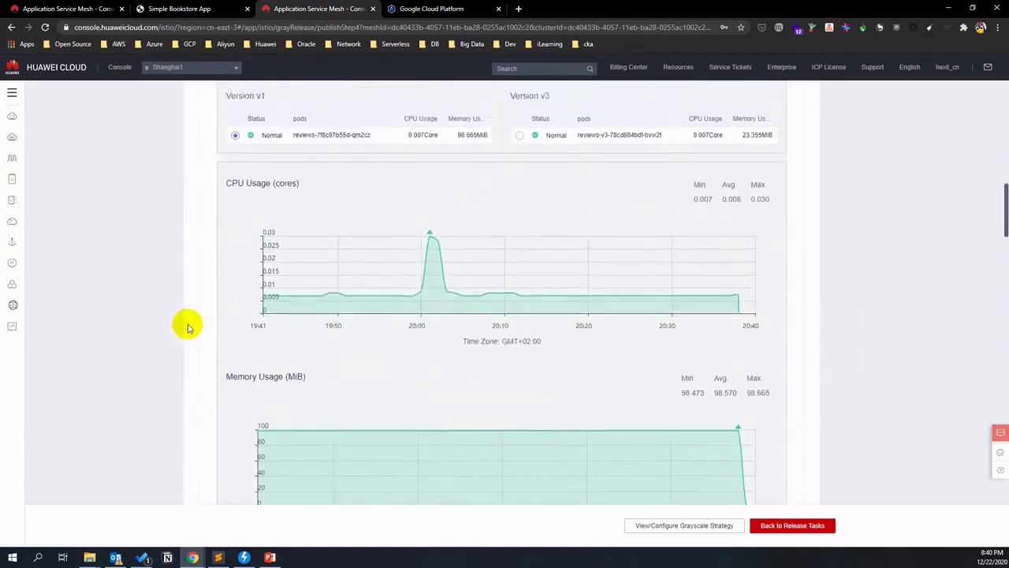
{"action": "scroll", "coordinate": [333, 322], "scroll_direction": "up", "scroll_amount": 1}
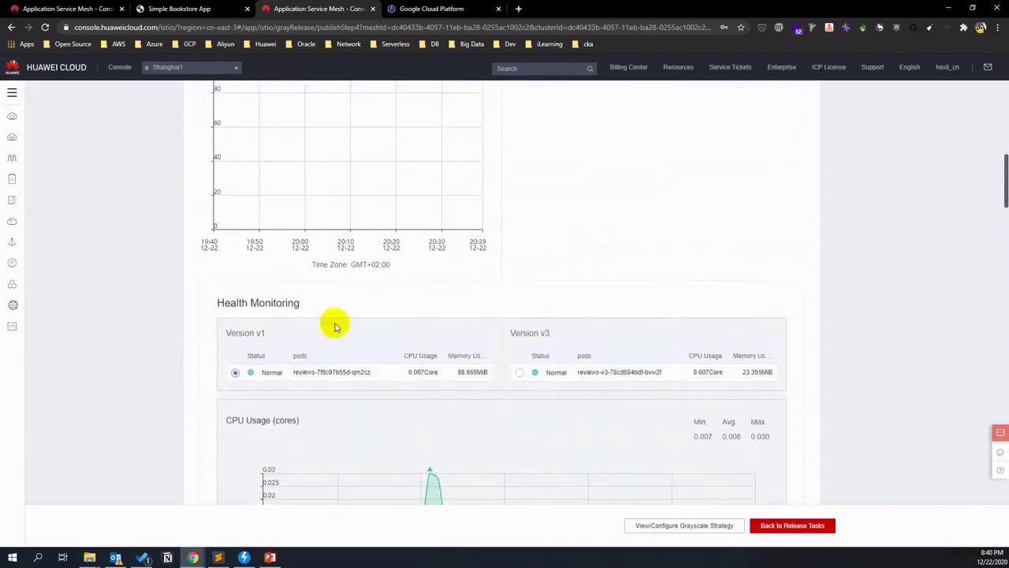
{"action": "left_click", "coordinate": [520, 372]}
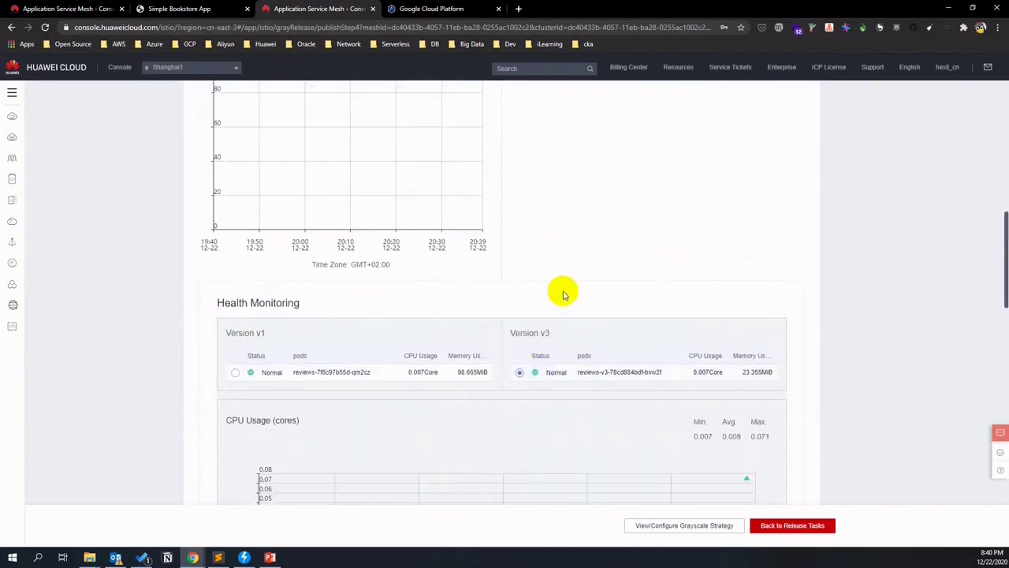
{"action": "scroll", "coordinate": [564, 292], "scroll_direction": "down", "scroll_amount": 1}
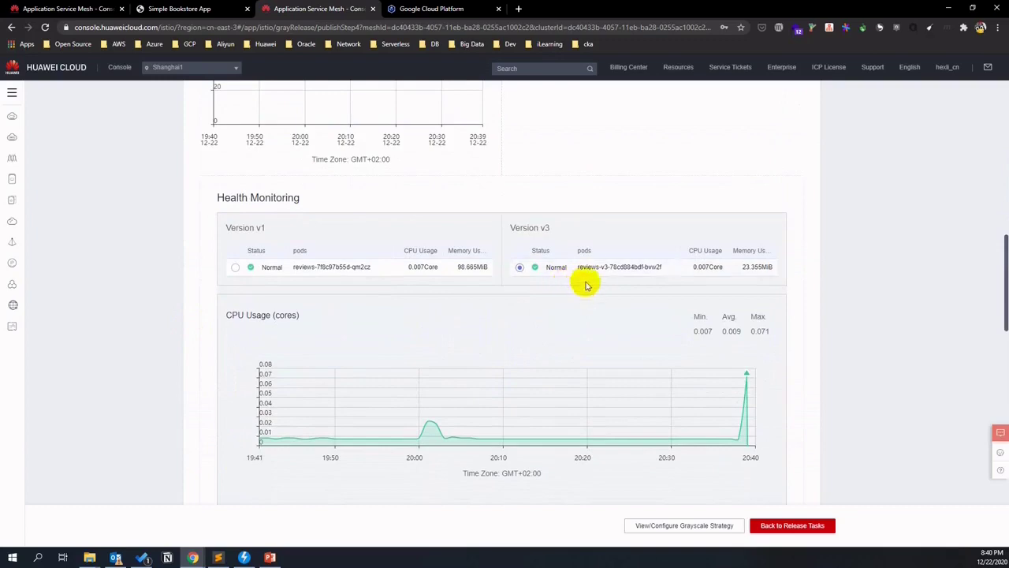
Let grayscale version v3 take over all traffic from v1 in the canary-default-reviews-v3 release task and confirm it.
{"action": "scroll", "coordinate": [484, 304], "scroll_direction": "up", "scroll_amount": 8}
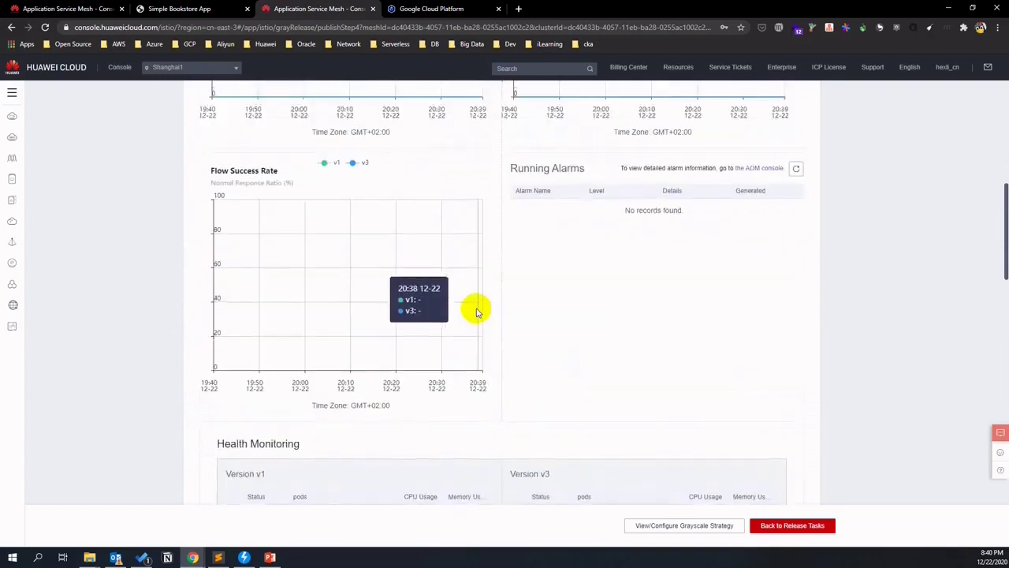
{"action": "scroll", "coordinate": [476, 312], "scroll_direction": "up", "scroll_amount": 2}
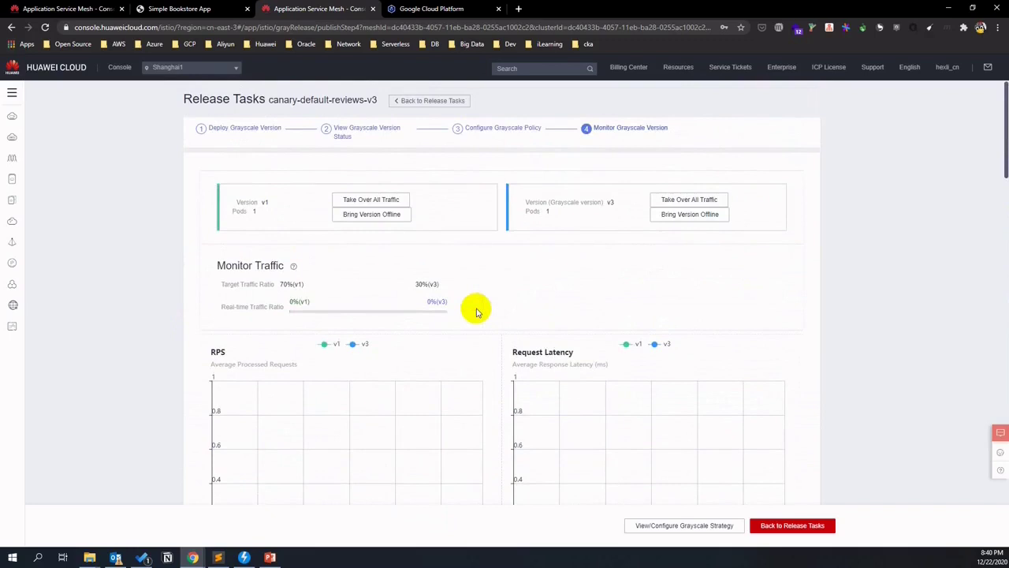
{"action": "left_click", "coordinate": [711, 199]}
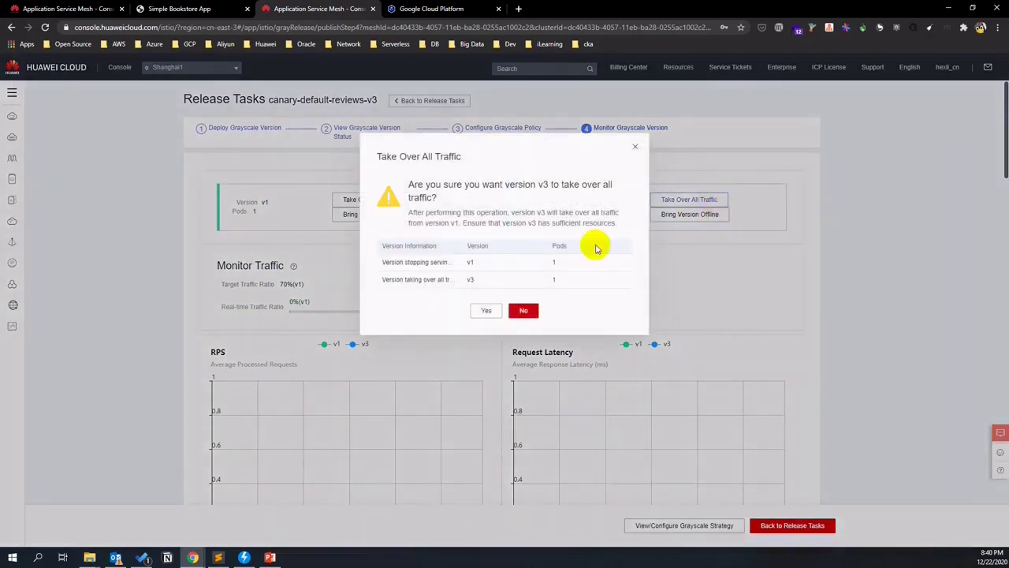
{"action": "left_click", "coordinate": [485, 311]}
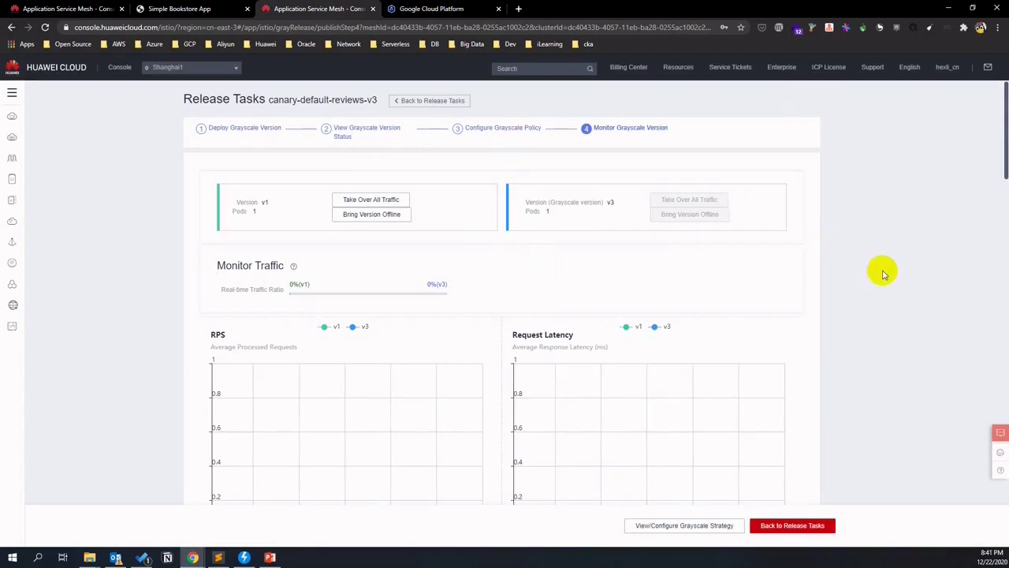
Look over the release task's flow success rate, alarms and health monitoring, and view the reviews on the bookstore product page.
{"action": "scroll", "coordinate": [582, 276], "scroll_direction": "down", "scroll_amount": 6}
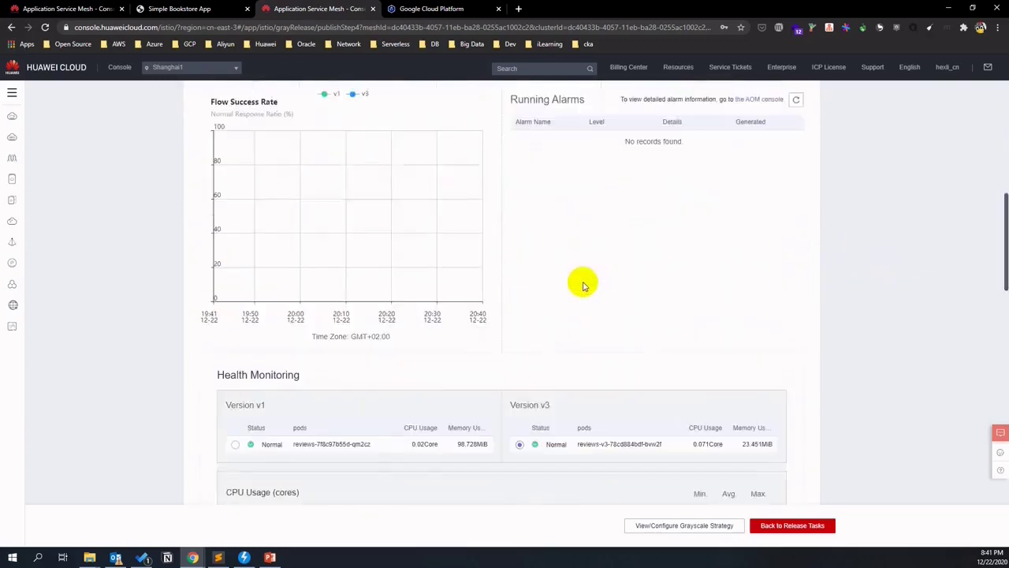
{"action": "scroll", "coordinate": [582, 282], "scroll_direction": "down", "scroll_amount": 2}
{"action": "scroll", "coordinate": [581, 281], "scroll_direction": "up", "scroll_amount": 2}
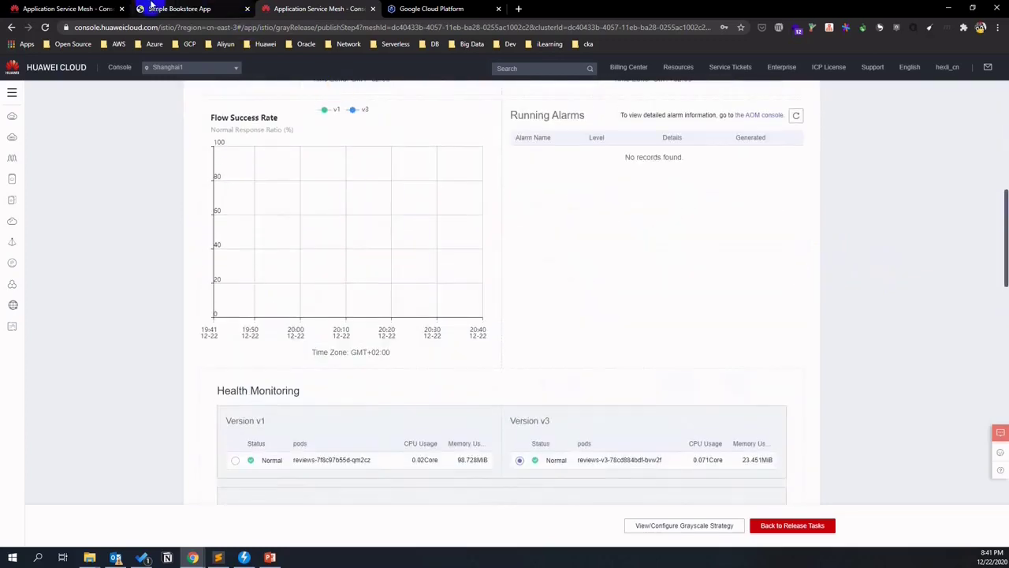
{"action": "left_click", "coordinate": [170, 8]}
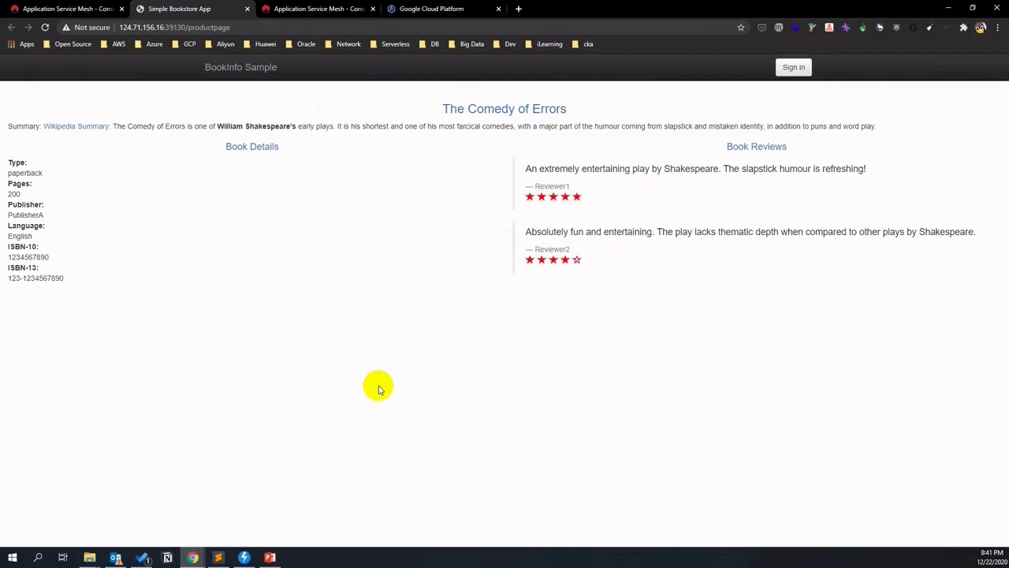
Return to the release task and inspect pod CPU and memory usage for v1, then for v3.
{"action": "left_click", "coordinate": [331, 8]}
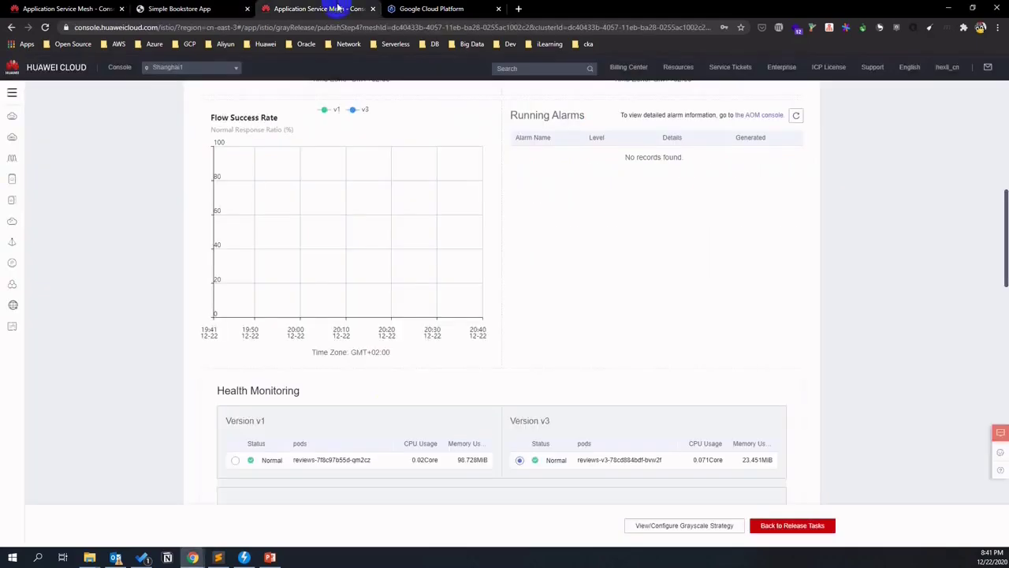
{"action": "scroll", "coordinate": [709, 306], "scroll_direction": "down", "scroll_amount": 2}
{"action": "scroll", "coordinate": [709, 306], "scroll_direction": "down", "scroll_amount": 3}
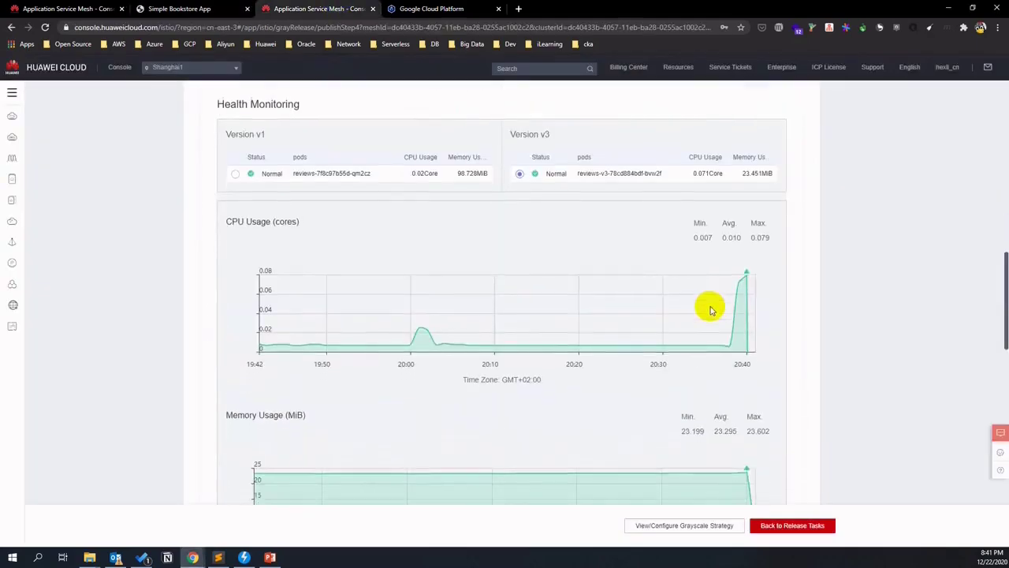
{"action": "scroll", "coordinate": [669, 293], "scroll_direction": "up", "scroll_amount": 1}
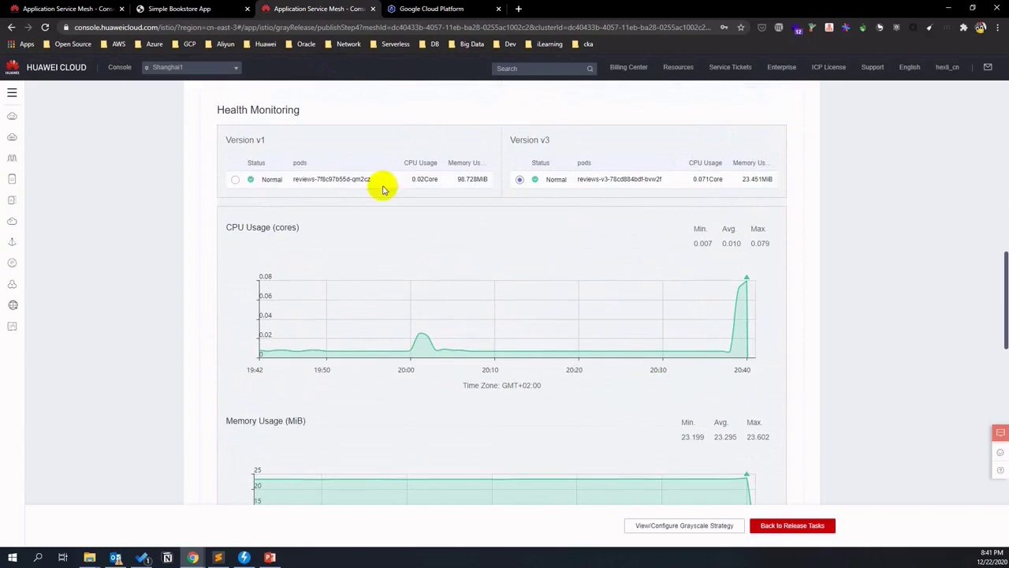
{"action": "left_click", "coordinate": [235, 179]}
{"action": "scroll", "coordinate": [479, 261], "scroll_direction": "down", "scroll_amount": 2}
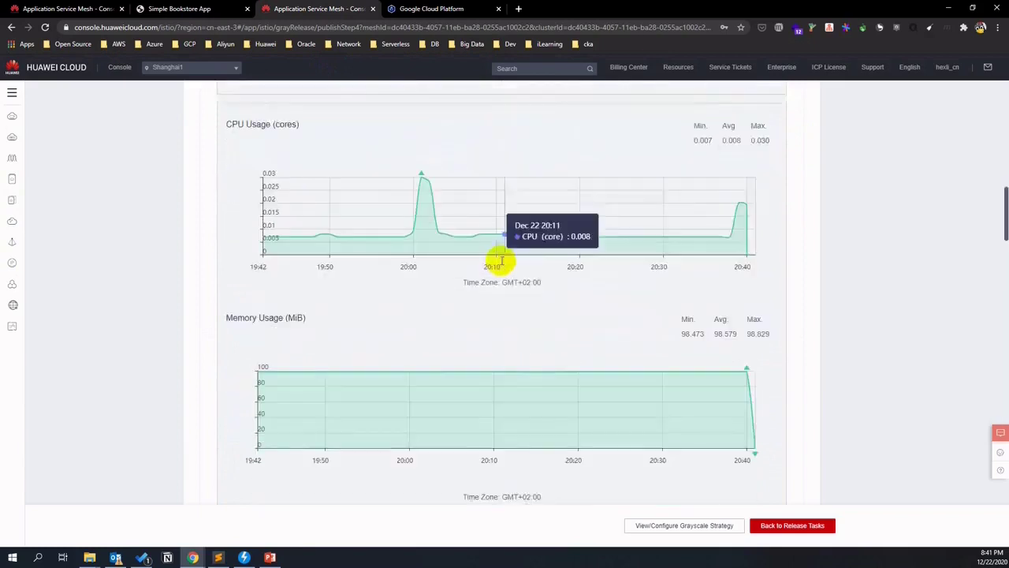
{"action": "scroll", "coordinate": [499, 260], "scroll_direction": "up", "scroll_amount": 1}
{"action": "left_click", "coordinate": [519, 109]}
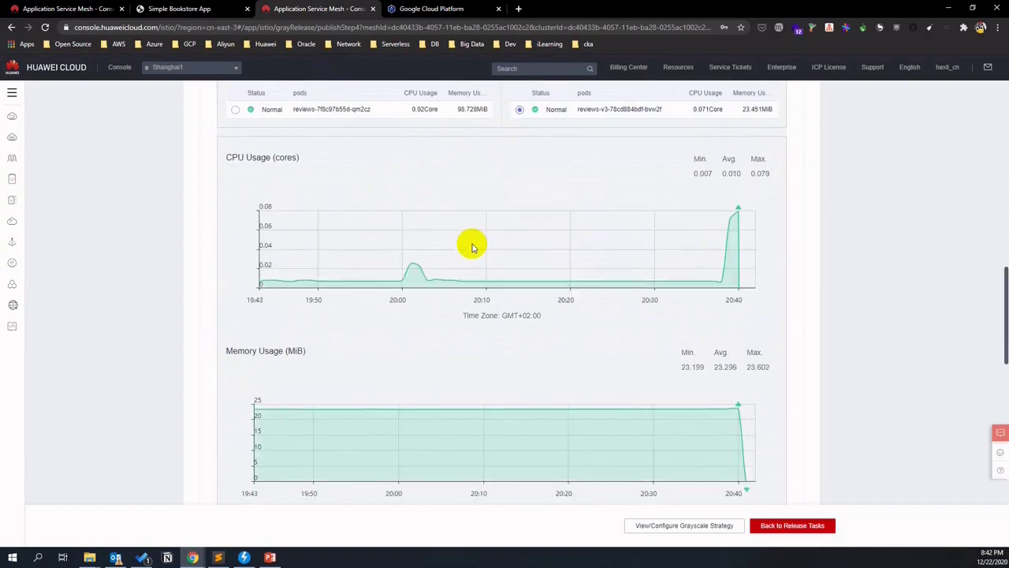
View the bookstore product page again and recheck the health monitoring charts of both reviews versions.
{"action": "left_click", "coordinate": [199, 8]}
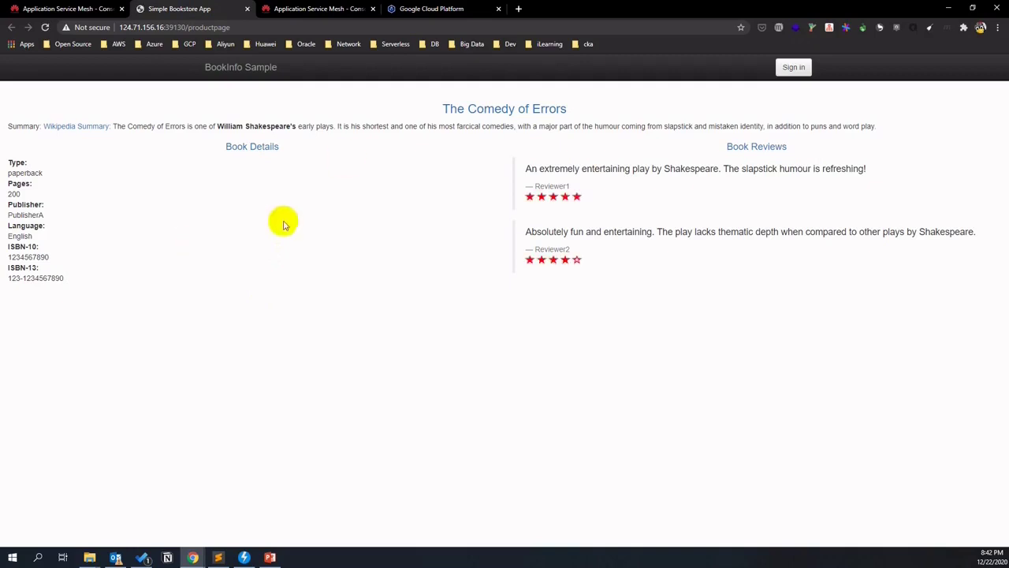
{"action": "left_click", "coordinate": [319, 9]}
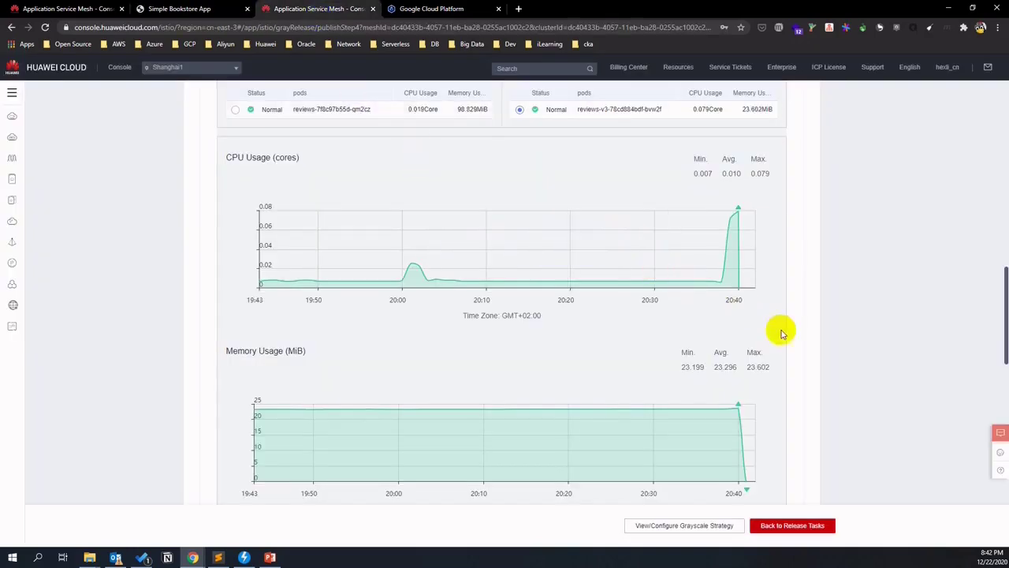
{"action": "scroll", "coordinate": [398, 179], "scroll_direction": "up", "scroll_amount": 1}
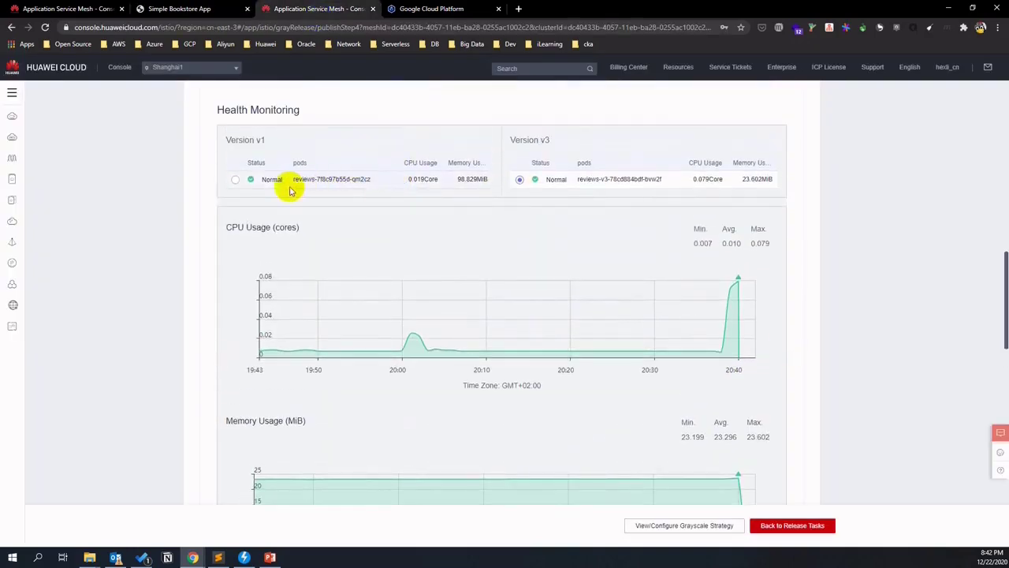
{"action": "left_click", "coordinate": [518, 180]}
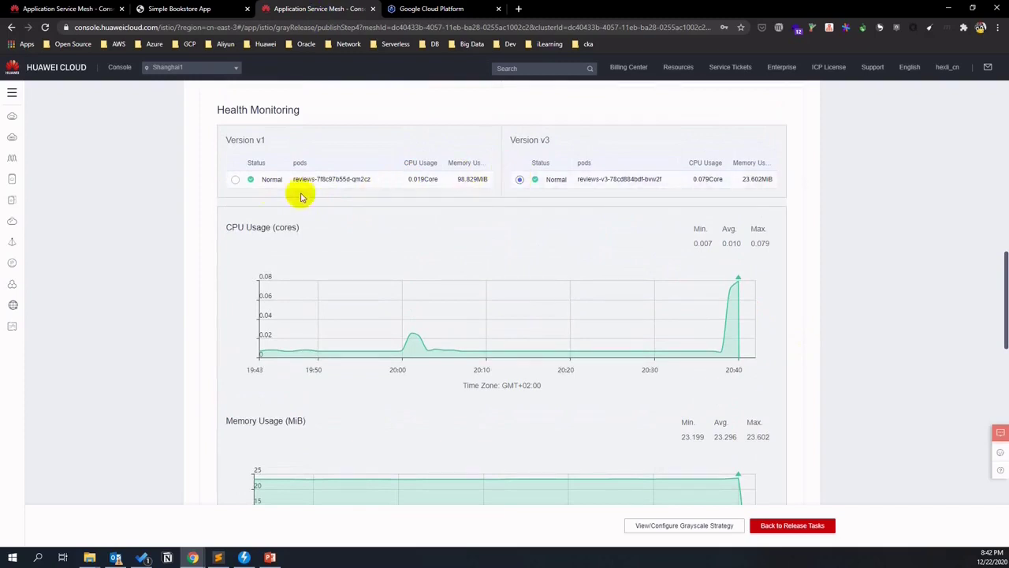
{"action": "left_click", "coordinate": [235, 180]}
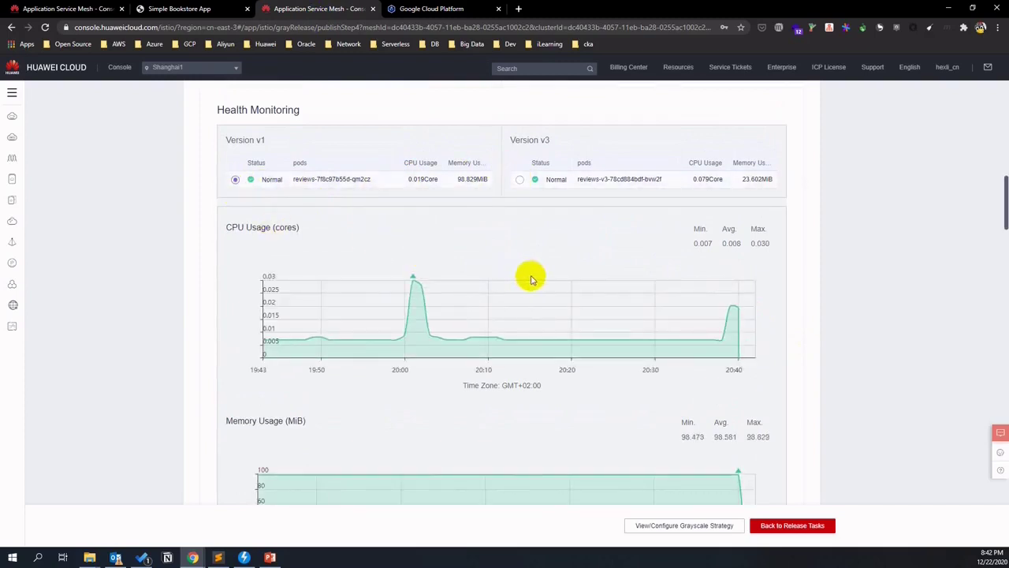
{"action": "scroll", "coordinate": [532, 276], "scroll_direction": "down", "scroll_amount": 1}
{"action": "left_click", "coordinate": [521, 112]}
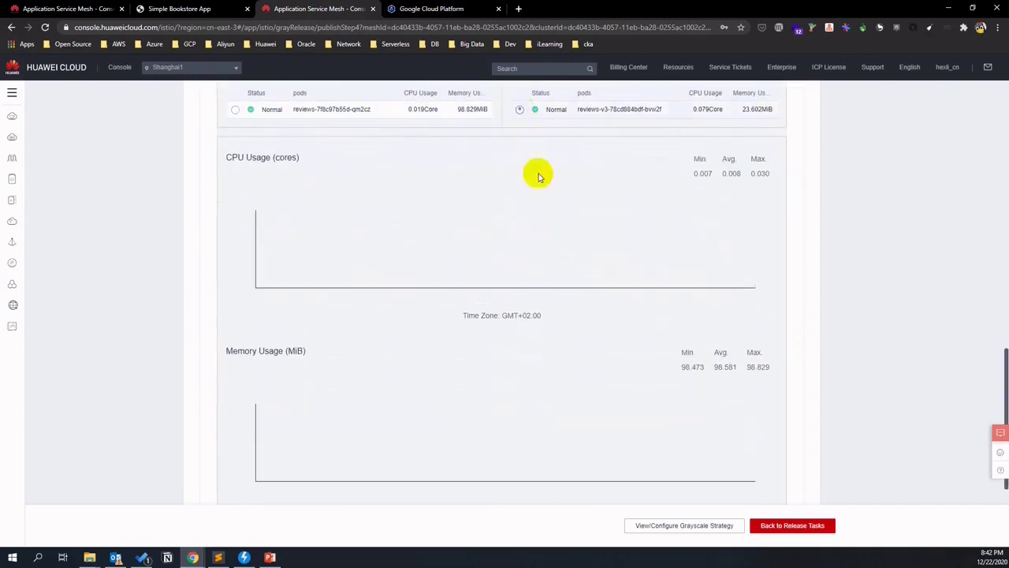
{"action": "scroll", "coordinate": [759, 307], "scroll_direction": "down", "scroll_amount": 1}
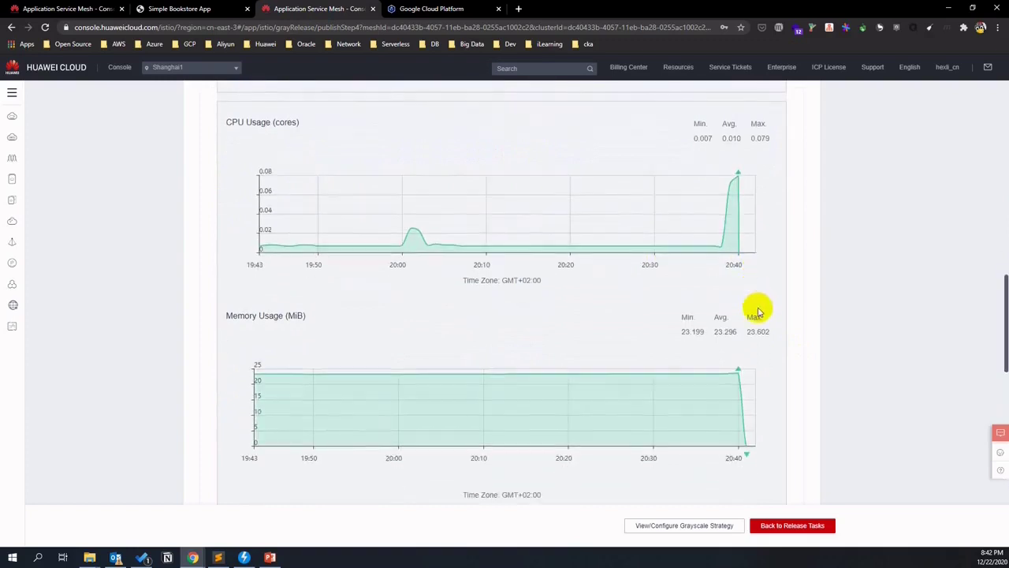
Reload the canary-default-reviews-v3 monitoring page and bring up its Health Monitoring section.
{"action": "scroll", "coordinate": [757, 308], "scroll_direction": "up", "scroll_amount": 3}
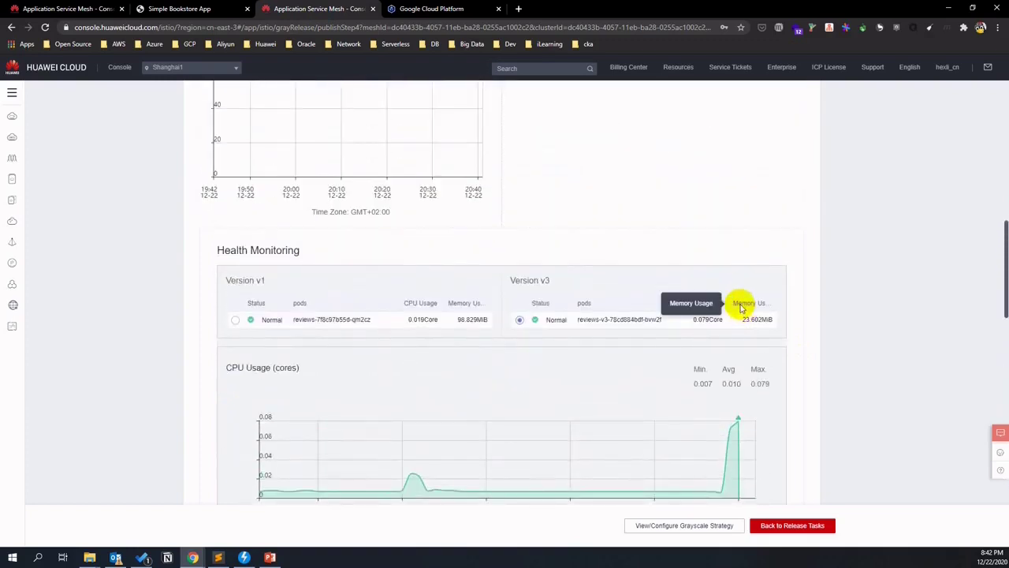
{"action": "left_click", "coordinate": [666, 213]}
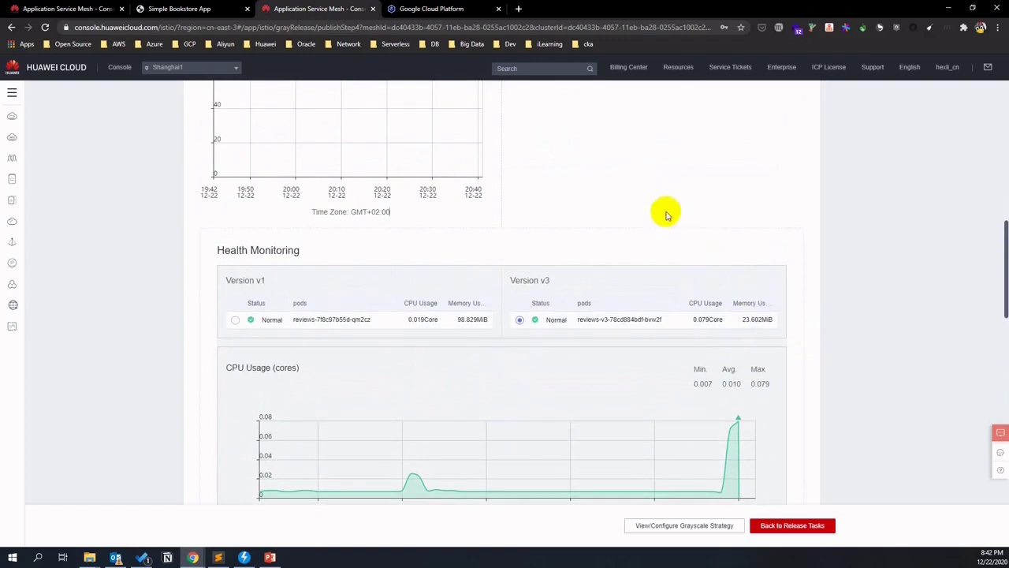
{"action": "scroll", "coordinate": [666, 213], "scroll_direction": "up", "scroll_amount": 5}
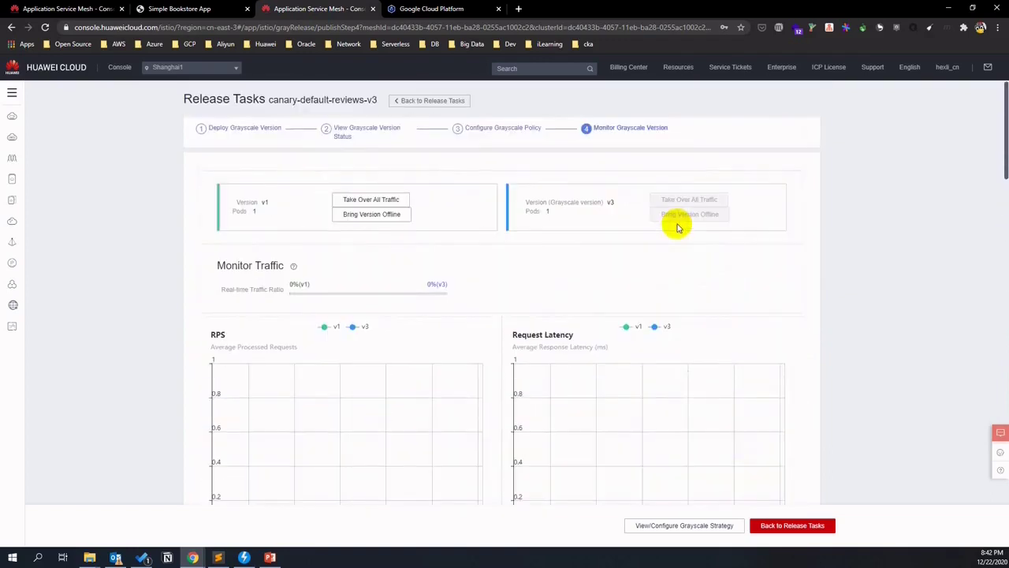
{"action": "left_click", "coordinate": [45, 27]}
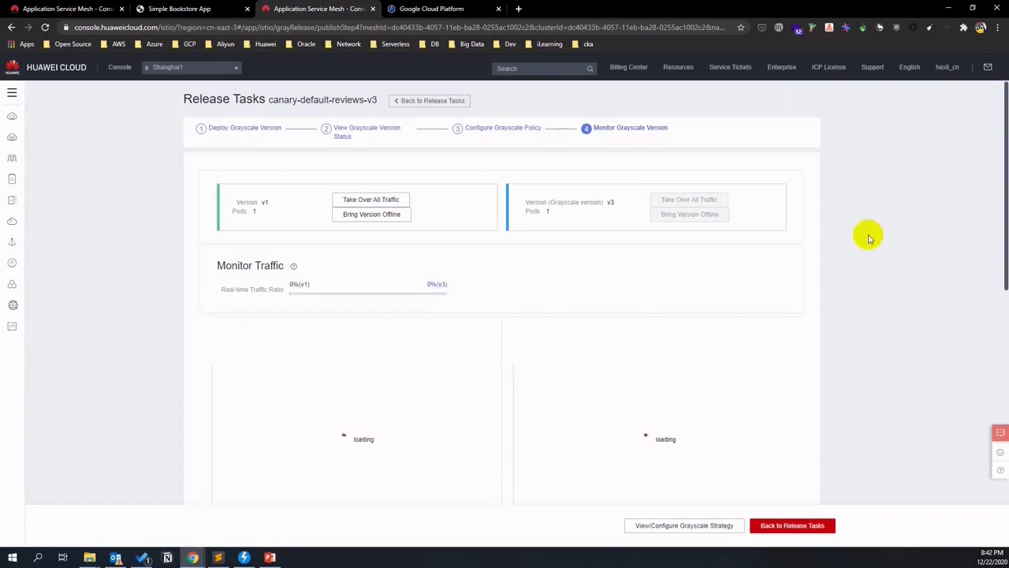
{"action": "scroll", "coordinate": [858, 254], "scroll_direction": "down", "scroll_amount": 6}
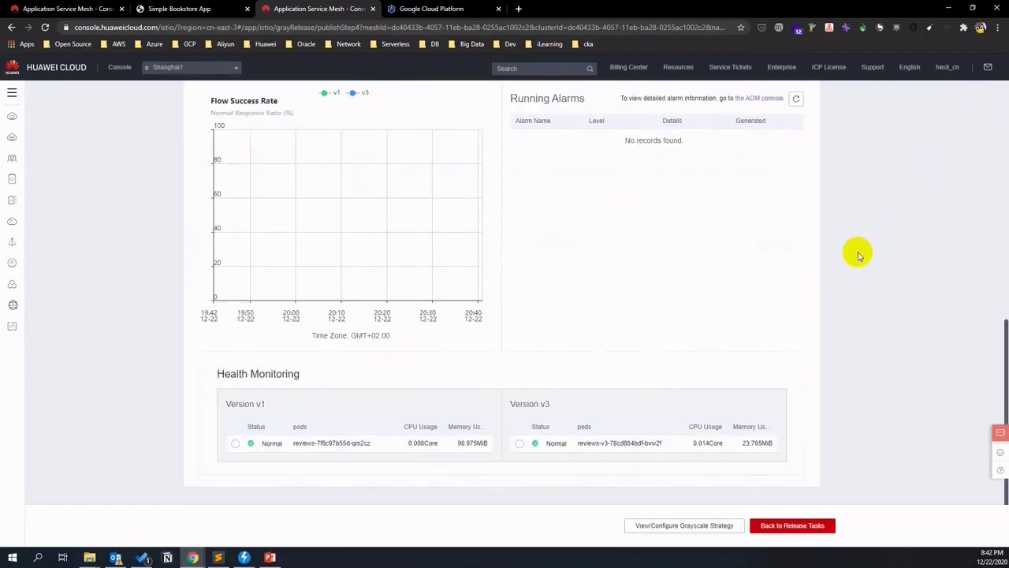
Compare the refreshed usage charts of the v3 and v1 pods, and reload the bookstore product page.
{"action": "left_click", "coordinate": [520, 442]}
{"action": "scroll", "coordinate": [708, 339], "scroll_direction": "down", "scroll_amount": 1}
{"action": "scroll", "coordinate": [708, 339], "scroll_direction": "down", "scroll_amount": 4}
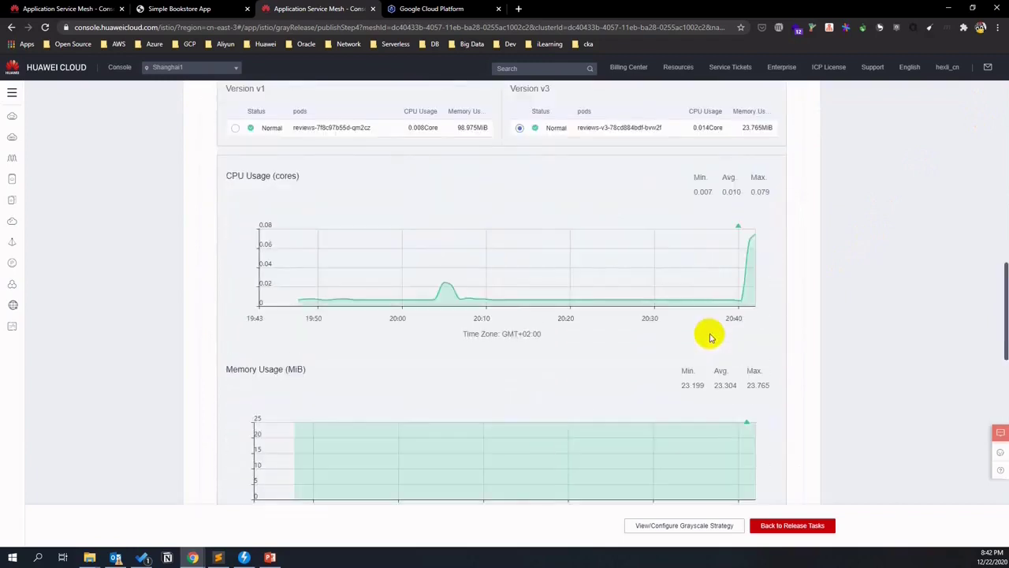
{"action": "left_click", "coordinate": [235, 129]}
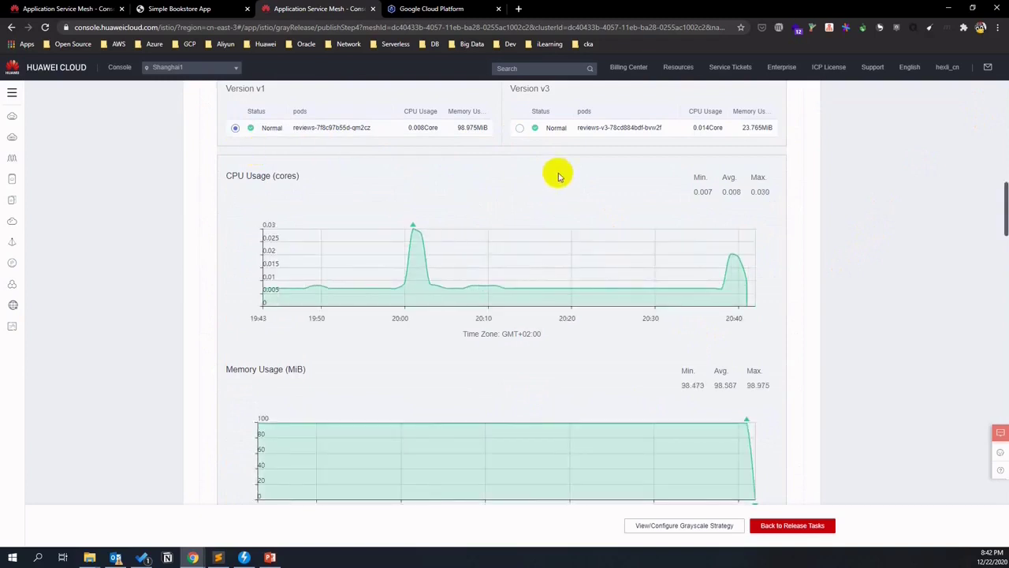
{"action": "left_click", "coordinate": [521, 128]}
{"action": "left_click", "coordinate": [237, 10]}
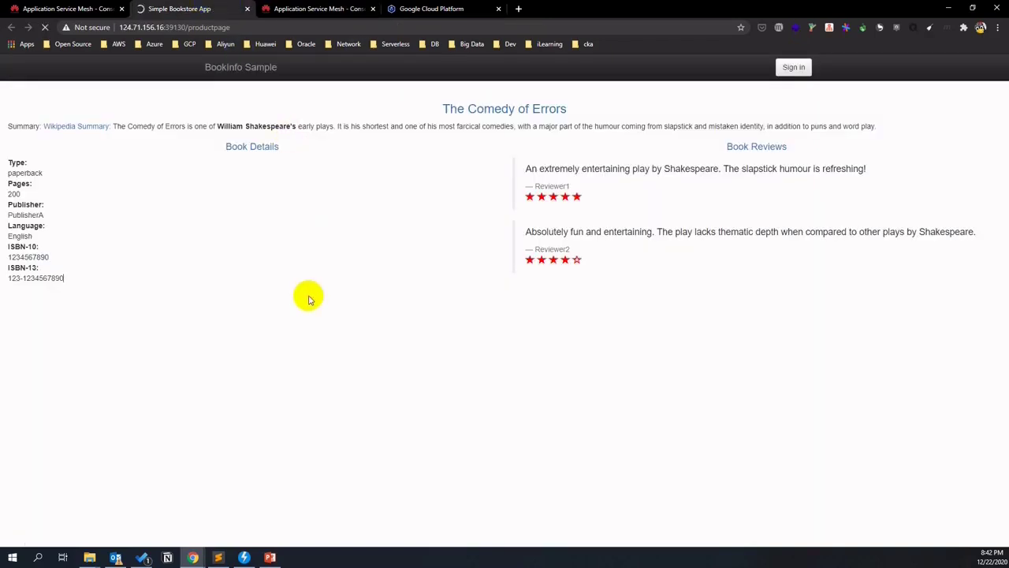
Reload the bookstore product page and review the v1 pod's CPU and memory usage charts in the release task.
{"action": "key", "text": "F5"}
{"action": "left_click", "coordinate": [339, 9]}
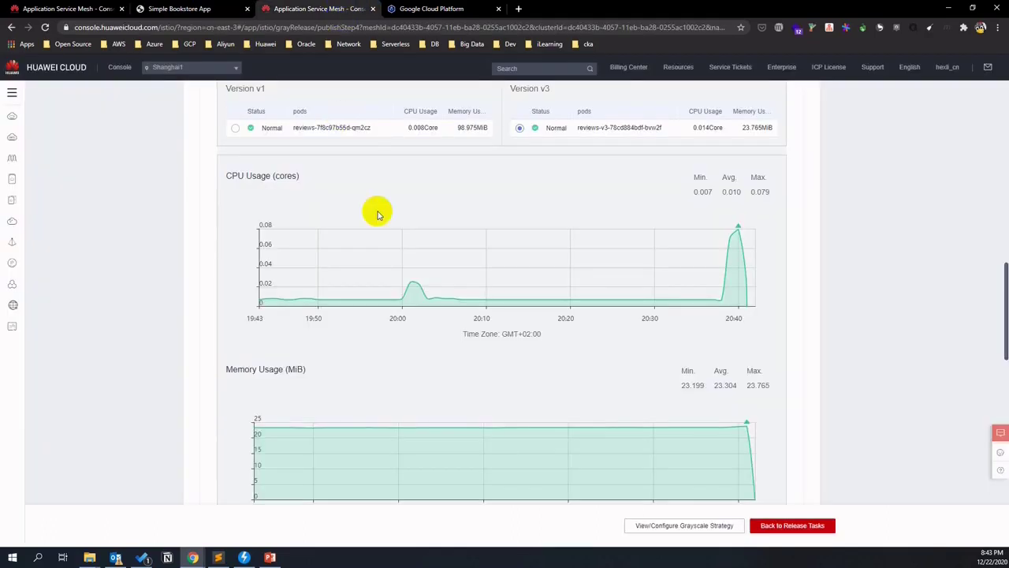
{"action": "scroll", "coordinate": [398, 234], "scroll_direction": "up", "scroll_amount": 2}
{"action": "left_click", "coordinate": [235, 232]}
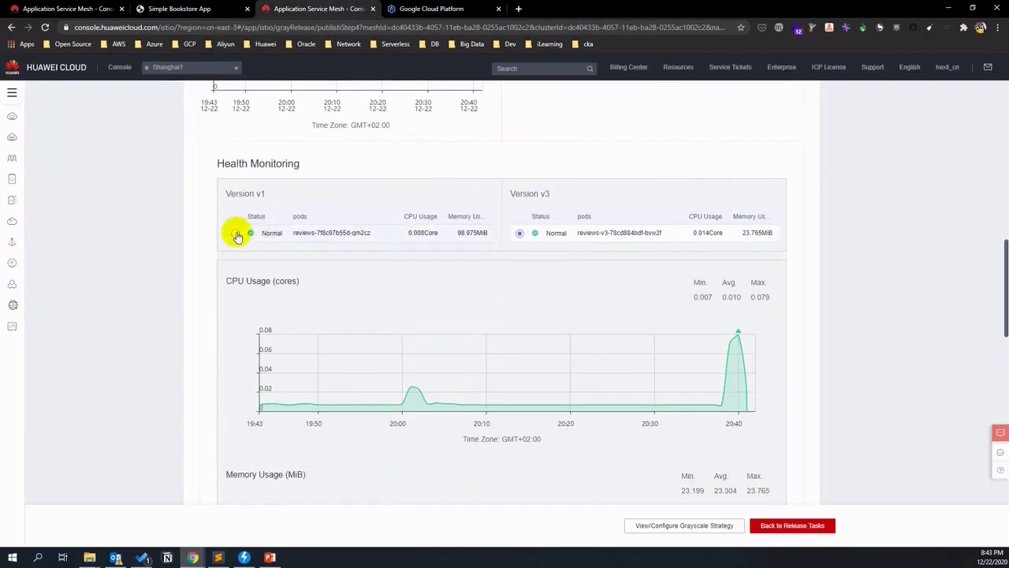
{"action": "scroll", "coordinate": [547, 299], "scroll_direction": "down", "scroll_amount": 2}
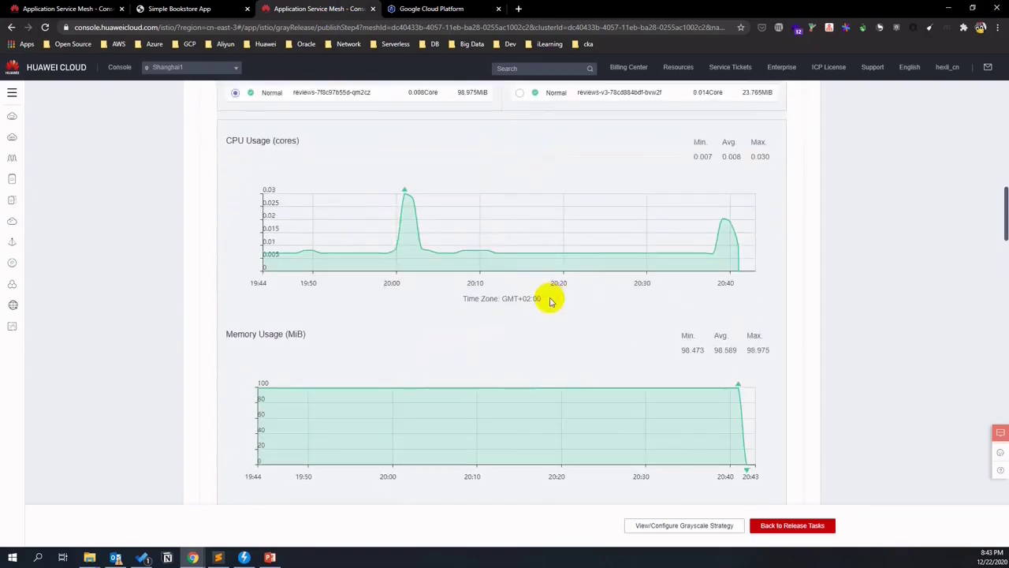
Bring reviews version v1 offline in the canary-default-reviews-v3 task, confirming the operation with DELETE.
{"action": "scroll", "coordinate": [550, 302], "scroll_direction": "up", "scroll_amount": 10}
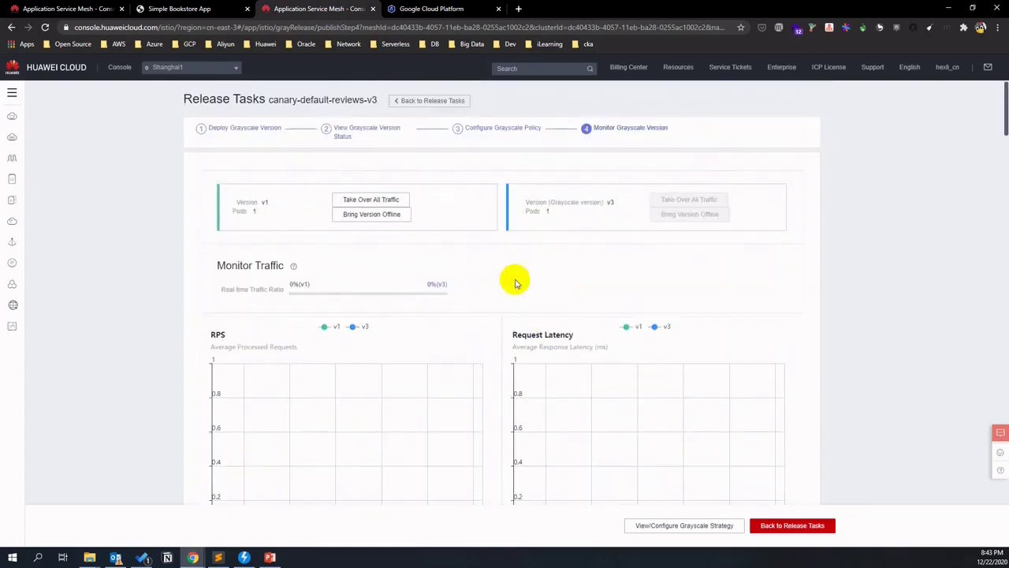
{"action": "left_click", "coordinate": [377, 219]}
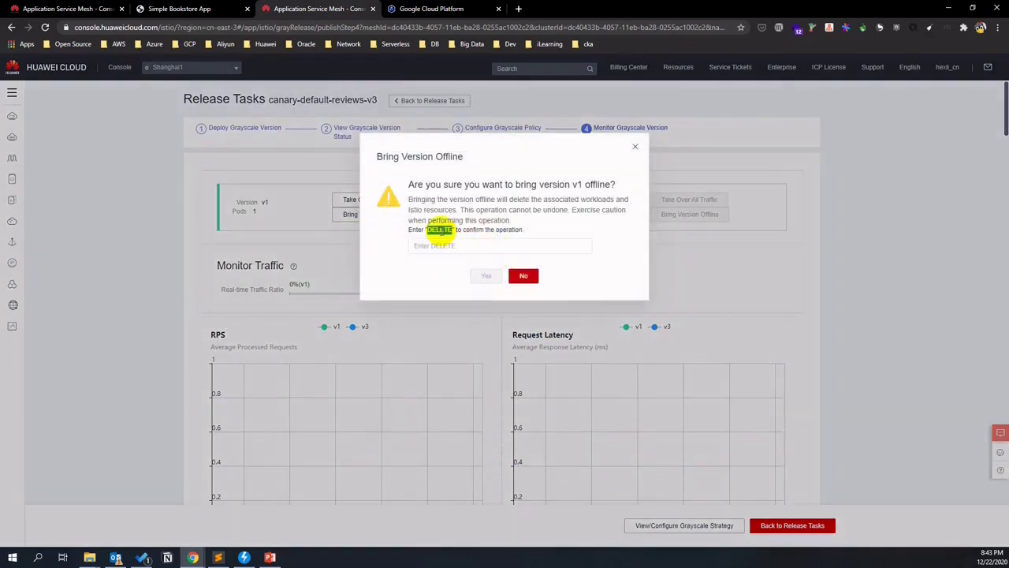
{"action": "type", "text": "DELETE"}
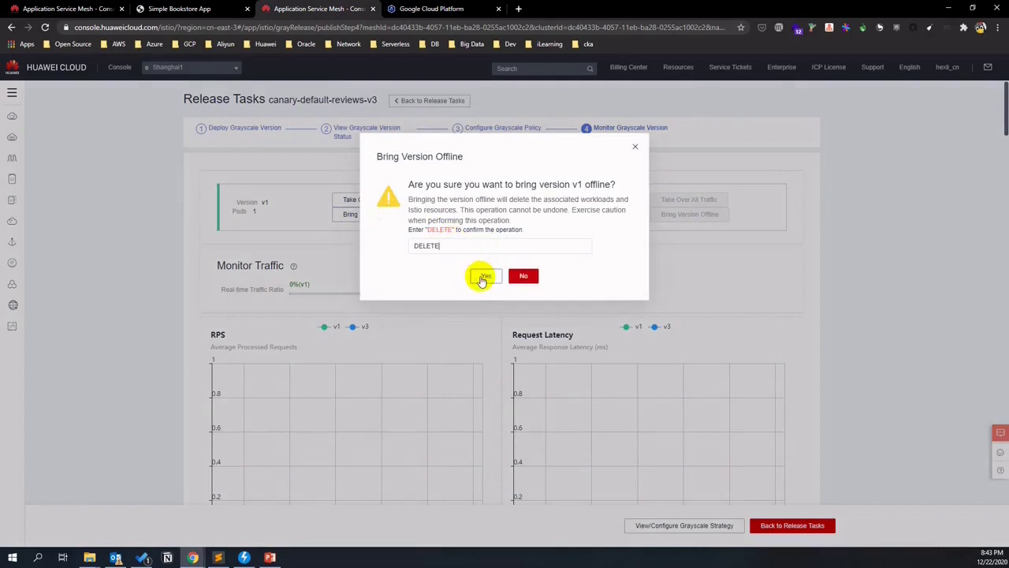
{"action": "left_click", "coordinate": [482, 276]}
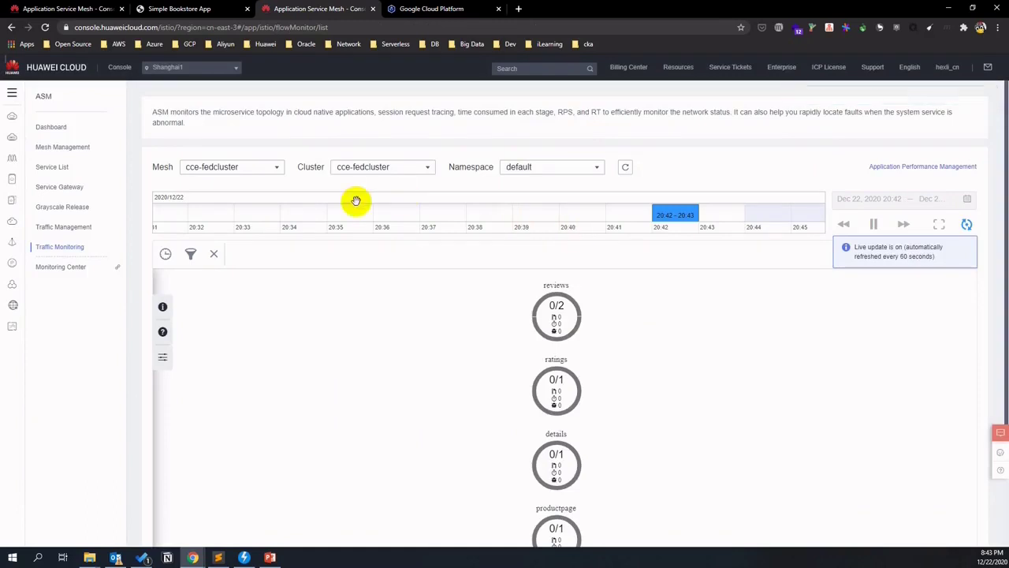
Review the mesh's traffic topology, service list, grayscale release tasks and mesh management overview.
{"action": "scroll", "coordinate": [340, 272], "scroll_direction": "down", "scroll_amount": 1}
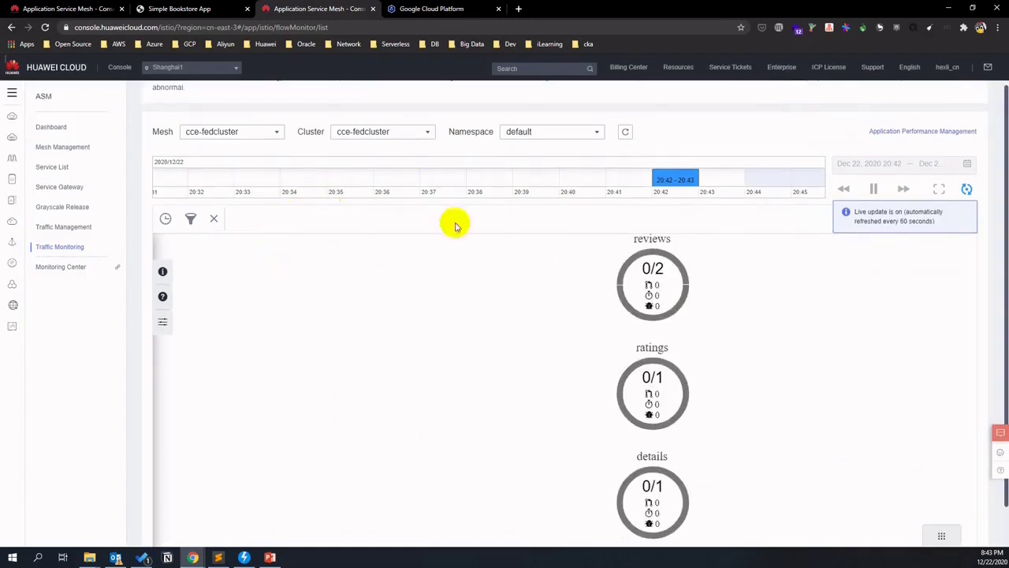
{"action": "scroll", "coordinate": [269, 112], "scroll_direction": "up", "scroll_amount": 1}
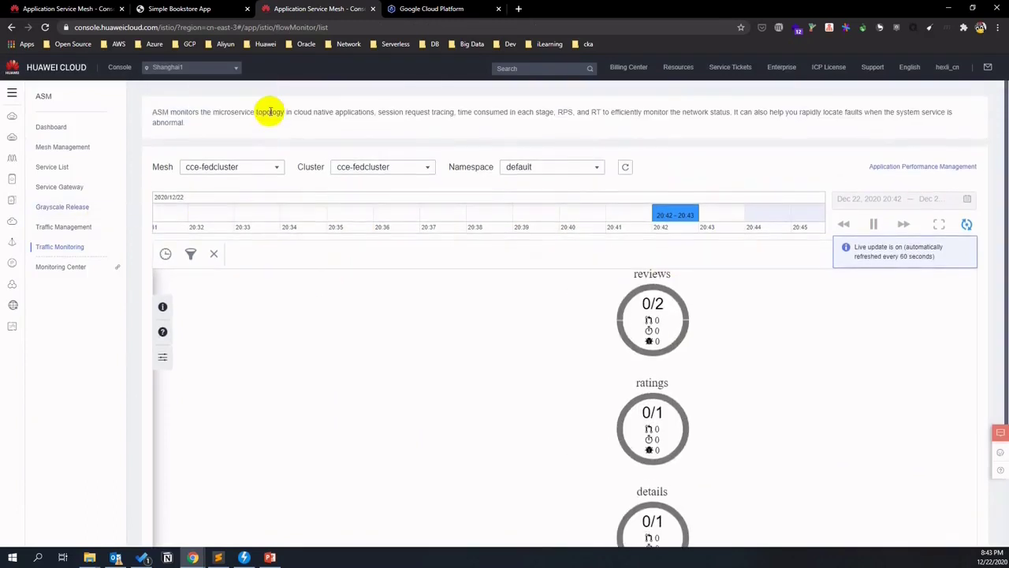
{"action": "left_click", "coordinate": [79, 169]}
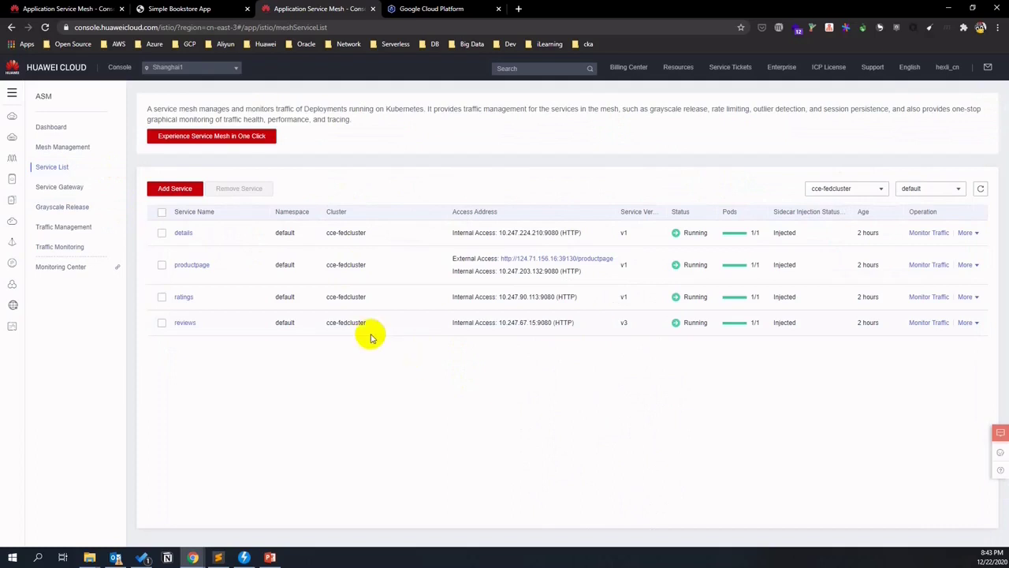
{"action": "left_click", "coordinate": [85, 207]}
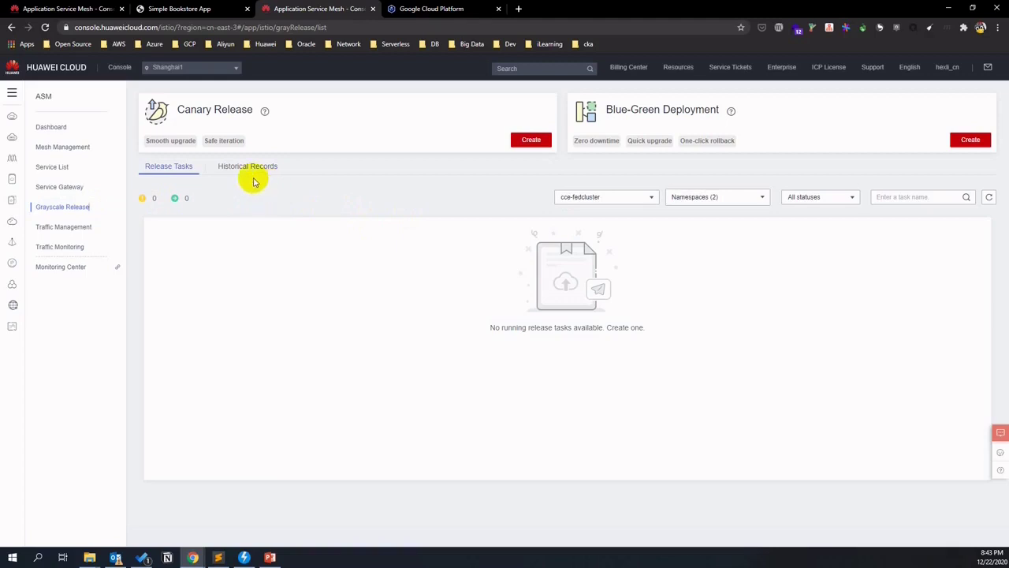
{"action": "left_click", "coordinate": [83, 146]}
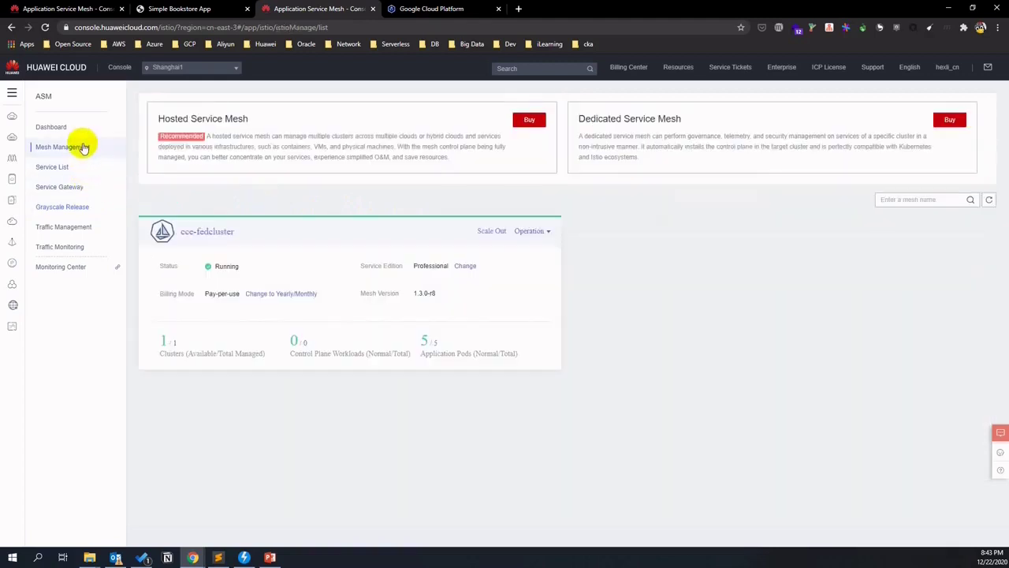
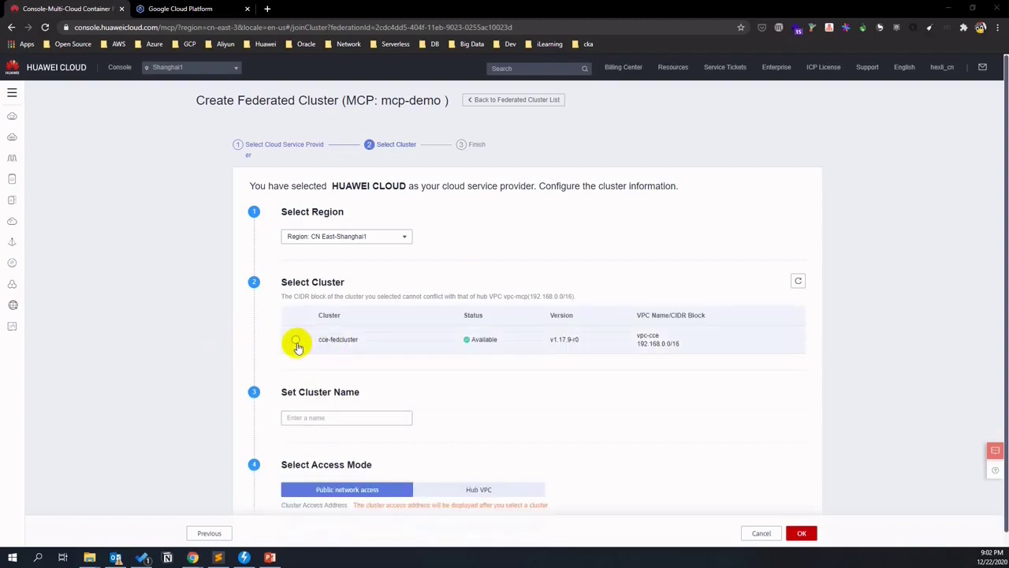
Add cce-fedcluster to the mcp-demo federation under the name huaweicloud-cce-cluster and check its admission verification.
{"action": "left_click", "coordinate": [297, 340]}
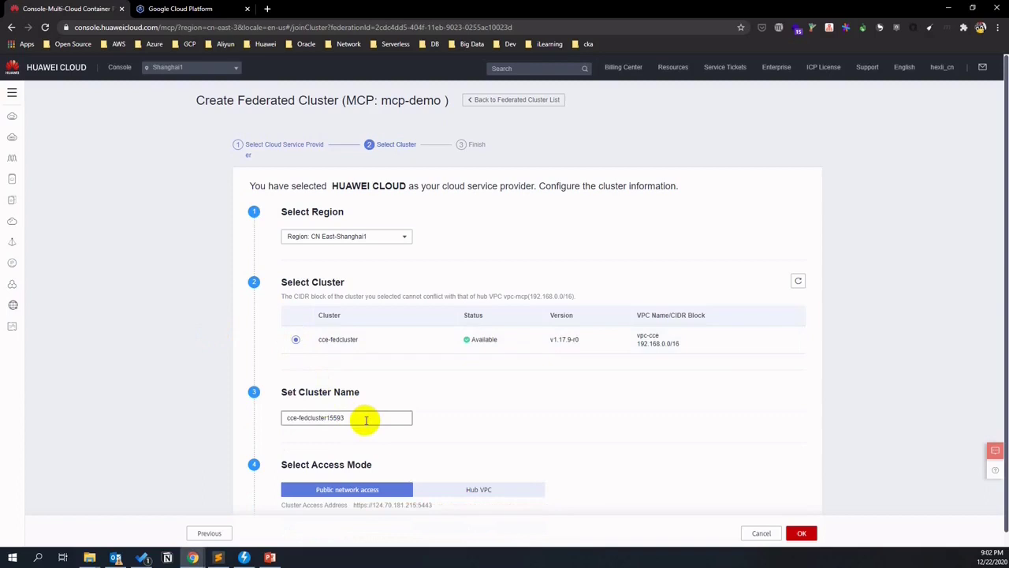
{"action": "scroll", "coordinate": [363, 419], "scroll_direction": "down", "scroll_amount": 1}
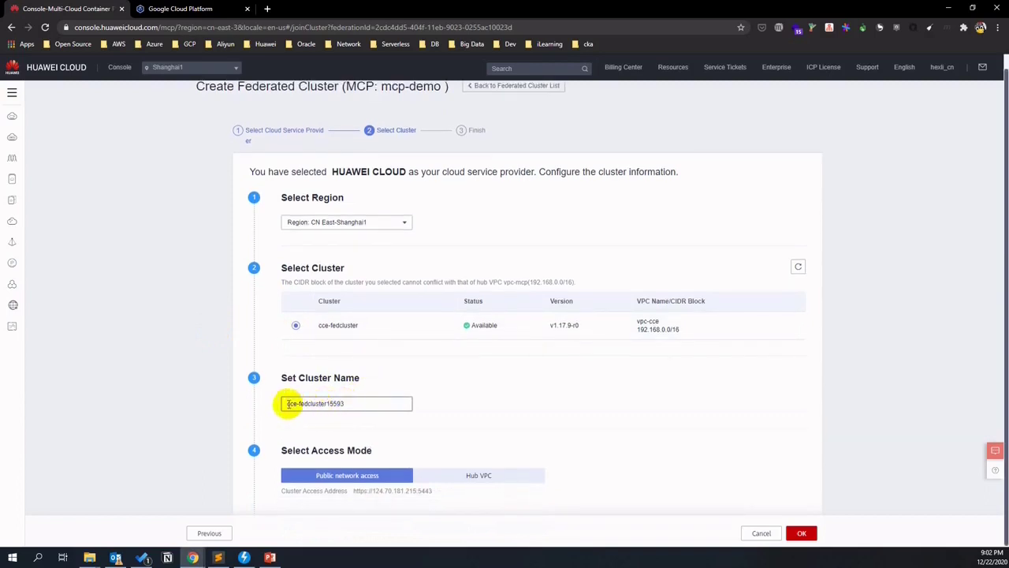
{"action": "left_click_drag", "start_coordinate": [288, 403], "coordinate": [360, 404]}
{"action": "type", "text": "hjuawei"}
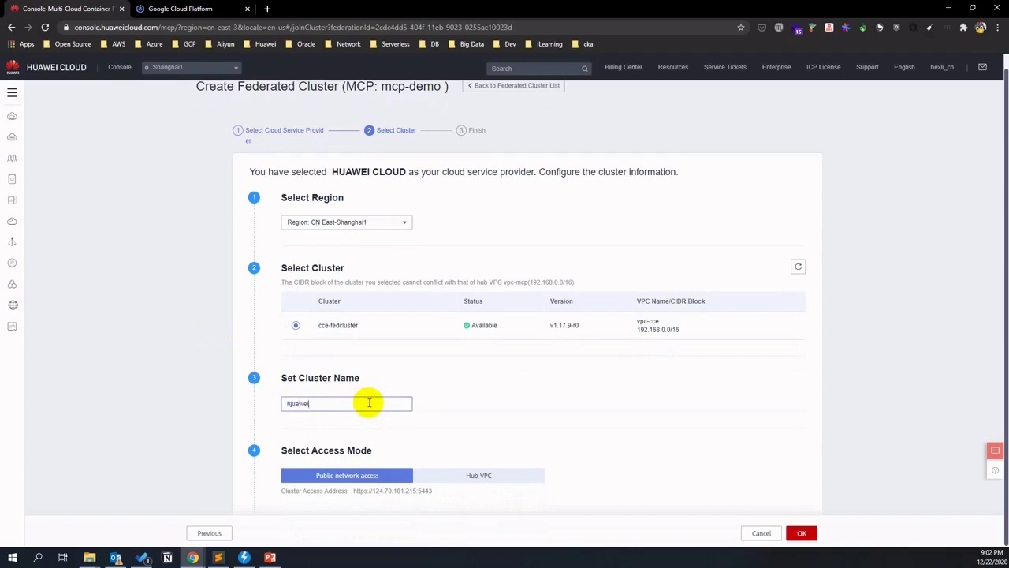
{"action": "key", "text": "BackSpace"}
{"action": "key", "text": "BackSpace"}
{"action": "key", "text": "BackSpace"}
{"action": "key", "text": "BackSpace"}
{"action": "key", "text": "BackSpace"}
{"action": "key", "text": "BackSpace"}
{"action": "key", "text": "BackSpace"}
{"action": "type", "text": "hua"}
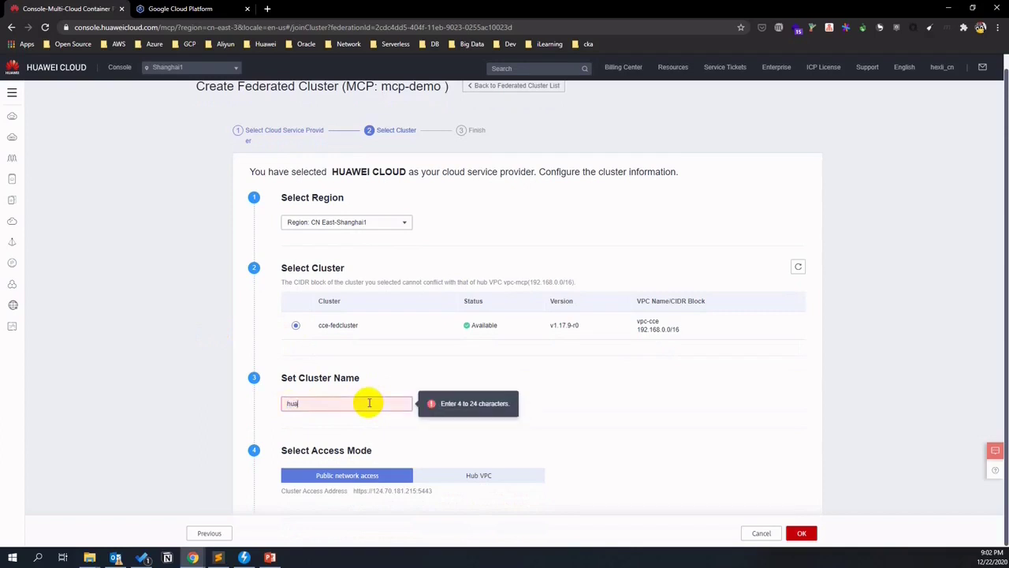
{"action": "type", "text": "wei"}
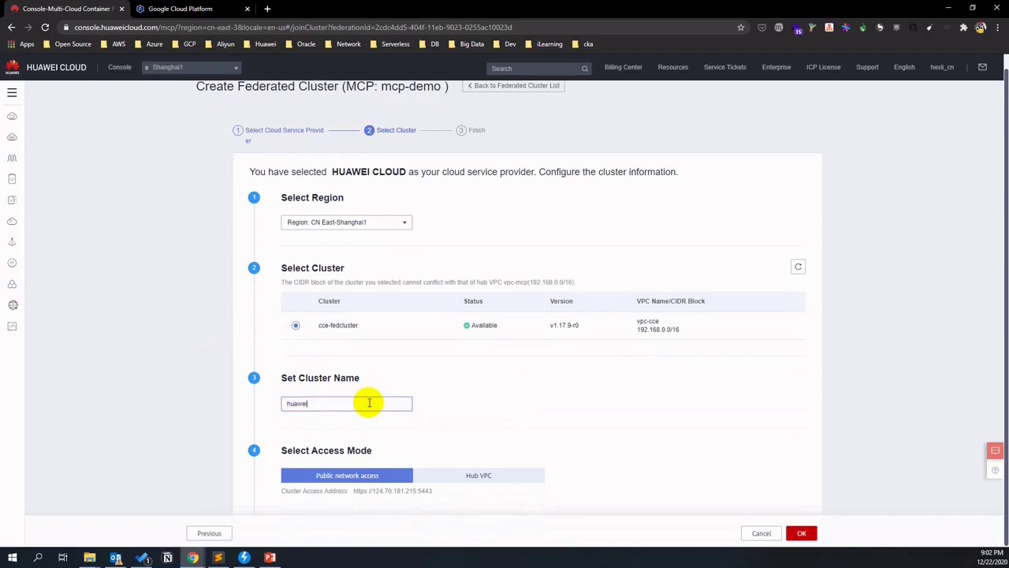
{"action": "type", "text": "cloud-cce"}
{"action": "type", "text": "-cluster"}
{"action": "type", "text": "e"}
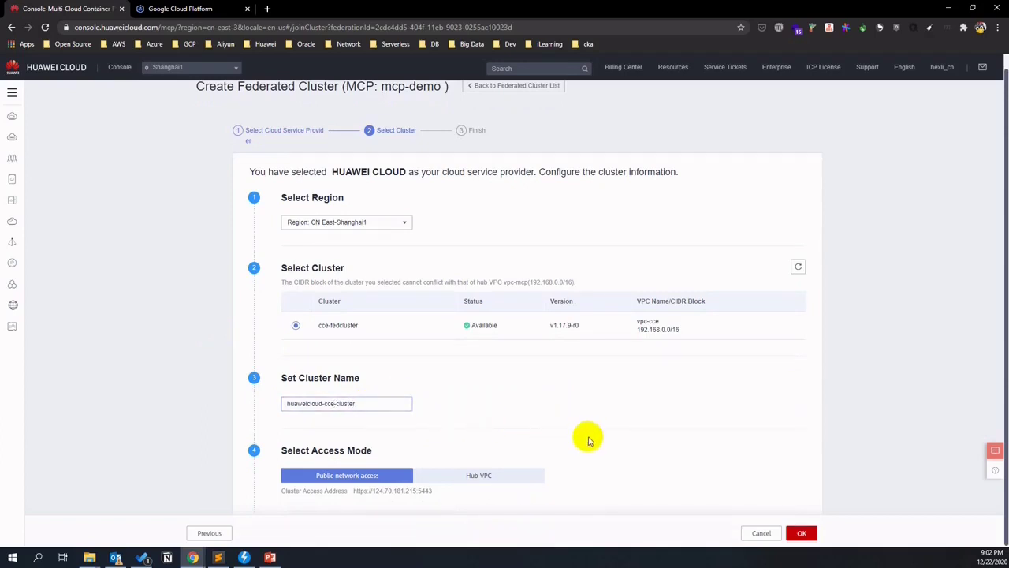
{"action": "left_click", "coordinate": [799, 534]}
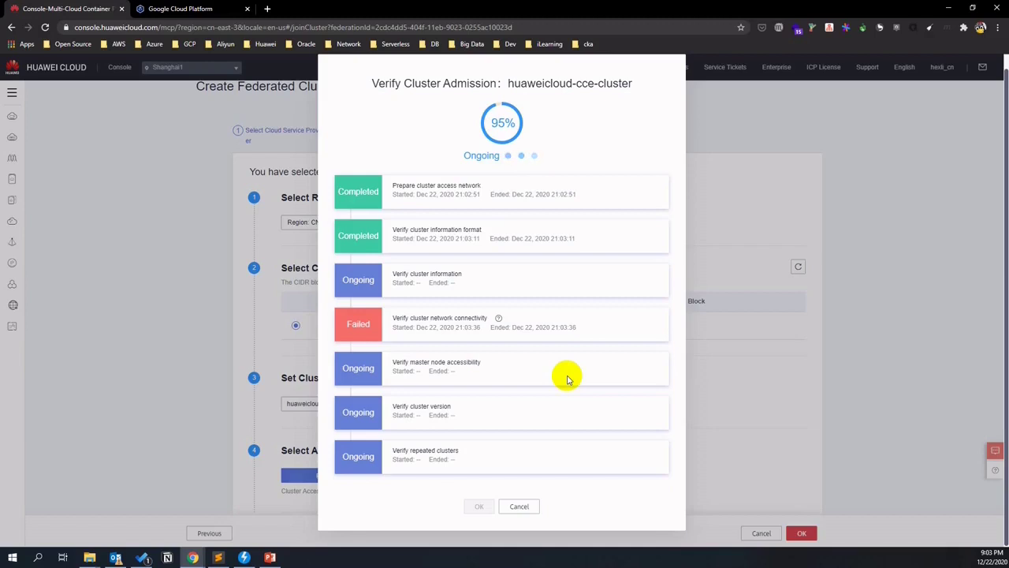
{"action": "mouse_move", "coordinate": [499, 319]}
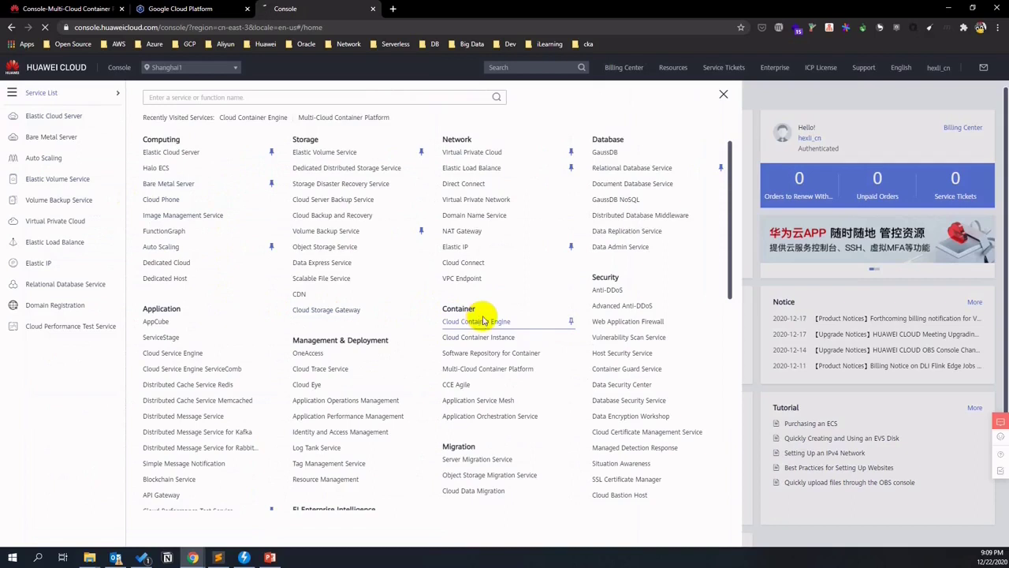
Go to Cloud Container Engine and examine the Public API Server Address in the details of cce-fedcluster.
{"action": "left_click", "coordinate": [483, 321]}
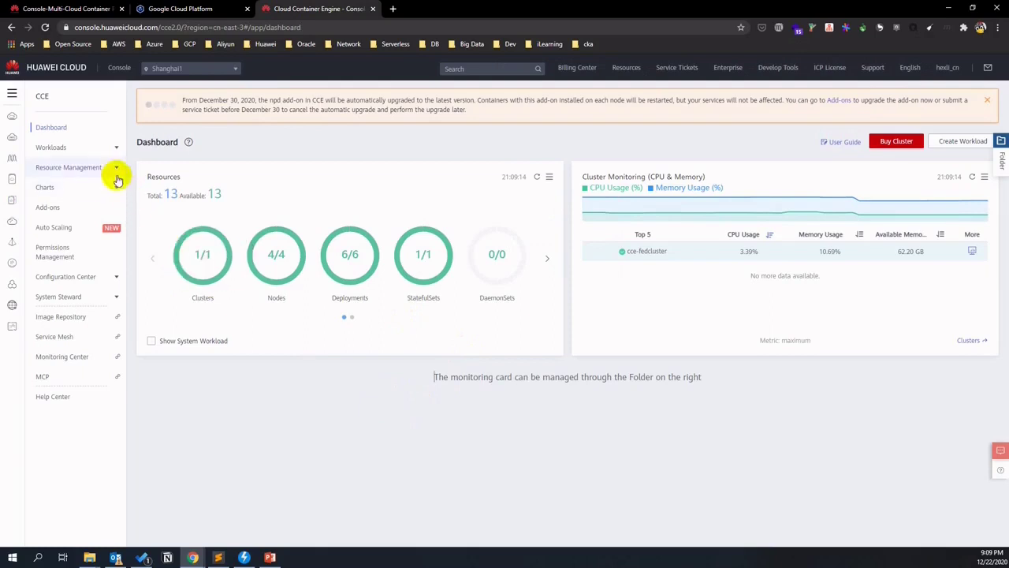
{"action": "left_click", "coordinate": [205, 246]}
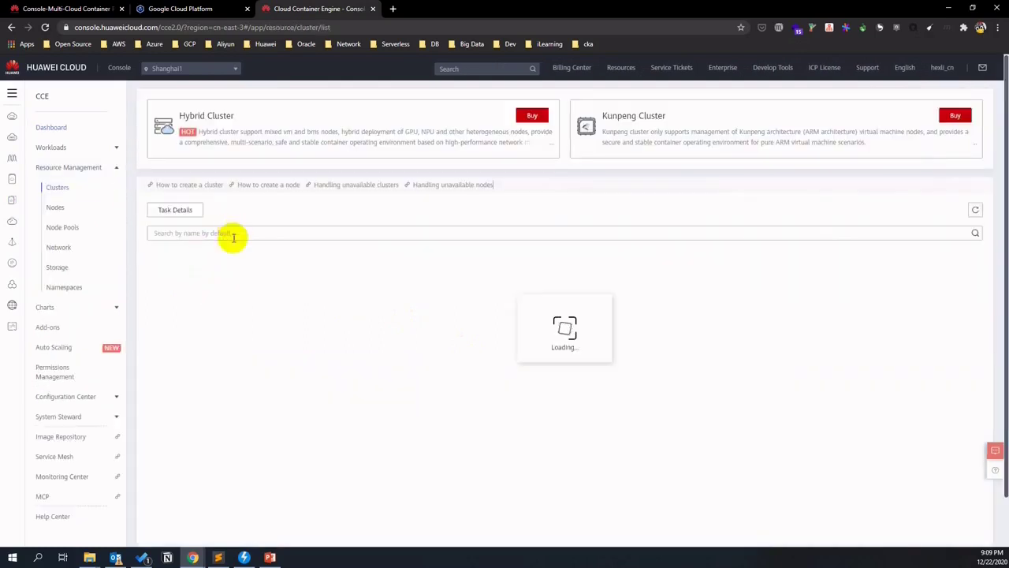
{"action": "left_click", "coordinate": [246, 267]}
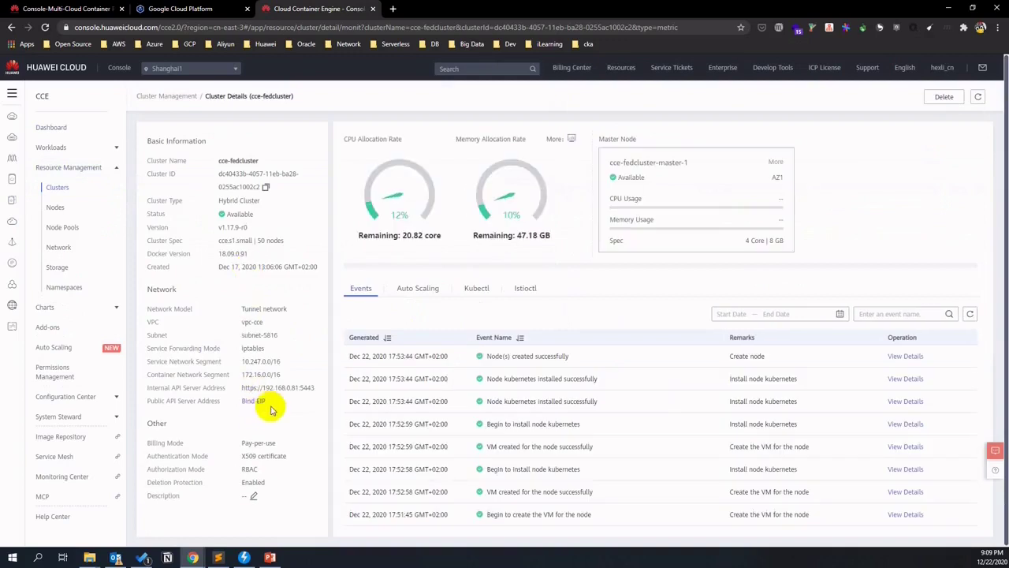
{"action": "left_click_drag", "start_coordinate": [217, 399], "coordinate": [153, 404]}
{"action": "left_click", "coordinate": [153, 405]}
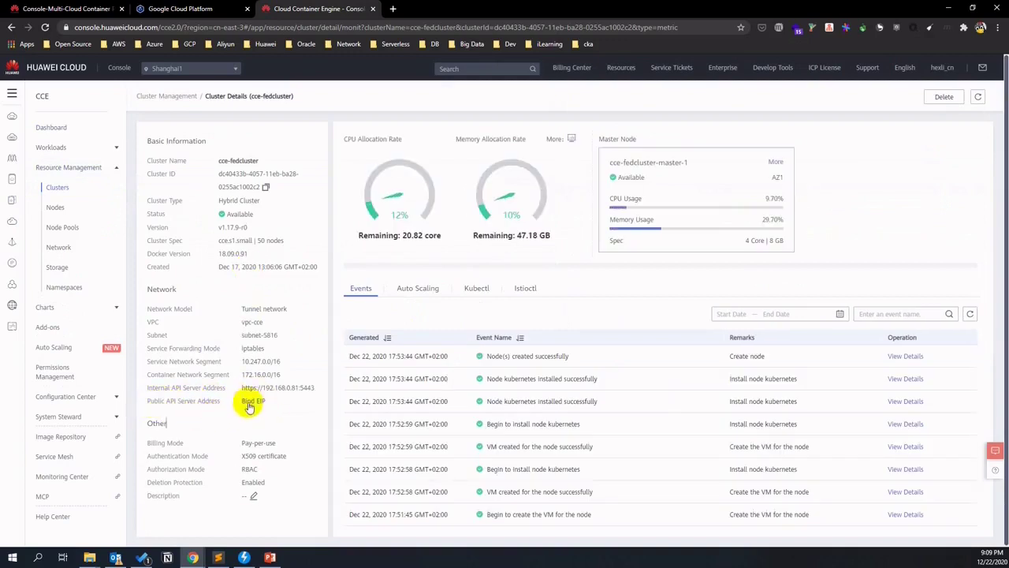
Start binding an EIP to cce-fedcluster's public API server address and open the EIP purchase page.
{"action": "left_click", "coordinate": [253, 400]}
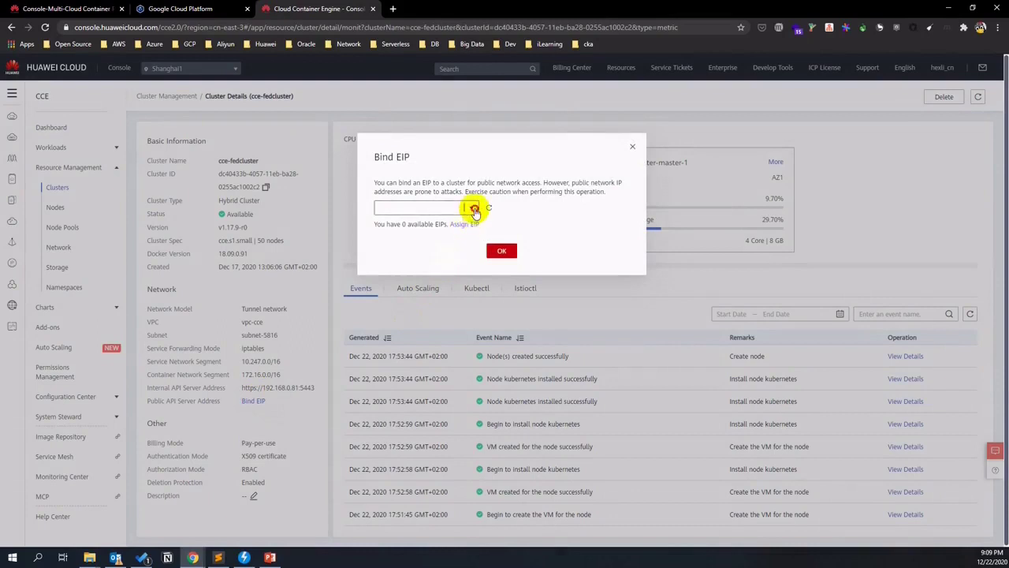
{"action": "left_click", "coordinate": [473, 211]}
{"action": "left_click", "coordinate": [475, 211]}
{"action": "left_click", "coordinate": [475, 224]}
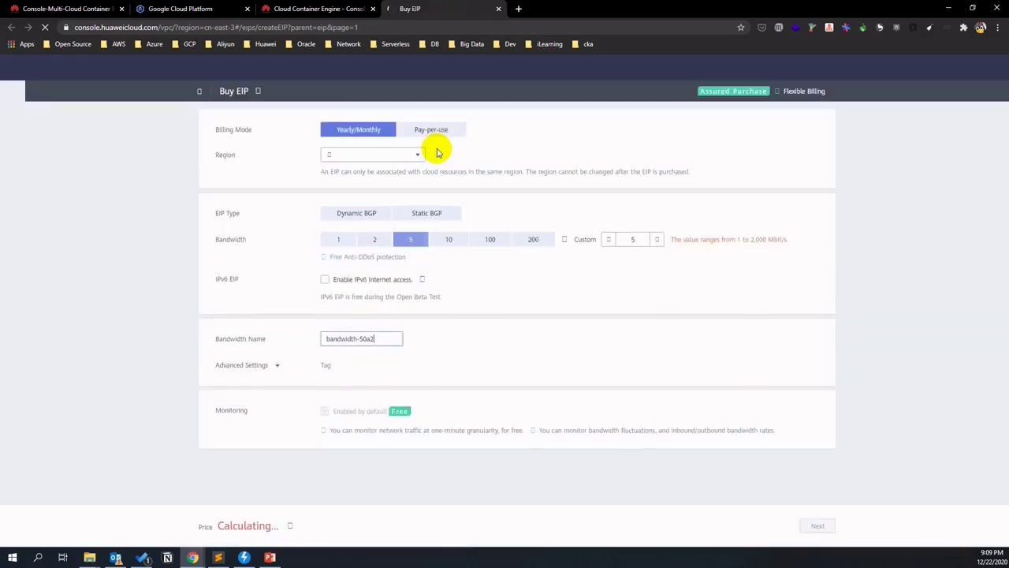
Configure the new EIP as pay-per-use, billed by traffic, with a custom bandwidth of 1 Mbit/s.
{"action": "left_click", "coordinate": [439, 130]}
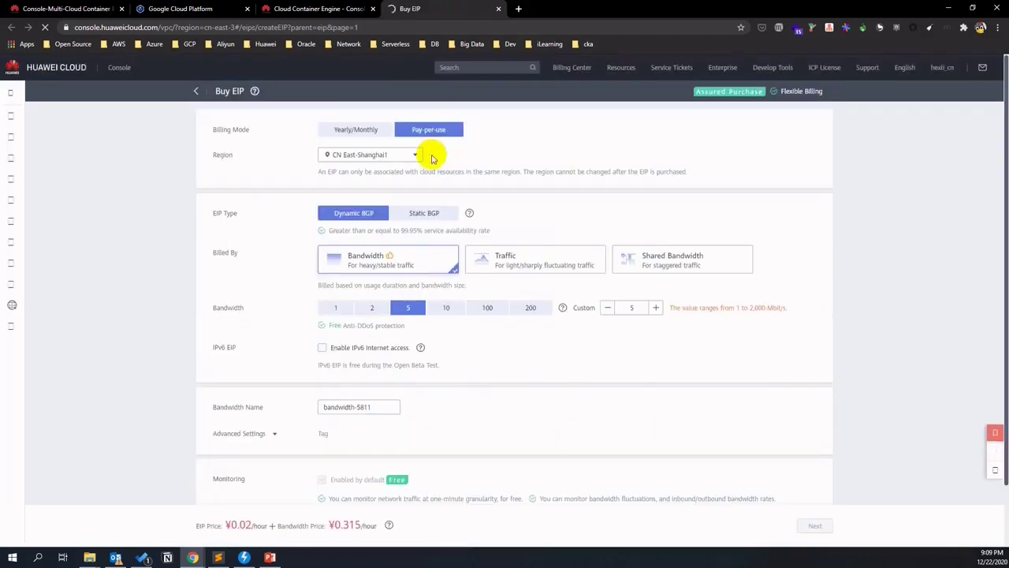
{"action": "left_click", "coordinate": [520, 266]}
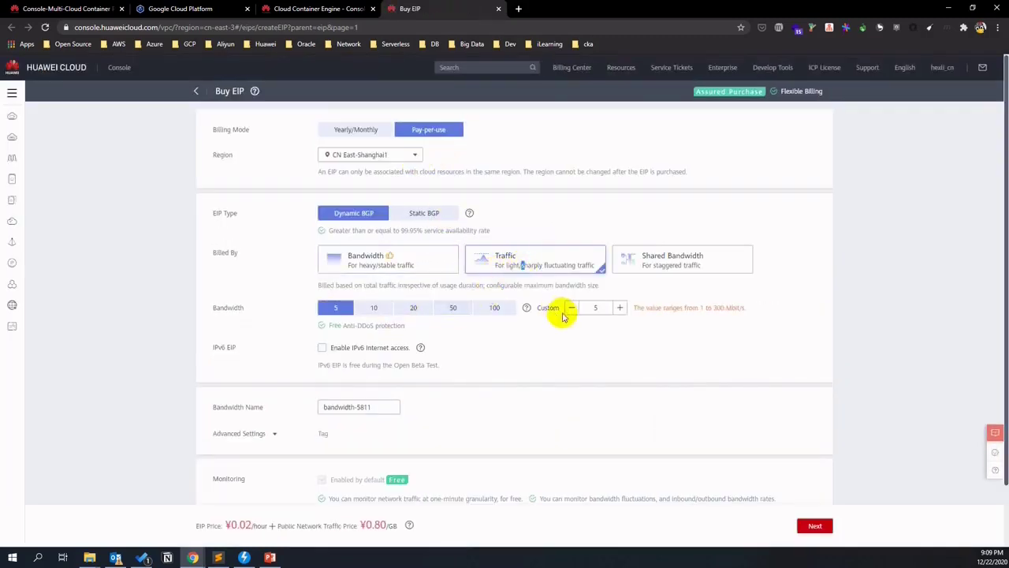
{"action": "double_click", "coordinate": [593, 307]}
{"action": "type", "text": "1"}
Name the bandwidth bandwidth-ccefedclu-master-node and submit the EIP purchase.
{"action": "left_click", "coordinate": [357, 405]}
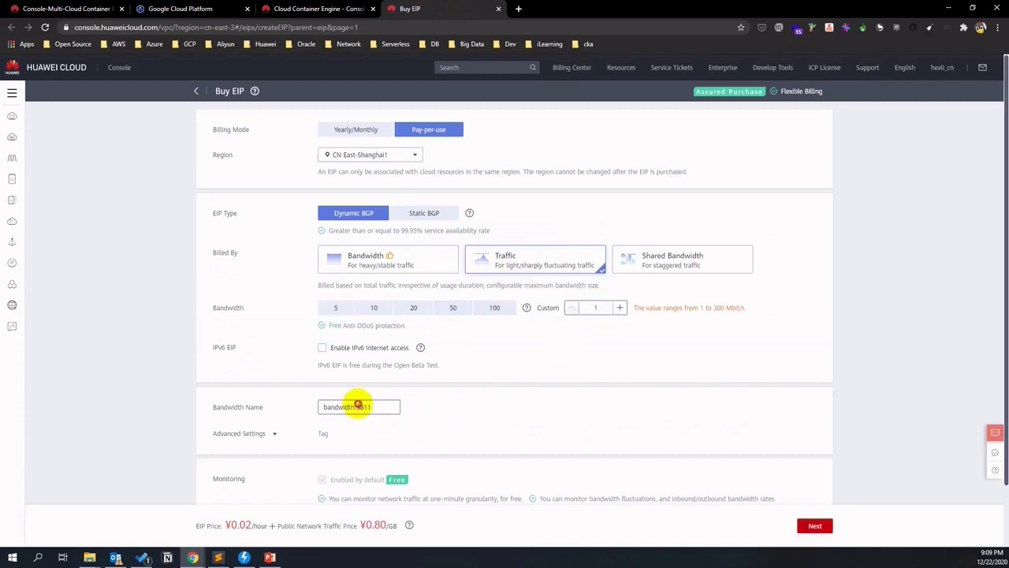
{"action": "left_click_drag", "start_coordinate": [357, 405], "coordinate": [409, 407]}
{"action": "type", "text": "cc"}
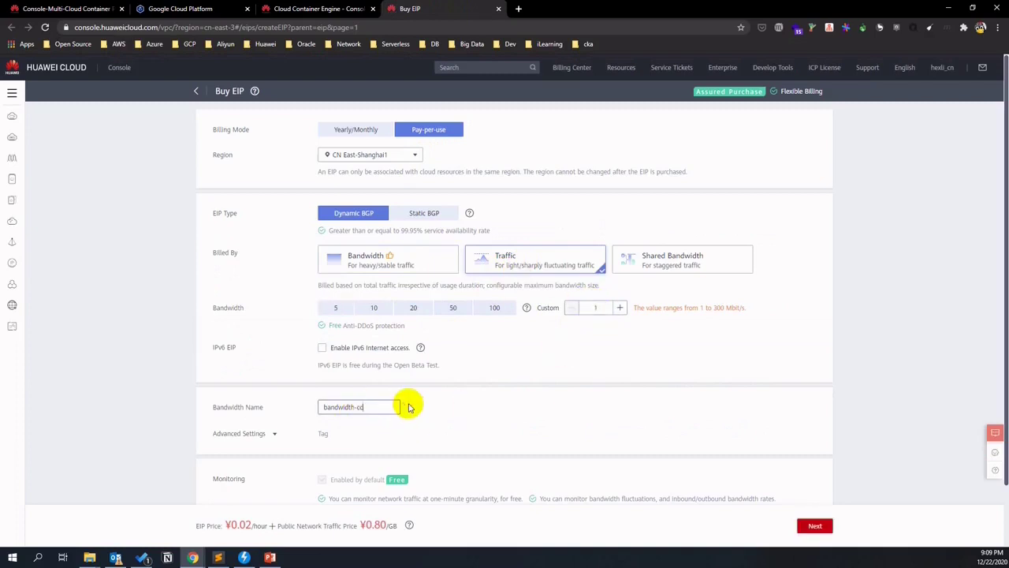
{"action": "type", "text": "e-master-node"}
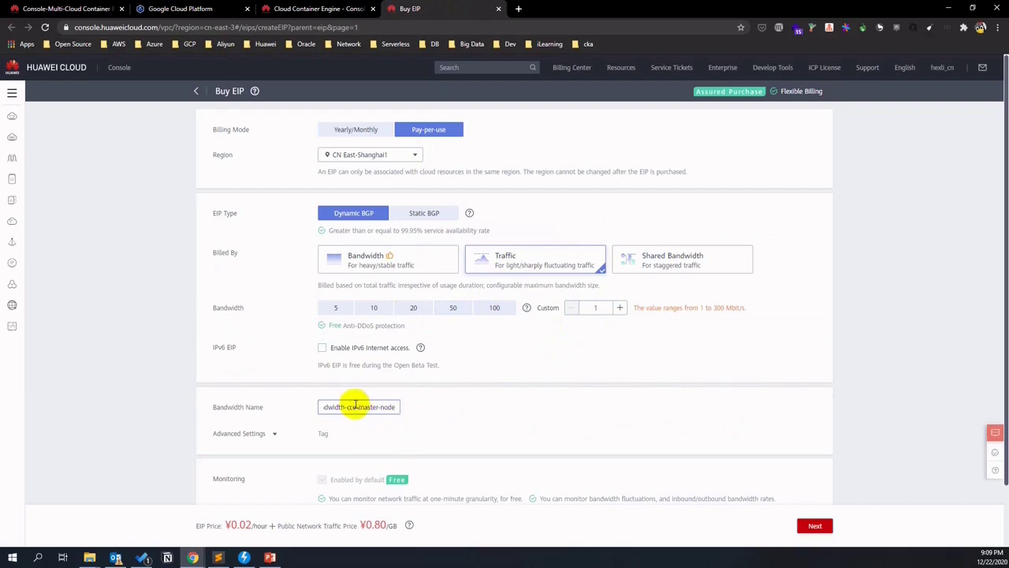
{"action": "left_click", "coordinate": [354, 405]}
{"action": "type", "text": "fedclu"}
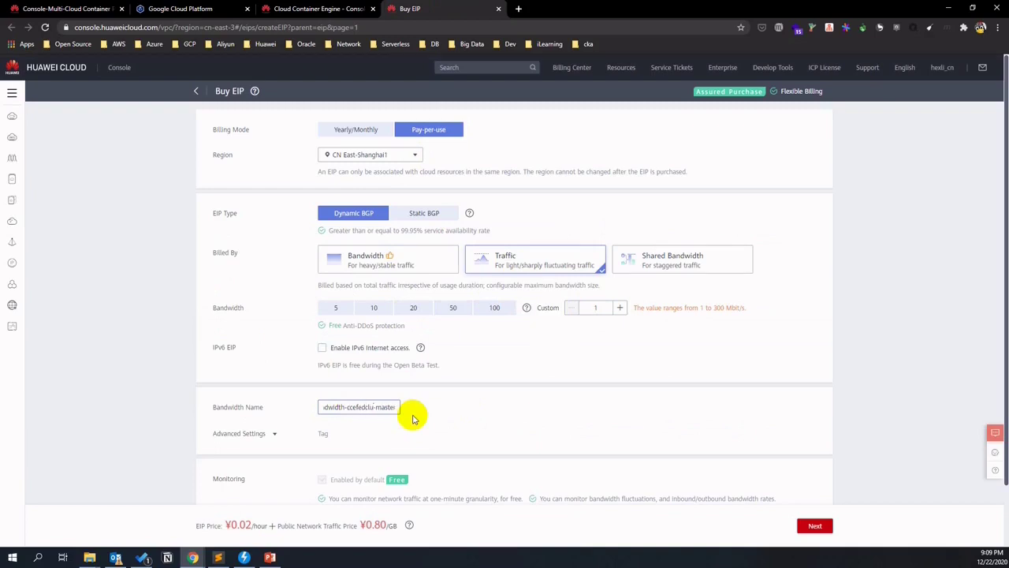
{"action": "left_click", "coordinate": [815, 526]}
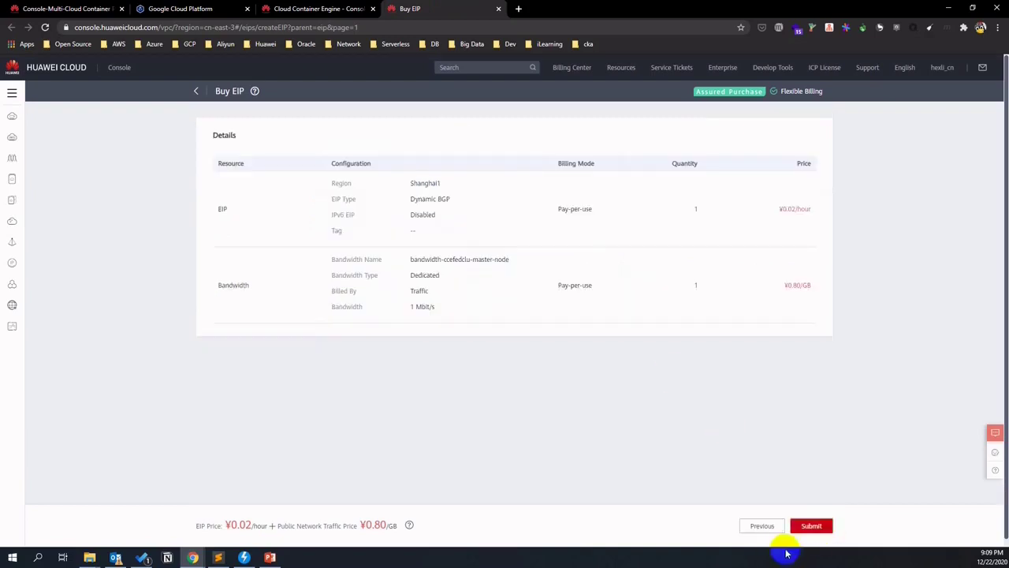
{"action": "left_click", "coordinate": [811, 526]}
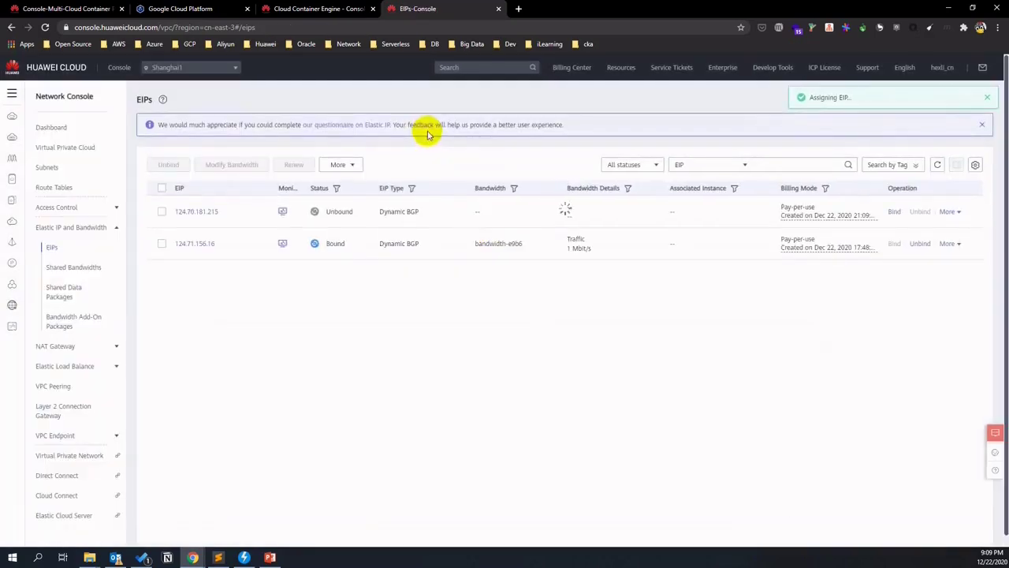
Return to the cce-fedcluster details, refresh the available EIPs and bind 124.70.181.215 to the cluster.
{"action": "left_click", "coordinate": [293, 8]}
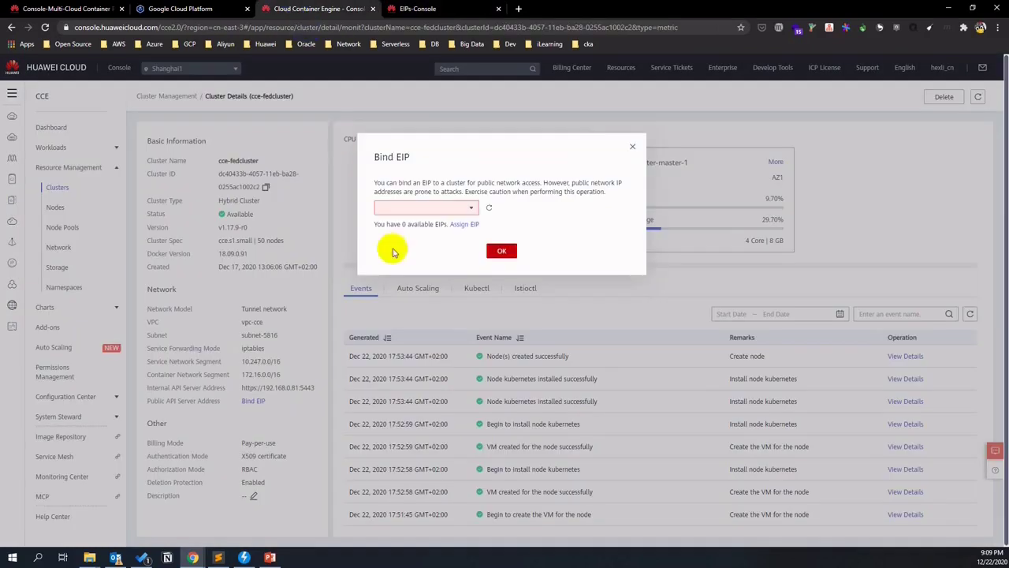
{"action": "left_click", "coordinate": [488, 207]}
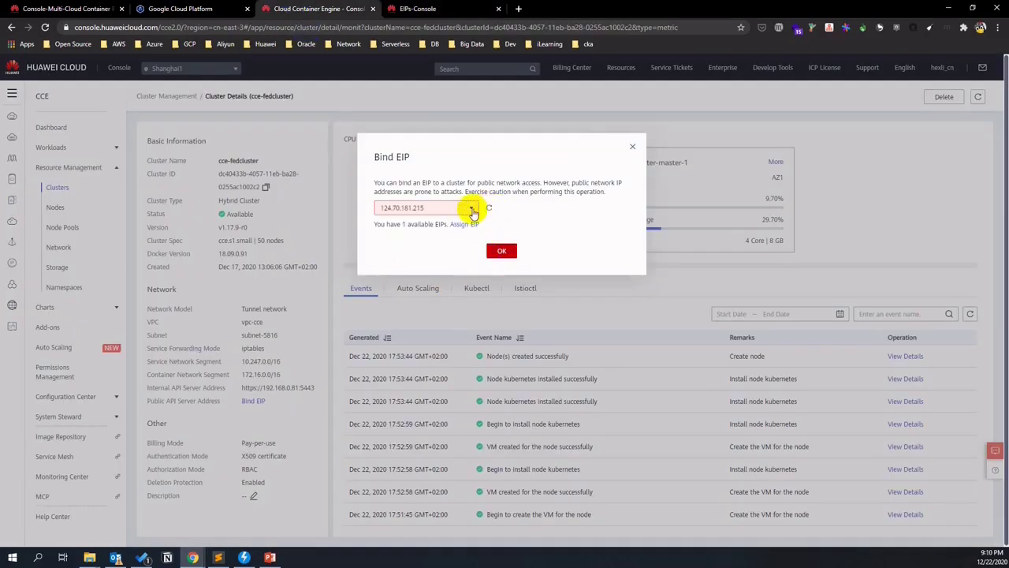
{"action": "left_click", "coordinate": [472, 208]}
{"action": "left_click", "coordinate": [458, 225]}
{"action": "left_click", "coordinate": [502, 252]}
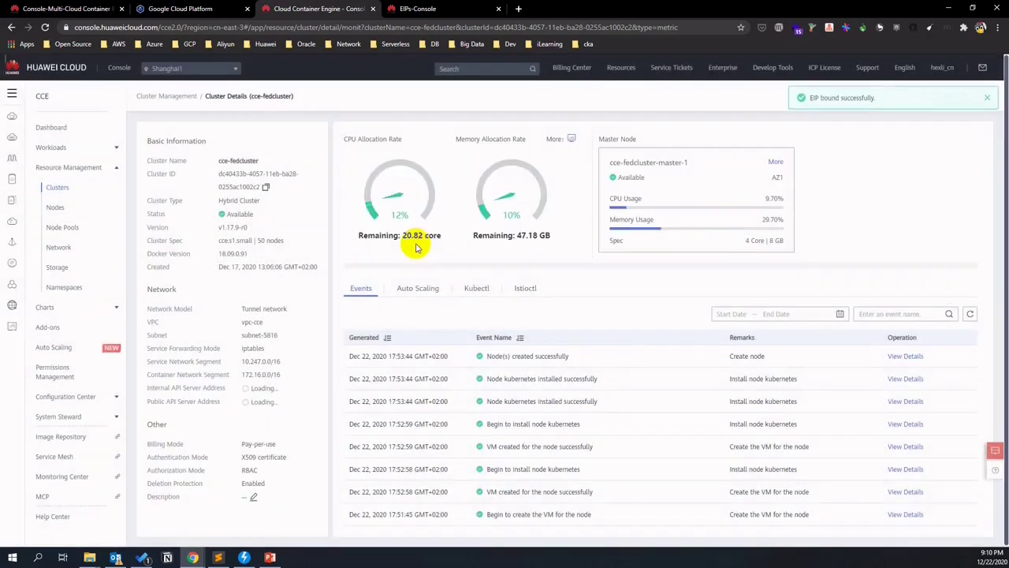
Back in the MCP console, refresh the cluster information, rerun the admission verification for huaweicloud-cce-cluster and approve joining it to the federation.
{"action": "left_click", "coordinate": [79, 7]}
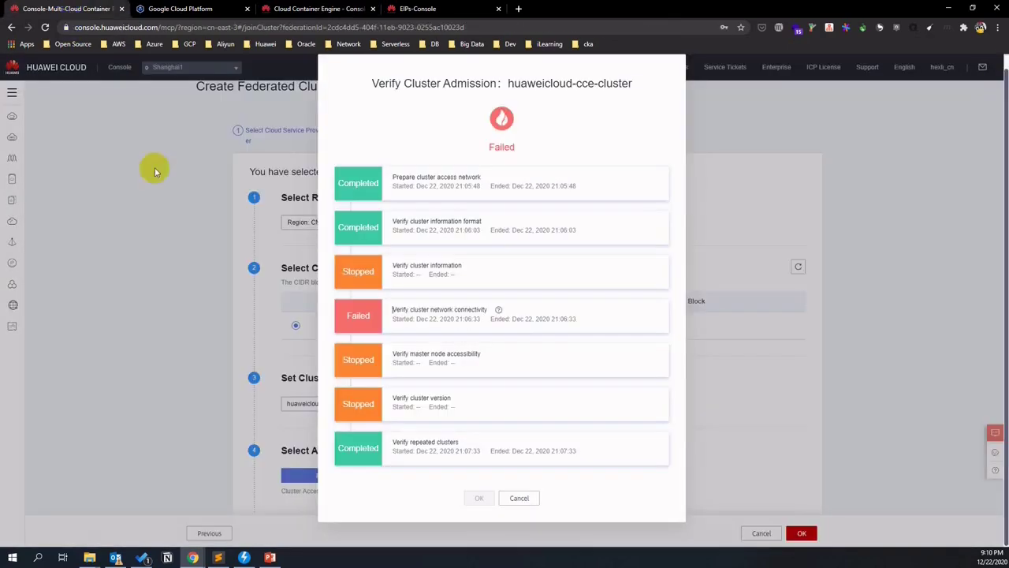
{"action": "left_click", "coordinate": [519, 496]}
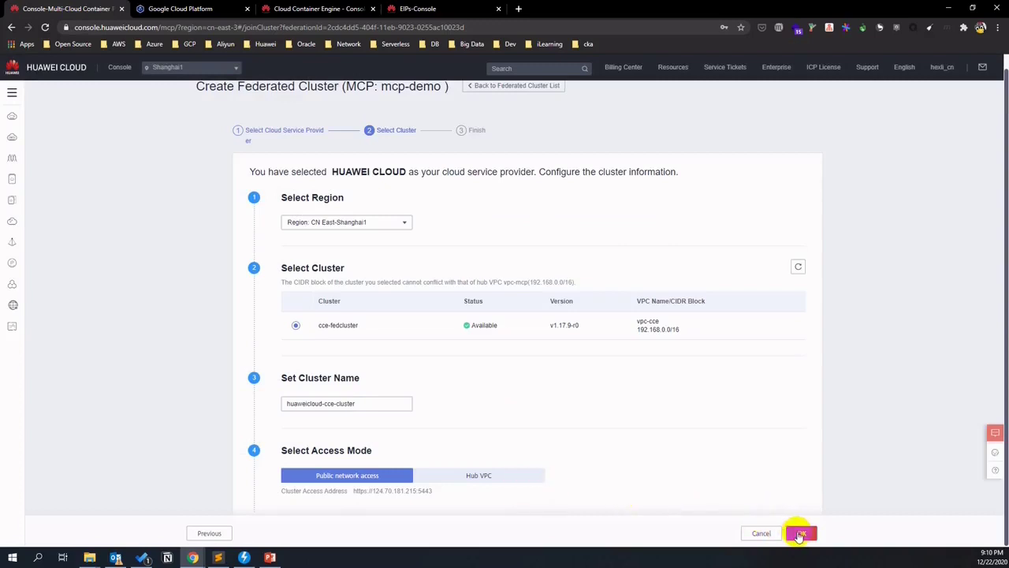
{"action": "left_click", "coordinate": [798, 267]}
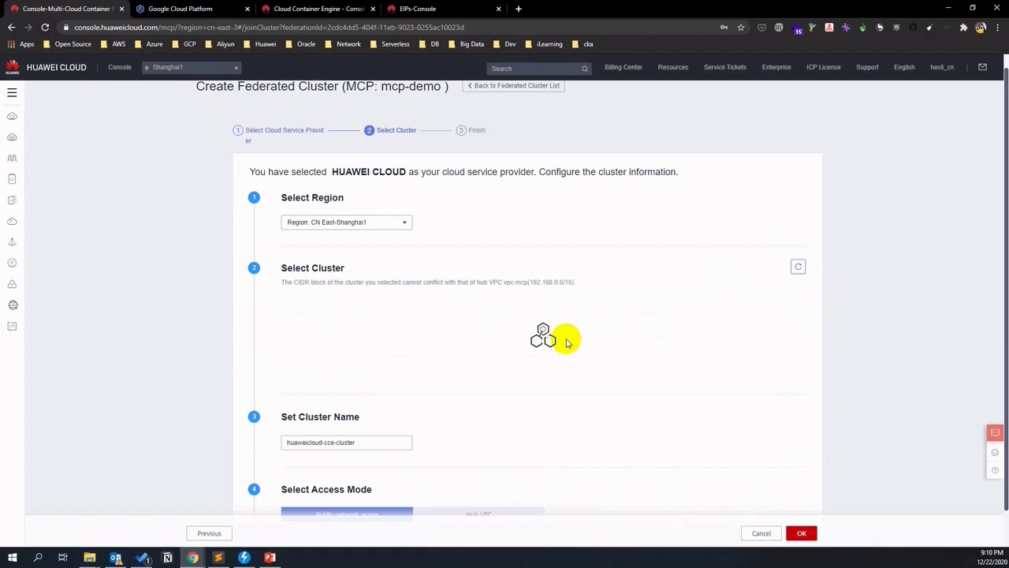
{"action": "left_click", "coordinate": [798, 266]}
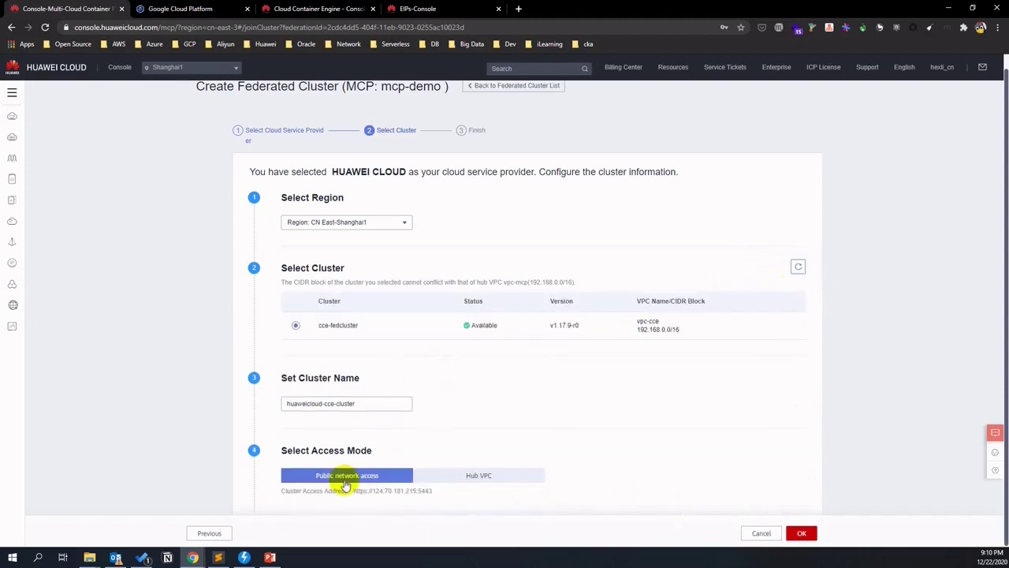
{"action": "left_click", "coordinate": [812, 534]}
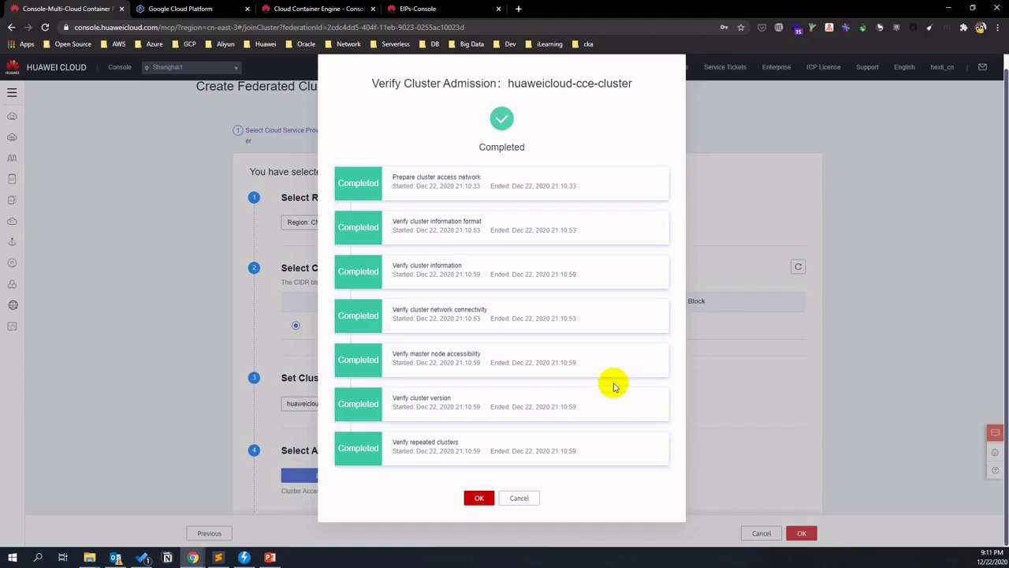
{"action": "left_click", "coordinate": [478, 497]}
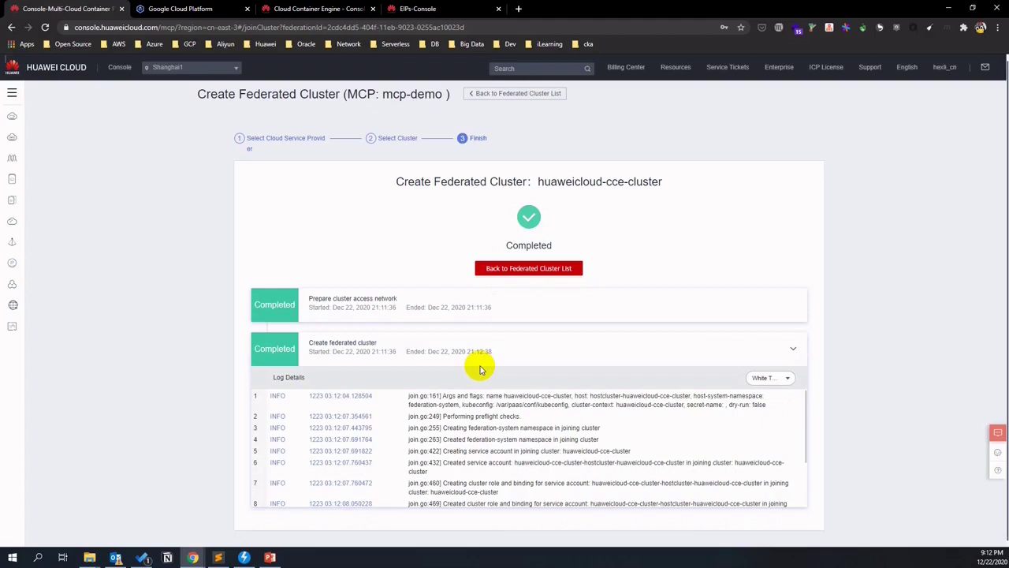
Start creating another federated cluster in mcp-demo with Google Cloud as the provider and check the KubeConfig file upload.
{"action": "left_click", "coordinate": [564, 269]}
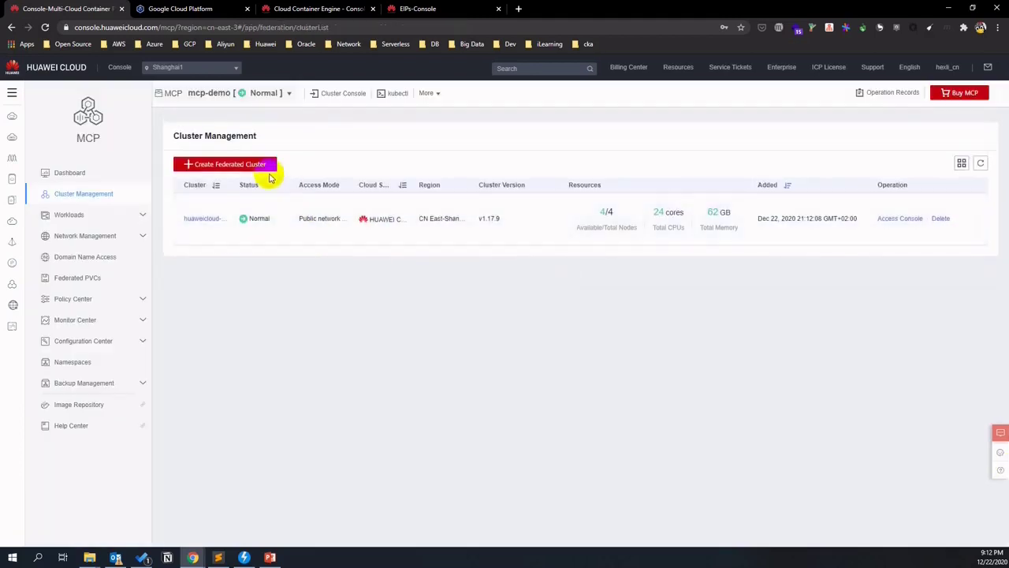
{"action": "left_click", "coordinate": [260, 165]}
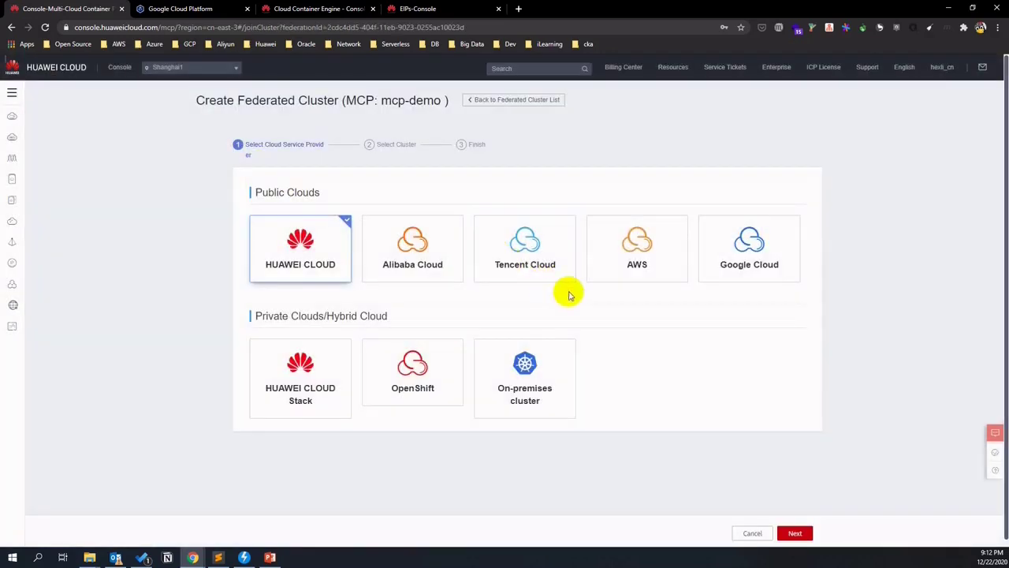
{"action": "left_click", "coordinate": [716, 267]}
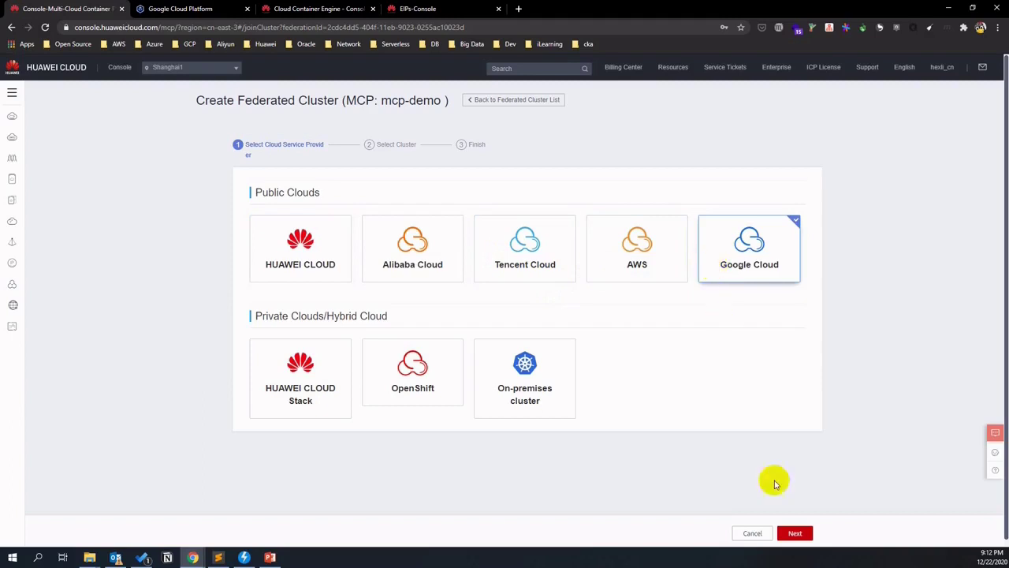
{"action": "left_click", "coordinate": [795, 536]}
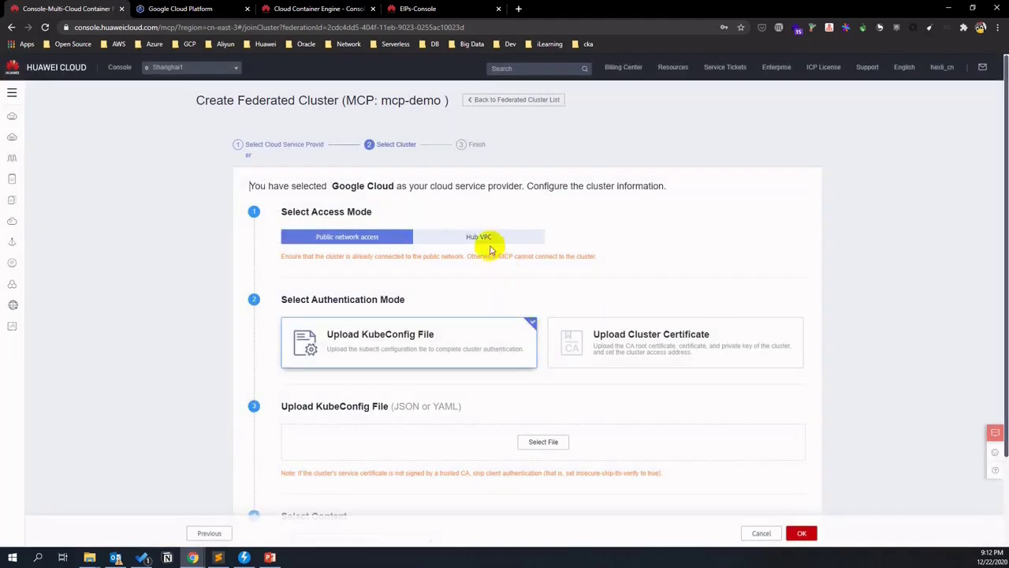
{"action": "scroll", "coordinate": [441, 280], "scroll_direction": "down", "scroll_amount": 2}
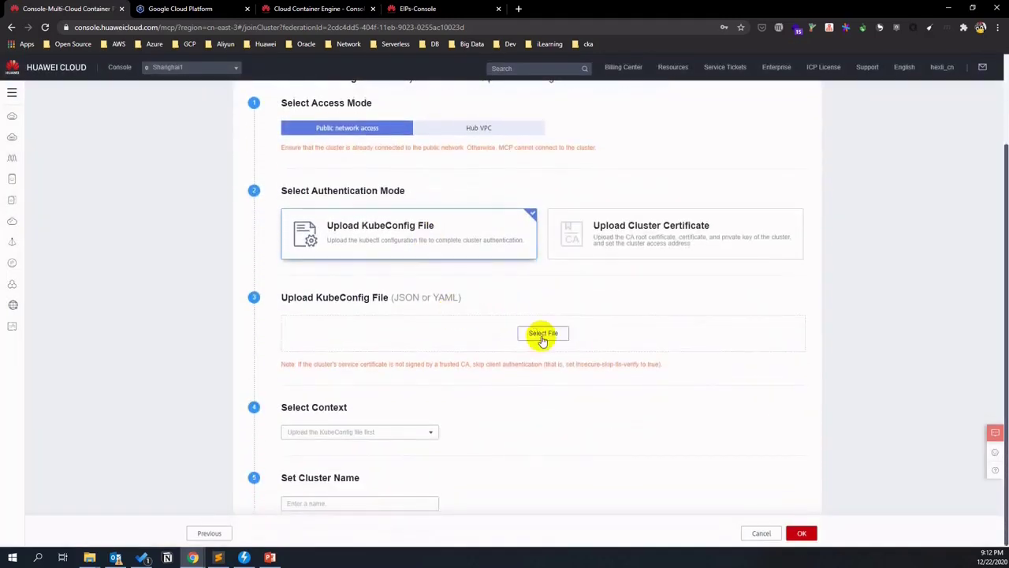
{"action": "left_click", "coordinate": [543, 334]}
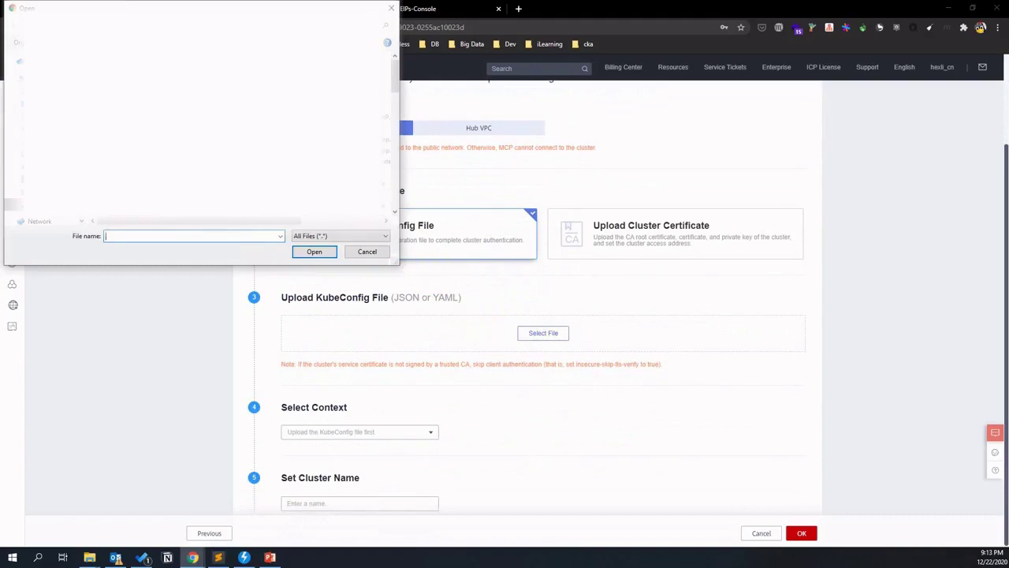
{"action": "key", "text": "Escape"}
Switch to Google Cloud Platform and launch the k8s-gke command-line connection in an enlarged Cloud Shell.
{"action": "left_click", "coordinate": [203, 11]}
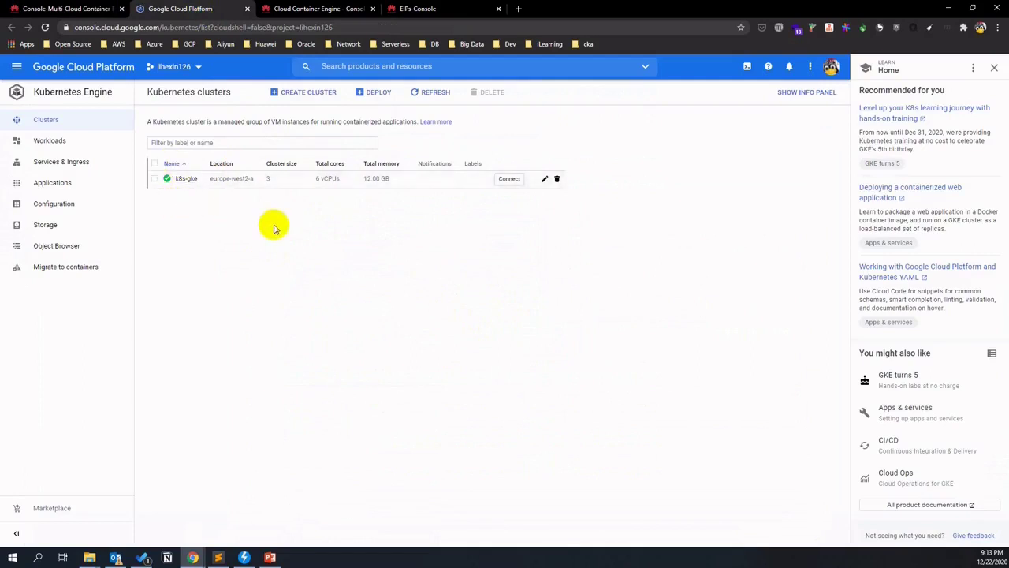
{"action": "left_click", "coordinate": [505, 179]}
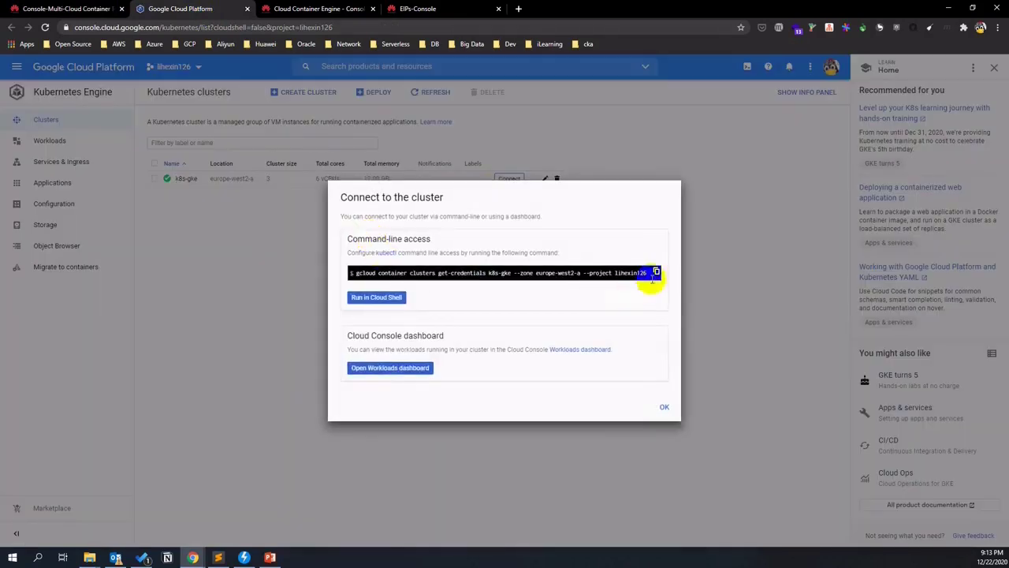
{"action": "left_click", "coordinate": [656, 272]}
{"action": "left_click", "coordinate": [374, 297]}
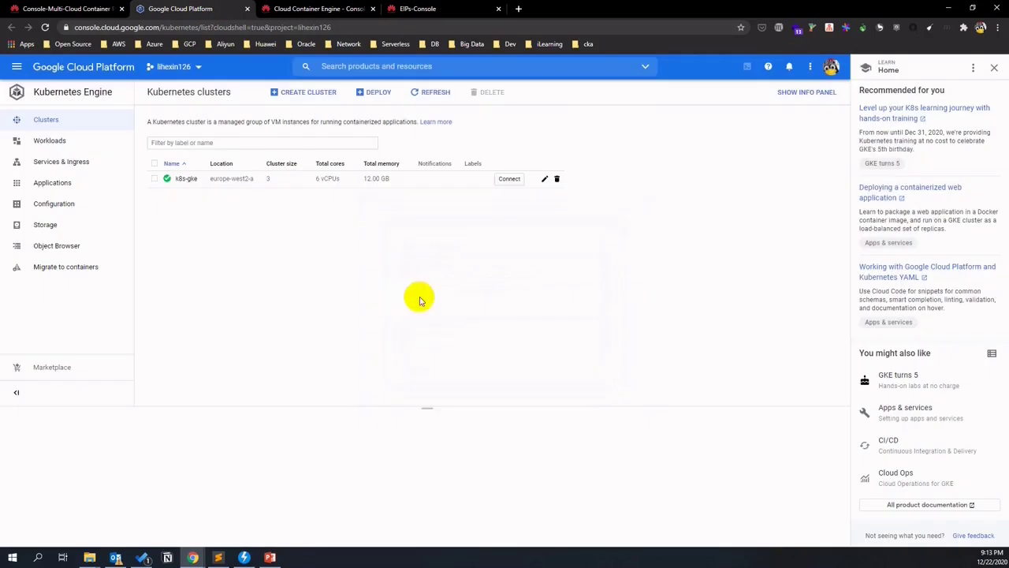
{"action": "left_click_drag", "start_coordinate": [427, 407], "coordinate": [419, 275]}
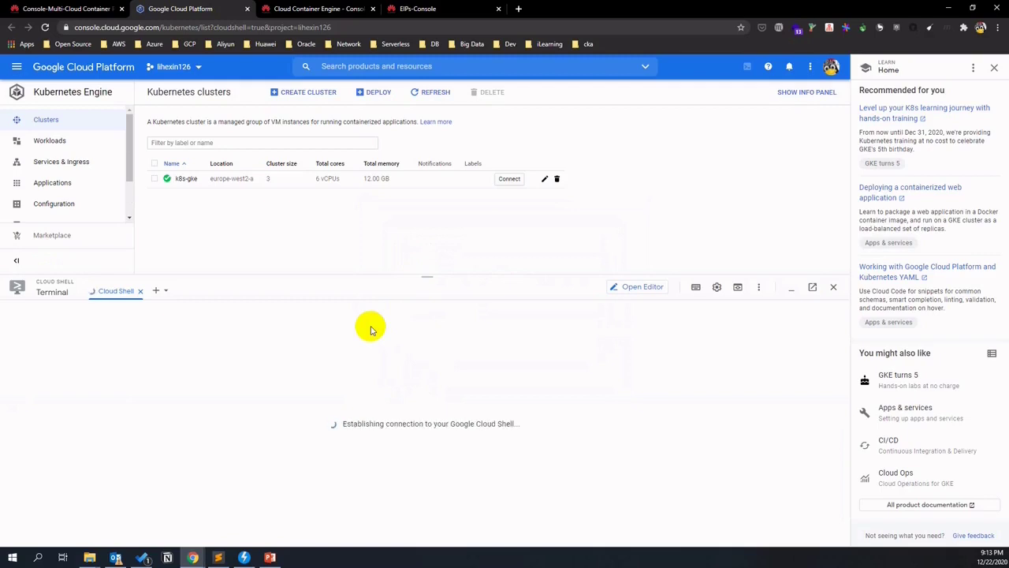
{"action": "left_click", "coordinate": [371, 329]}
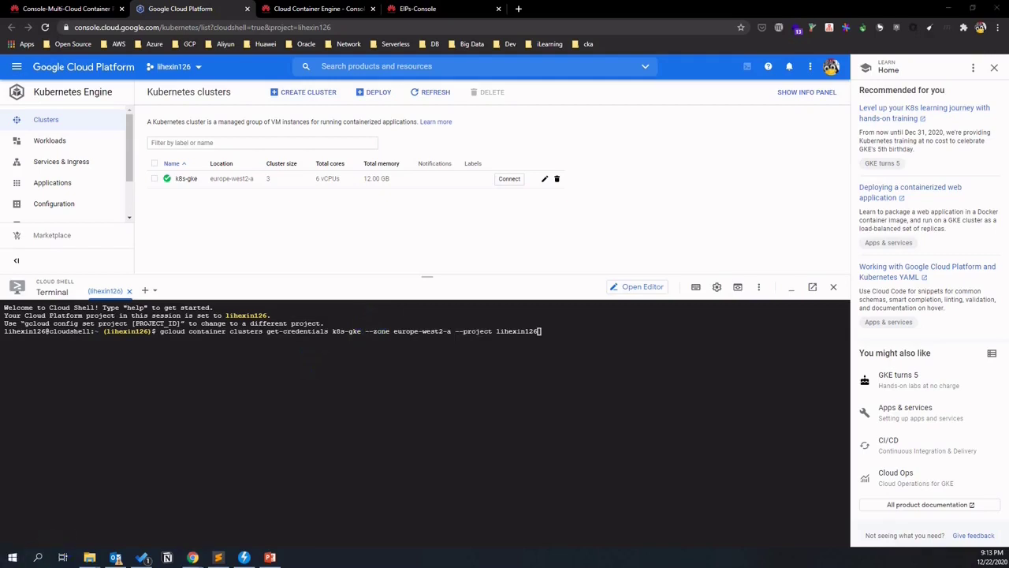
Run the gcloud get-credentials command for k8s-gke in zone europe-west2-a and authorize Cloud Shell.
{"action": "left_click", "coordinate": [334, 325]}
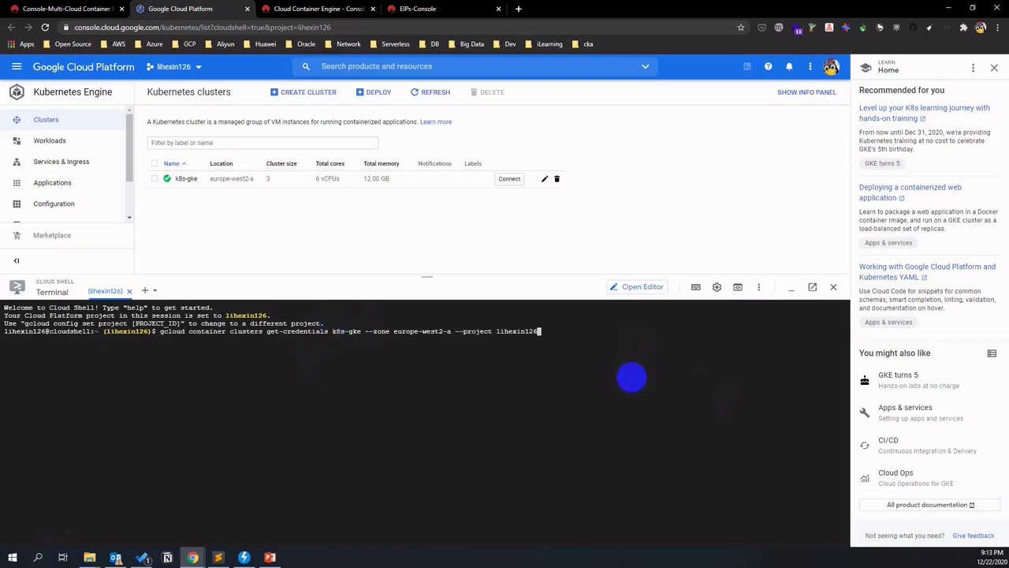
{"action": "key", "text": "Return"}
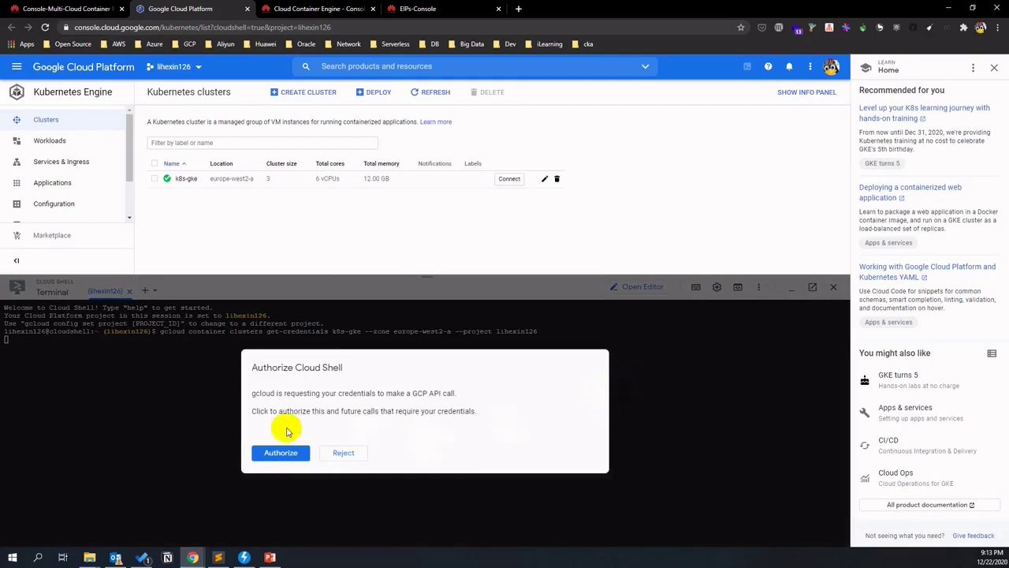
{"action": "left_click", "coordinate": [264, 453]}
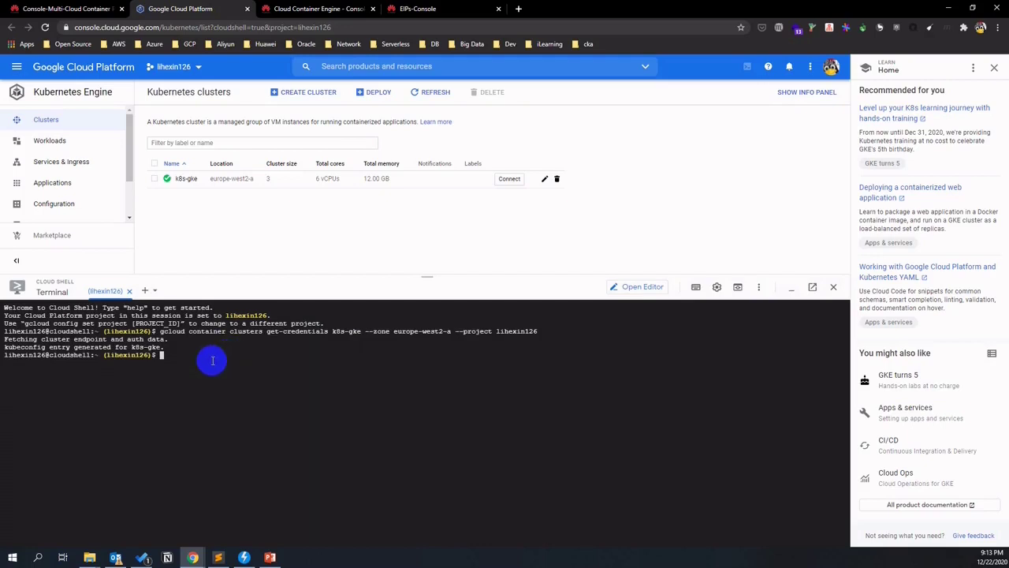
Change to the .kube directory in Cloud Shell and display the contents of its config file.
{"action": "type", "text": "cd .kube"}
{"action": "key", "text": "Return"}
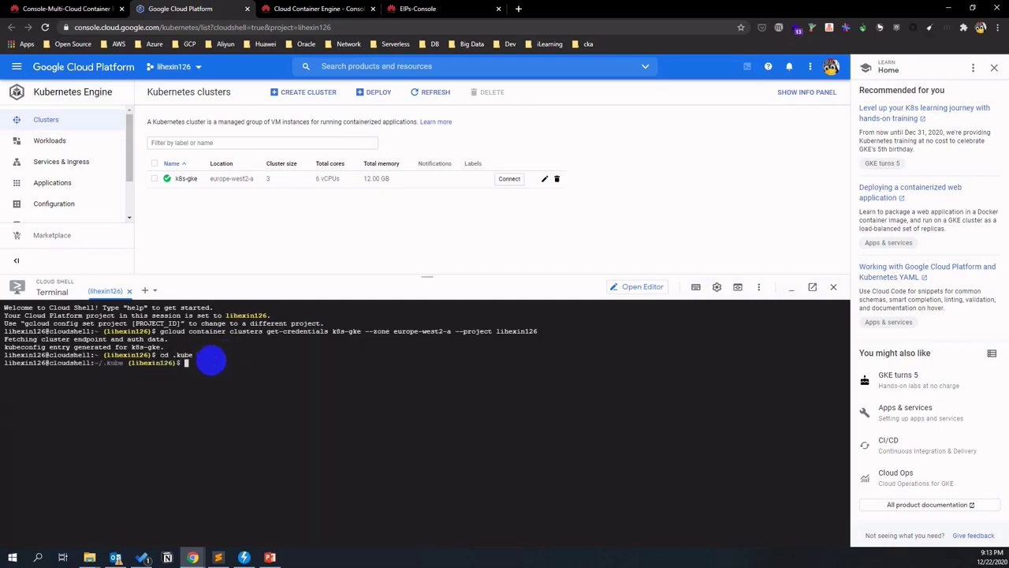
{"action": "type", "text": "more config"}
{"action": "key", "text": "Return"}
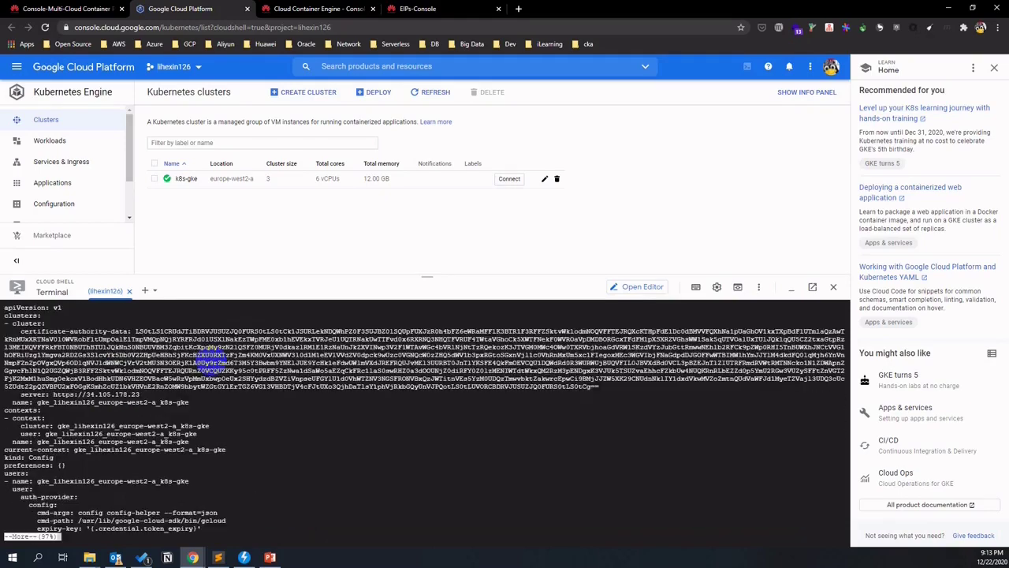
{"action": "key", "text": "space"}
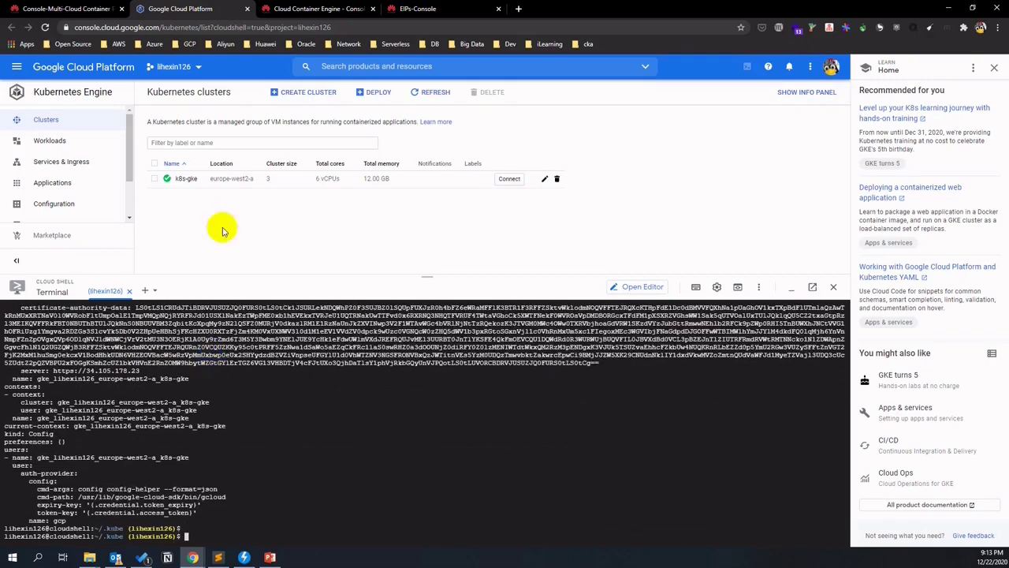
{"action": "scroll", "coordinate": [263, 434], "scroll_direction": "up", "scroll_amount": 3}
{"action": "scroll", "coordinate": [262, 442], "scroll_direction": "down", "scroll_amount": 3}
{"action": "scroll", "coordinate": [262, 442], "scroll_direction": "down", "scroll_amount": 1}
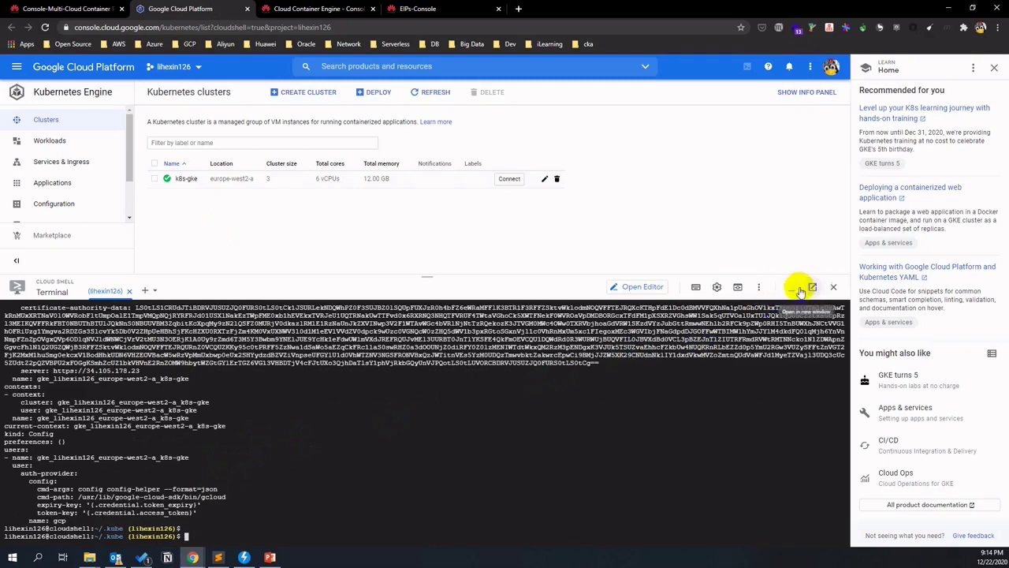
{"action": "left_click", "coordinate": [759, 287]}
{"action": "left_click", "coordinate": [686, 352]}
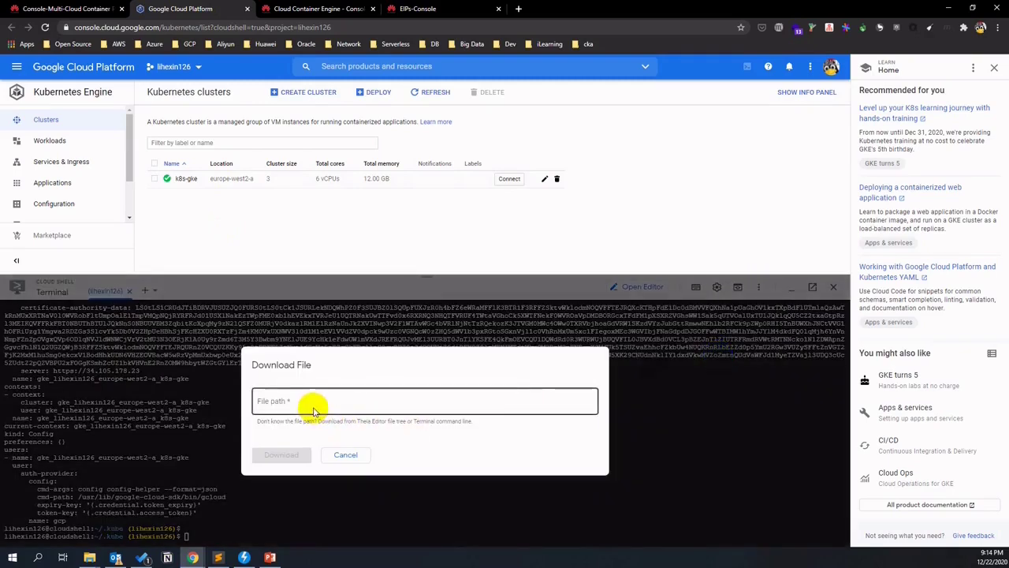
{"action": "left_click", "coordinate": [314, 407]}
{"action": "left_click", "coordinate": [345, 456]}
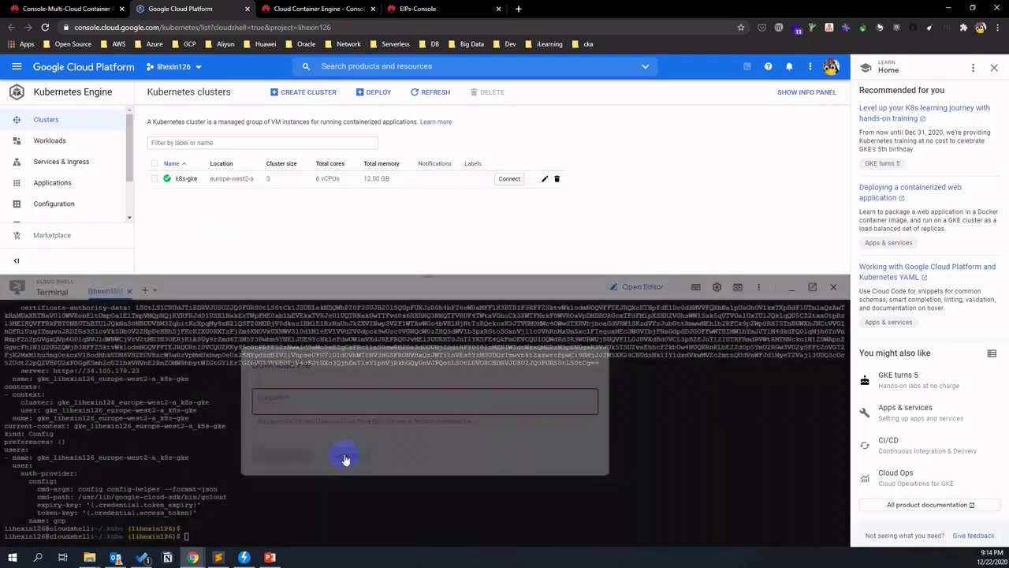
Print the current working directory with pwd and copy the .kube directory's full path.
{"action": "key", "text": "Return"}
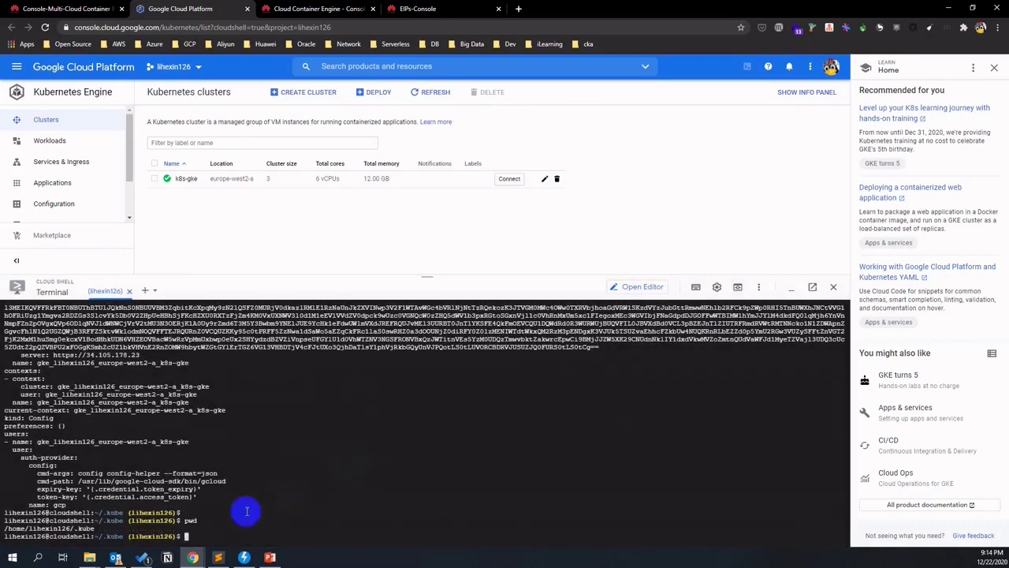
{"action": "double_click", "coordinate": [63, 527]}
{"action": "key", "text": "ctrl+c"}
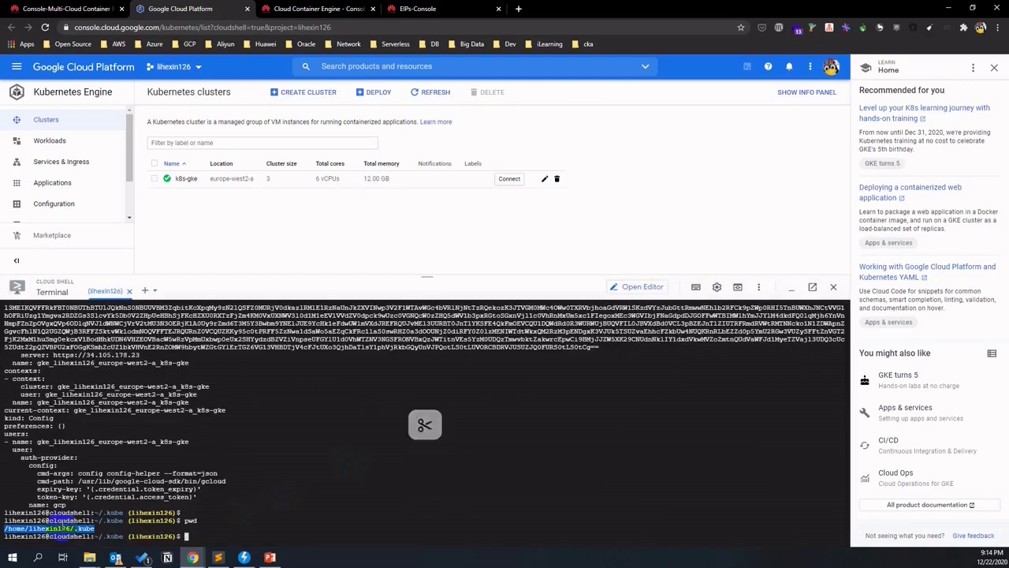
Download the config file from the home folder's .kube directory in Cloud Shell and dismiss the transfer notice.
{"action": "left_click", "coordinate": [758, 287]}
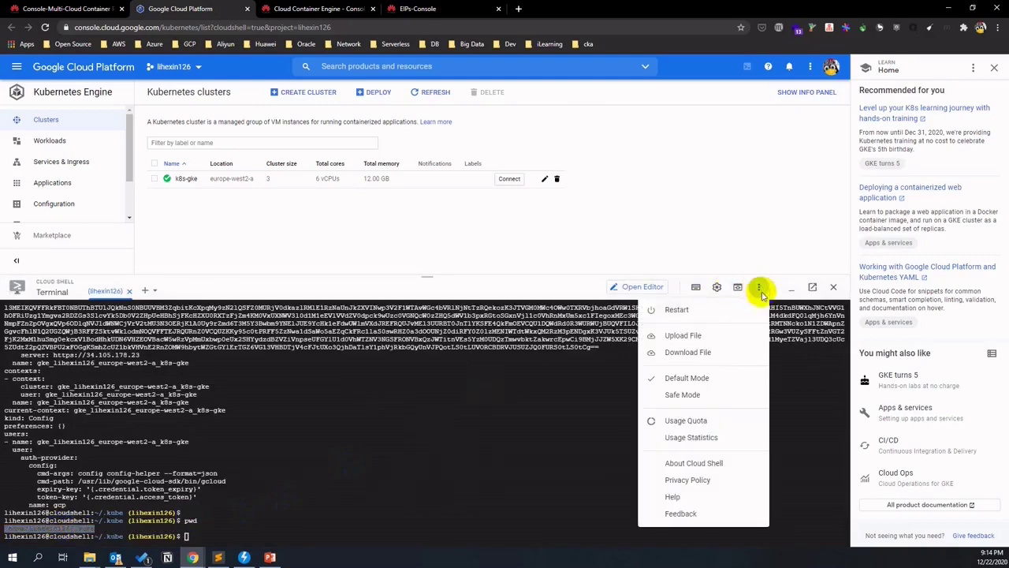
{"action": "left_click", "coordinate": [709, 353]}
{"action": "left_click", "coordinate": [295, 402]}
{"action": "key", "text": "ctrl+v"}
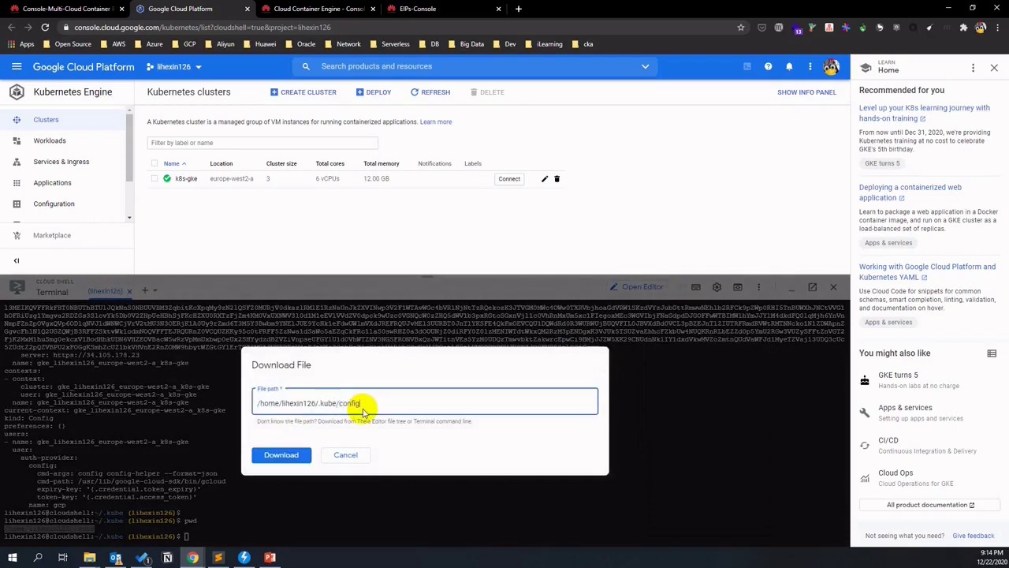
{"action": "type", "text": "/config"}
{"action": "left_click", "coordinate": [282, 454]}
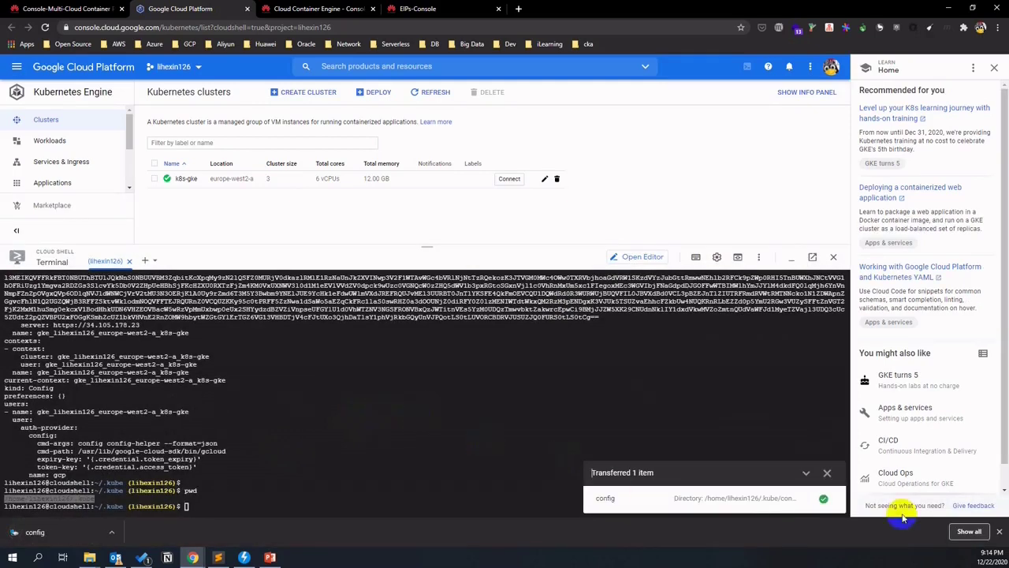
{"action": "left_click", "coordinate": [827, 472]}
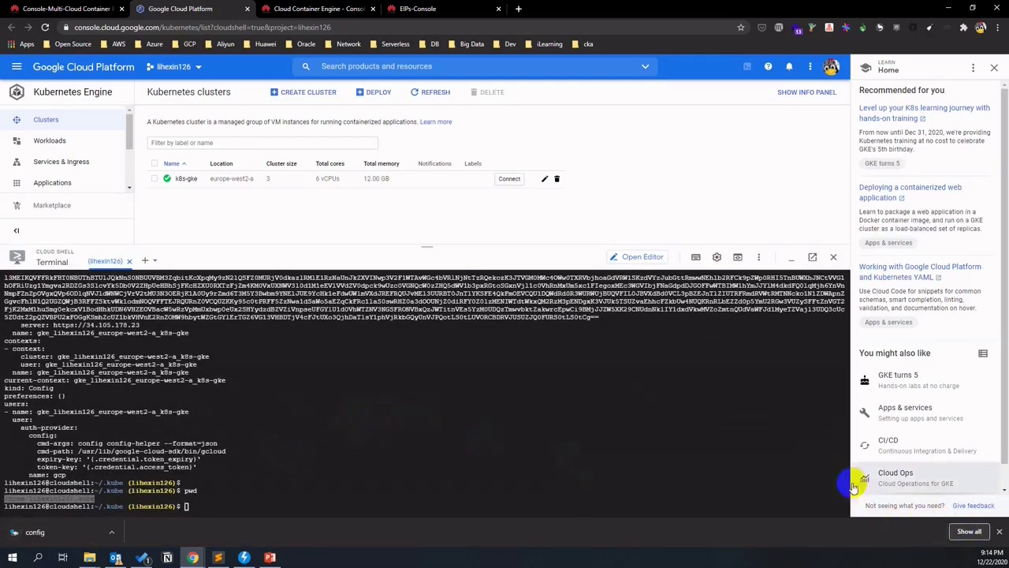
Show the downloaded config file in its folder from the browser's downloads list, and close the downloads page.
{"action": "left_click", "coordinate": [956, 531]}
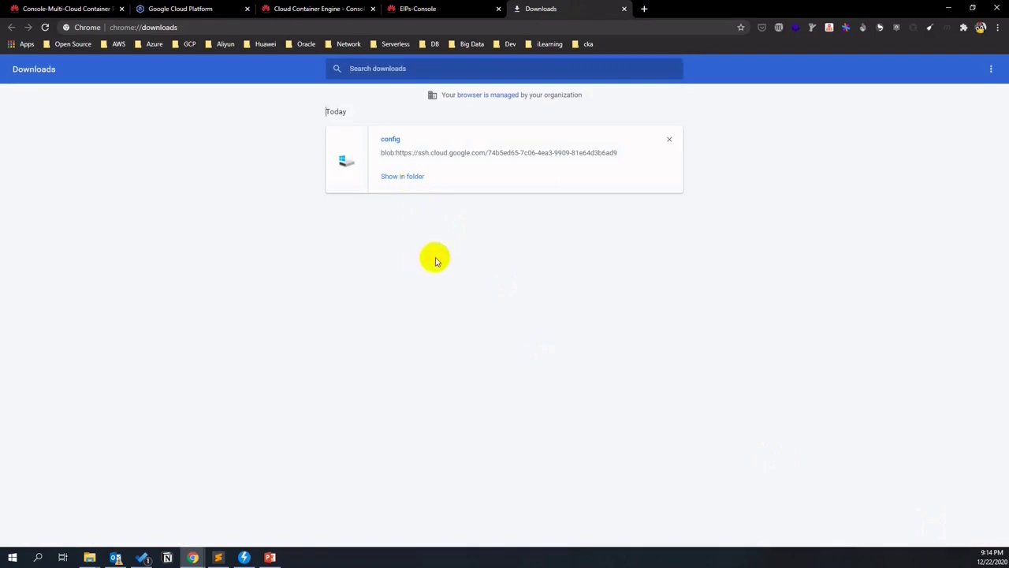
{"action": "left_click", "coordinate": [101, 9]}
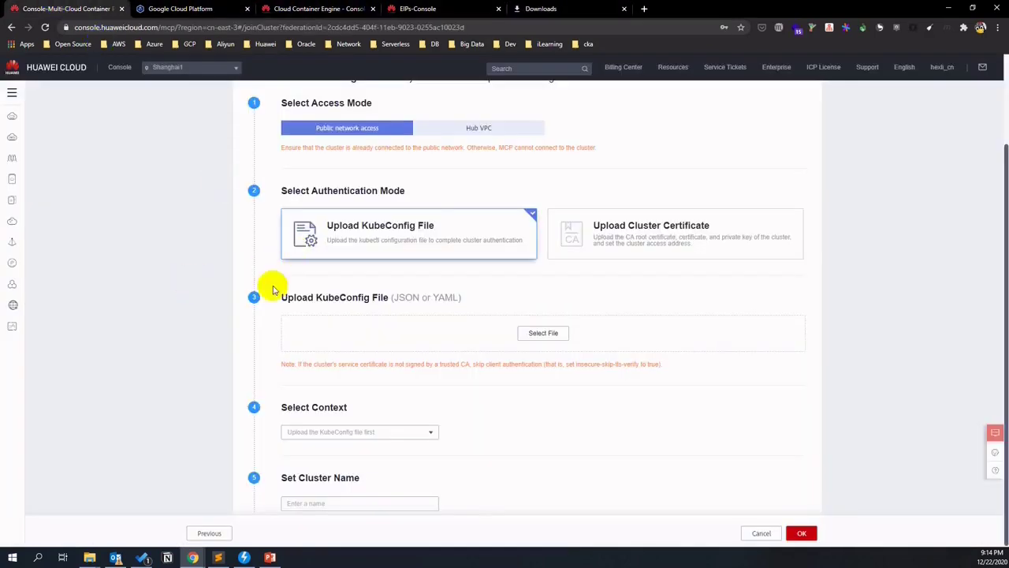
{"action": "left_click", "coordinate": [562, 341]}
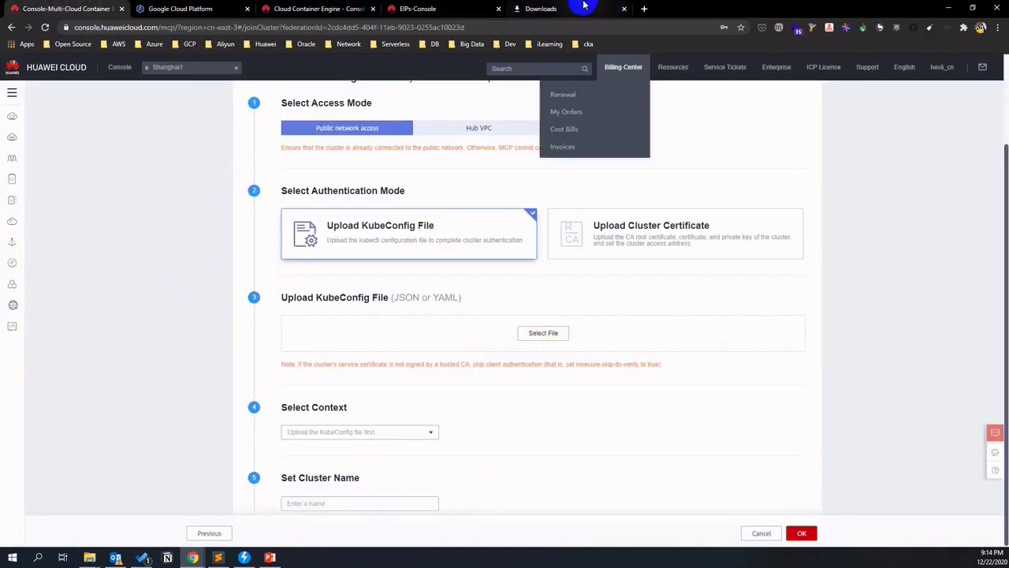
{"action": "left_click", "coordinate": [554, 10]}
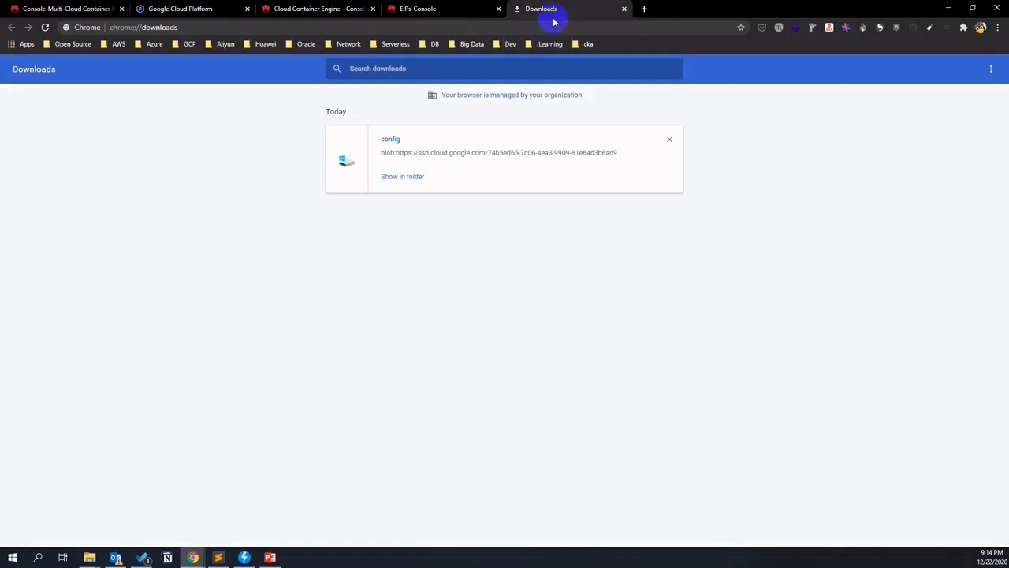
{"action": "left_click", "coordinate": [408, 178]}
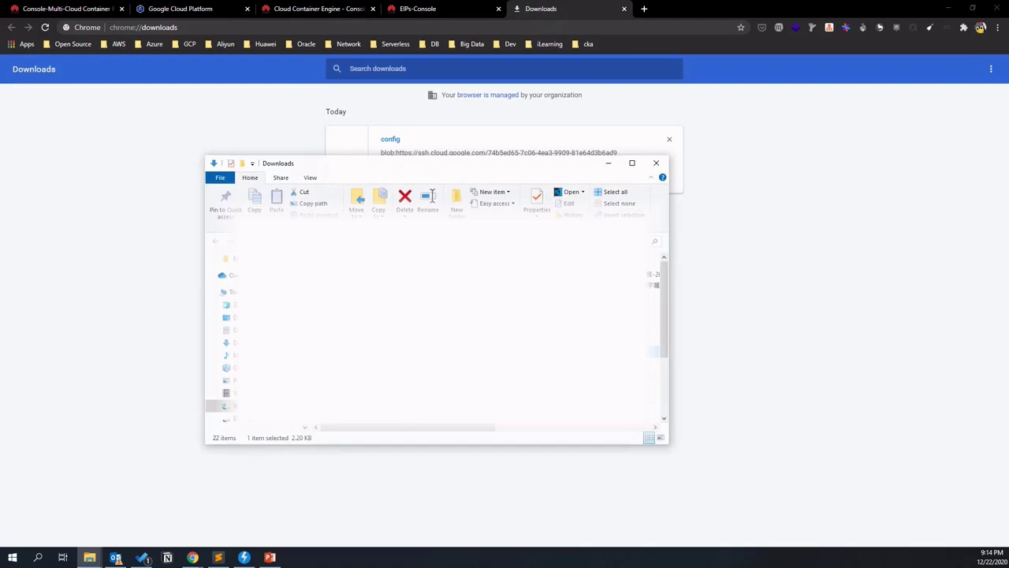
{"action": "left_click", "coordinate": [190, 232]}
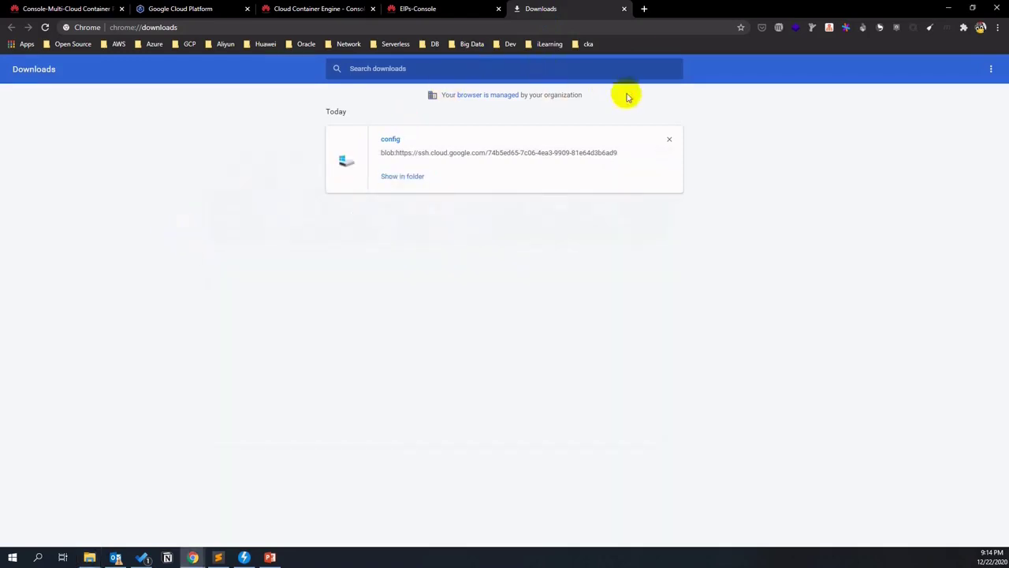
{"action": "left_click", "coordinate": [670, 139]}
{"action": "left_click", "coordinate": [623, 8]}
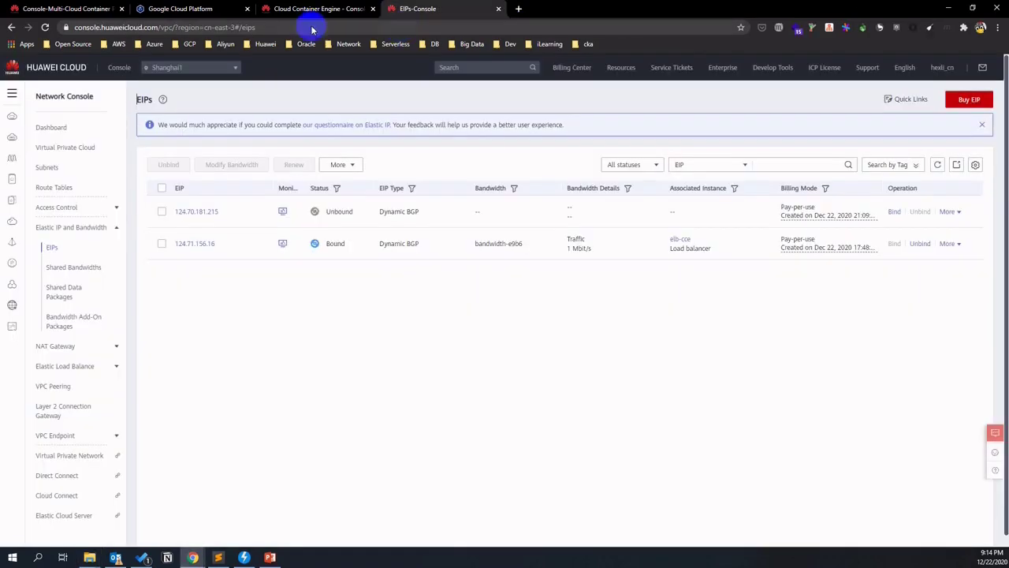
Upload config-gke.yaml as the KubeConfig file for the Google Cloud cluster in the MCP federation form.
{"action": "left_click", "coordinate": [67, 9]}
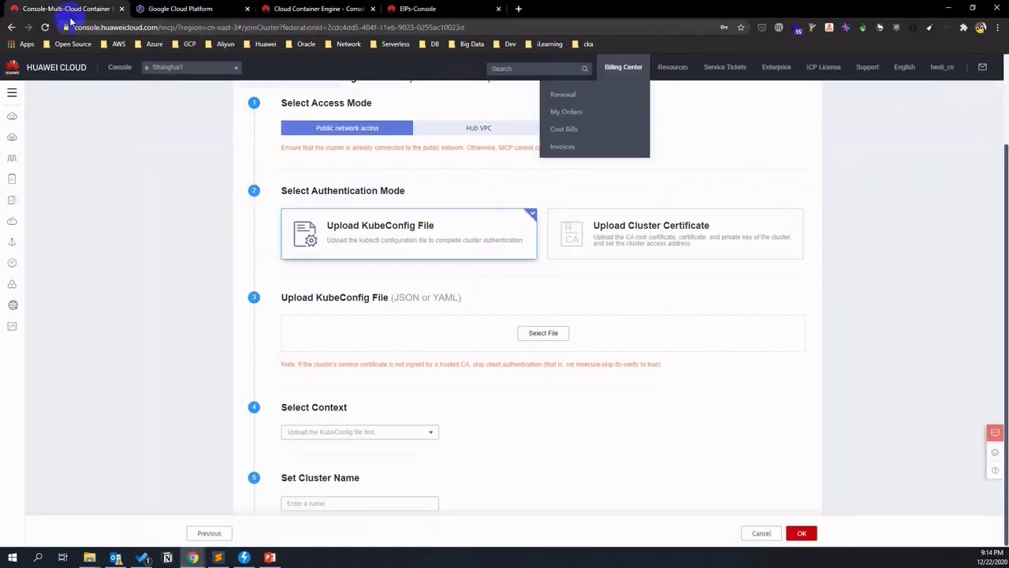
{"action": "left_click", "coordinate": [541, 334]}
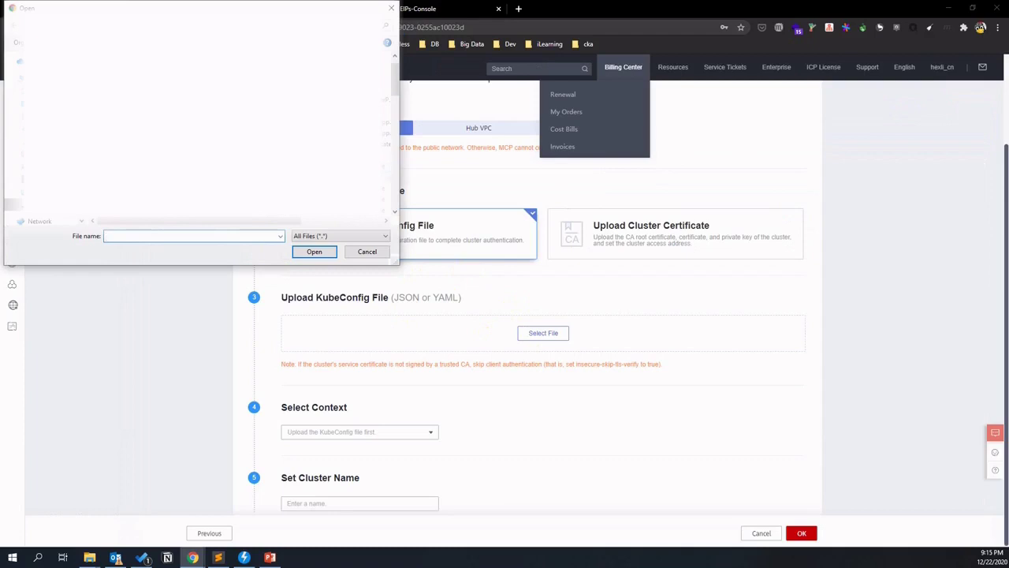
{"action": "double_click", "coordinate": [169, 198]}
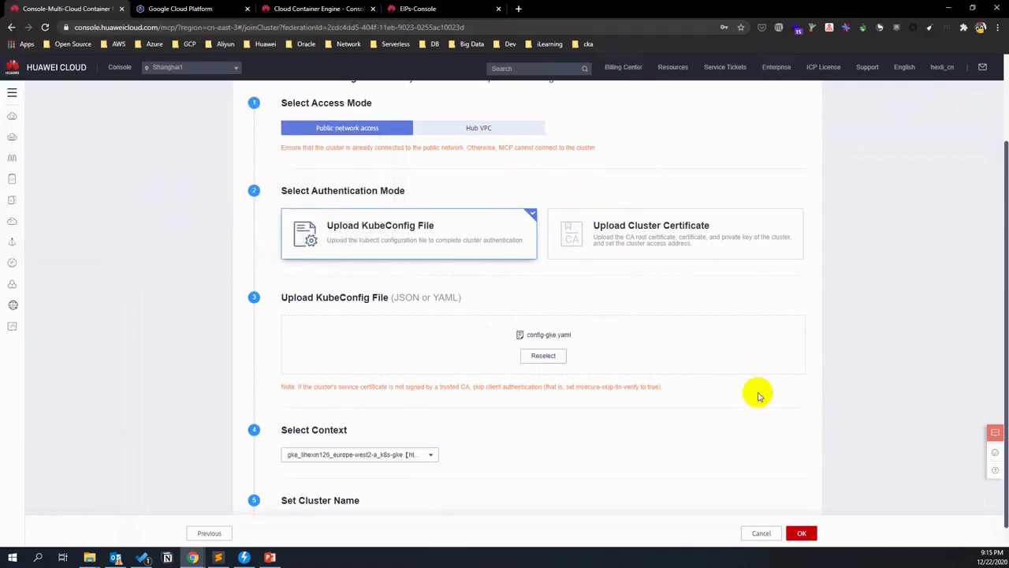
Set the cluster name to gke-cluster and submit the form, approving the cluster admission verification.
{"action": "scroll", "coordinate": [618, 421], "scroll_direction": "down", "scroll_amount": 1}
{"action": "left_click", "coordinate": [379, 505]}
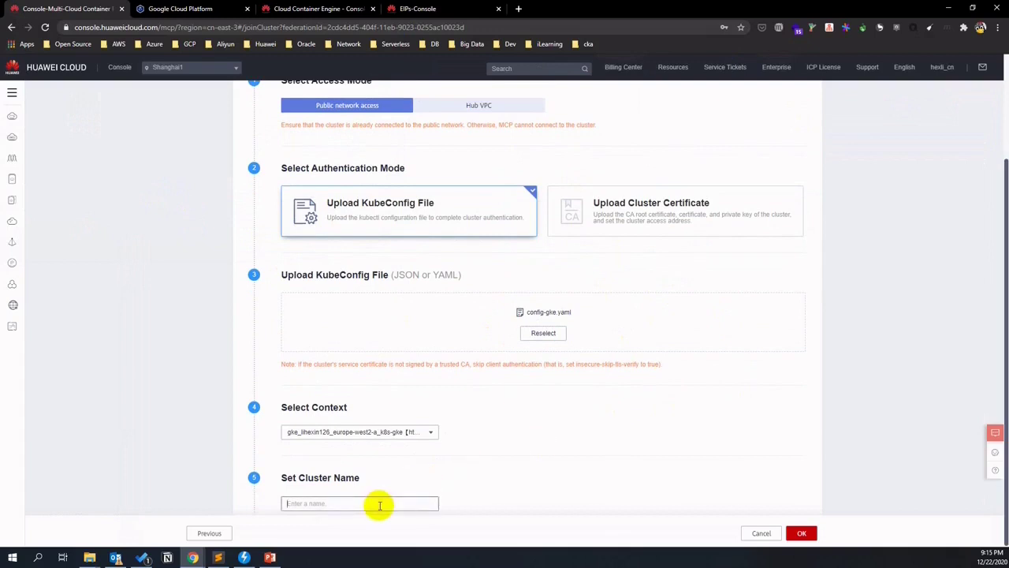
{"action": "type", "text": "g"}
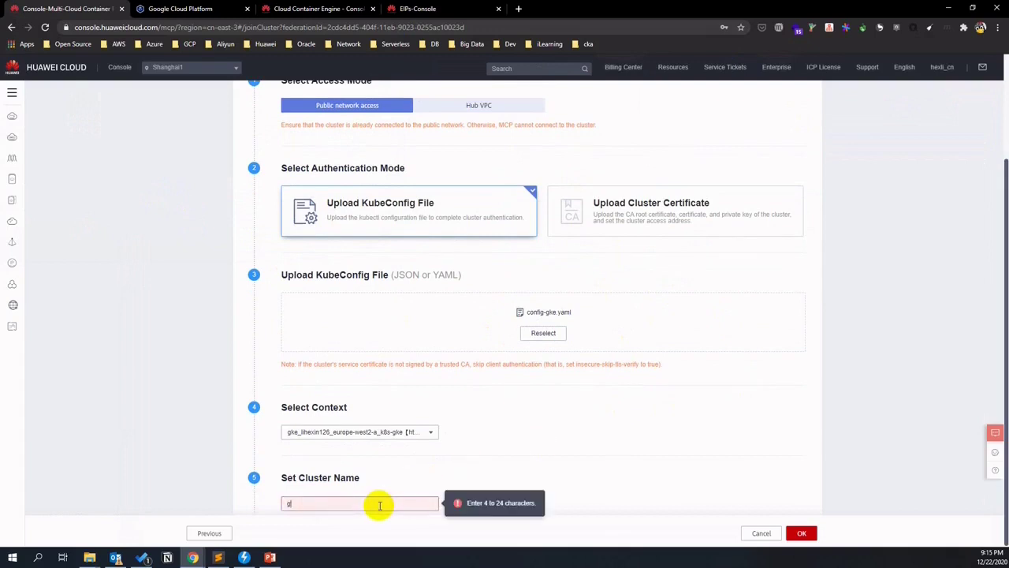
{"action": "type", "text": "ke-cluster"}
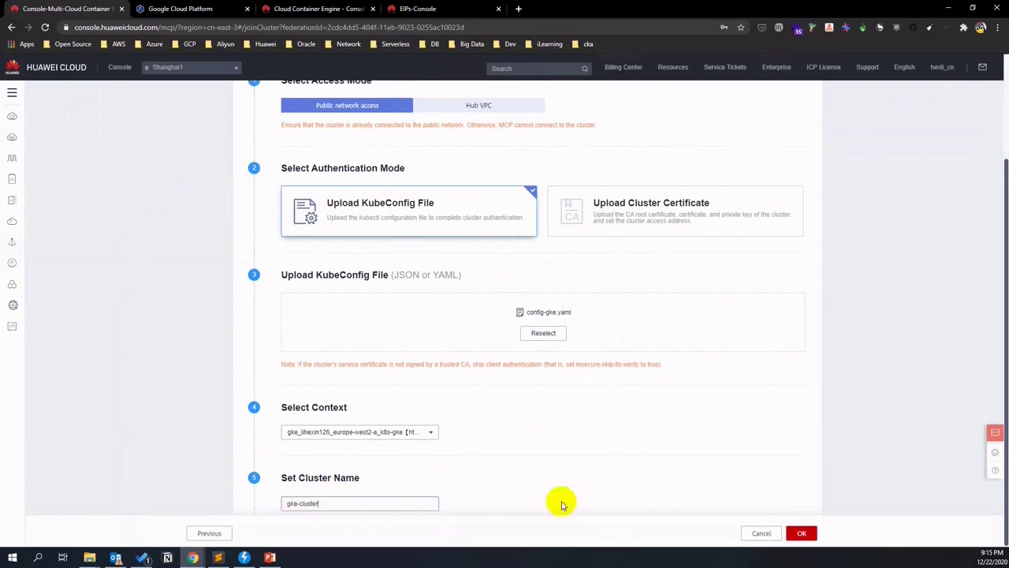
{"action": "left_click", "coordinate": [802, 533]}
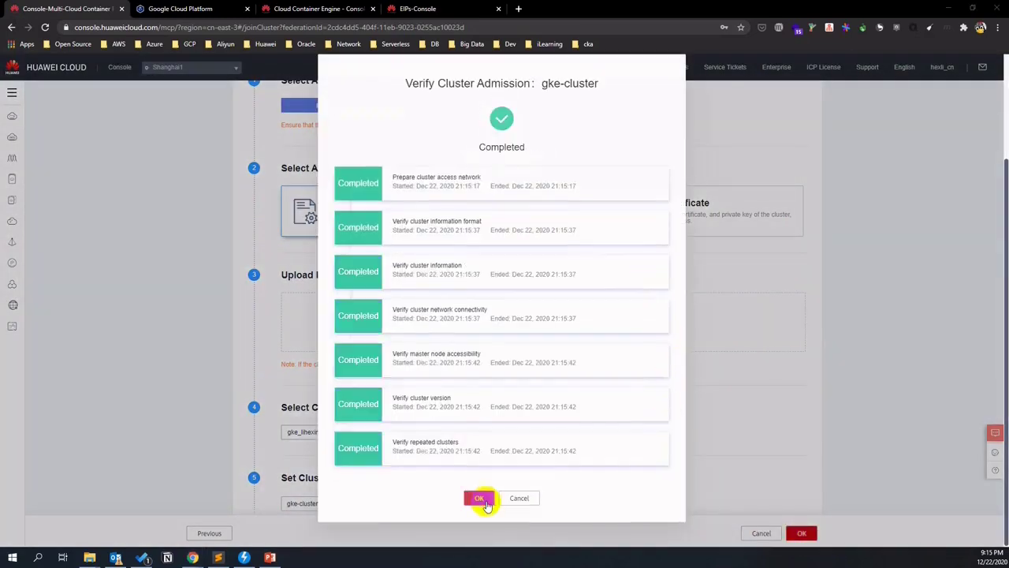
{"action": "left_click", "coordinate": [480, 505]}
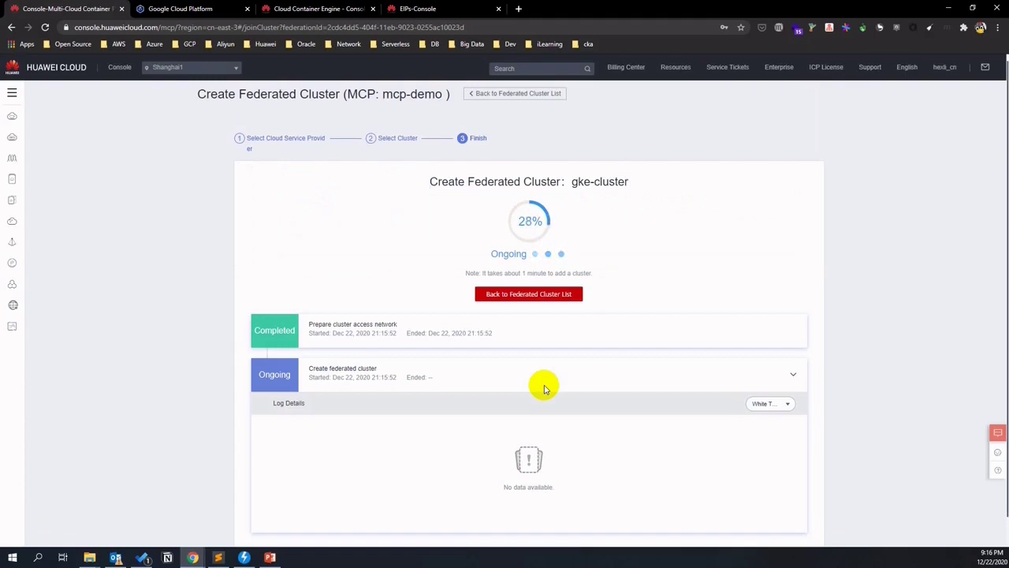
Return to the federated cluster list and widen the cloud service provider and cluster name columns.
{"action": "left_click", "coordinate": [560, 266]}
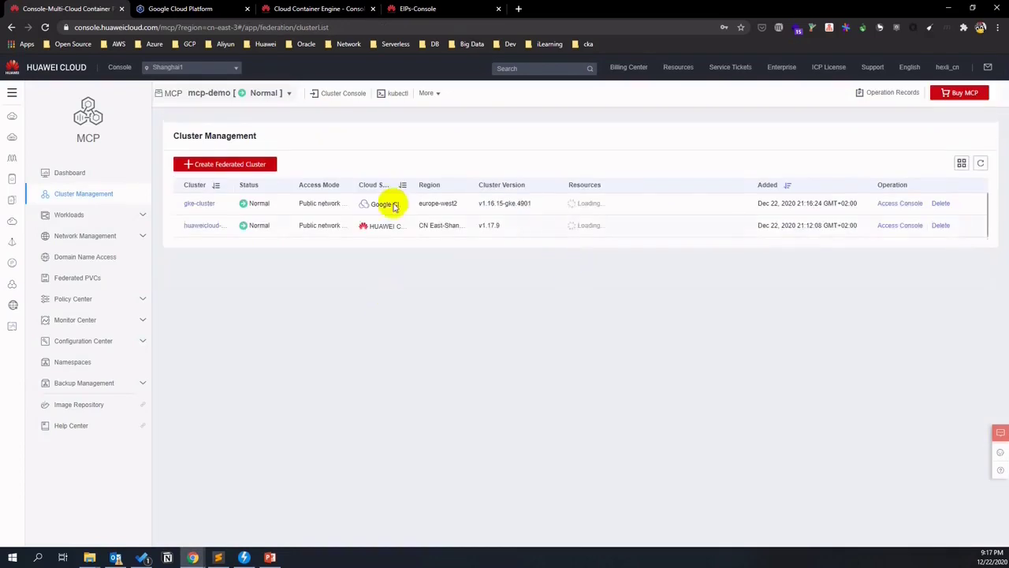
{"action": "left_click_drag", "start_coordinate": [407, 184], "coordinate": [432, 185]}
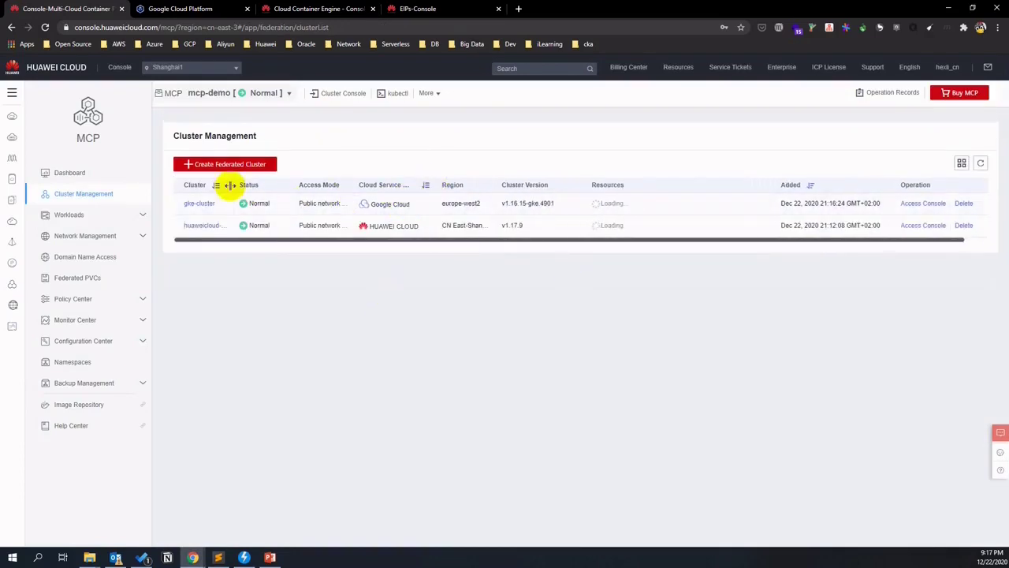
{"action": "left_click_drag", "start_coordinate": [232, 184], "coordinate": [261, 184]}
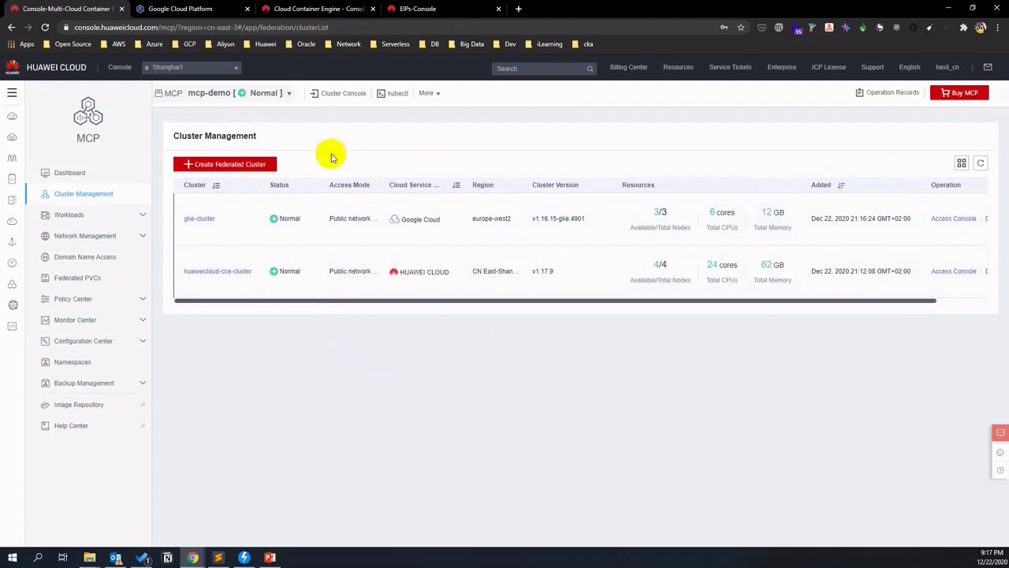
Start creating another federated cluster with On-premises cluster as the provider and proceed to its cluster configuration.
{"action": "left_click", "coordinate": [238, 165]}
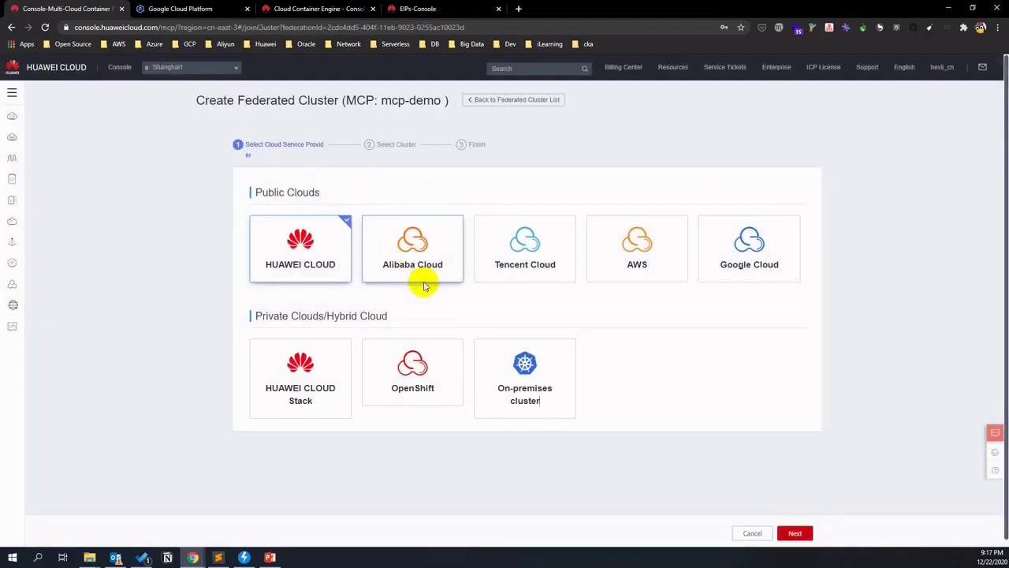
{"action": "left_click", "coordinate": [523, 369]}
{"action": "left_click", "coordinate": [784, 533]}
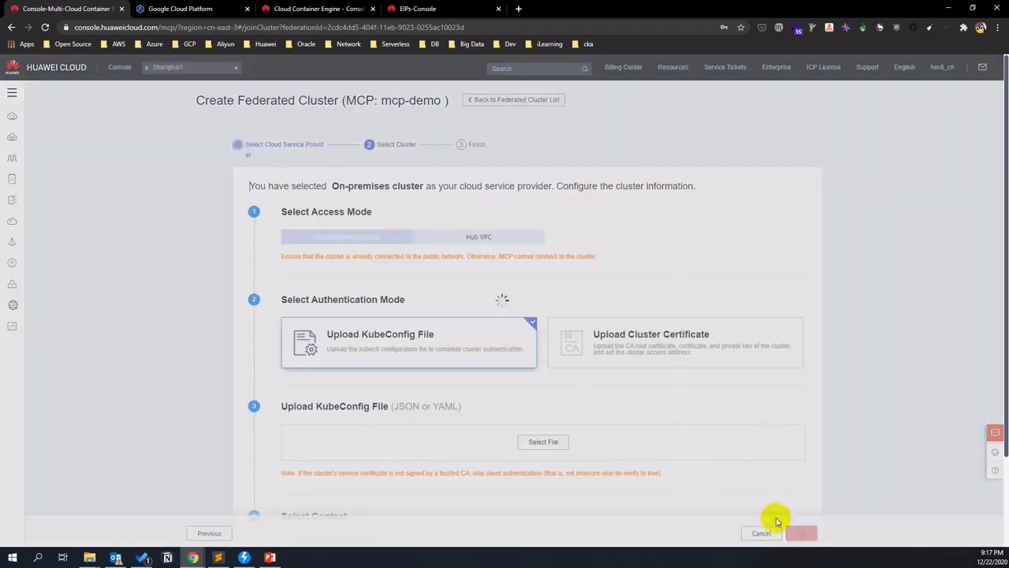
{"action": "scroll", "coordinate": [631, 334], "scroll_direction": "down", "scroll_amount": 2}
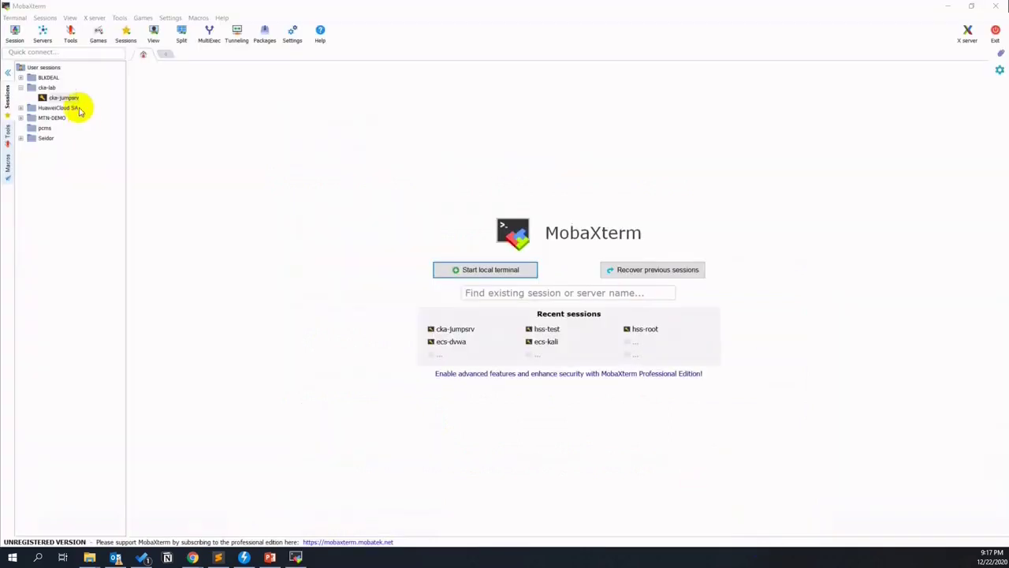
Switch to MobaXterm, open the cka-jumpsrv session and list the cluster's nodes with kubectl get nodes.
{"action": "double_click", "coordinate": [75, 97]}
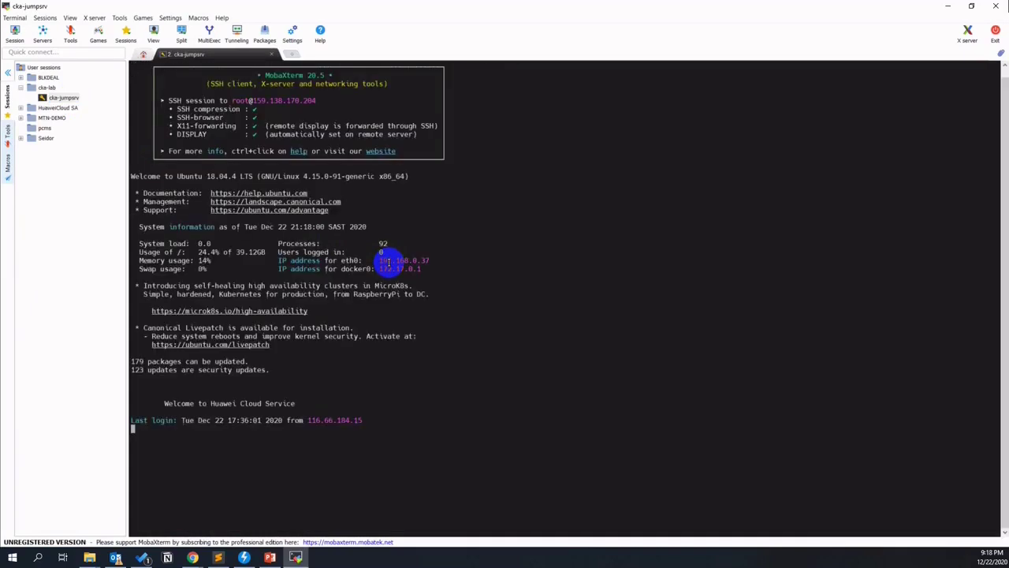
{"action": "key", "text": "Return"}
{"action": "type", "text": "kubec"}
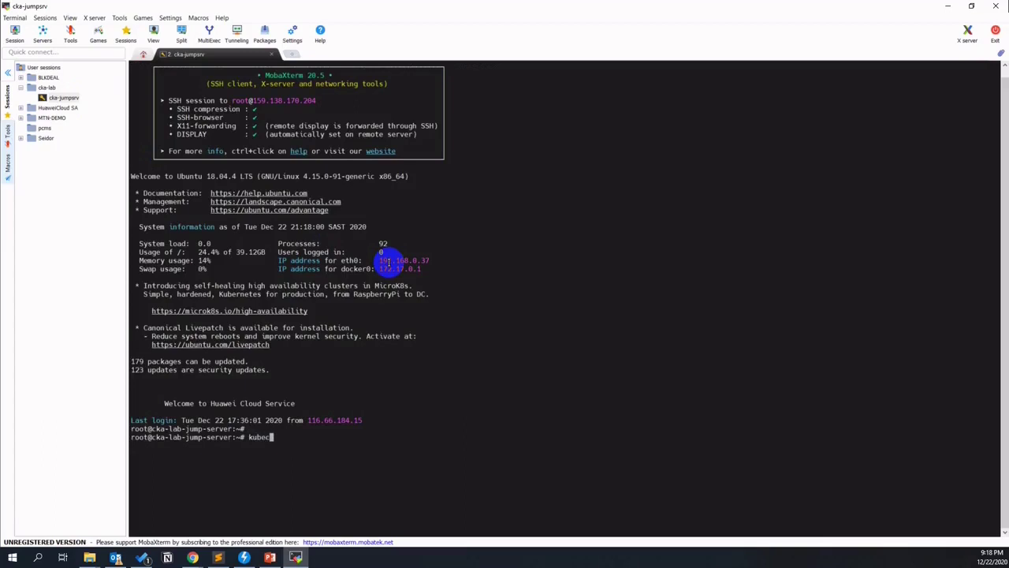
{"action": "type", "text": "tl get n"}
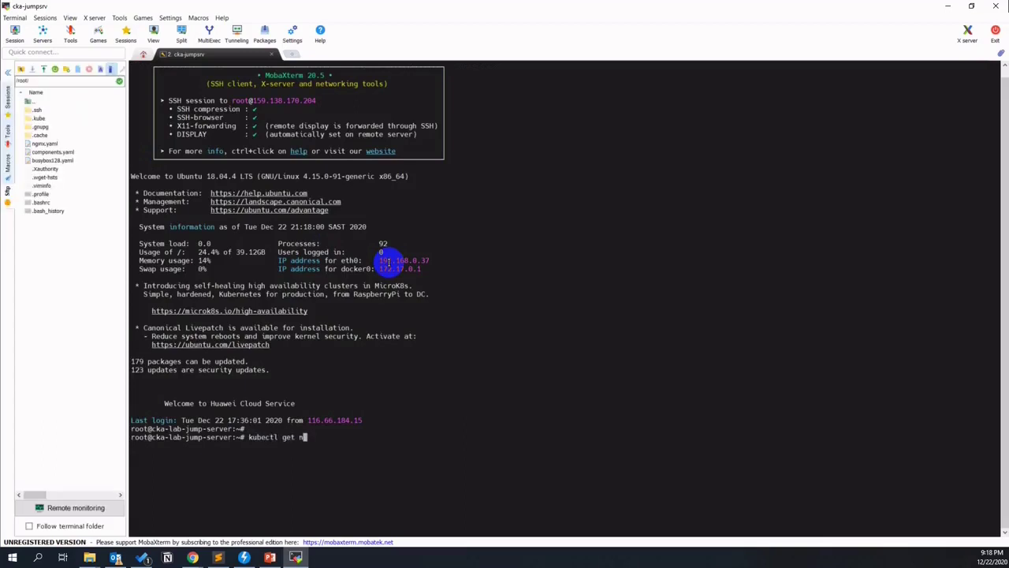
{"action": "type", "text": "odes"}
{"action": "key", "text": "Return"}
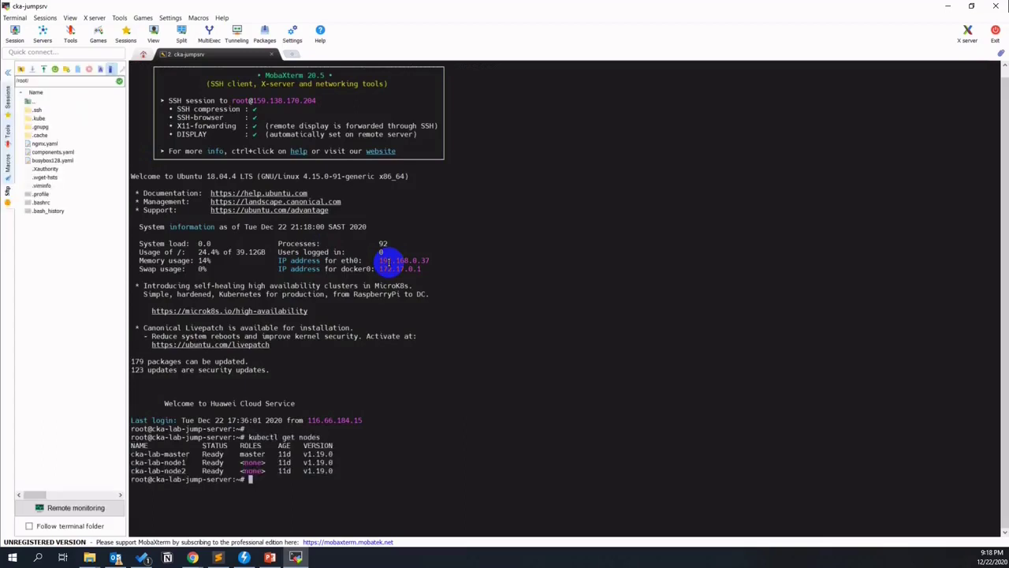
List the nodes in wide format with kubectl get nodes -owide.
{"action": "key", "text": "Up"}
{"action": "type", "text": "-owide"}
{"action": "key", "text": "Return"}
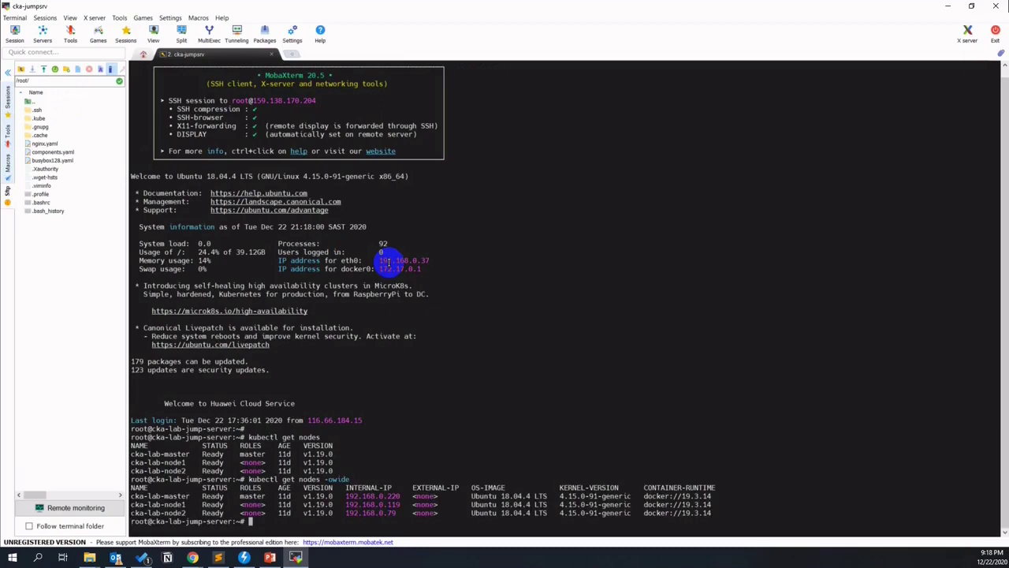
Change to the .kube directory on the jump server and list its files with ls -lrt.
{"action": "key", "text": "Return"}
{"action": "type", "text": "cd ."}
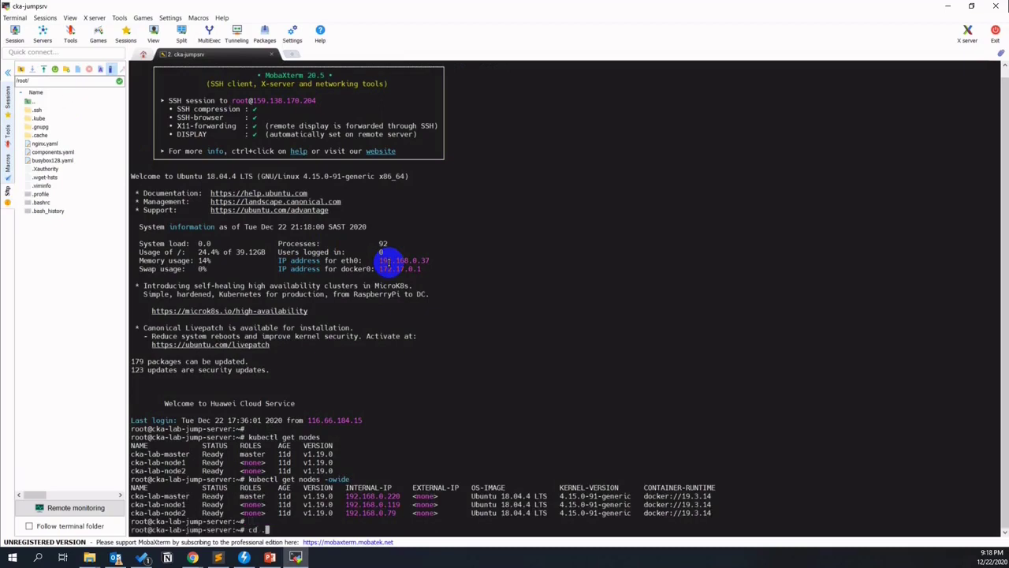
{"action": "type", "text": "kube"}
{"action": "key", "text": "Return"}
{"action": "type", "text": "ls -lrt"}
{"action": "key", "text": "Return"}
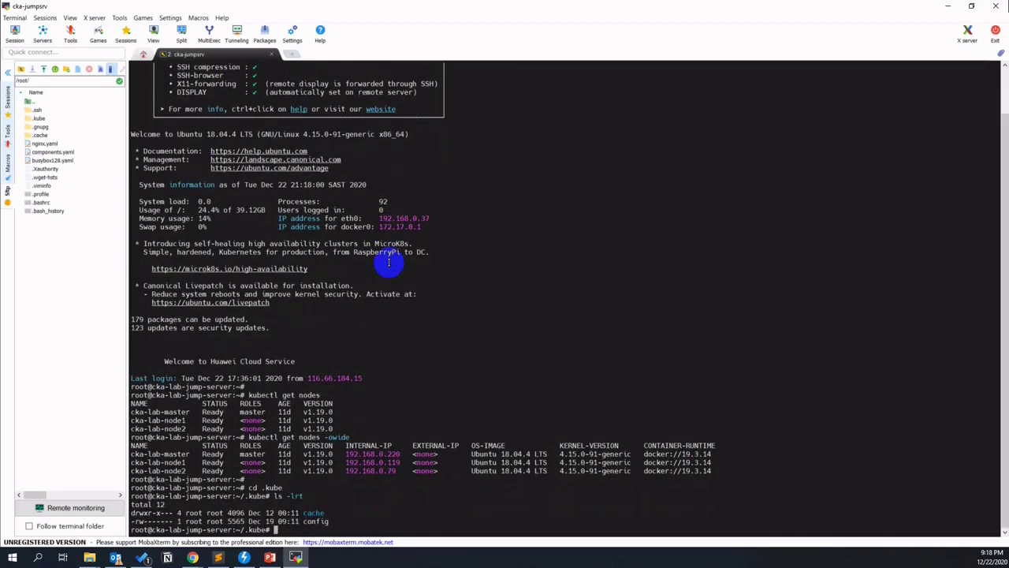
Display the contents of the jump server's kubeconfig file with more config.
{"action": "type", "text": "more config"}
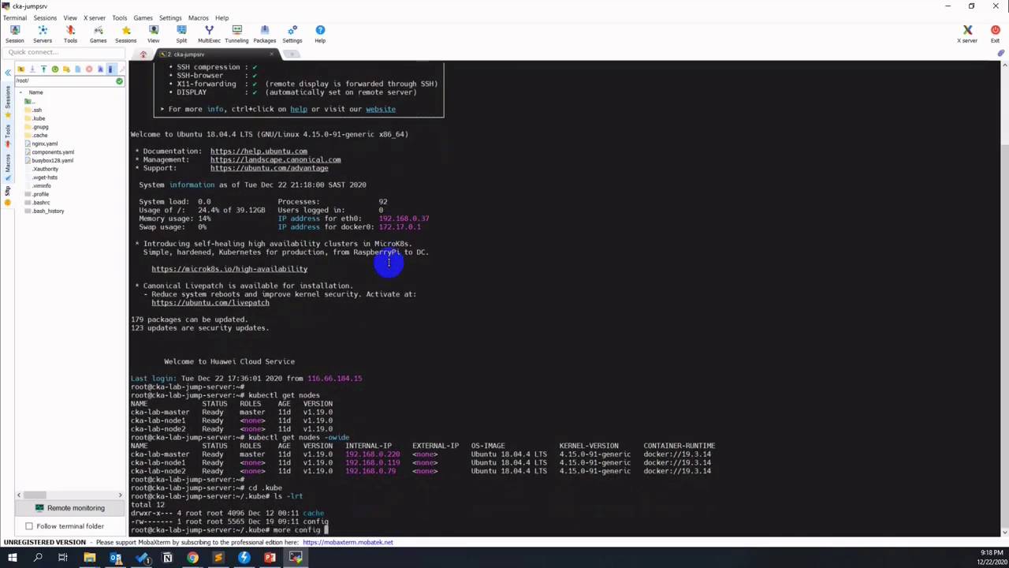
{"action": "key", "text": "Return"}
{"action": "key", "text": "Return"}
{"action": "key", "text": "Return"}
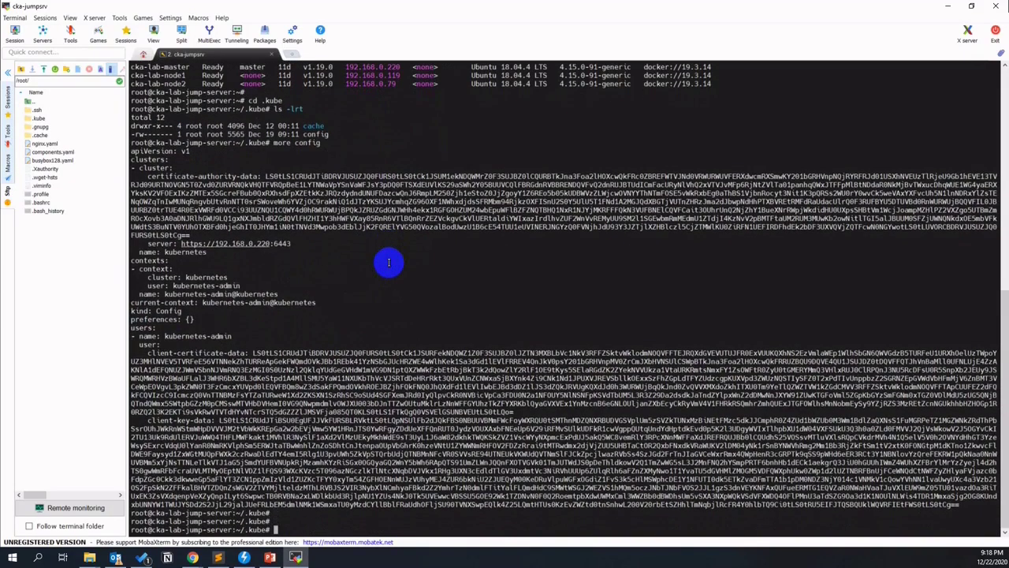
{"action": "left_click_drag", "start_coordinate": [387, 410], "coordinate": [264, 203]}
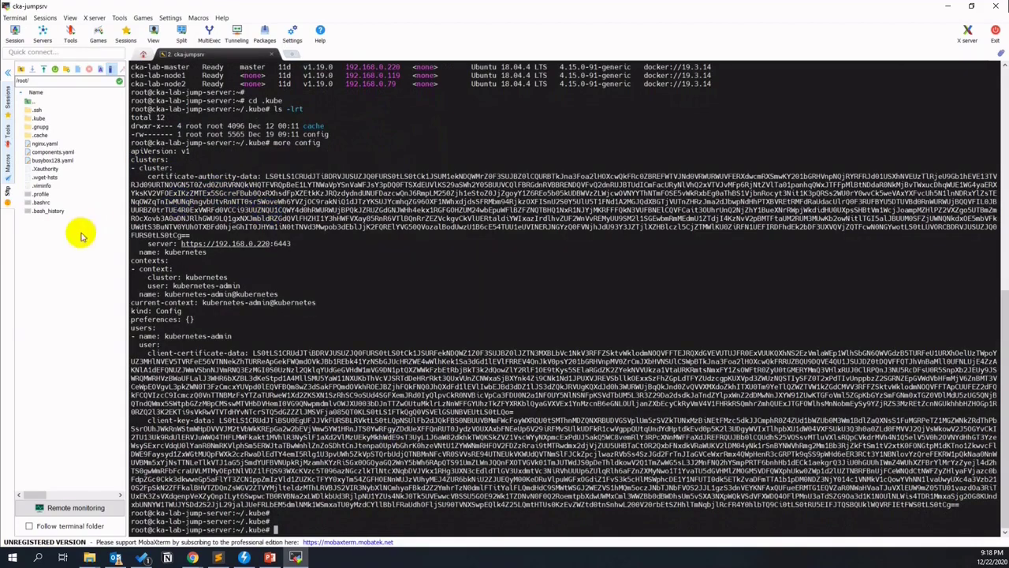
Download the config file from the jump server's /root/.kube folder to the local computer and put the MobaXterm window away.
{"action": "left_click", "coordinate": [171, 227]}
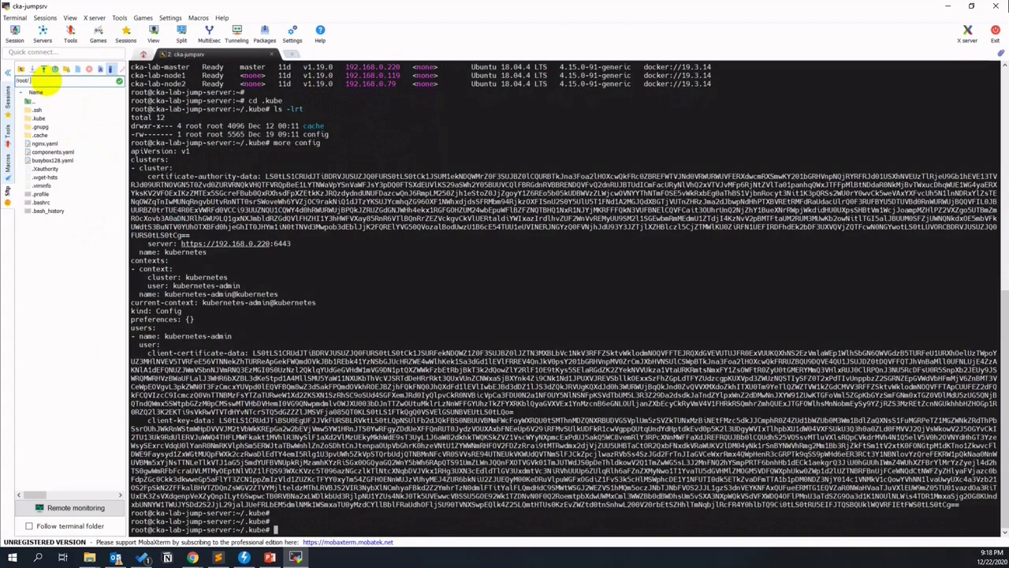
{"action": "key", "text": "Return"}
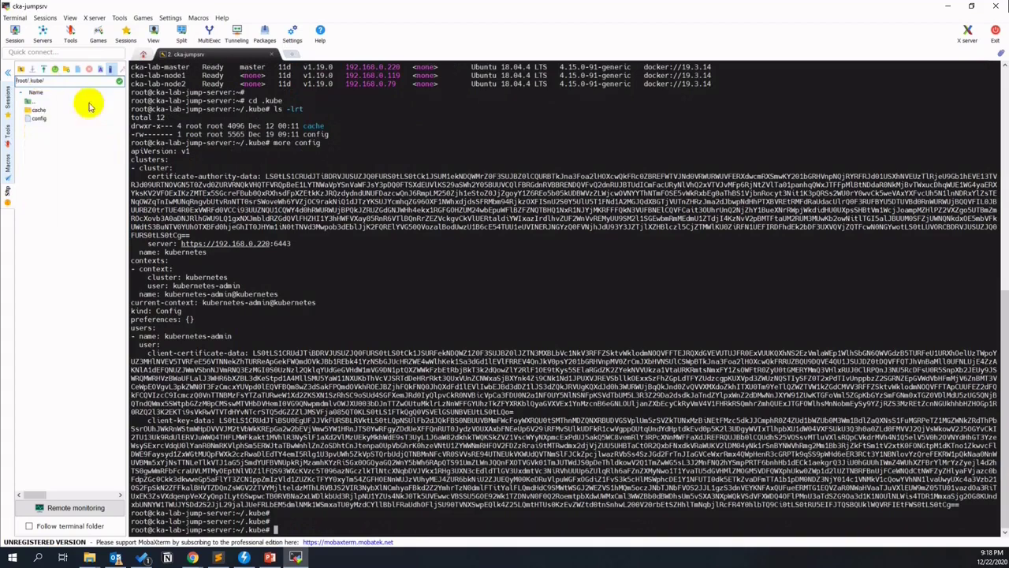
{"action": "left_click", "coordinate": [36, 118]}
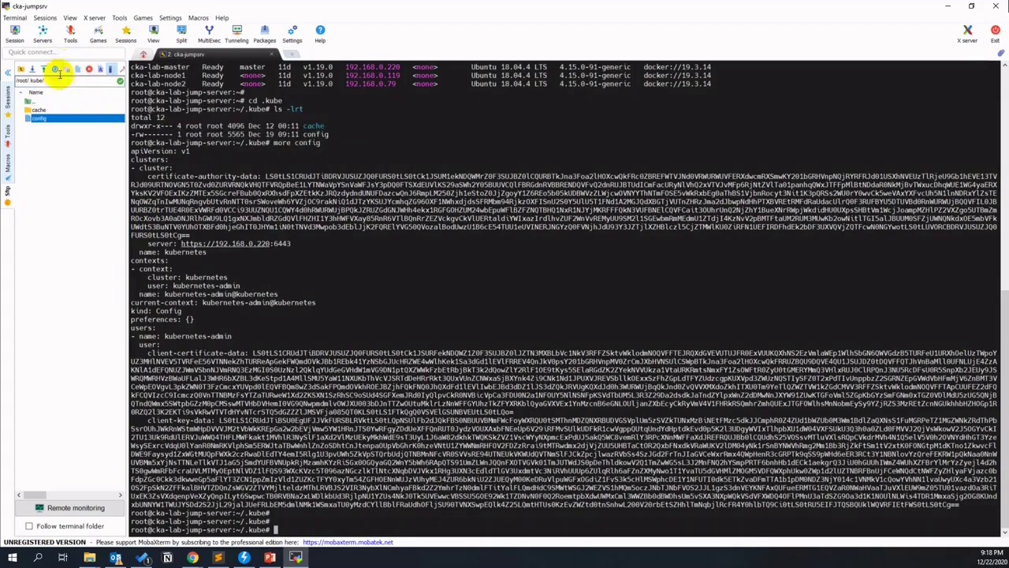
{"action": "left_click", "coordinate": [32, 69]}
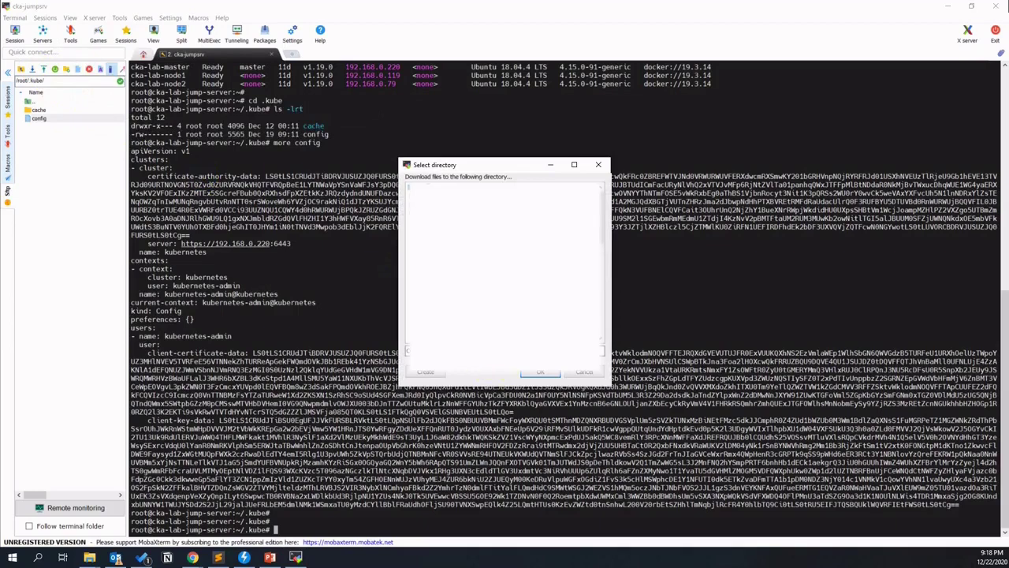
{"action": "left_click", "coordinate": [527, 374]}
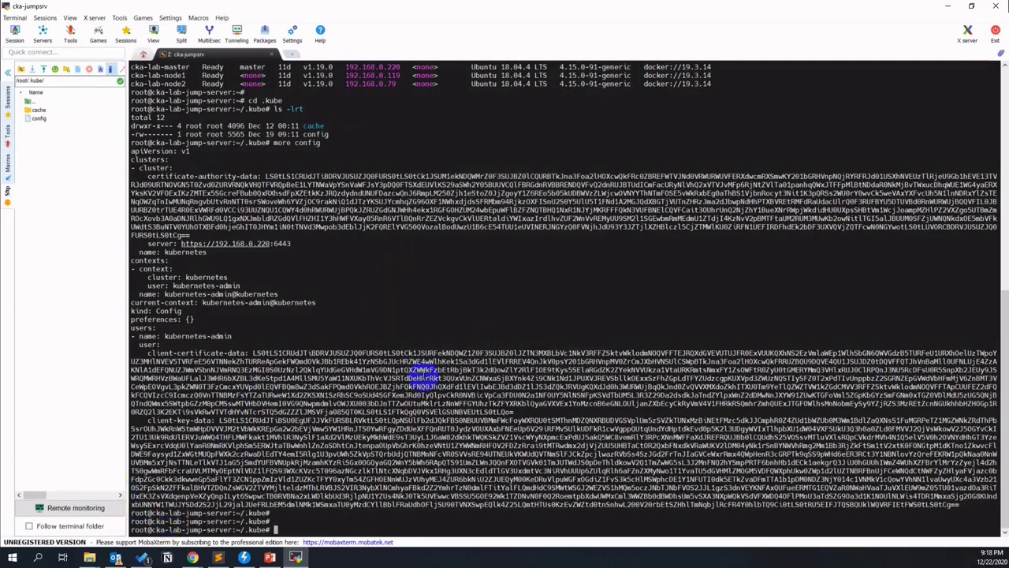
{"action": "left_click", "coordinate": [972, 6]}
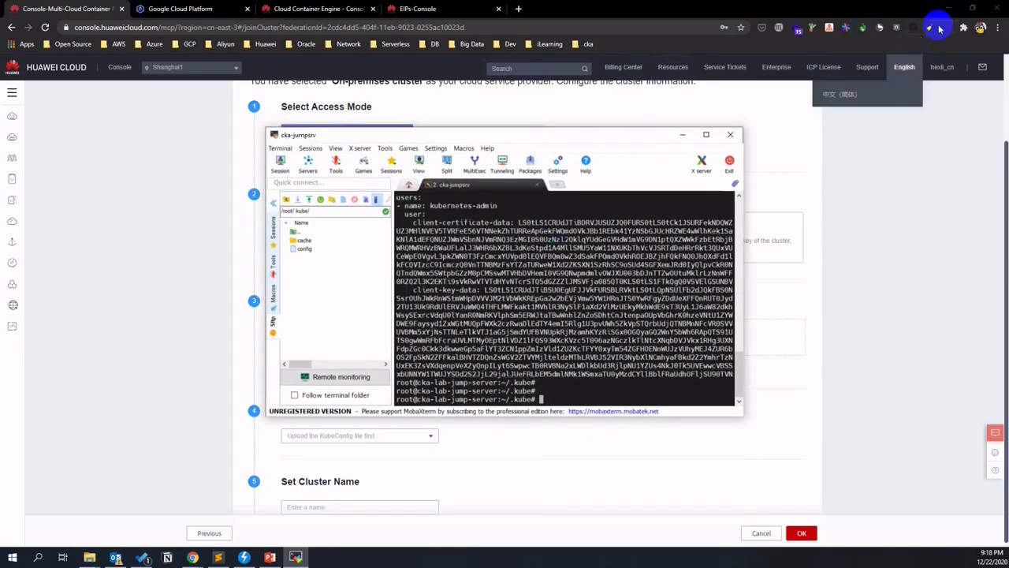
{"action": "left_click", "coordinate": [683, 137]}
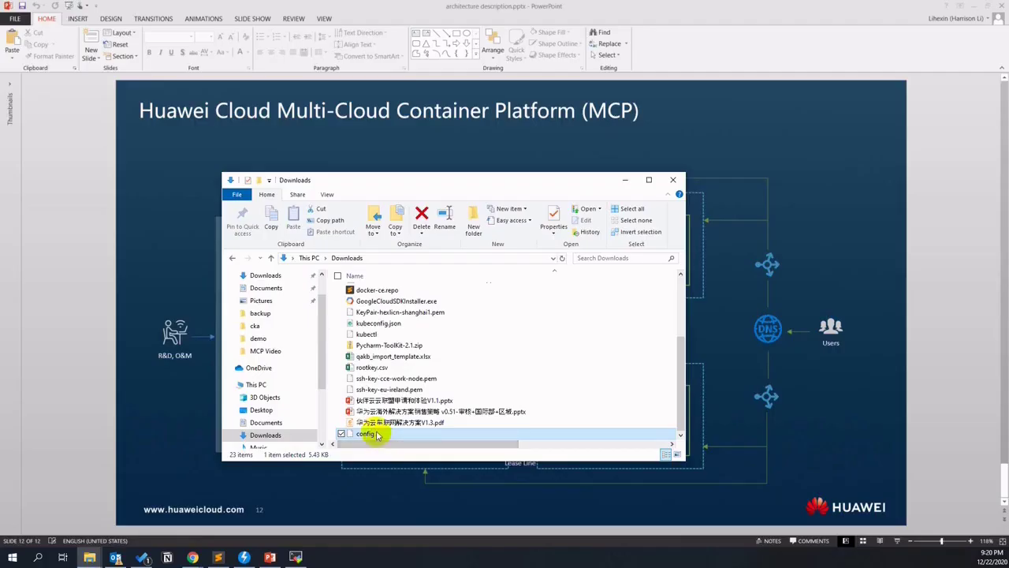
Rename the downloaded config file in the Downloads folder as config-local.yaml and put the folder window away.
{"action": "type", "text": "config"}
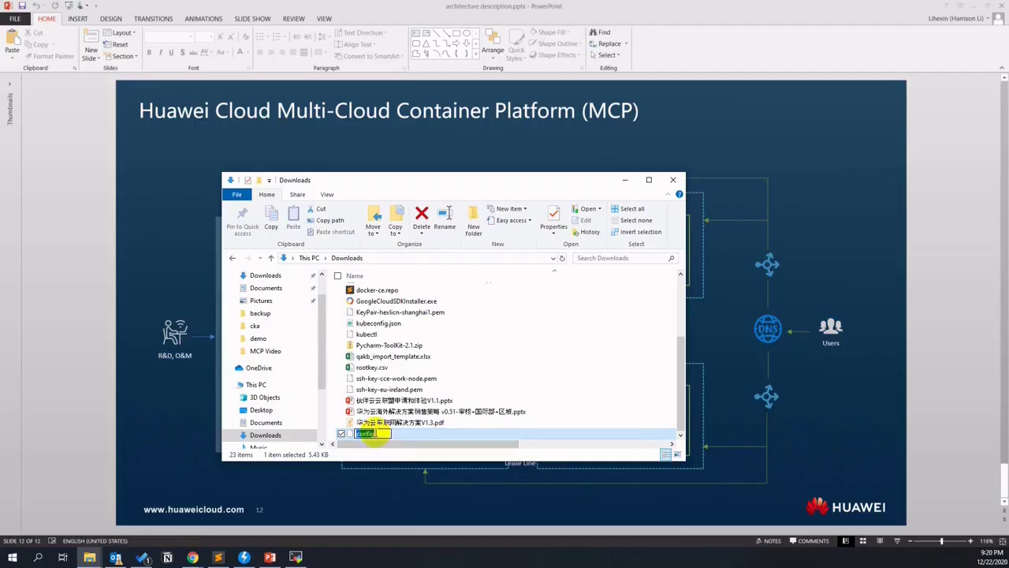
{"action": "type", "text": "-local"}
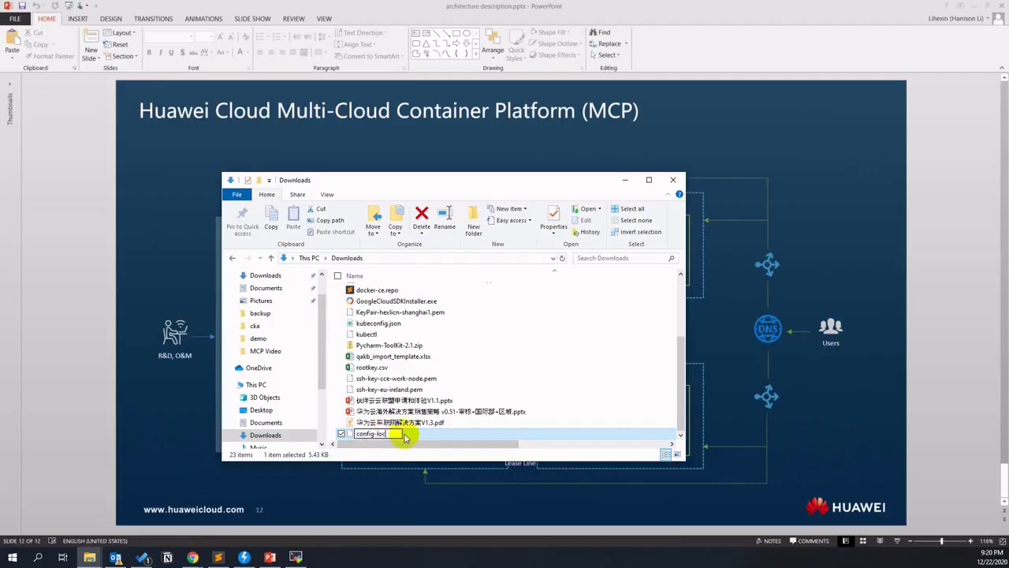
{"action": "type", "text": ".yaml"}
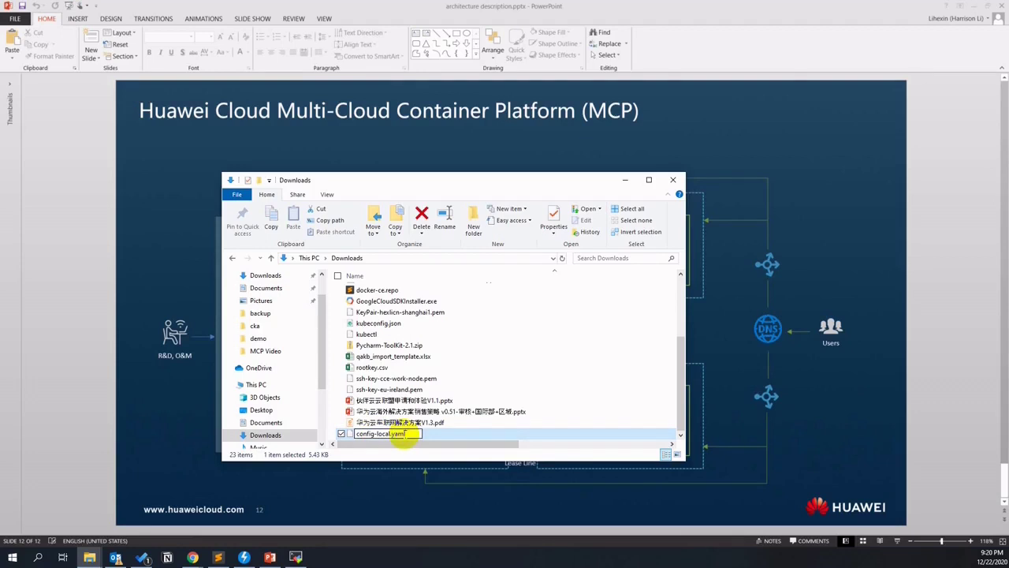
{"action": "key", "text": "Return"}
{"action": "left_click", "coordinate": [624, 181]}
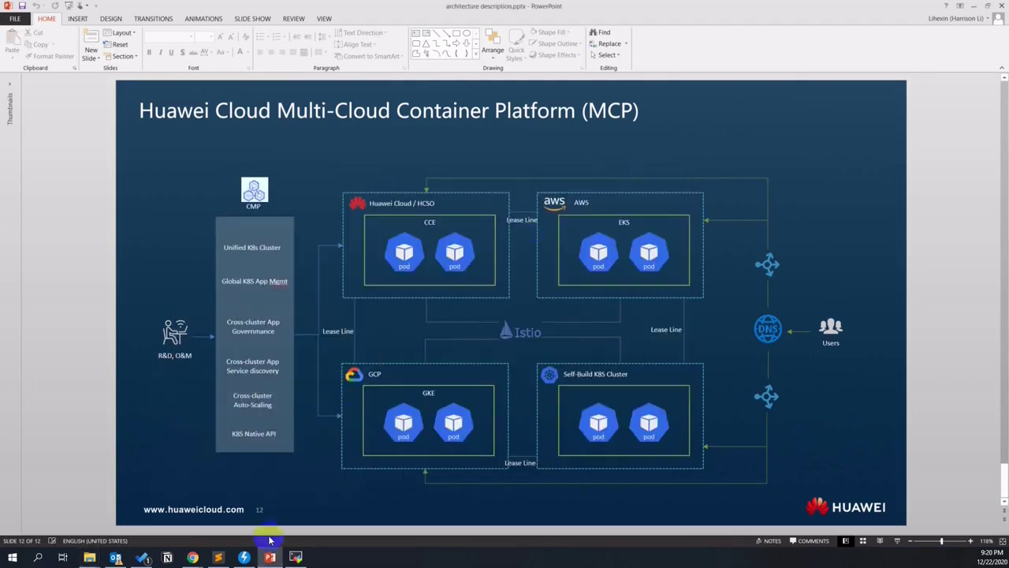
Switch to Chrome, close the two tabs showing the config file and return to the Multi-Cloud Container console page.
{"action": "mouse_move", "coordinate": [191, 558]}
{"action": "left_click", "coordinate": [140, 510]}
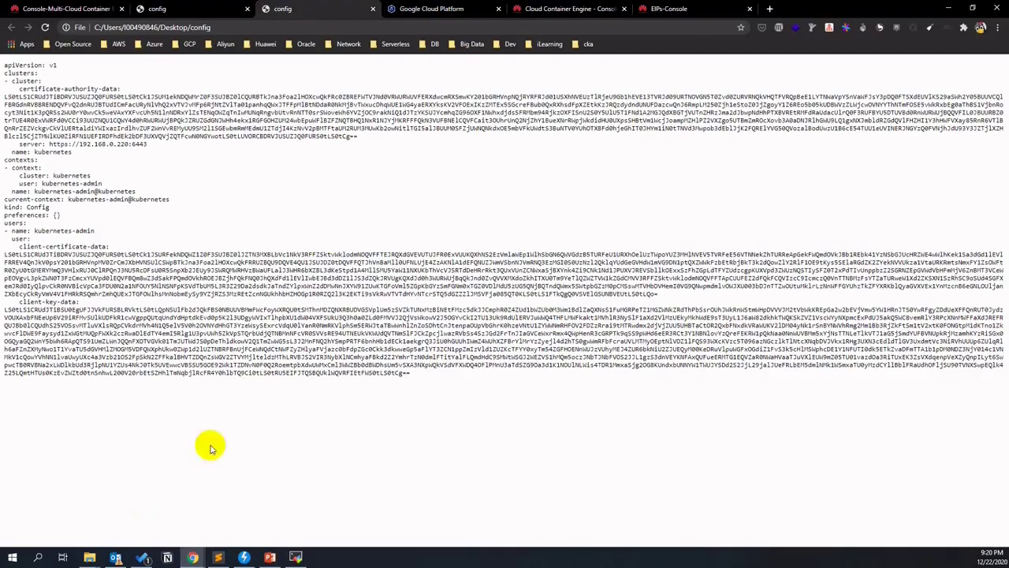
{"action": "left_click", "coordinate": [373, 8]}
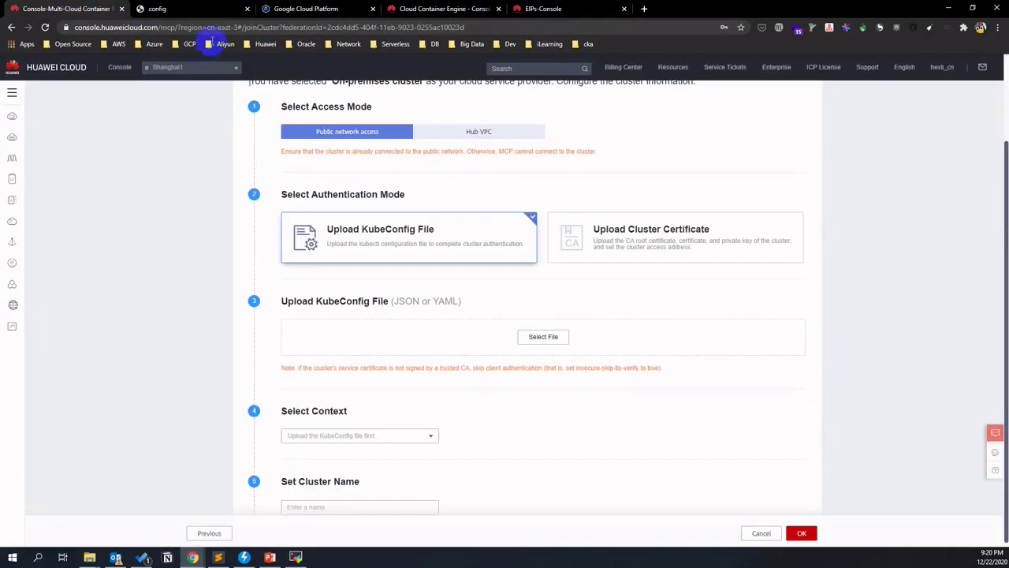
{"action": "left_click", "coordinate": [212, 10]}
{"action": "left_click", "coordinate": [247, 11]}
{"action": "left_click", "coordinate": [101, 10]}
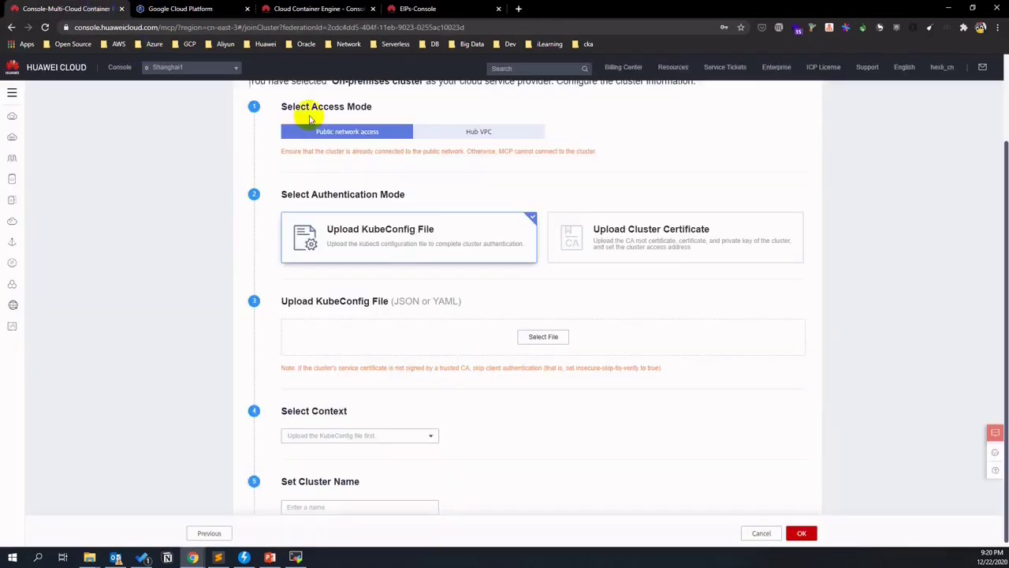
Upload config-local.yaml as the on-premises cluster's KubeConfig file and set the cluster name to k8s-cluster-op.
{"action": "left_click", "coordinate": [535, 337]}
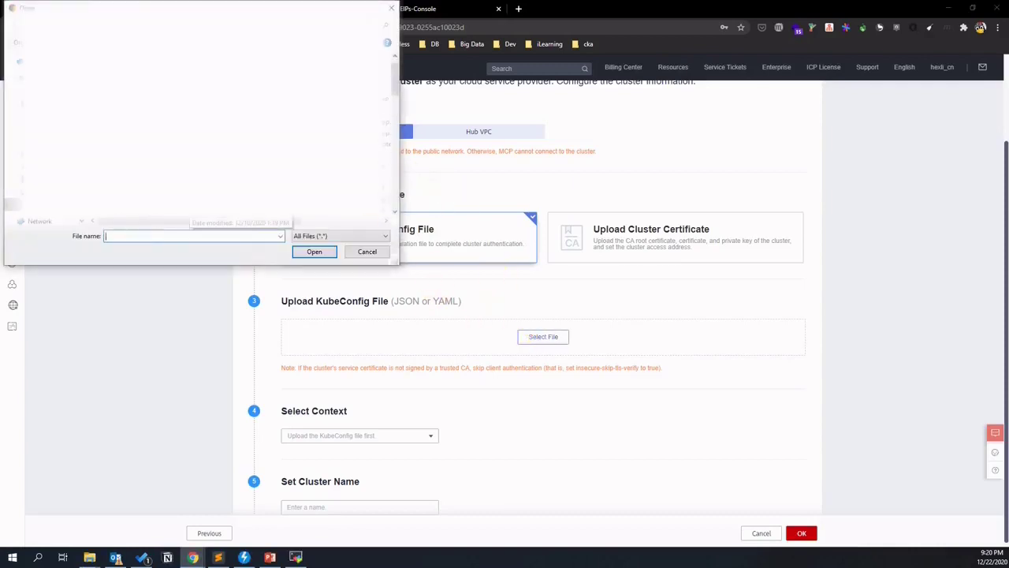
{"action": "double_click", "coordinate": [154, 218]}
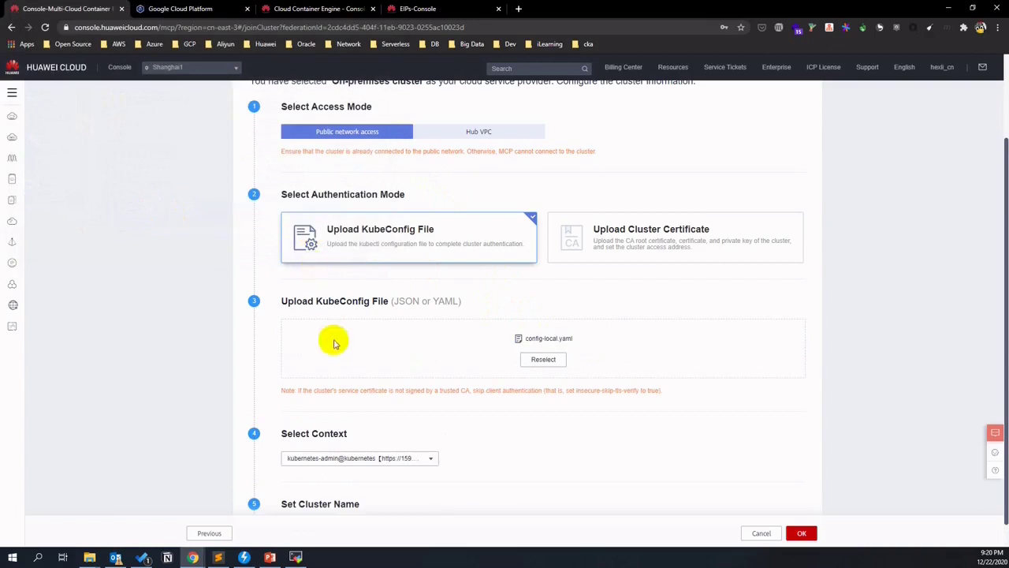
{"action": "scroll", "coordinate": [425, 422], "scroll_direction": "down", "scroll_amount": 1}
{"action": "left_click", "coordinate": [370, 502]}
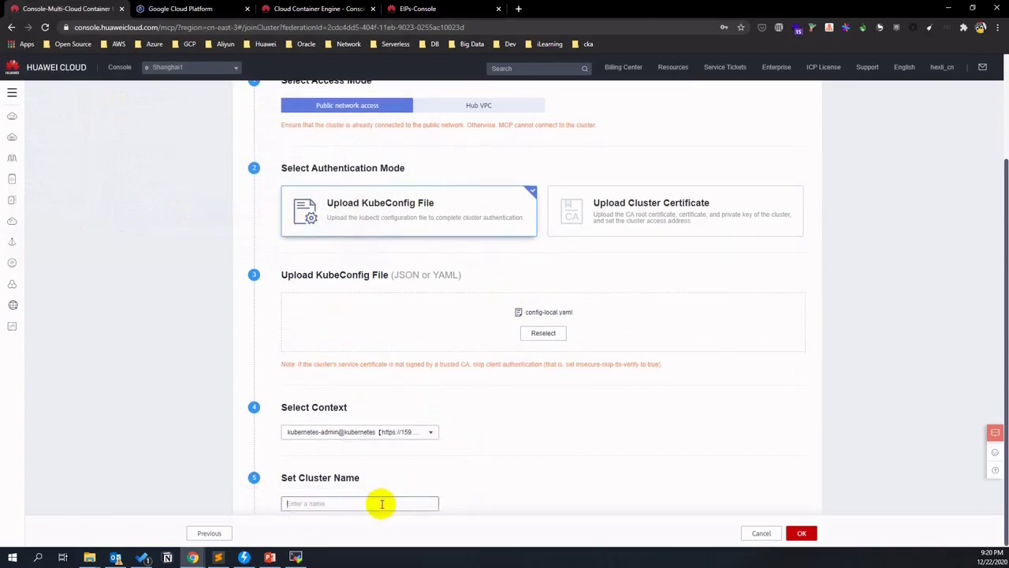
{"action": "type", "text": "k8s"}
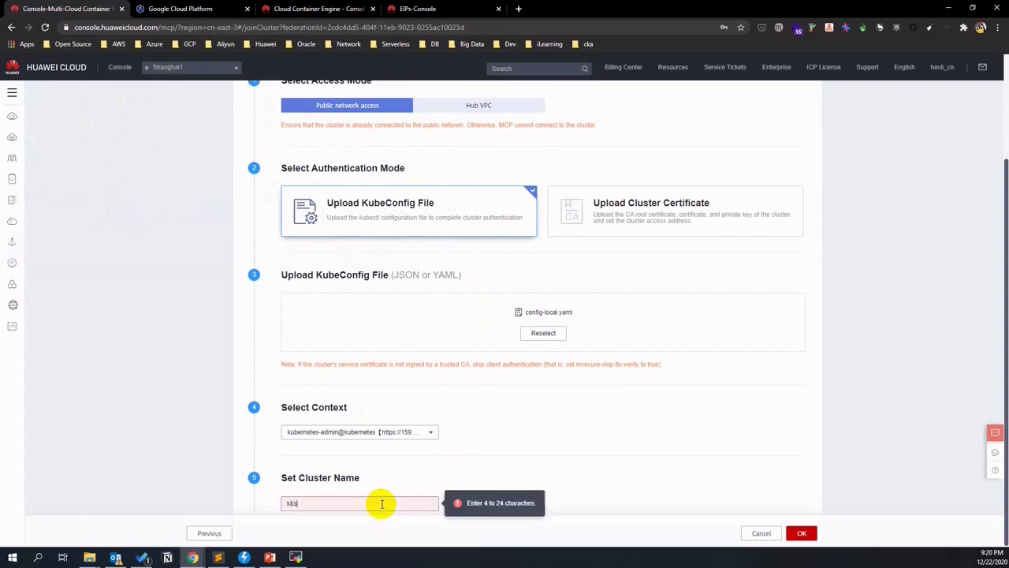
{"action": "type", "text": "-cluster-"}
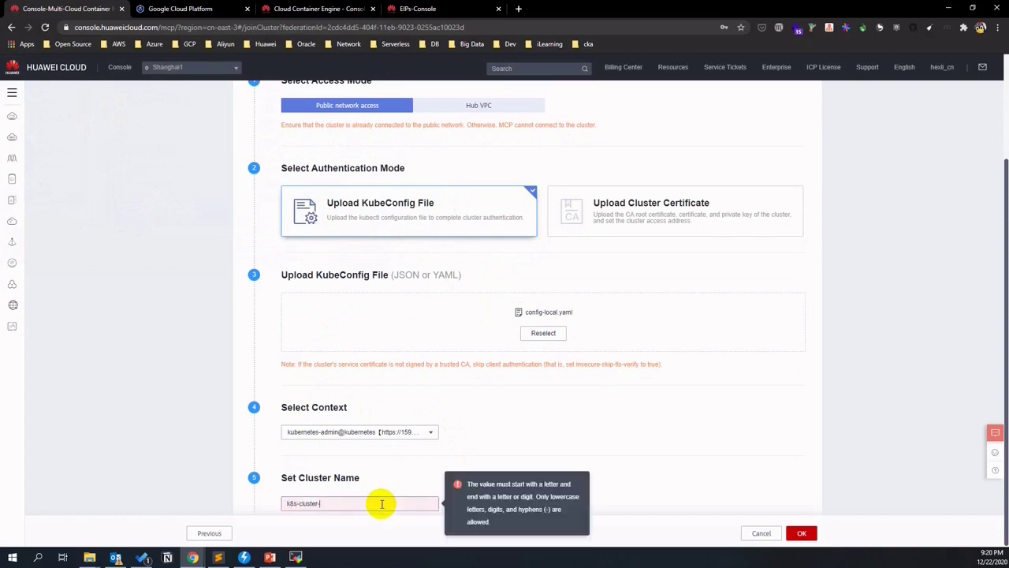
{"action": "type", "text": "op"}
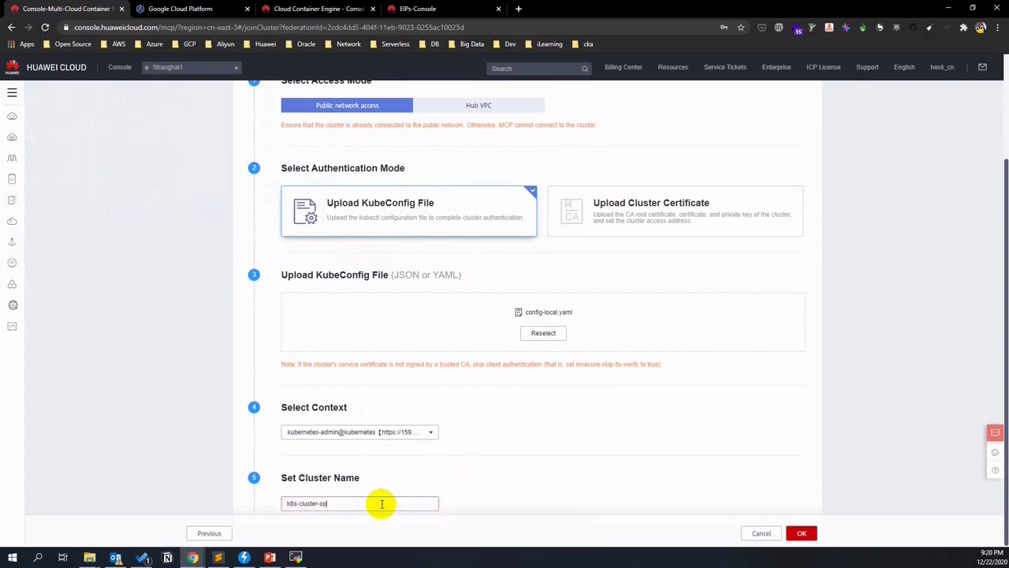
Submit k8s-cluster-op for admission verification, confirm creating the federated cluster and return to the federated cluster list.
{"action": "left_click", "coordinate": [796, 533]}
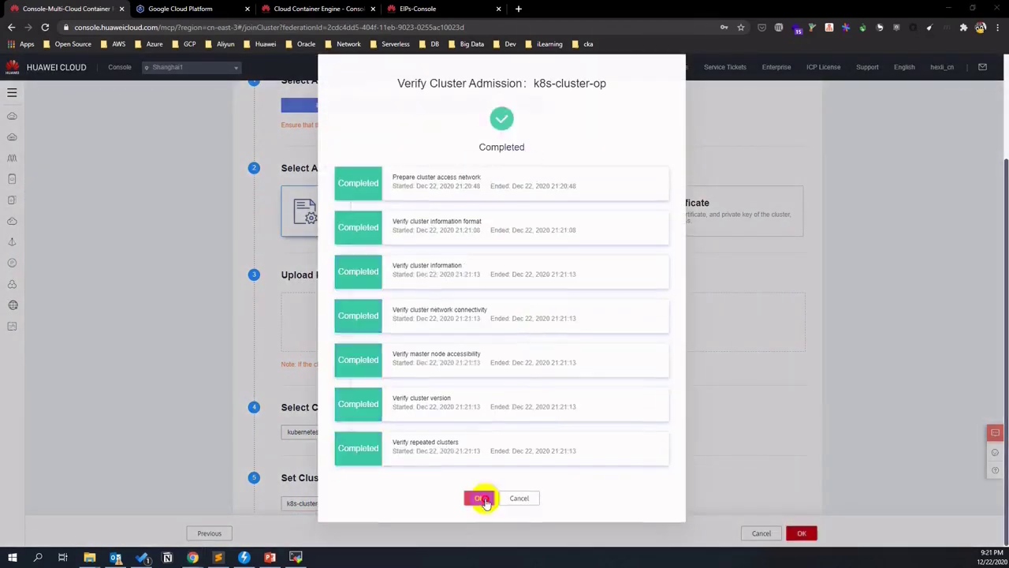
{"action": "left_click", "coordinate": [481, 499]}
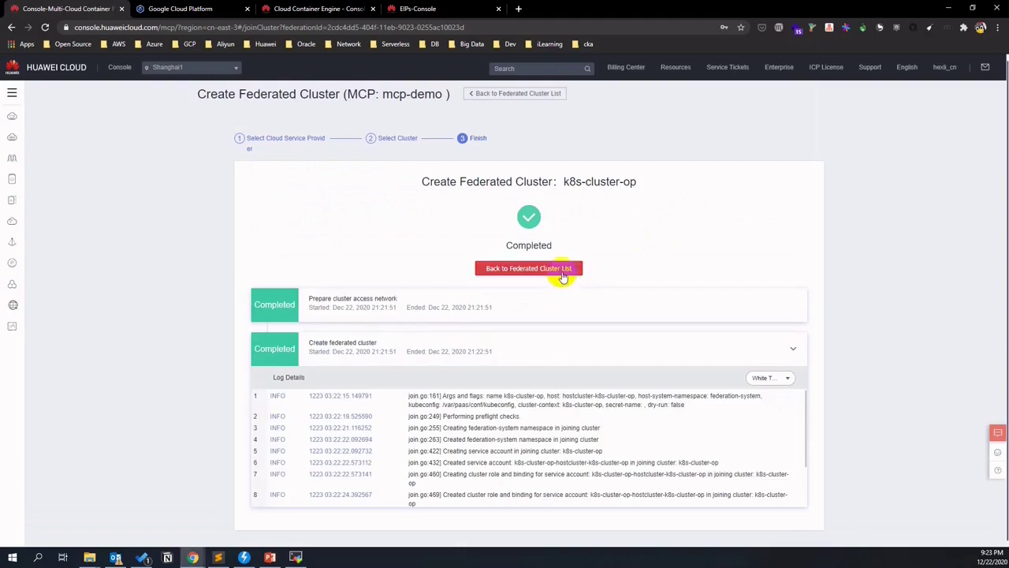
{"action": "left_click", "coordinate": [562, 272]}
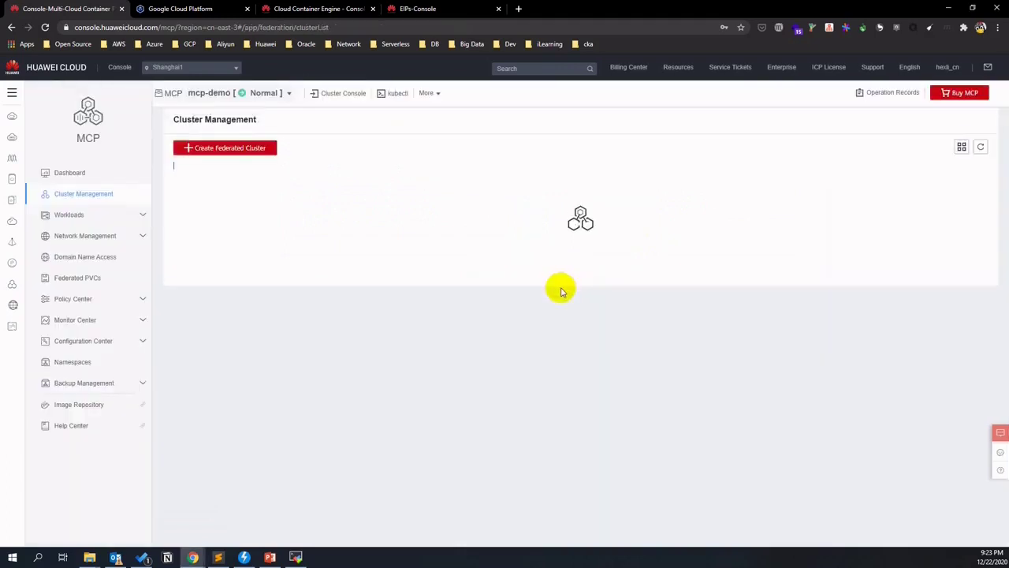
{"action": "left_click", "coordinate": [237, 186]}
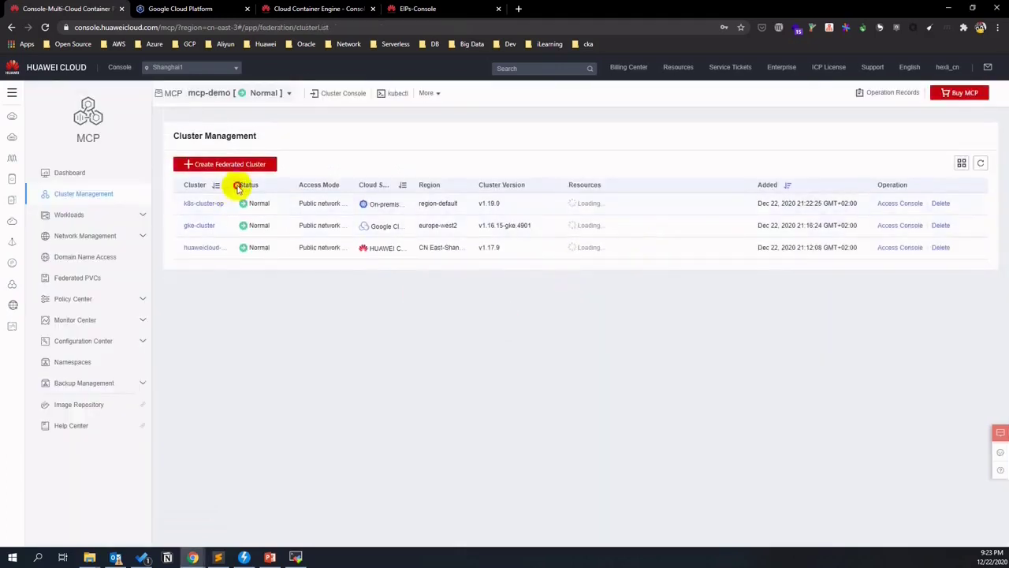
Widen the Cluster, Access Mode, Cloud Service Provider and Region columns of the cluster list so their full values can be read.
{"action": "left_click_drag", "start_coordinate": [232, 186], "coordinate": [273, 187]}
{"action": "left_click_drag", "start_coordinate": [393, 184], "coordinate": [433, 184]}
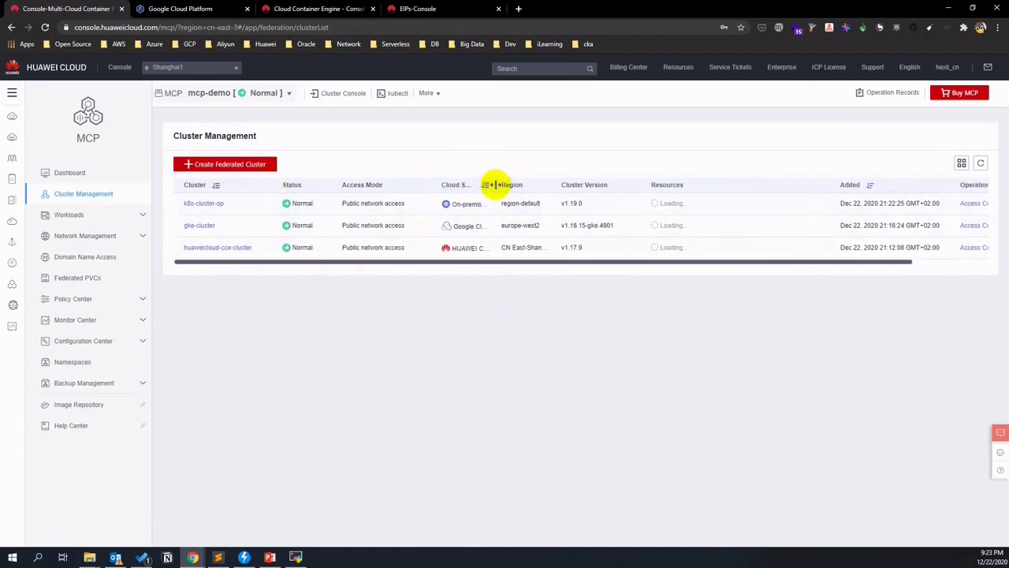
{"action": "left_click_drag", "start_coordinate": [494, 184], "coordinate": [528, 185]}
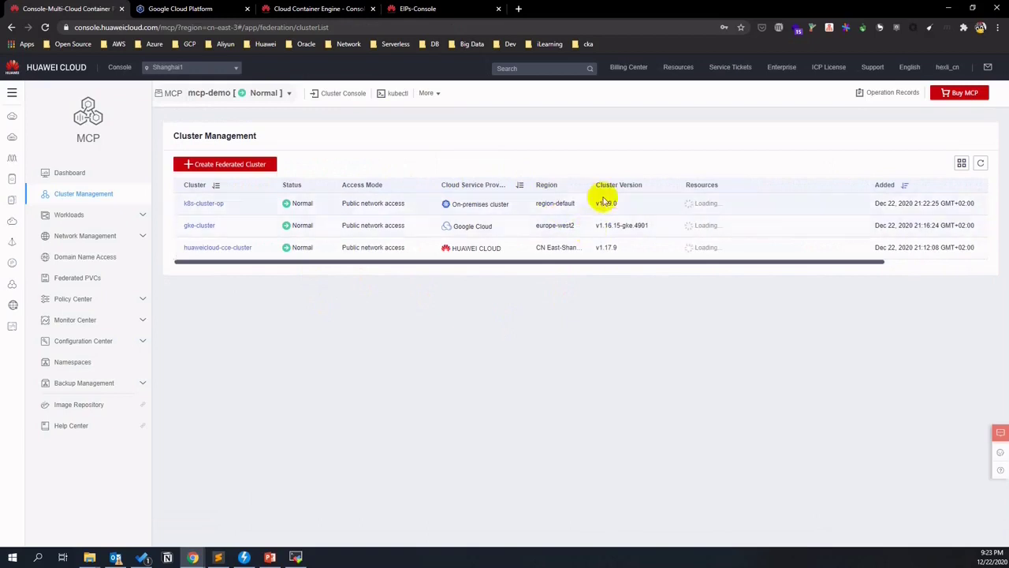
{"action": "left_click_drag", "start_coordinate": [589, 187], "coordinate": [619, 185]}
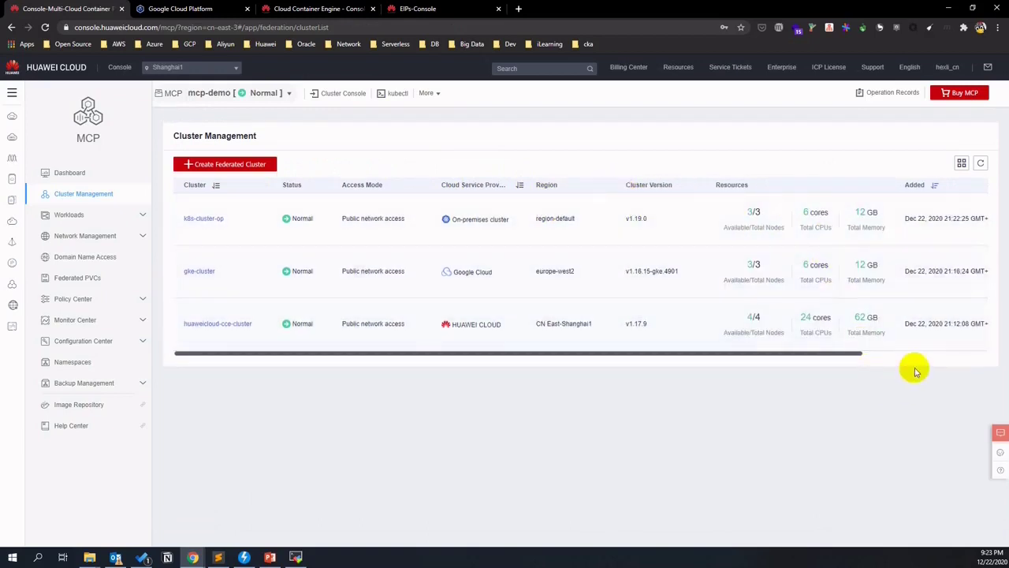
Open the console of gke-cluster and dismiss the Switch Cluster tip.
{"action": "mouse_move", "coordinate": [856, 352]}
{"action": "left_mouse_down"}
{"action": "mouse_move", "coordinate": [974, 350]}
{"action": "mouse_move", "coordinate": [845, 358]}
{"action": "left_mouse_up"}
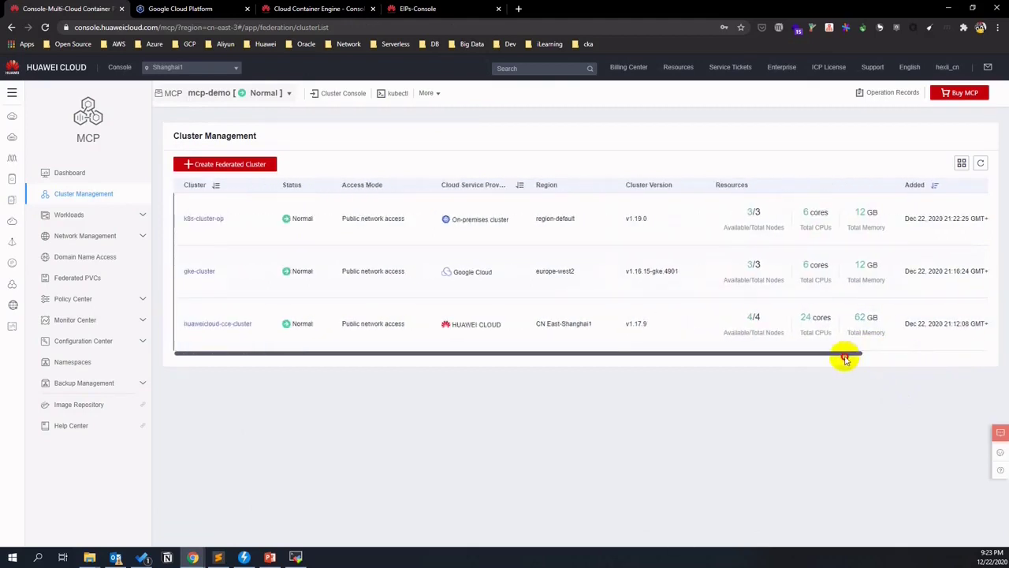
{"action": "left_click_drag", "start_coordinate": [845, 359], "coordinate": [999, 347]}
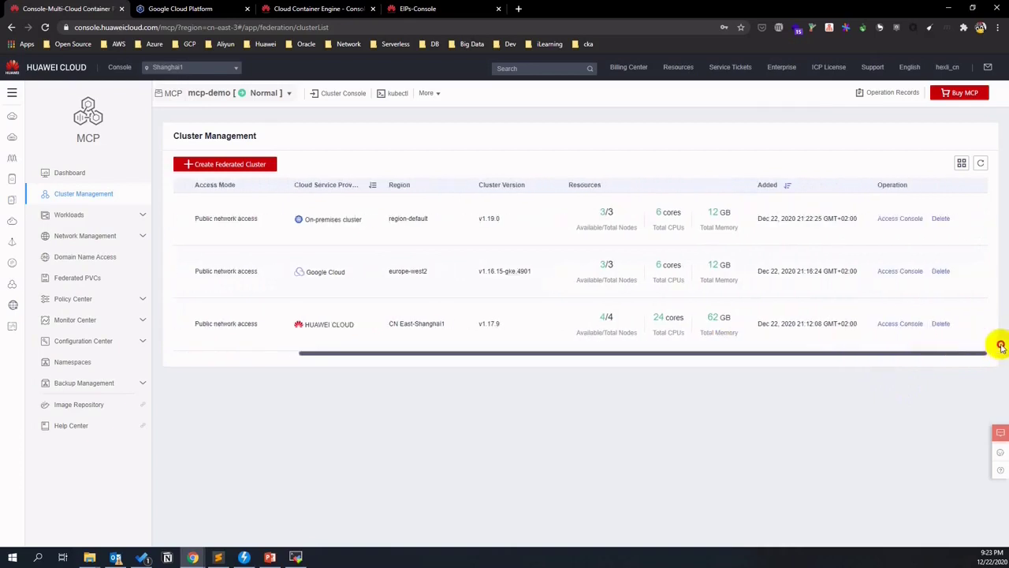
{"action": "left_click", "coordinate": [900, 273]}
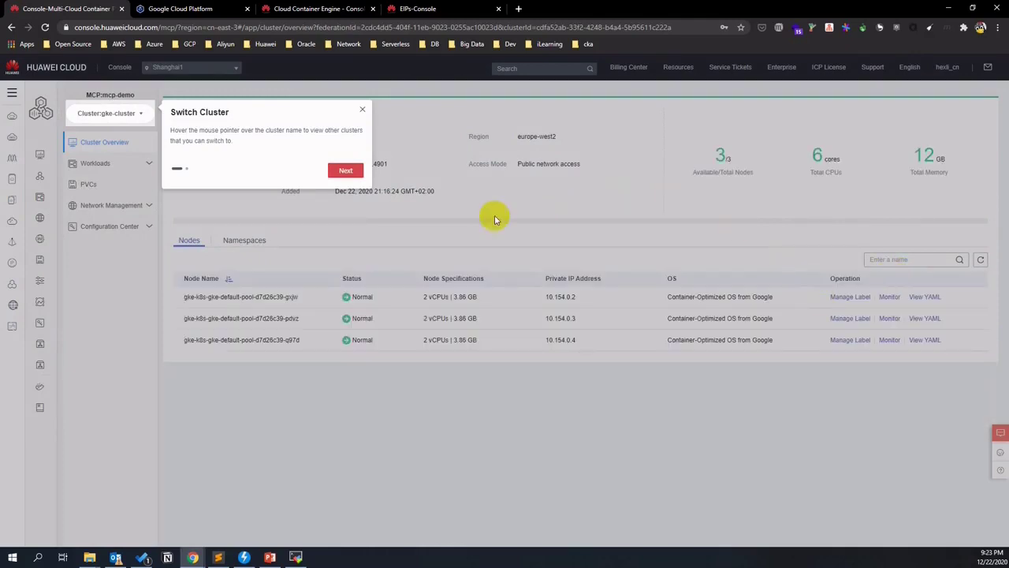
{"action": "left_click", "coordinate": [362, 109]}
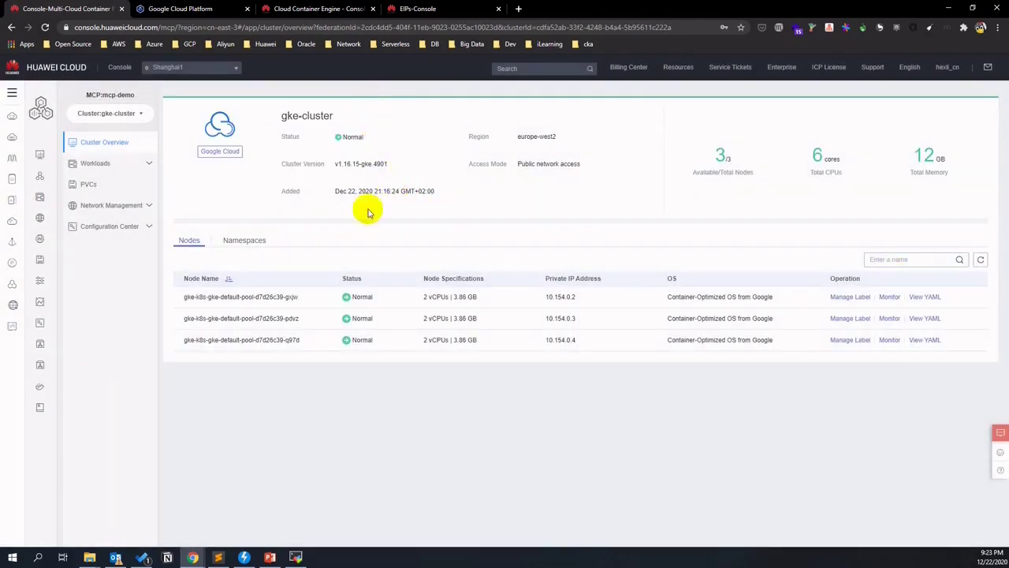
Create a namespace named new-ns in gke-cluster.
{"action": "left_click", "coordinate": [252, 240]}
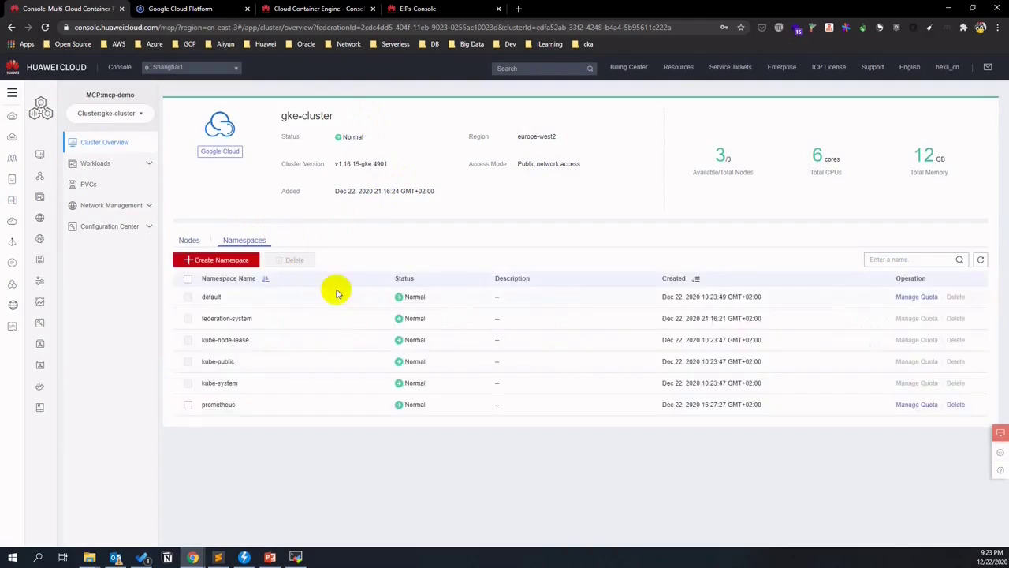
{"action": "left_click", "coordinate": [243, 260]}
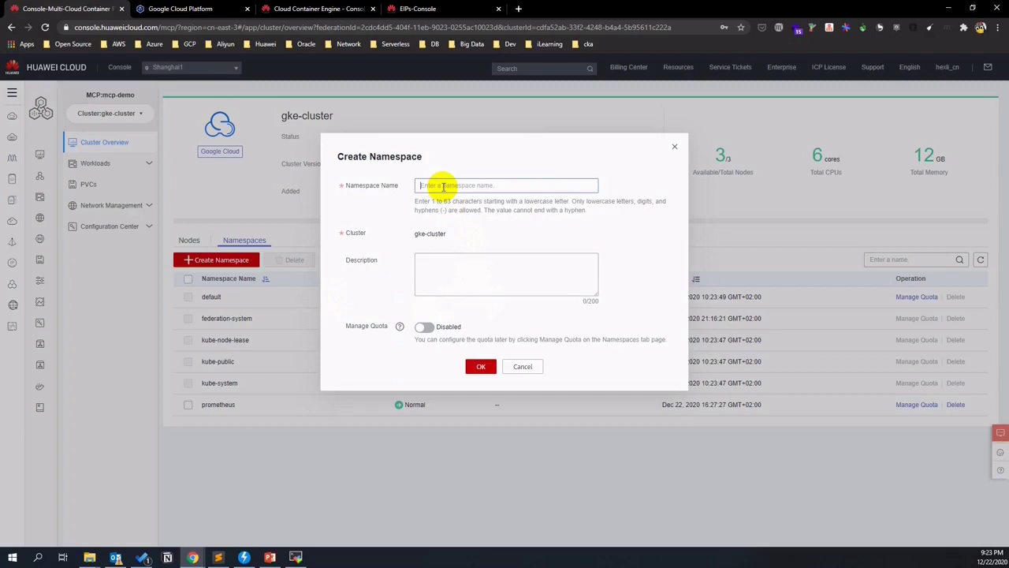
{"action": "type", "text": "new-ns"}
{"action": "left_click", "coordinate": [480, 366]}
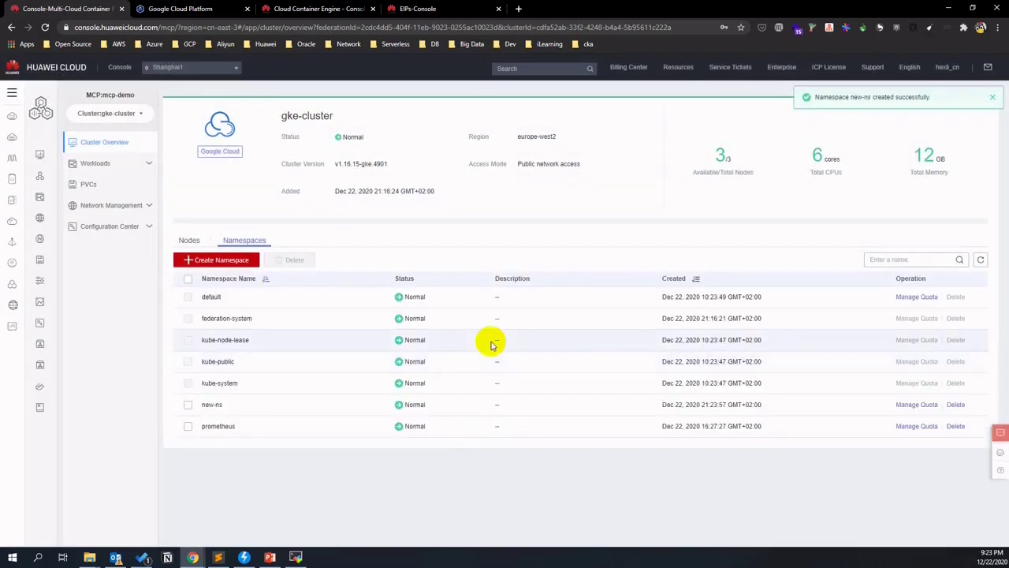
Delete the new-ns namespace from gke-cluster, confirming with DELETE.
{"action": "left_click", "coordinate": [956, 404]}
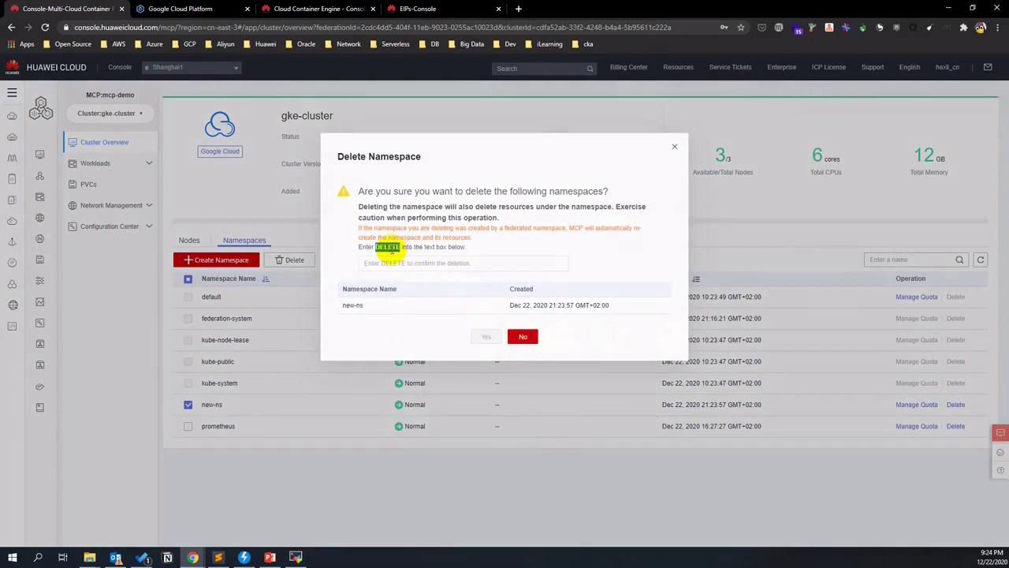
{"action": "type", "text": "DELETE"}
{"action": "left_click", "coordinate": [485, 337]}
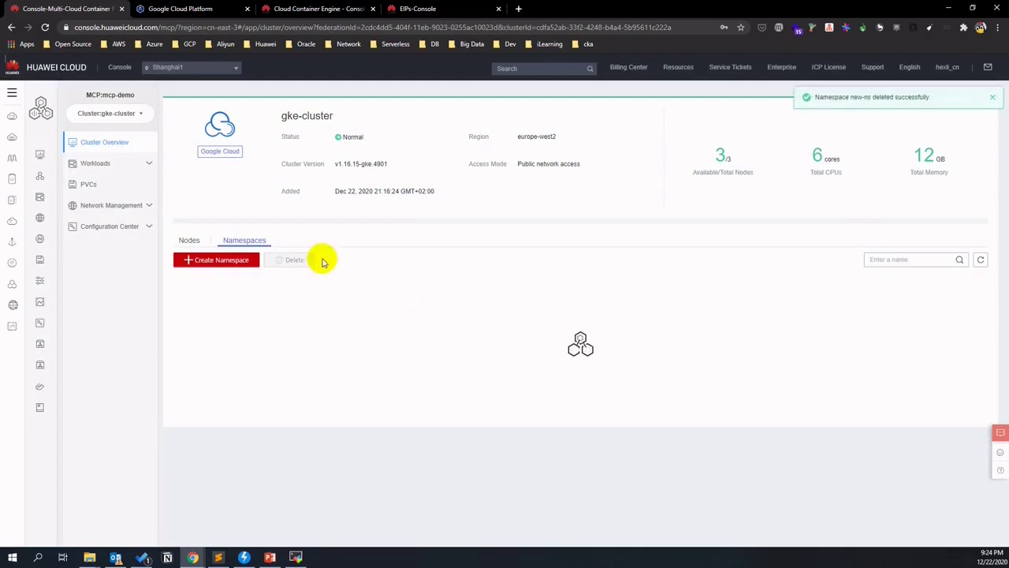
Examine the YAML of the first gke-cluster node, whose name ends in gxjw, and close it.
{"action": "left_click", "coordinate": [189, 241]}
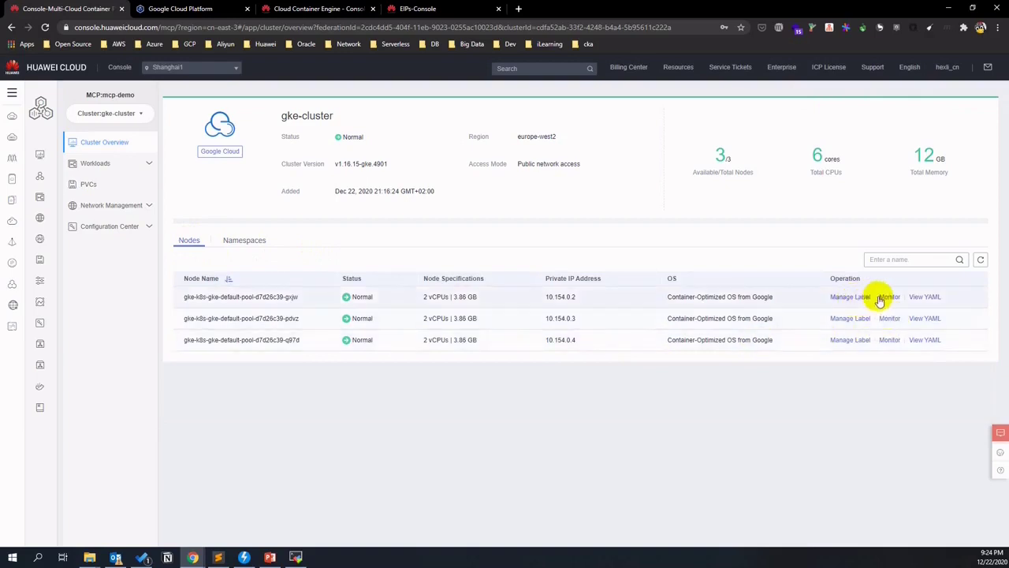
{"action": "left_click", "coordinate": [921, 298]}
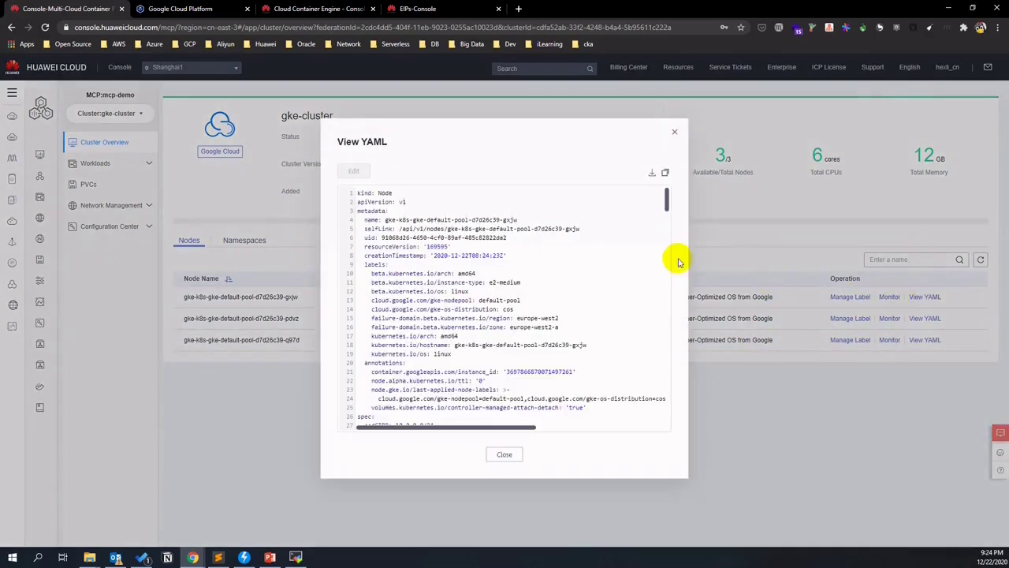
{"action": "scroll", "coordinate": [592, 288], "scroll_direction": "down", "scroll_amount": 5}
{"action": "scroll", "coordinate": [595, 284], "scroll_direction": "down", "scroll_amount": 8}
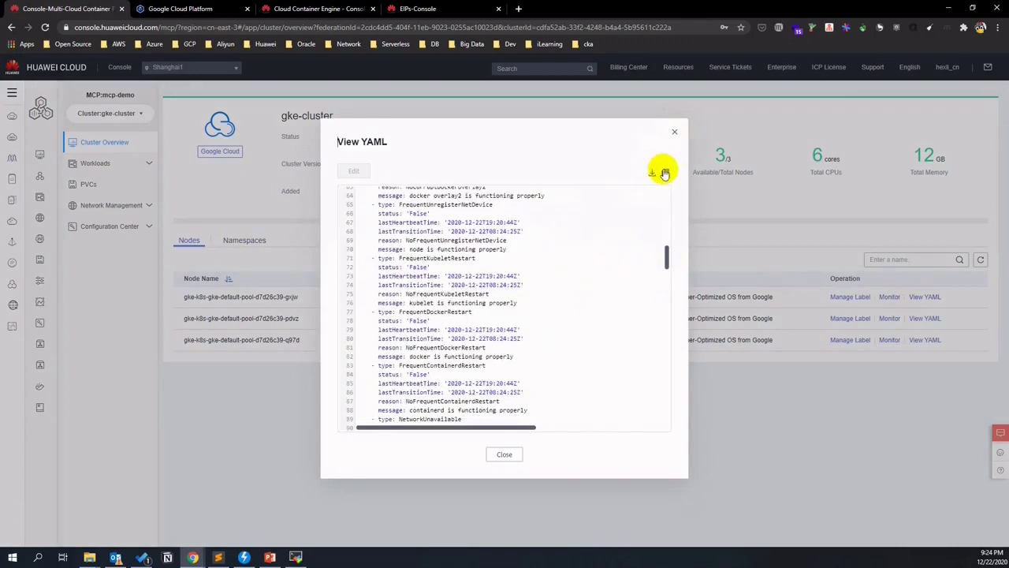
{"action": "left_click", "coordinate": [673, 132]}
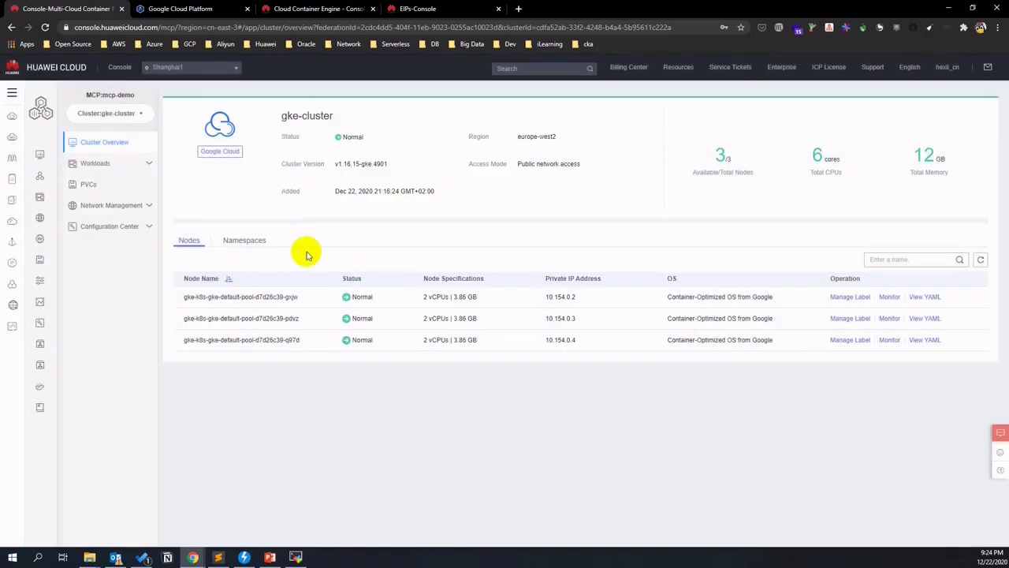
Review the labels of the gxjw node, trying out a blank label entry, and leave without saving.
{"action": "left_click", "coordinate": [847, 297]}
{"action": "scroll", "coordinate": [584, 331], "scroll_direction": "down", "scroll_amount": 1}
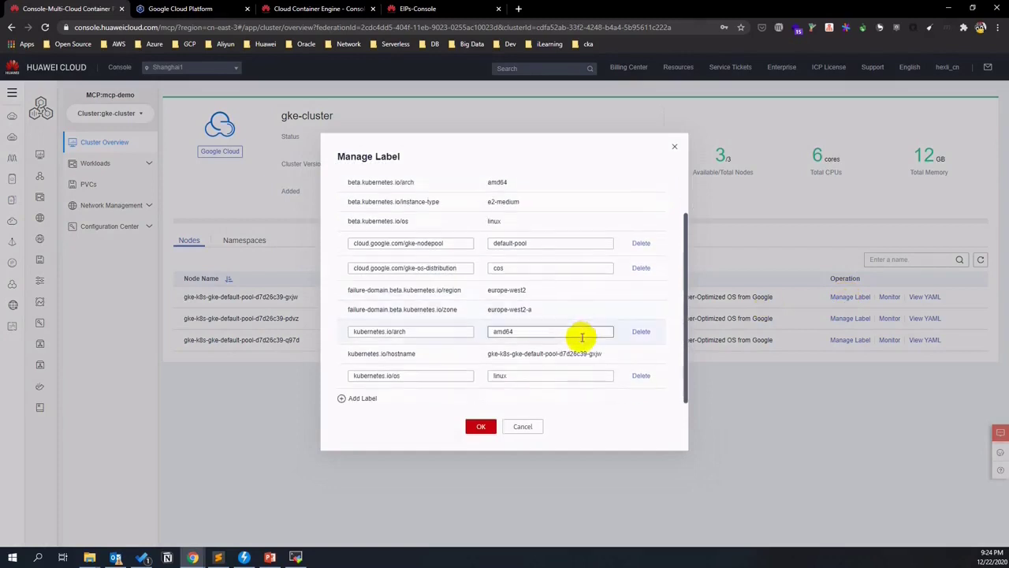
{"action": "left_click", "coordinate": [362, 398]}
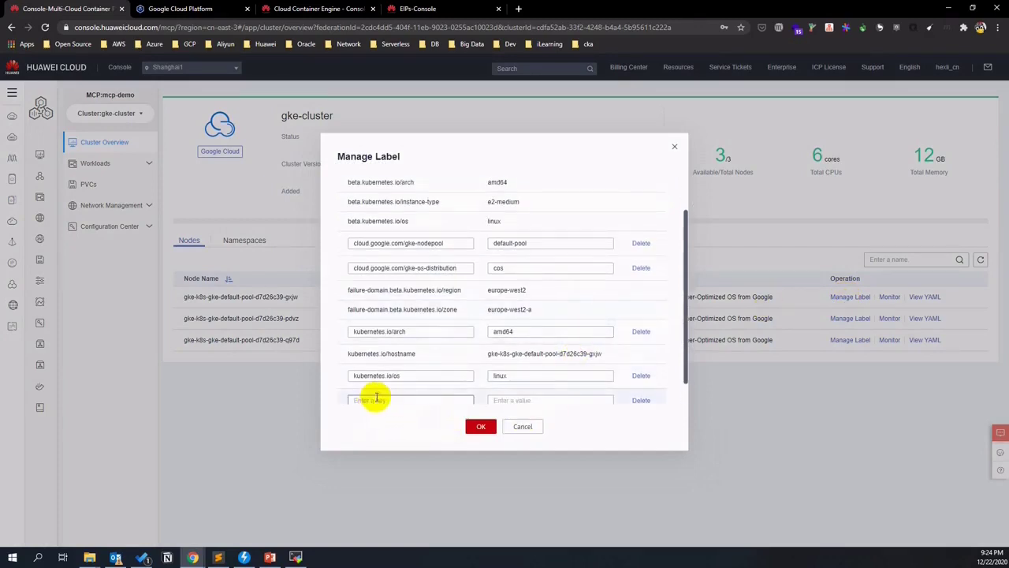
{"action": "scroll", "coordinate": [615, 387], "scroll_direction": "down", "scroll_amount": 1}
{"action": "left_click", "coordinate": [639, 377]}
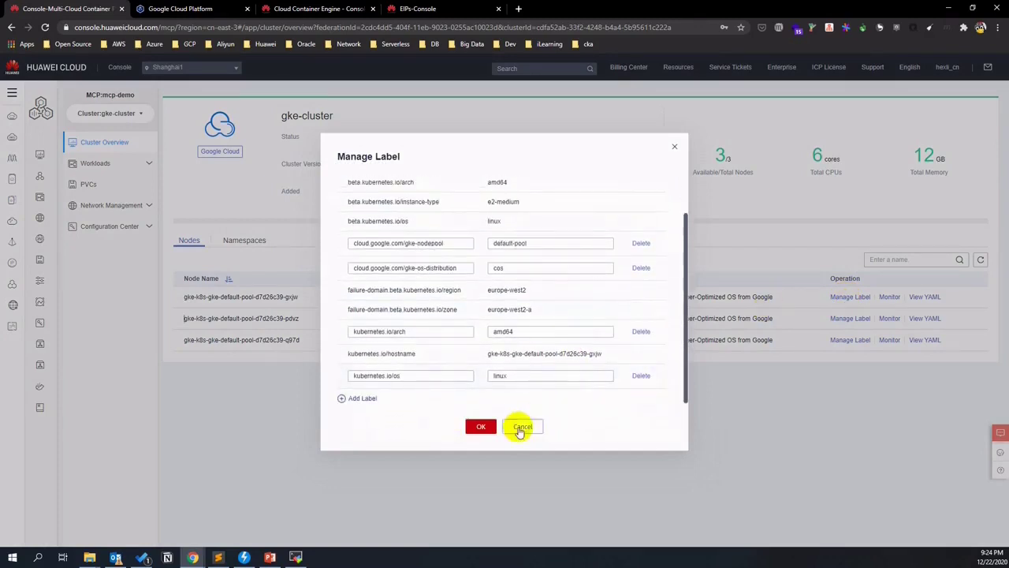
{"action": "left_click", "coordinate": [520, 426]}
Open monitoring for the gxjw node, examine the metric and tag options for custom monitoring, and close them without adding a chart.
{"action": "left_click", "coordinate": [890, 297]}
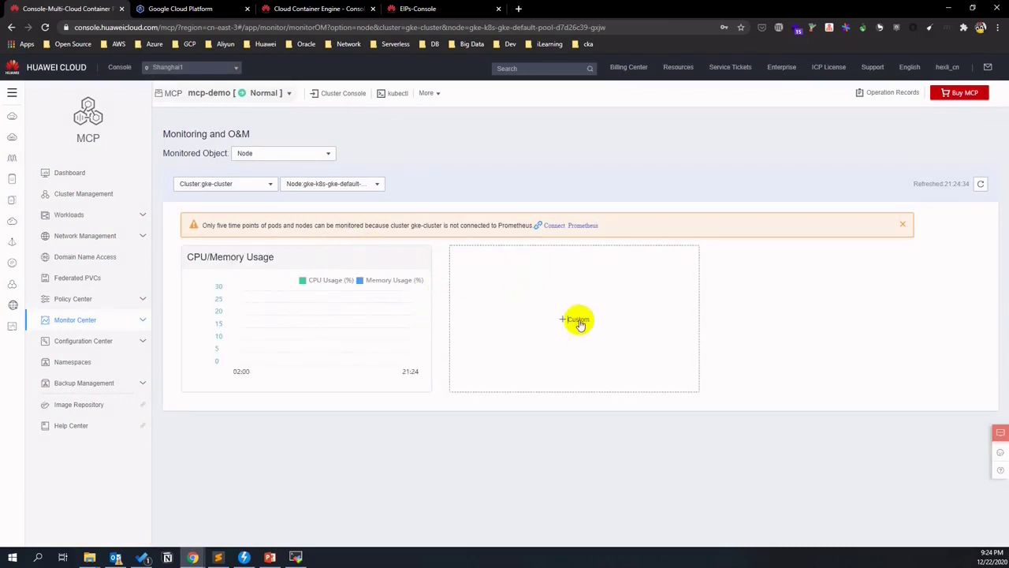
{"action": "left_click", "coordinate": [579, 322]}
{"action": "left_click", "coordinate": [533, 224]}
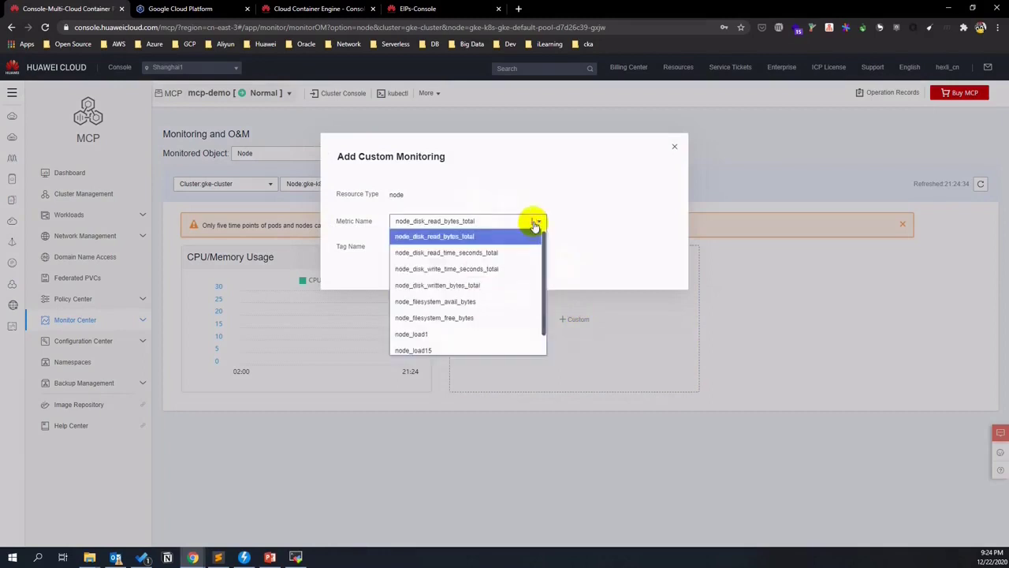
{"action": "scroll", "coordinate": [513, 300], "scroll_direction": "down", "scroll_amount": 2}
{"action": "left_click", "coordinate": [577, 253]}
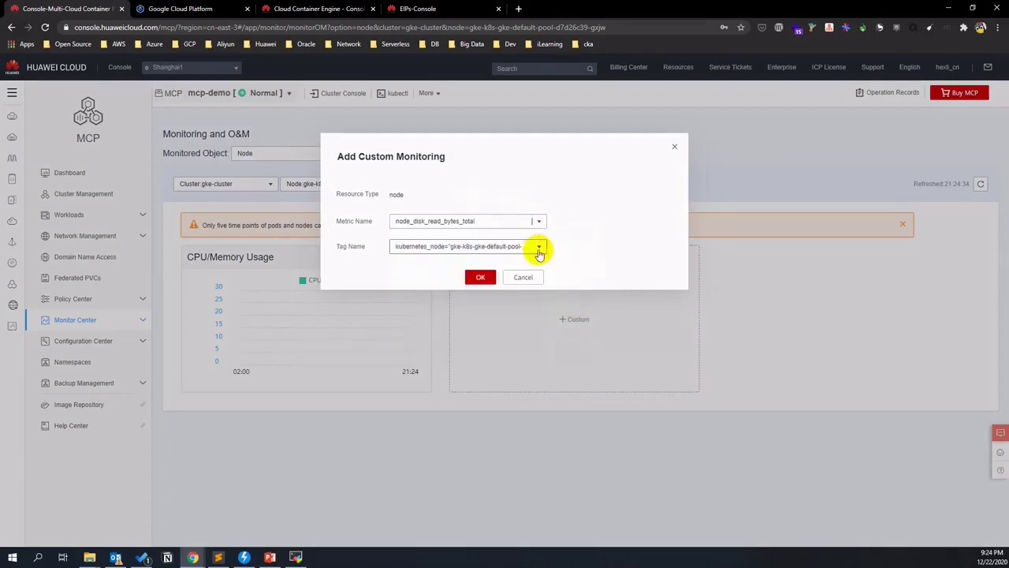
{"action": "left_click", "coordinate": [539, 250]}
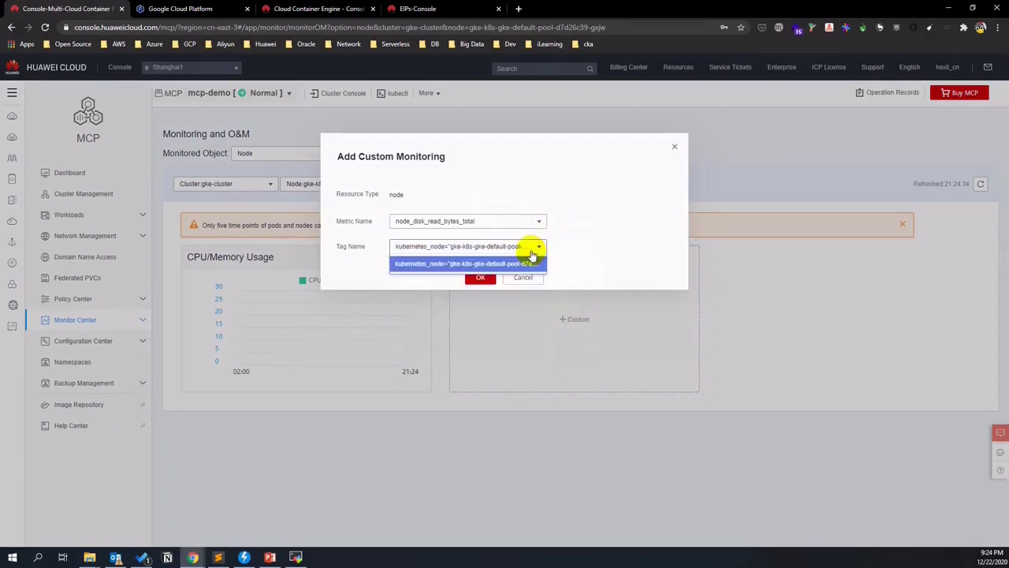
{"action": "left_click", "coordinate": [591, 249]}
{"action": "left_click", "coordinate": [526, 277]}
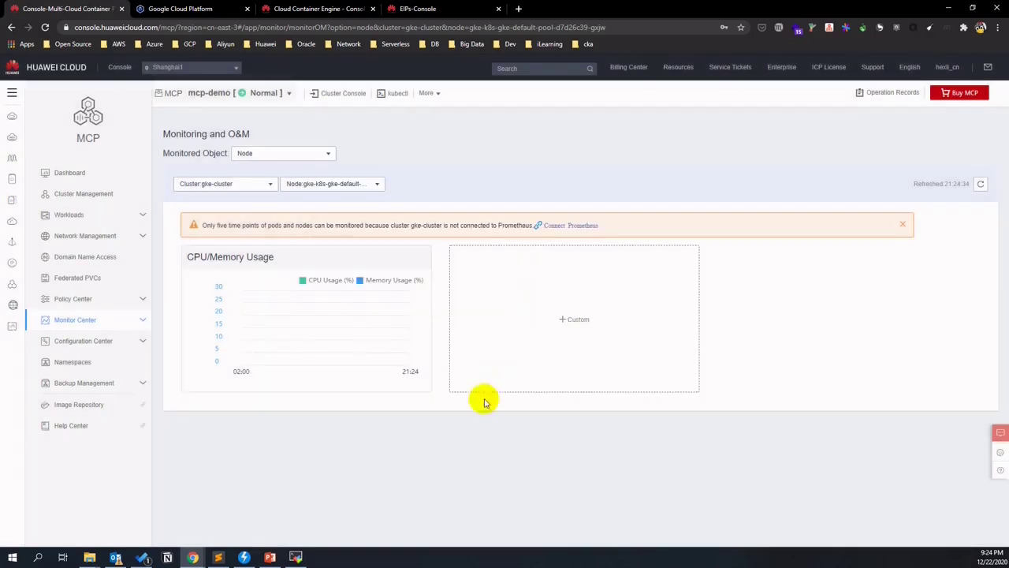
Return to Cluster Management and widen the Cluster and Region columns of the cluster list.
{"action": "left_click", "coordinate": [118, 192]}
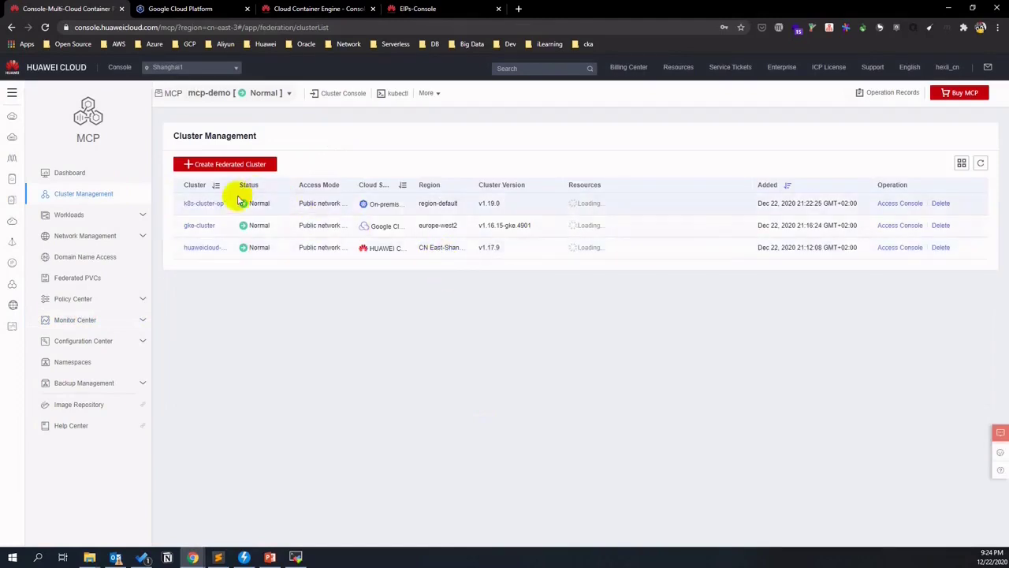
{"action": "left_click_drag", "start_coordinate": [234, 185], "coordinate": [349, 183]}
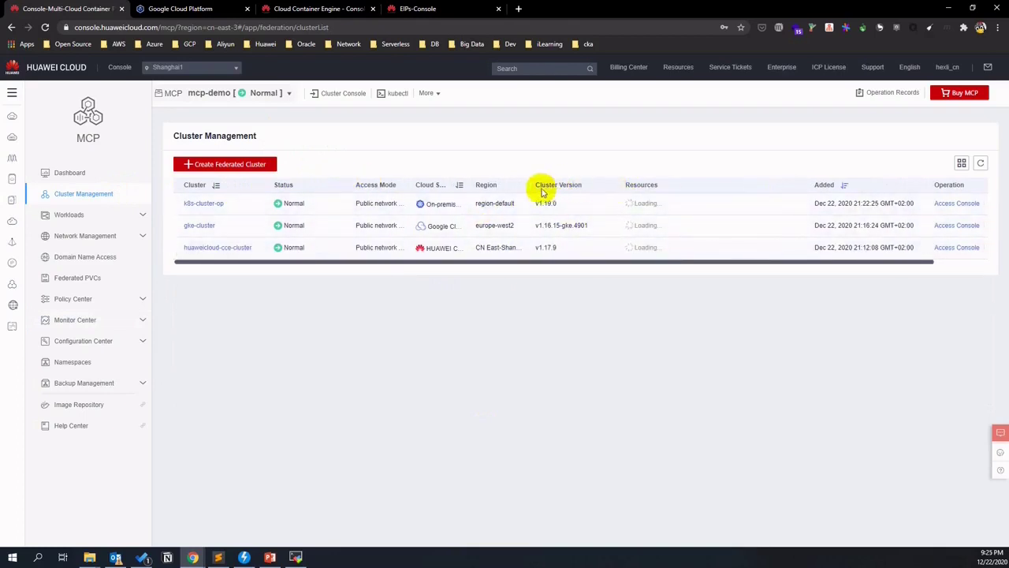
{"action": "left_click_drag", "start_coordinate": [528, 185], "coordinate": [535, 182]}
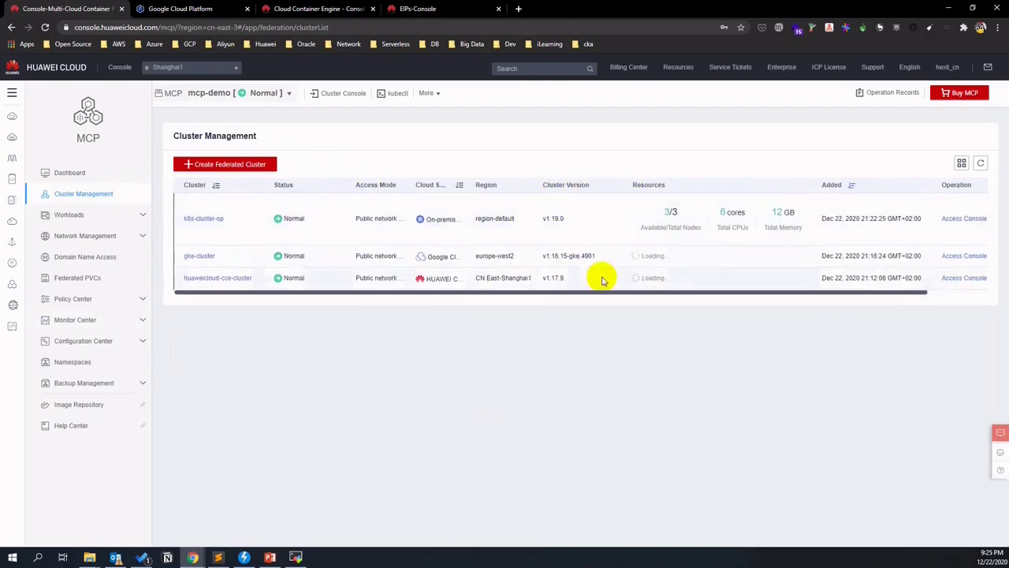
Open the console of k8s-cluster-op and look through its namespaces and nodes.
{"action": "left_click_drag", "start_coordinate": [890, 322], "coordinate": [968, 322]}
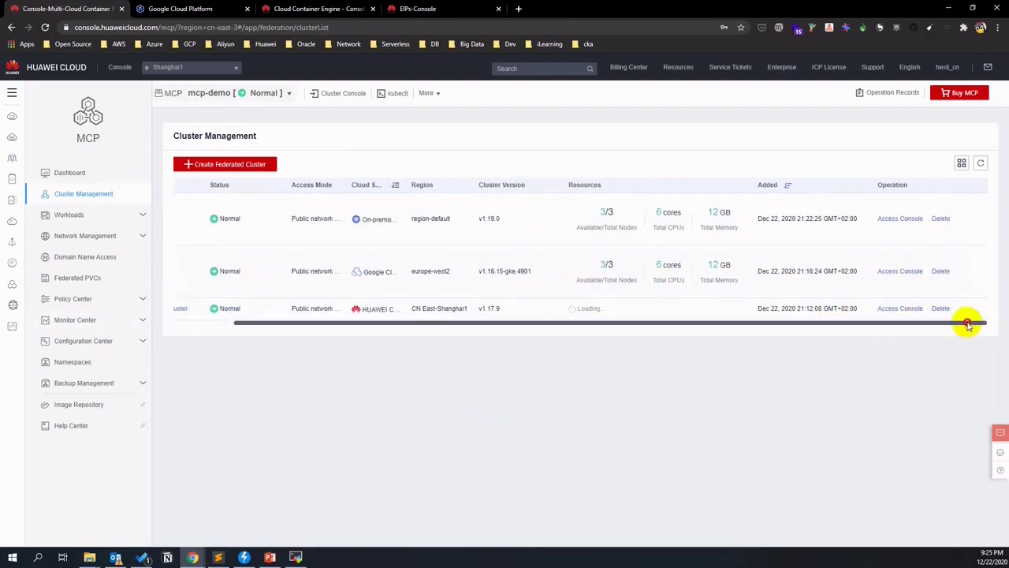
{"action": "left_click", "coordinate": [900, 218]}
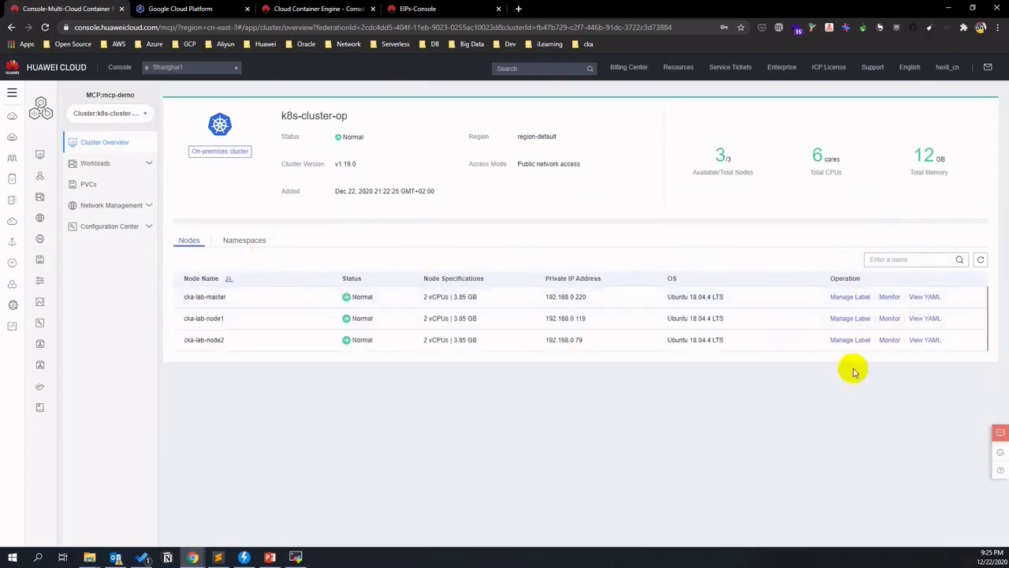
{"action": "left_click", "coordinate": [244, 240]}
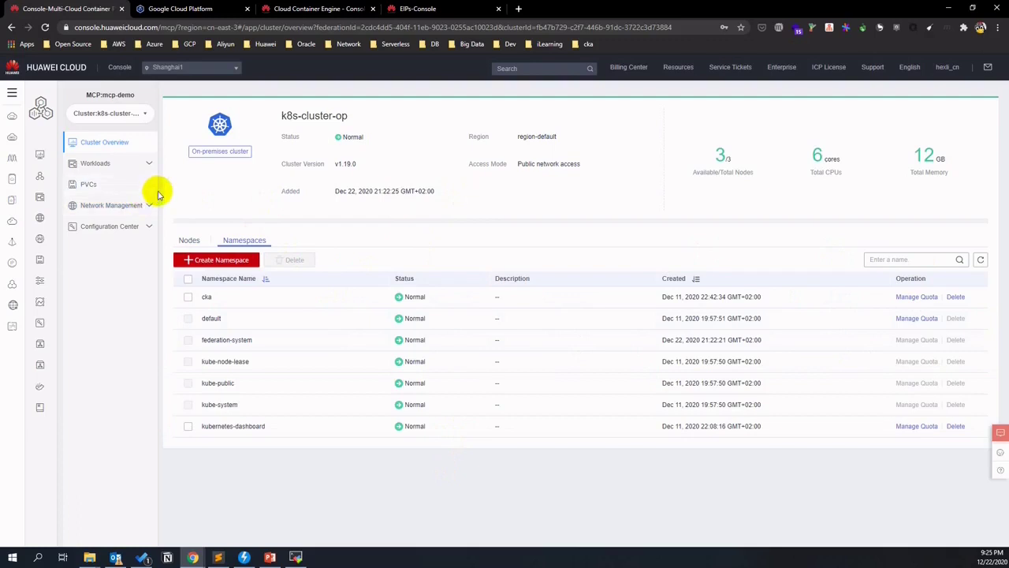
{"action": "left_click", "coordinate": [192, 238]}
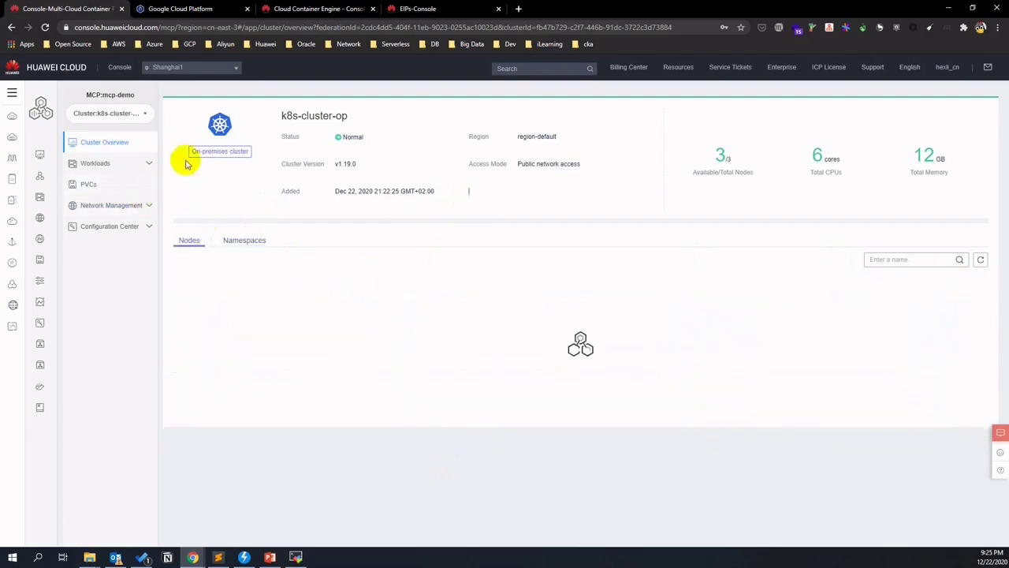
Review the deployments of k8s-cluster-op and check which other clusters are available to switch to.
{"action": "left_click", "coordinate": [145, 165]}
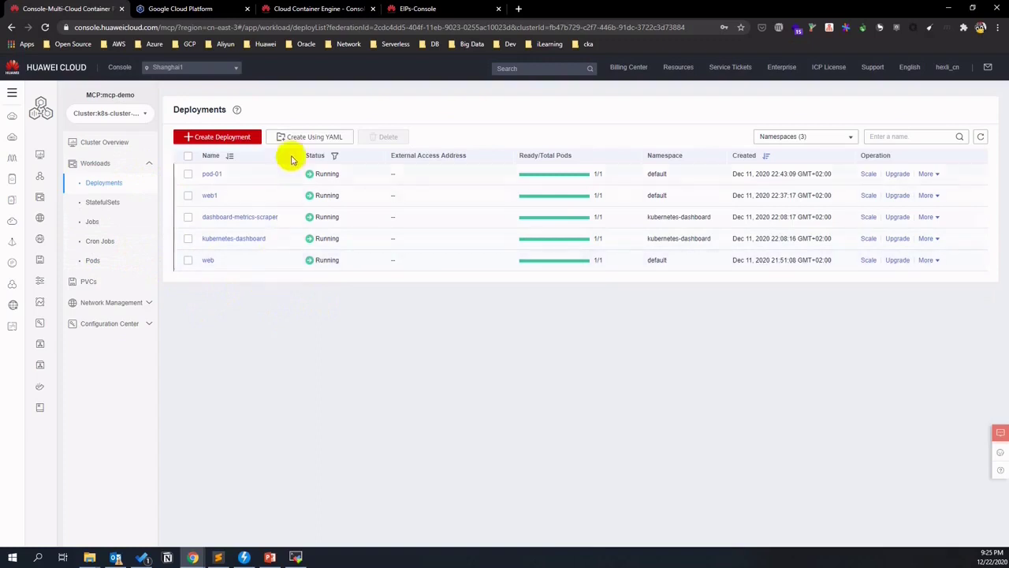
{"action": "left_click", "coordinate": [145, 114]}
{"action": "left_click", "coordinate": [145, 116]}
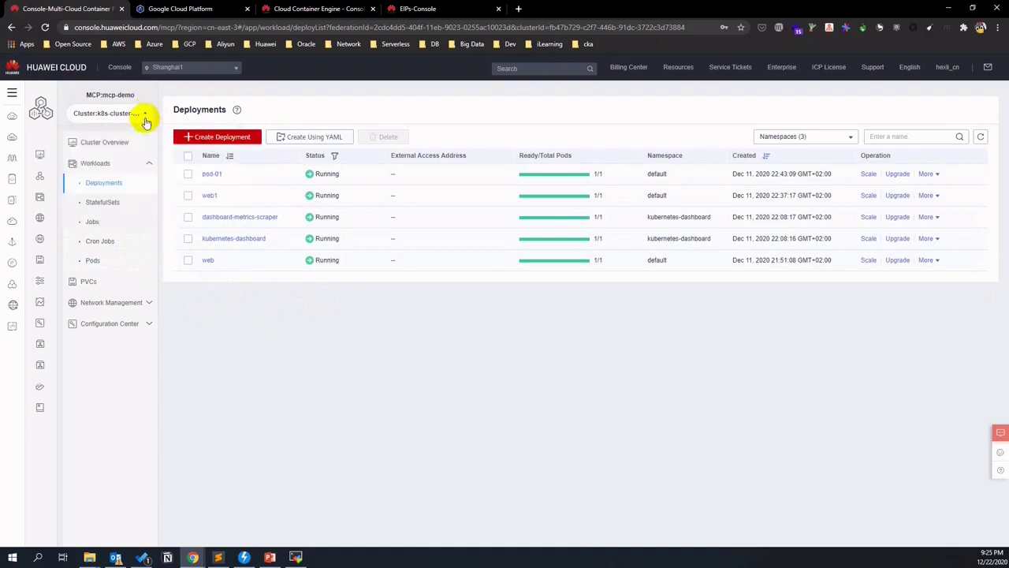
{"action": "left_click", "coordinate": [144, 115]}
{"action": "left_click", "coordinate": [142, 115]}
{"action": "left_click", "coordinate": [143, 115]}
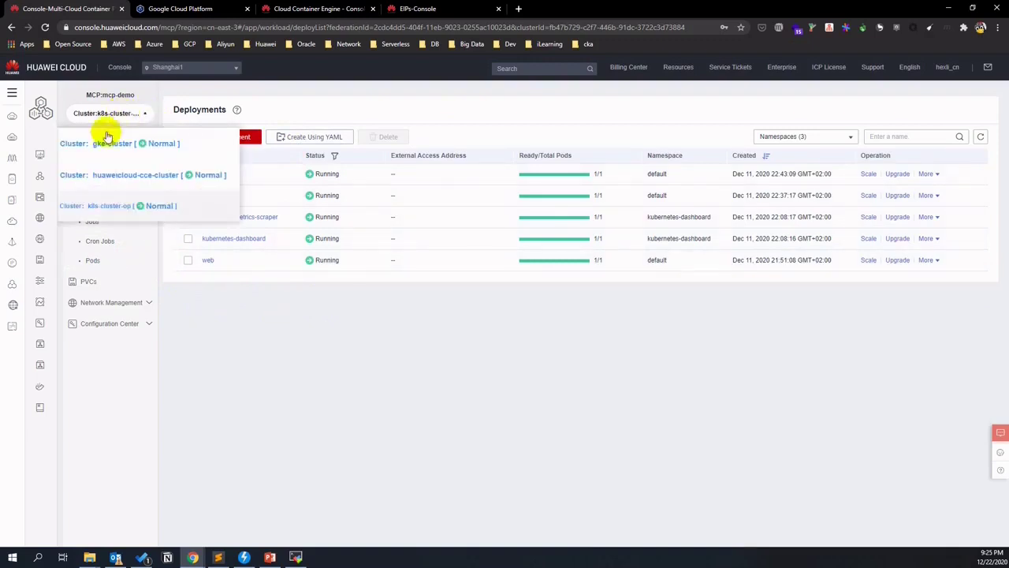
{"action": "left_click", "coordinate": [124, 117]}
{"action": "left_click", "coordinate": [126, 118]}
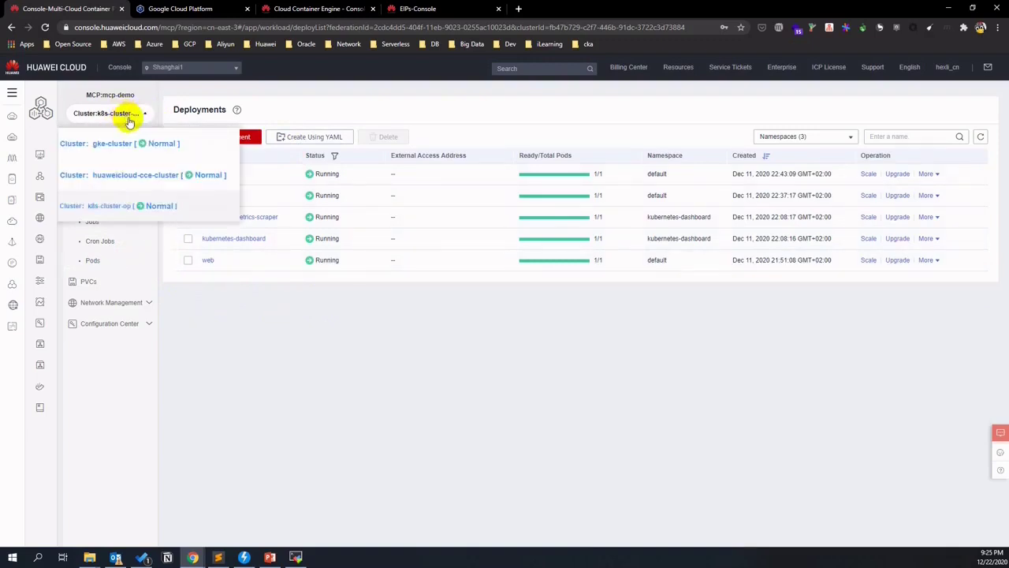
{"action": "left_click", "coordinate": [129, 119]}
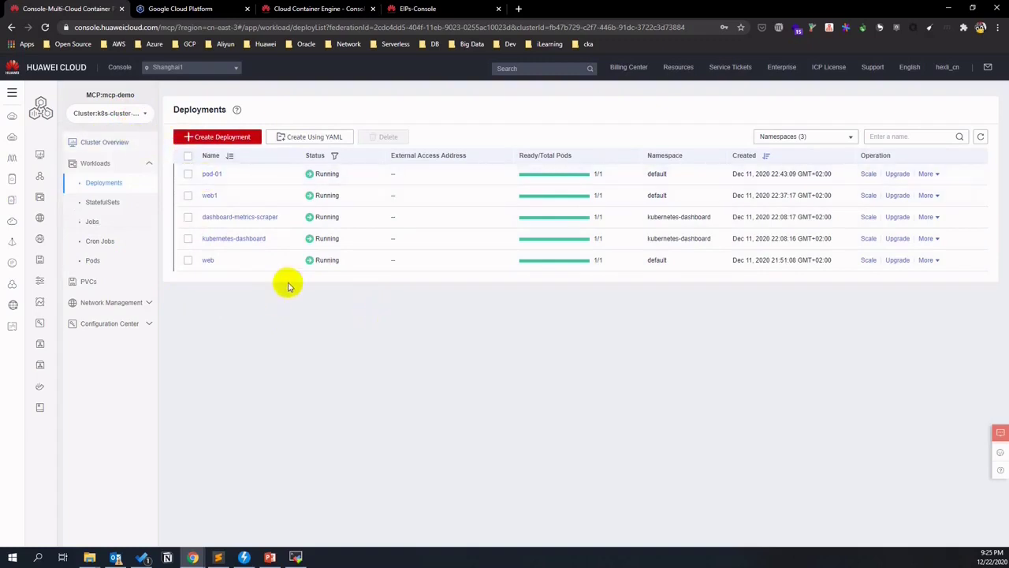
Look through the PVCs, services and ConfigMaps of k8s-cluster-op.
{"action": "left_click", "coordinate": [105, 282]}
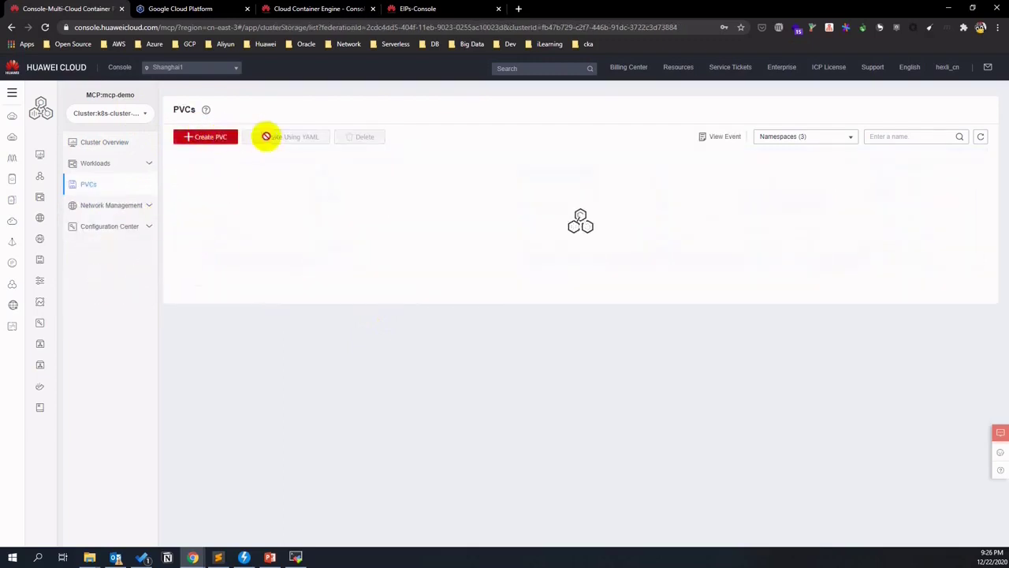
{"action": "left_click", "coordinate": [145, 207]}
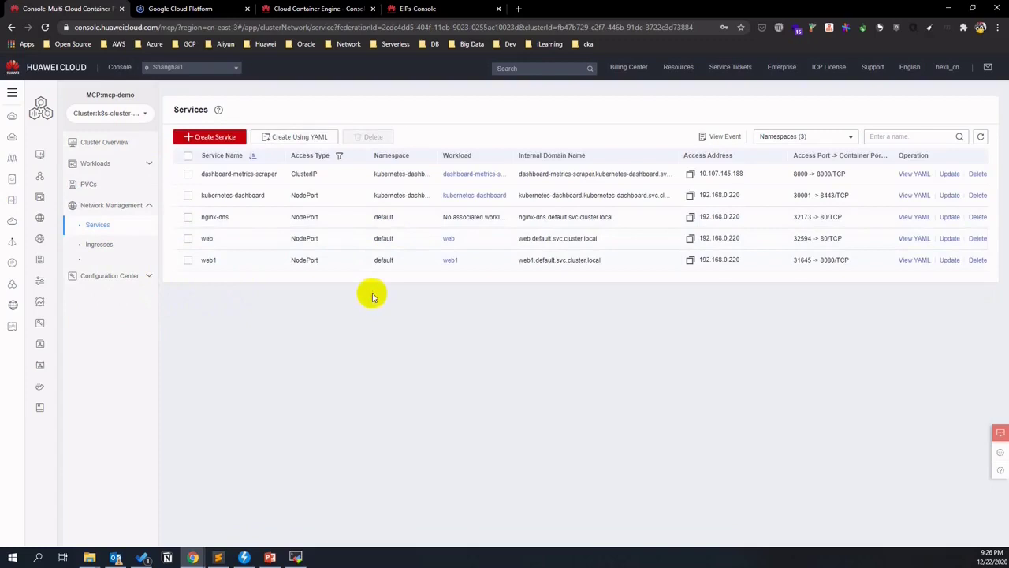
{"action": "left_click", "coordinate": [123, 275]}
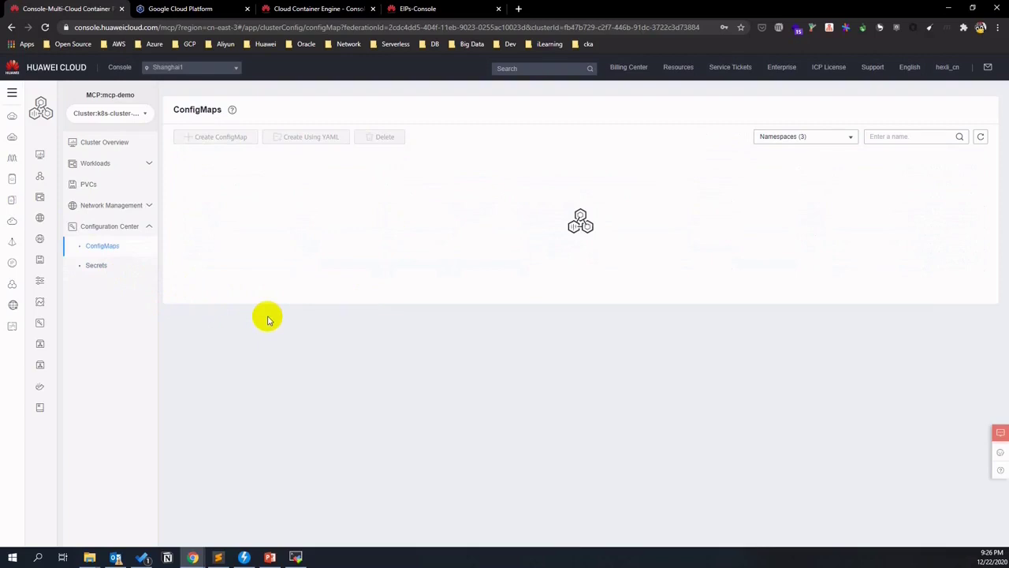
{"action": "left_click", "coordinate": [94, 266]}
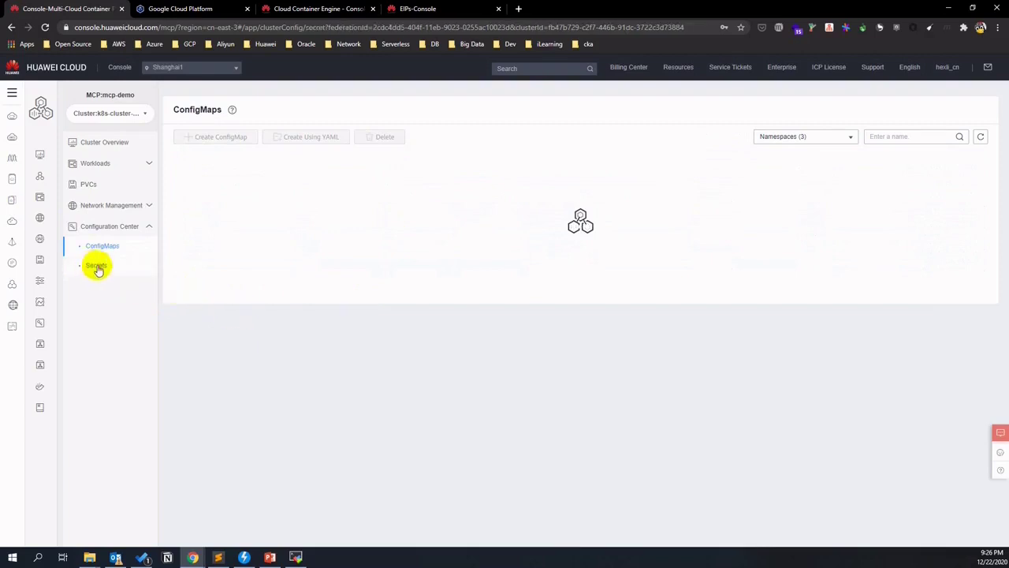
{"action": "left_click", "coordinate": [125, 252]}
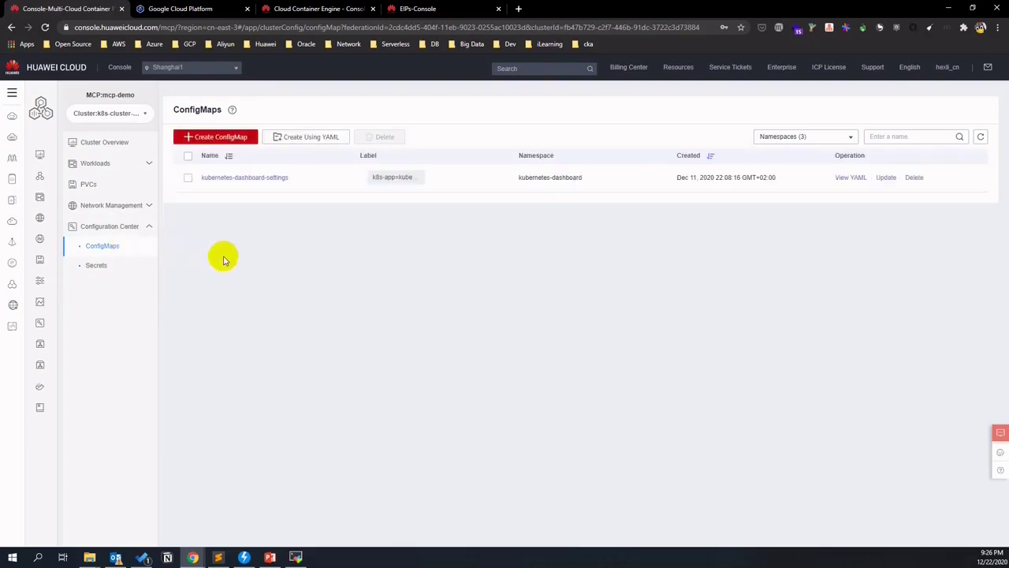
Switch to gke-cluster and view its ConfigMaps and cluster overview.
{"action": "left_click", "coordinate": [122, 114]}
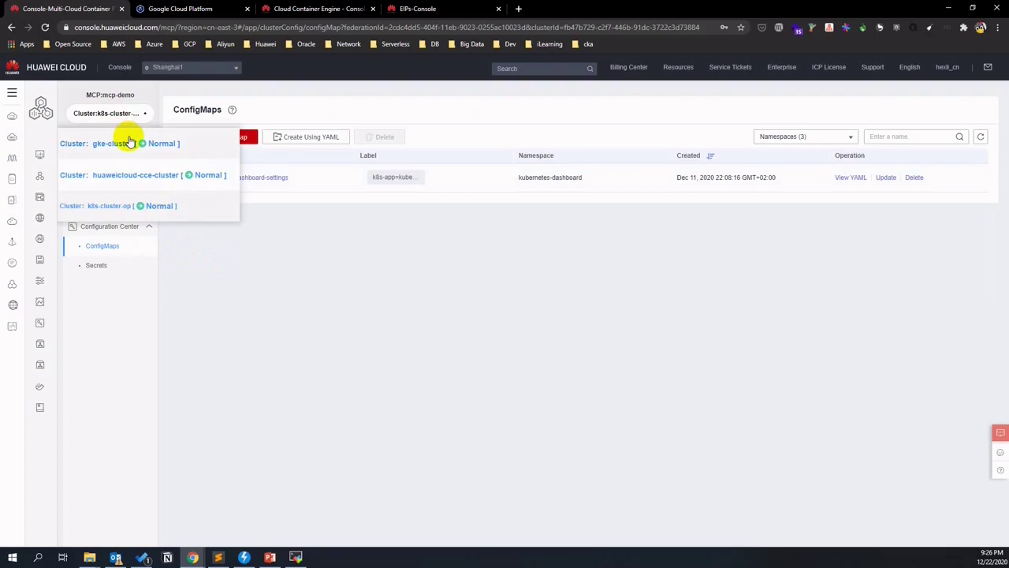
{"action": "left_click", "coordinate": [127, 145]}
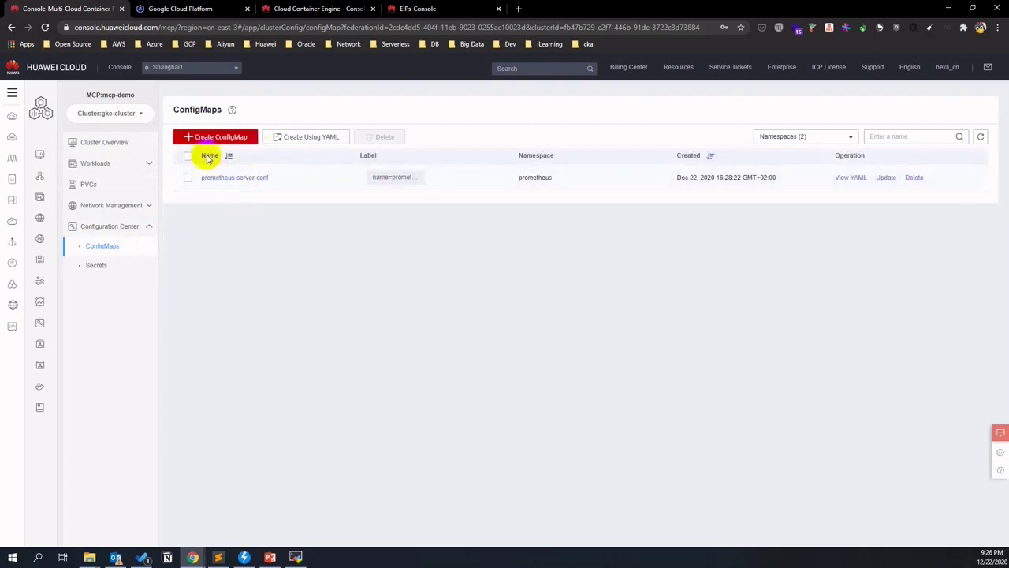
{"action": "left_click", "coordinate": [113, 145]}
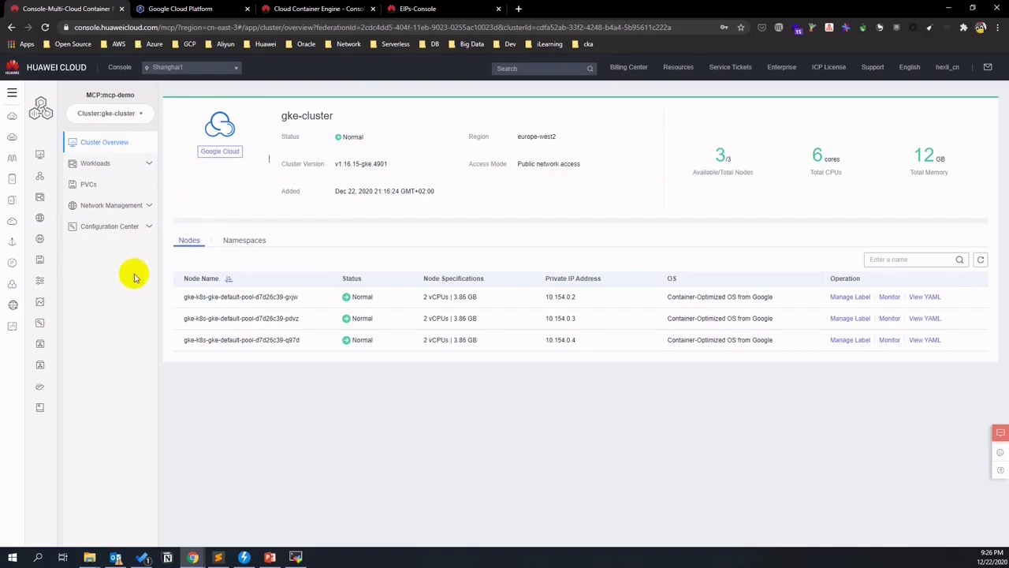
Start creating a federated deployment with the workload name fed-clu-nginx in the default namespace.
{"action": "mouse_move", "coordinate": [40, 153]}
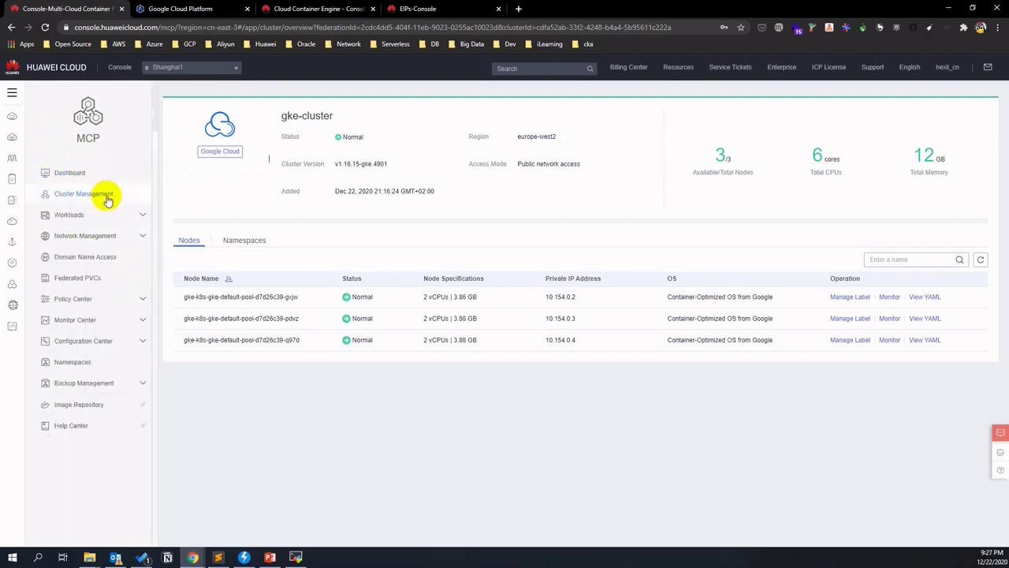
{"action": "left_click", "coordinate": [126, 216]}
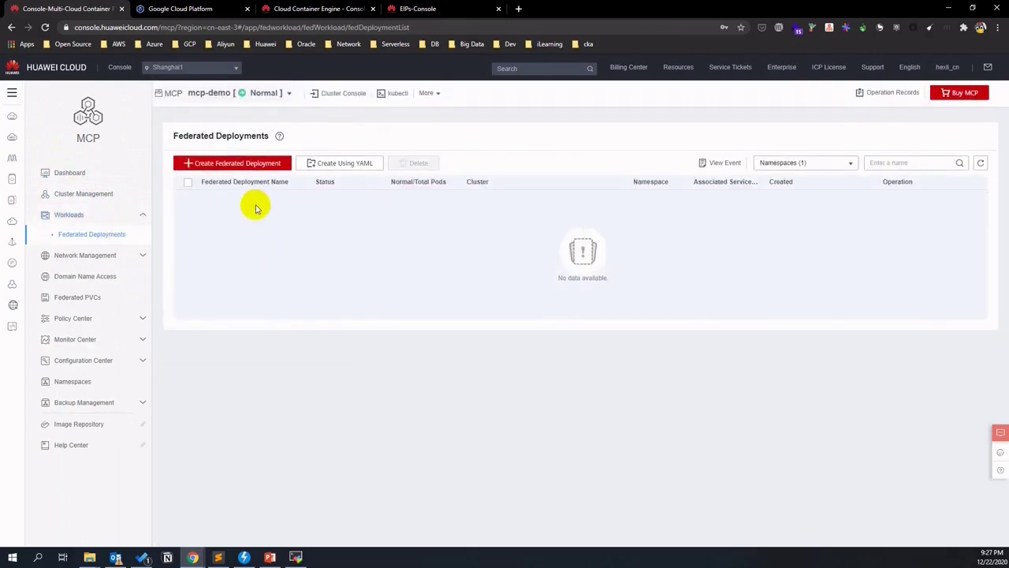
{"action": "left_click", "coordinate": [252, 169]}
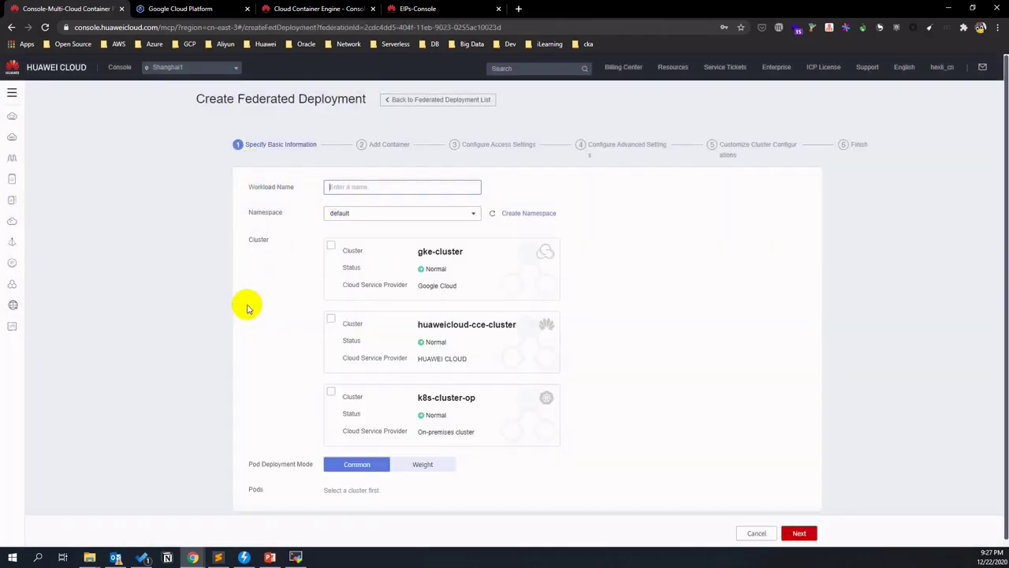
{"action": "left_click", "coordinate": [353, 186]}
{"action": "type", "text": "fed"}
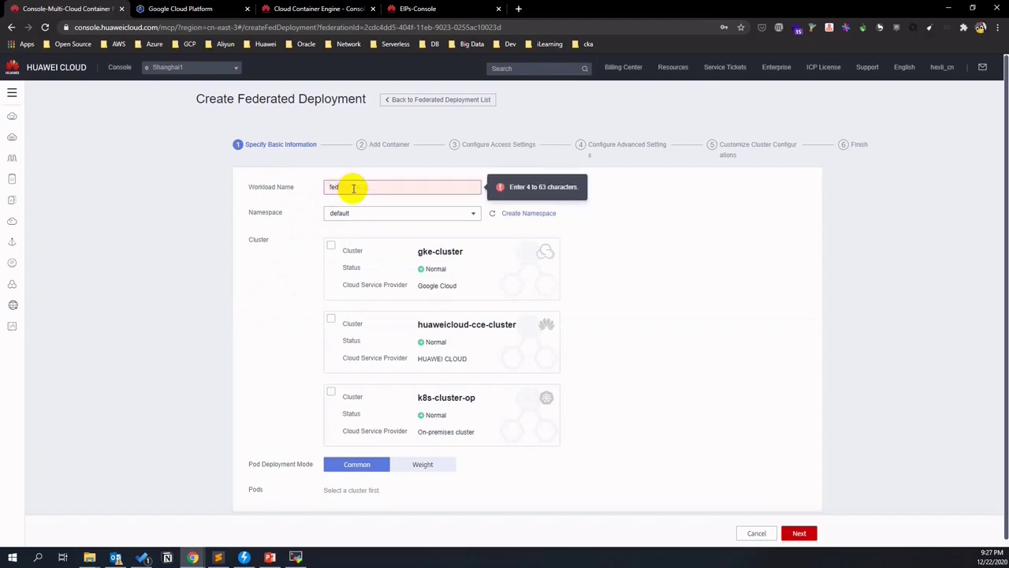
{"action": "type", "text": "-clus"}
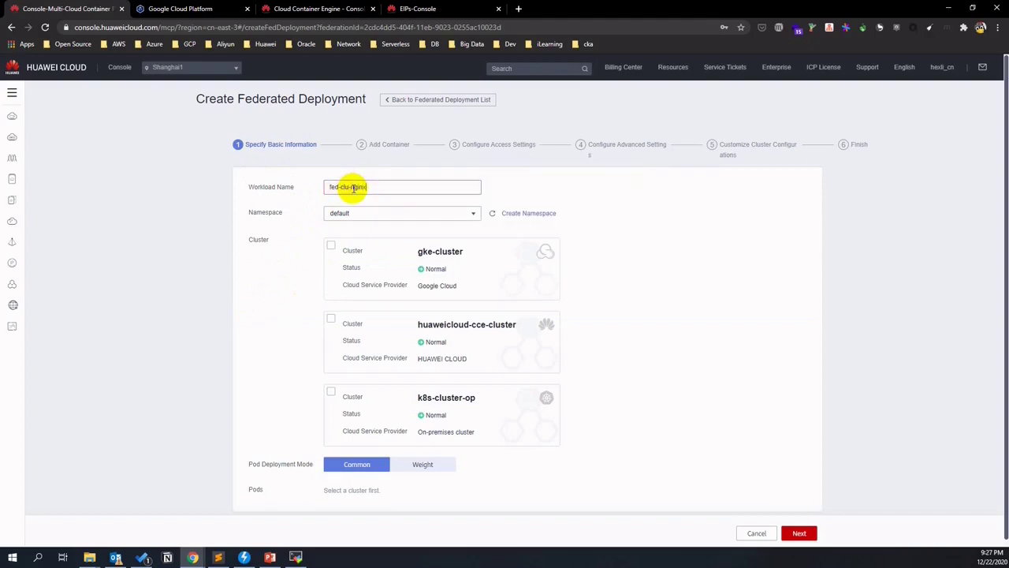
{"action": "left_click", "coordinate": [470, 214]}
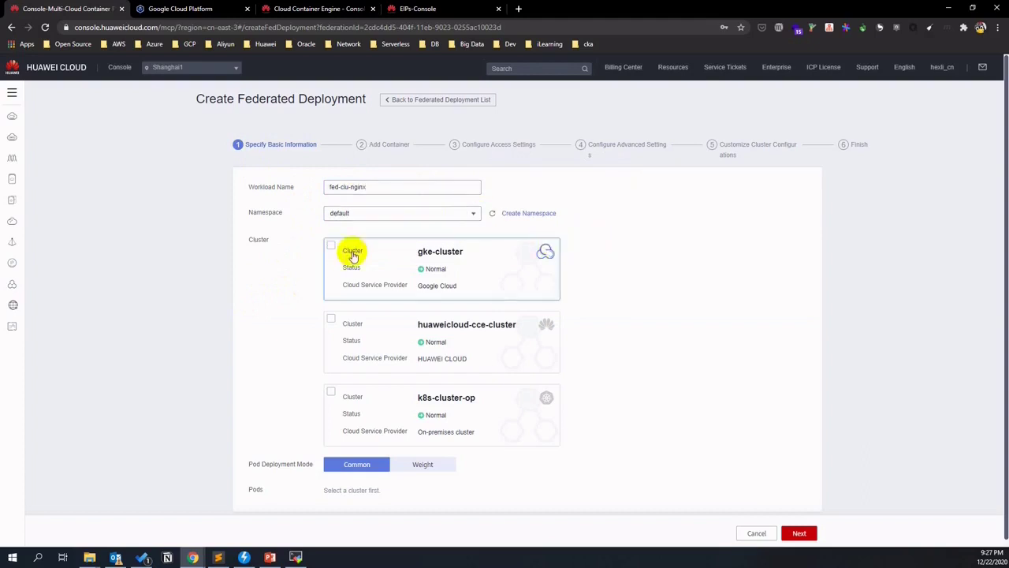
Select gke-cluster, huaweicloud-cce-cluster and k8s-cluster-op as the target clusters of the federated deployment.
{"action": "scroll", "coordinate": [245, 276], "scroll_direction": "down", "scroll_amount": 1}
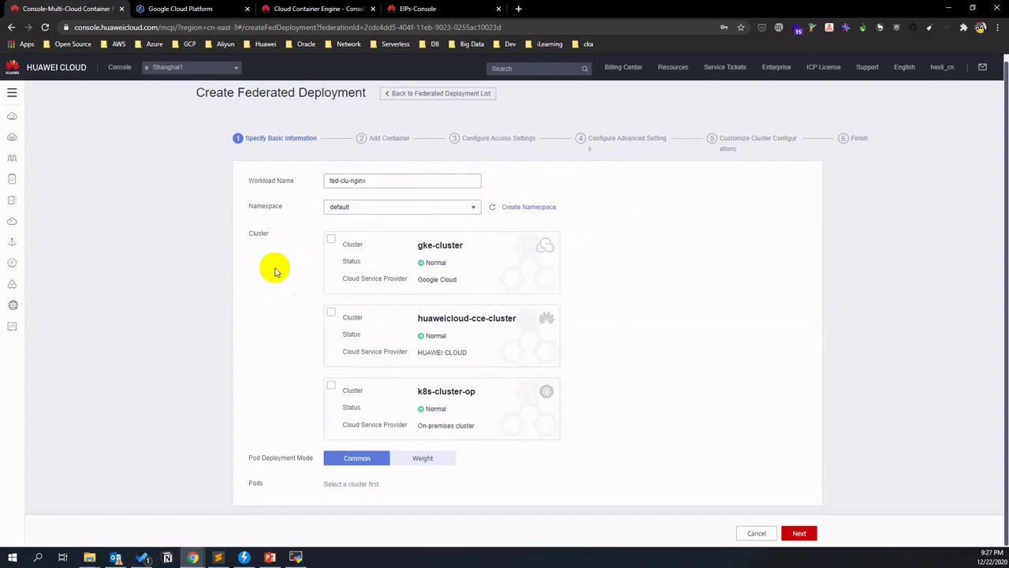
{"action": "left_click", "coordinate": [331, 239]}
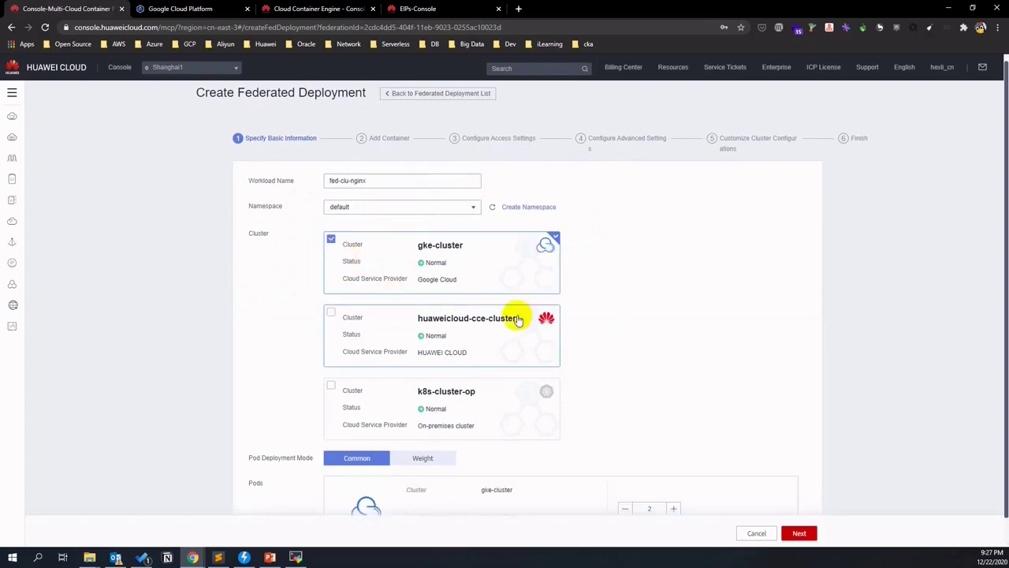
{"action": "left_click", "coordinate": [331, 313]}
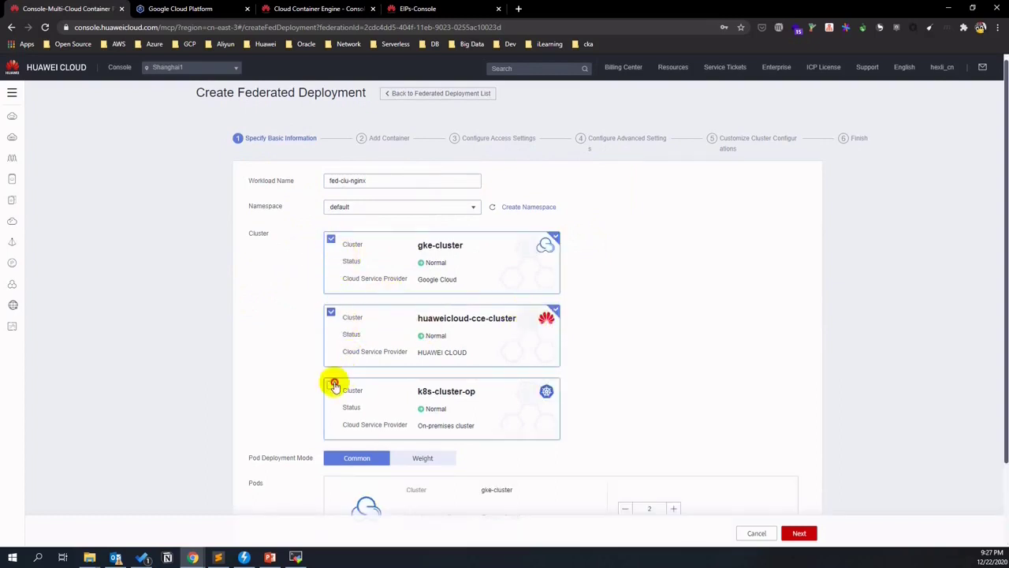
{"action": "left_click", "coordinate": [332, 386]}
{"action": "scroll", "coordinate": [709, 343], "scroll_direction": "down", "scroll_amount": 3}
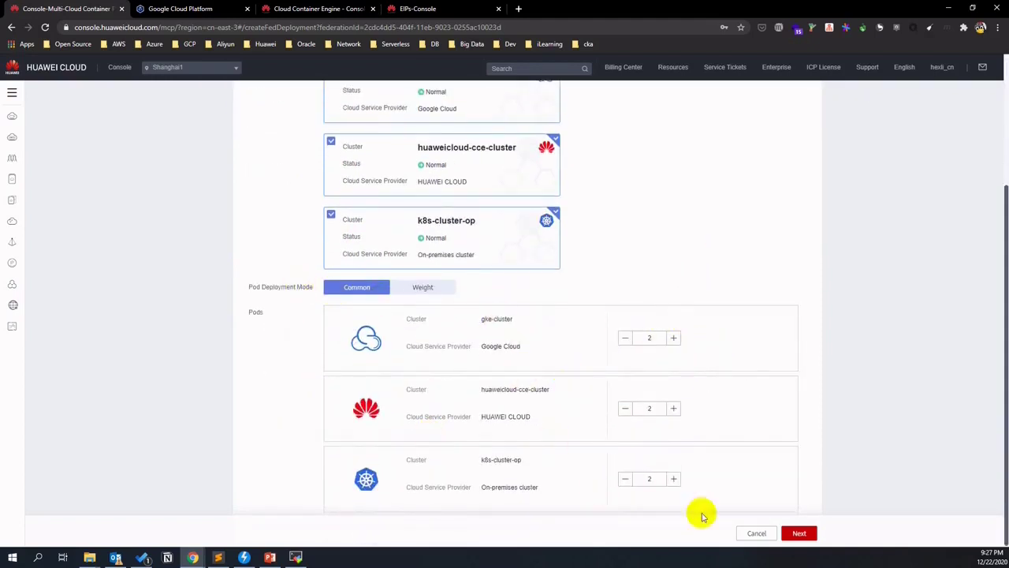
Try the Weight pod deployment mode with a weight of 2 for huaweicloud-cce-cluster, reset it to 1 and return to Common mode.
{"action": "left_click", "coordinate": [416, 287]}
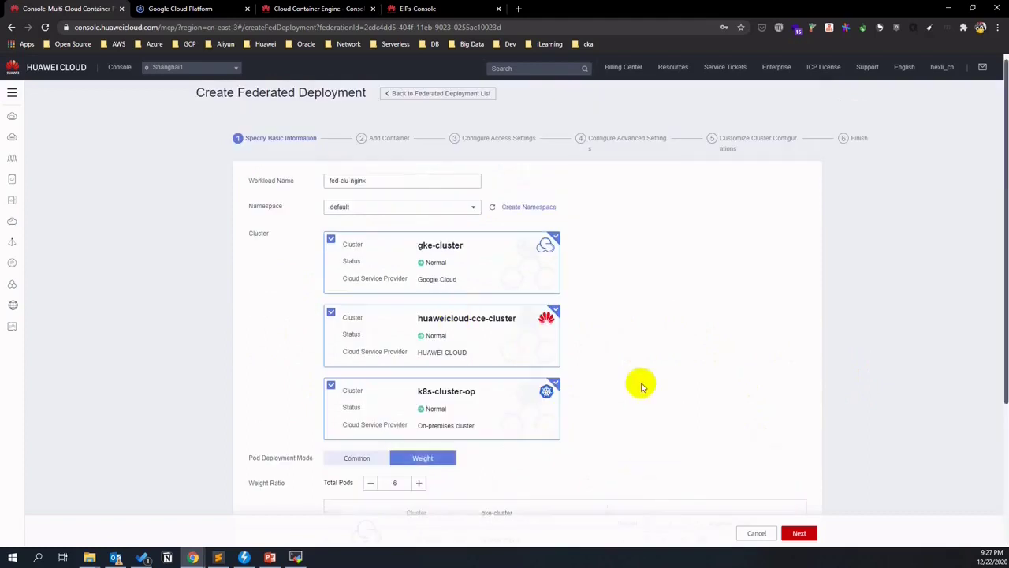
{"action": "scroll", "coordinate": [544, 441], "scroll_direction": "down", "scroll_amount": 3}
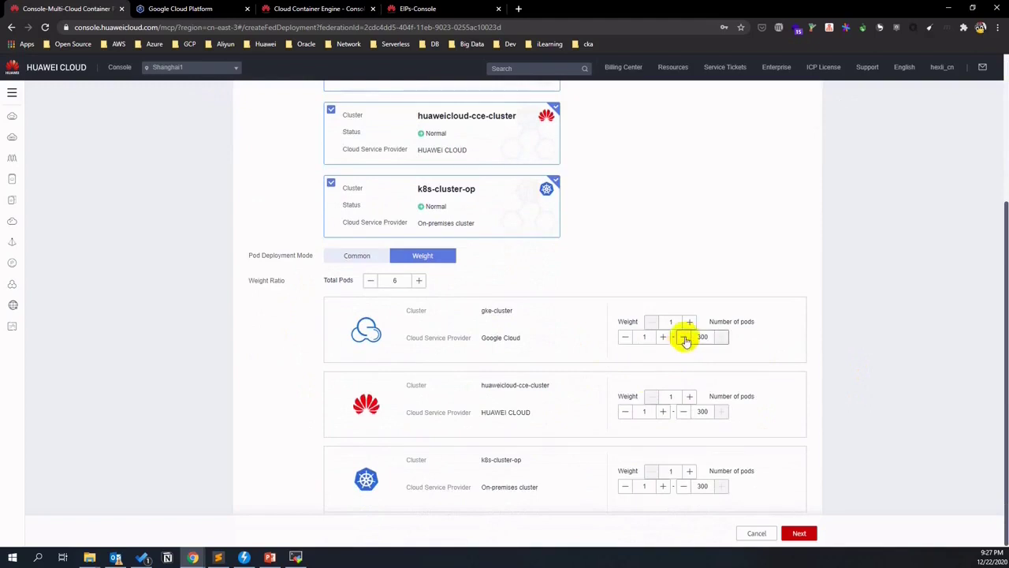
{"action": "double_click", "coordinate": [671, 395]}
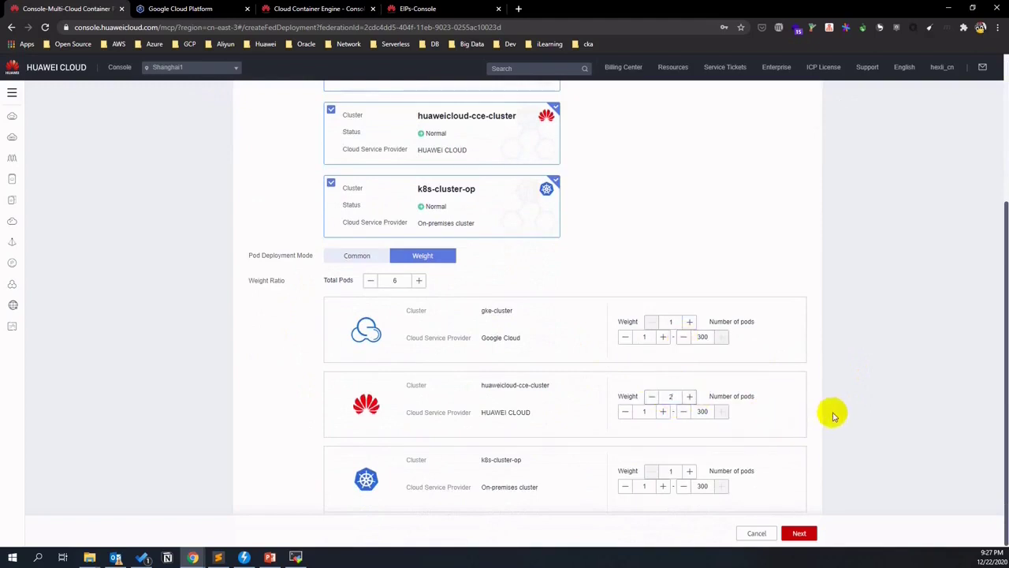
{"action": "left_click", "coordinate": [652, 397]}
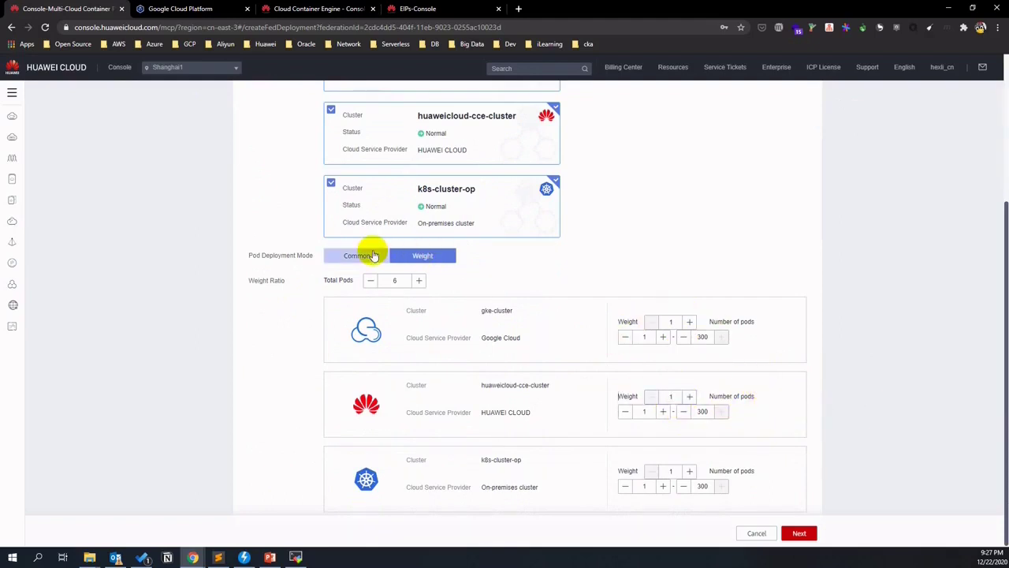
{"action": "left_click", "coordinate": [374, 255]}
Set the number of pods to 1 for each of the three clusters and proceed to adding a container.
{"action": "scroll", "coordinate": [637, 336], "scroll_direction": "down", "scroll_amount": 3}
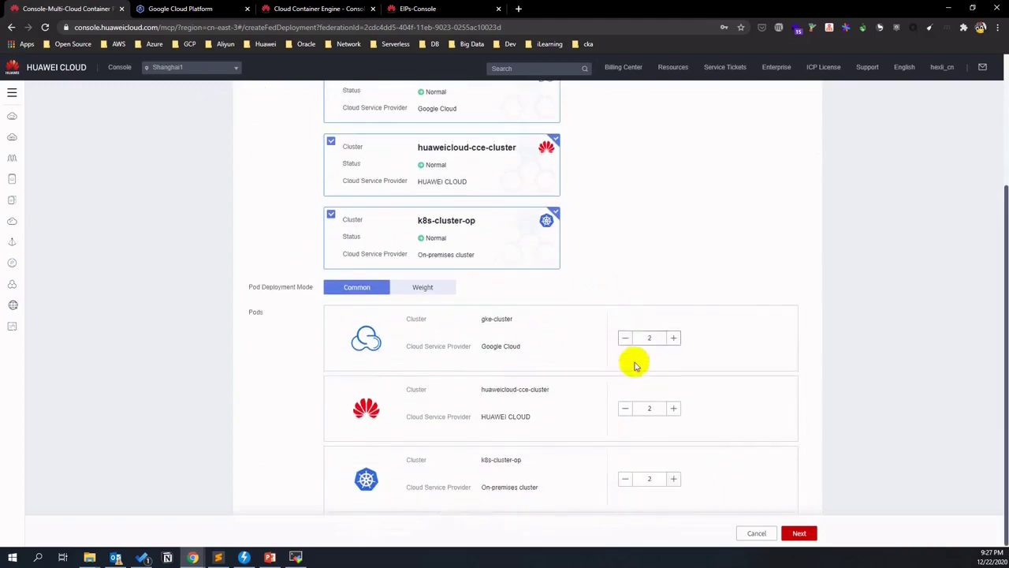
{"action": "left_click", "coordinate": [625, 339]}
{"action": "left_click", "coordinate": [625, 408]}
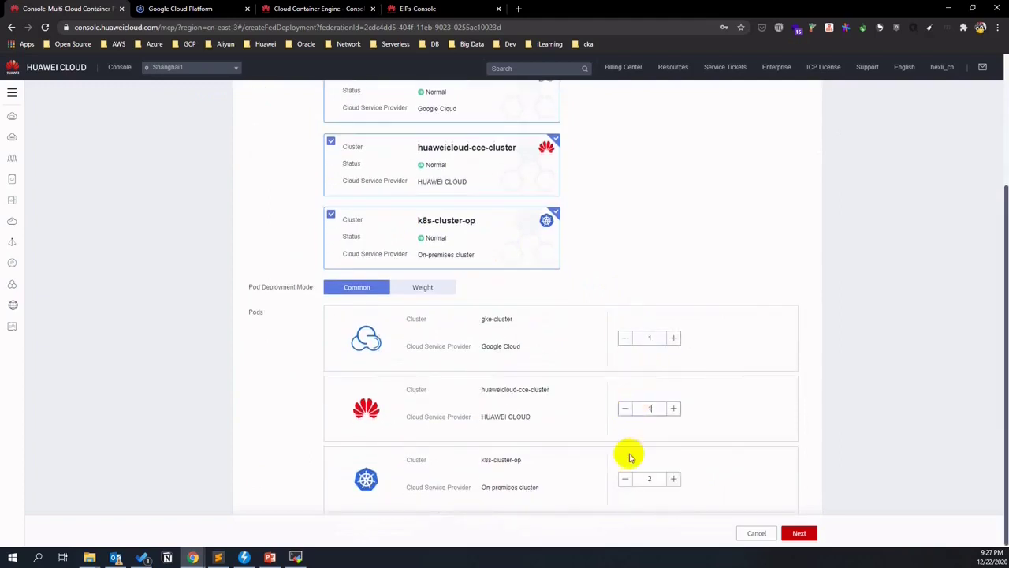
{"action": "left_click", "coordinate": [625, 479]}
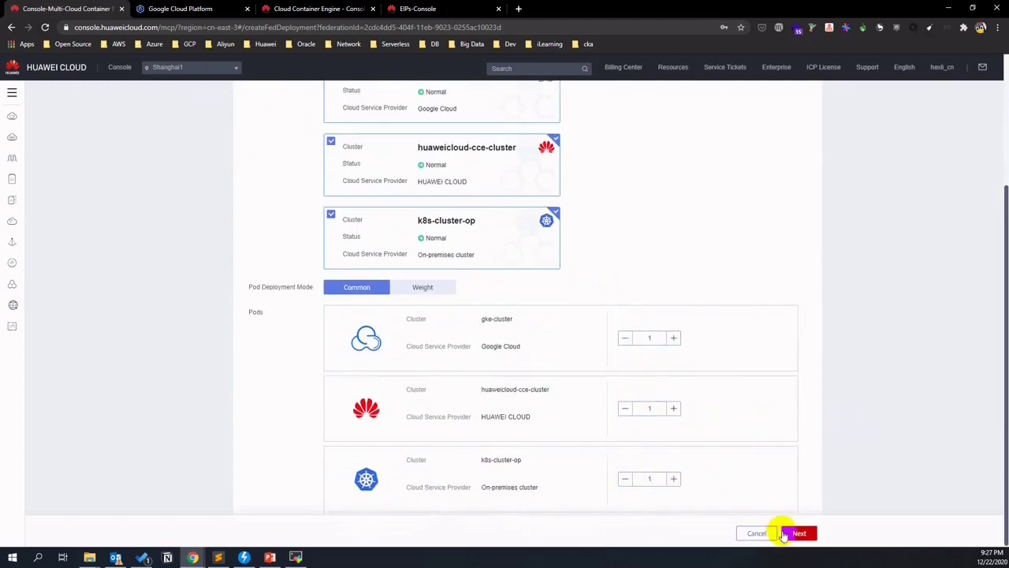
{"action": "left_click", "coordinate": [798, 533]}
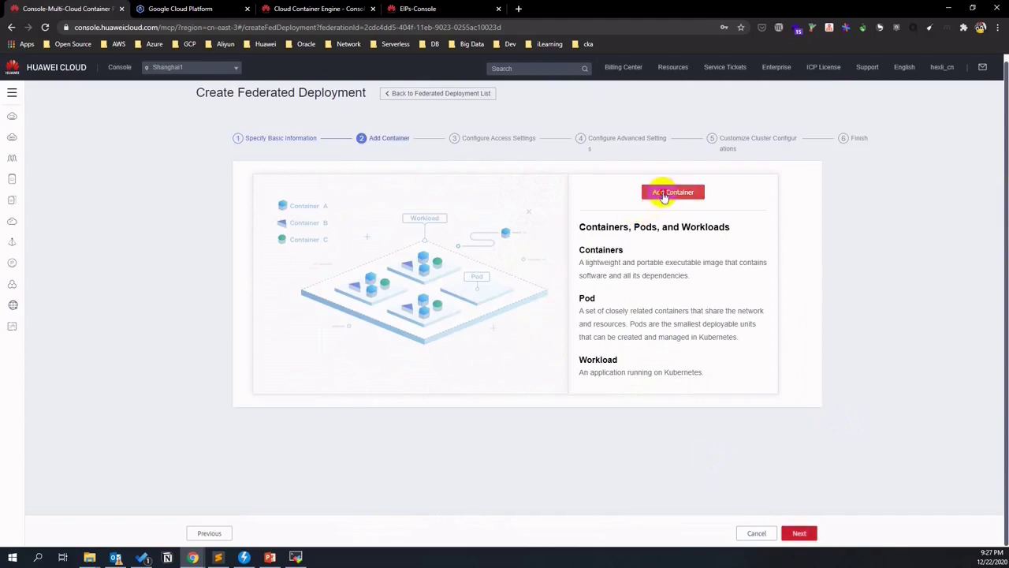
Add a container to the deployment using the open source nginx image without secret authentication.
{"action": "left_click", "coordinate": [664, 195]}
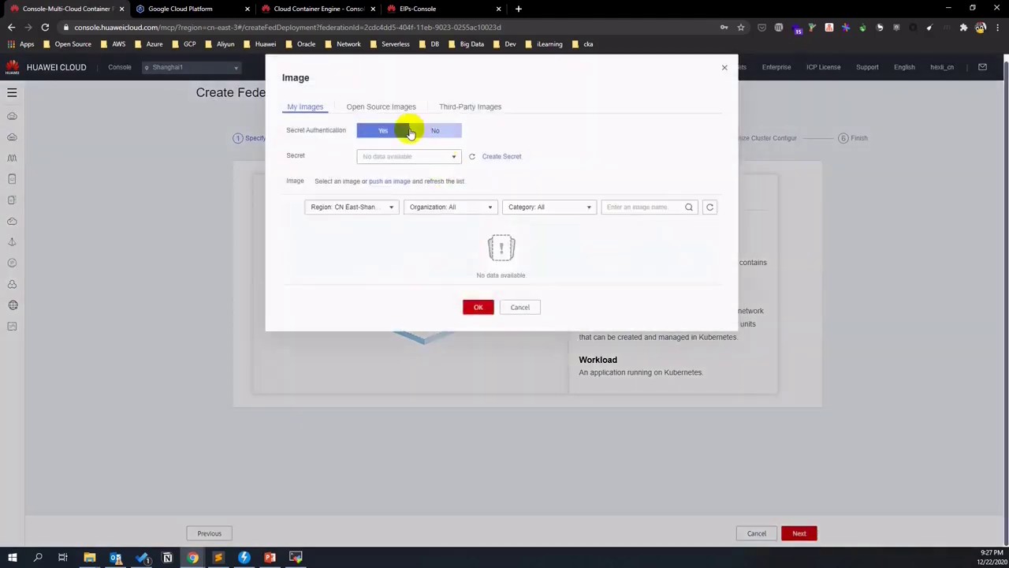
{"action": "left_click", "coordinate": [404, 108]}
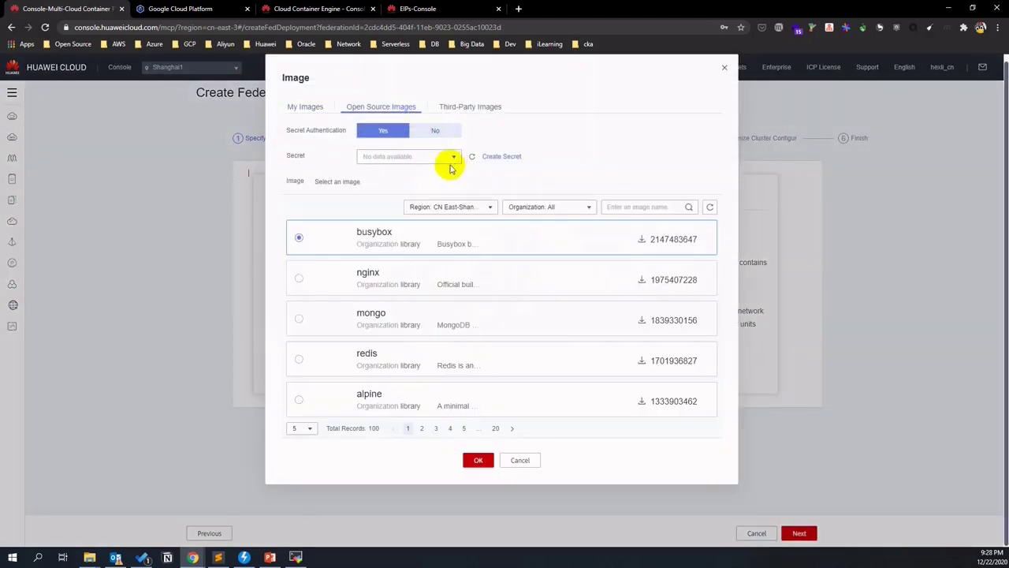
{"action": "left_click", "coordinate": [298, 282]}
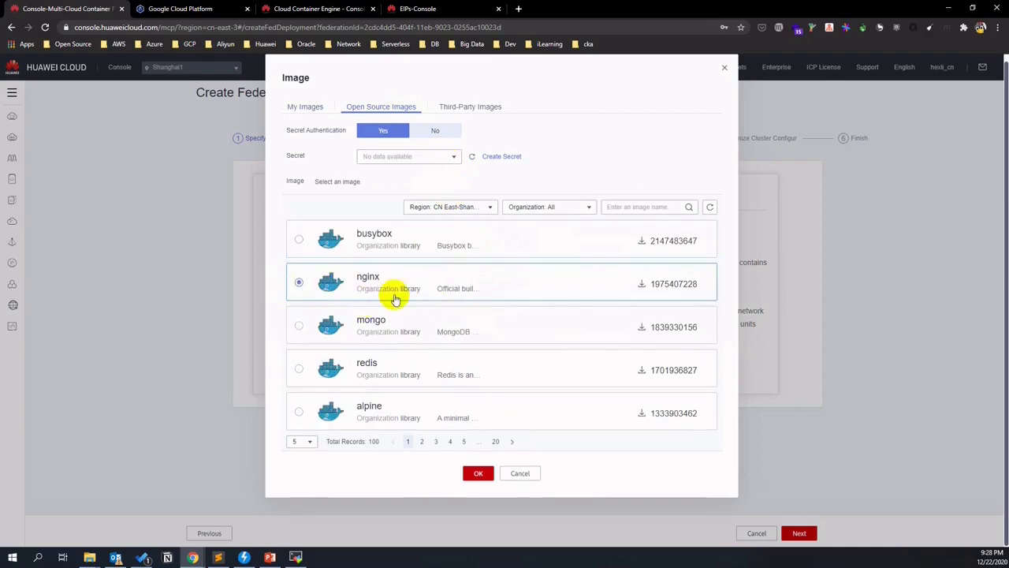
{"action": "left_click", "coordinate": [477, 476]}
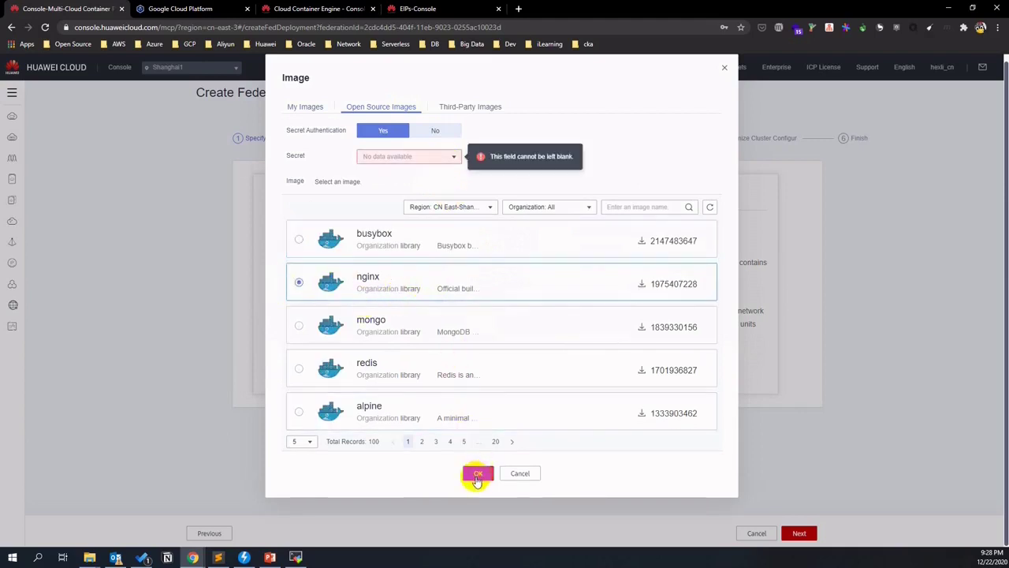
{"action": "left_click", "coordinate": [454, 160]}
{"action": "left_click", "coordinate": [435, 130]}
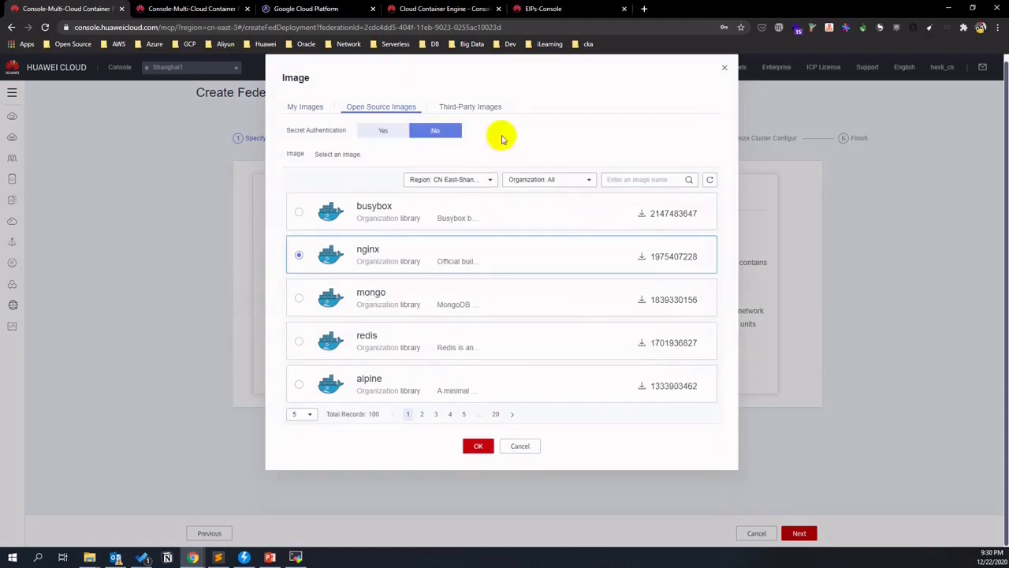
{"action": "left_click", "coordinate": [479, 445]}
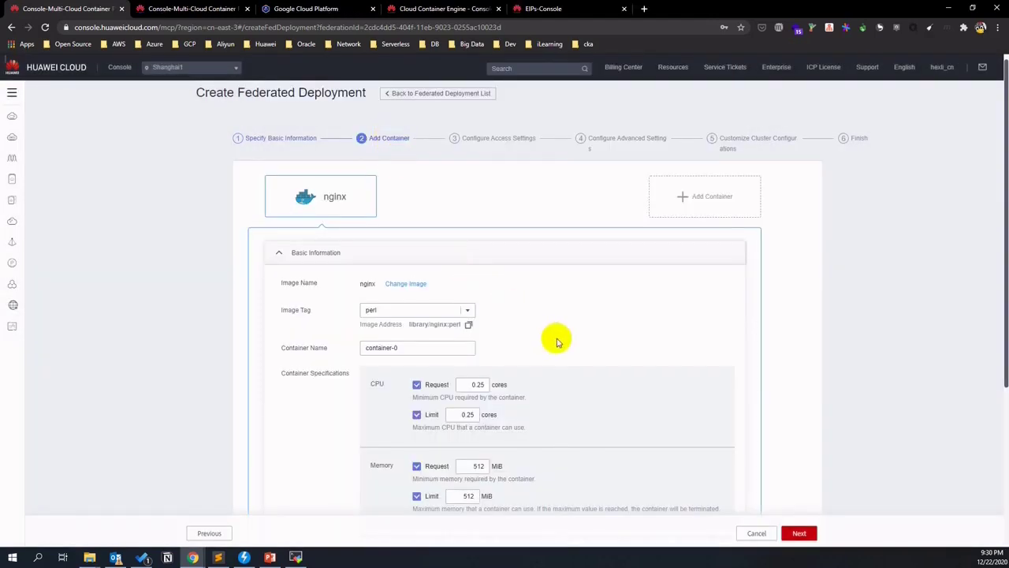
Name the container fed-container-nginx and set its image tag to latest.
{"action": "scroll", "coordinate": [554, 338], "scroll_direction": "down", "scroll_amount": 1}
{"action": "left_click", "coordinate": [396, 278]}
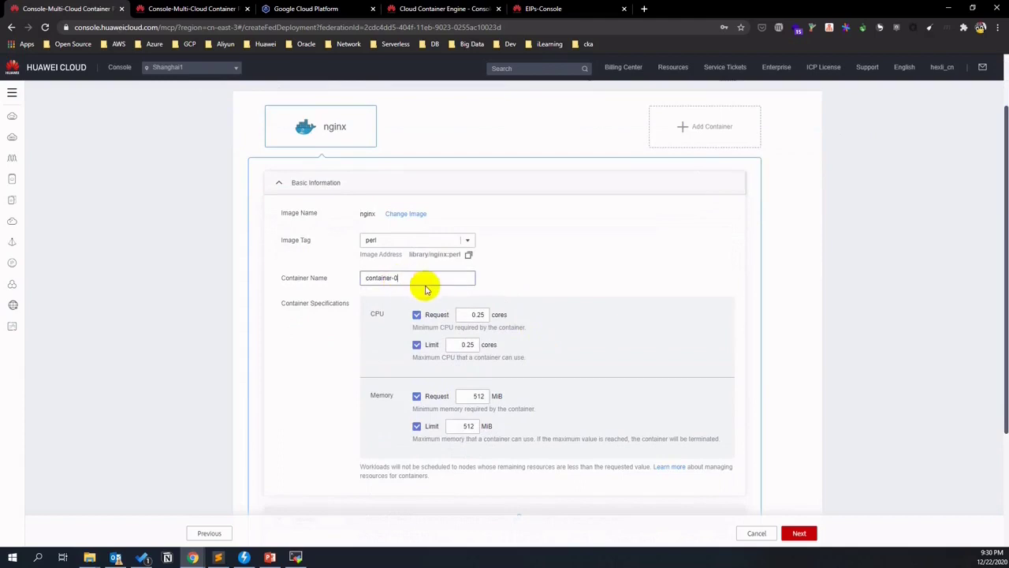
{"action": "key", "text": "BackSpace"}
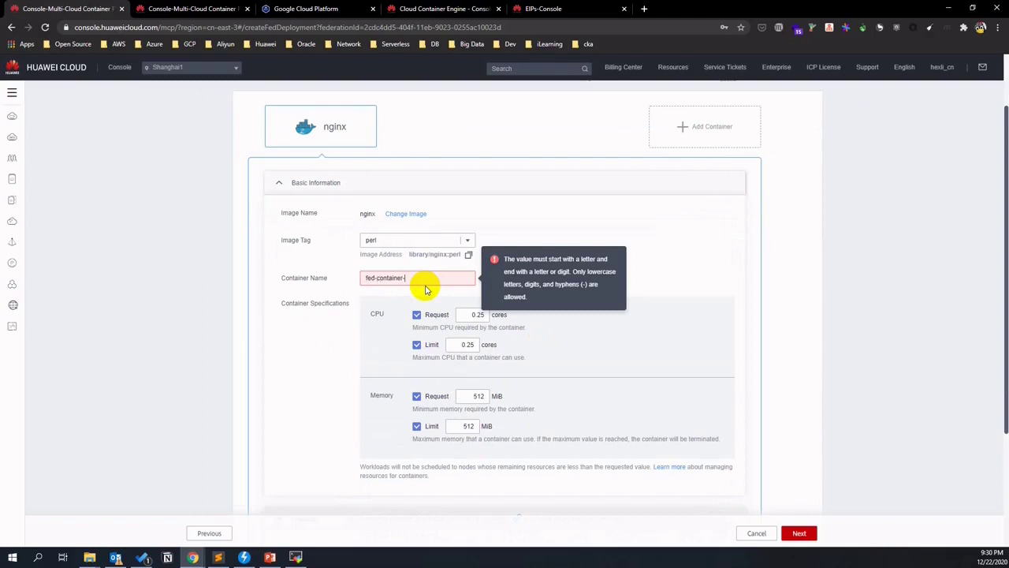
{"action": "type", "text": "nginx"}
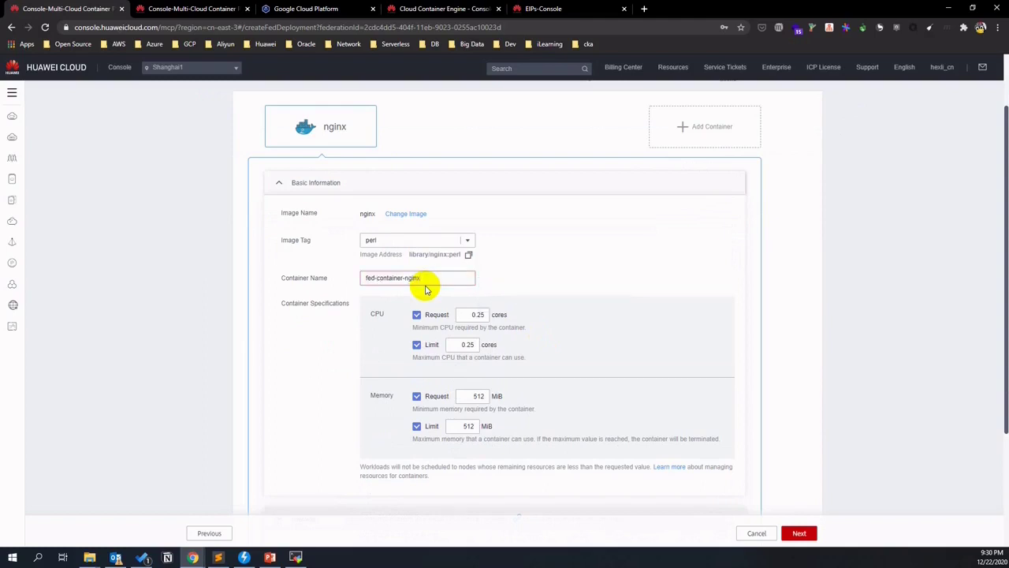
{"action": "left_click", "coordinate": [468, 240]}
{"action": "left_click", "coordinate": [468, 240]}
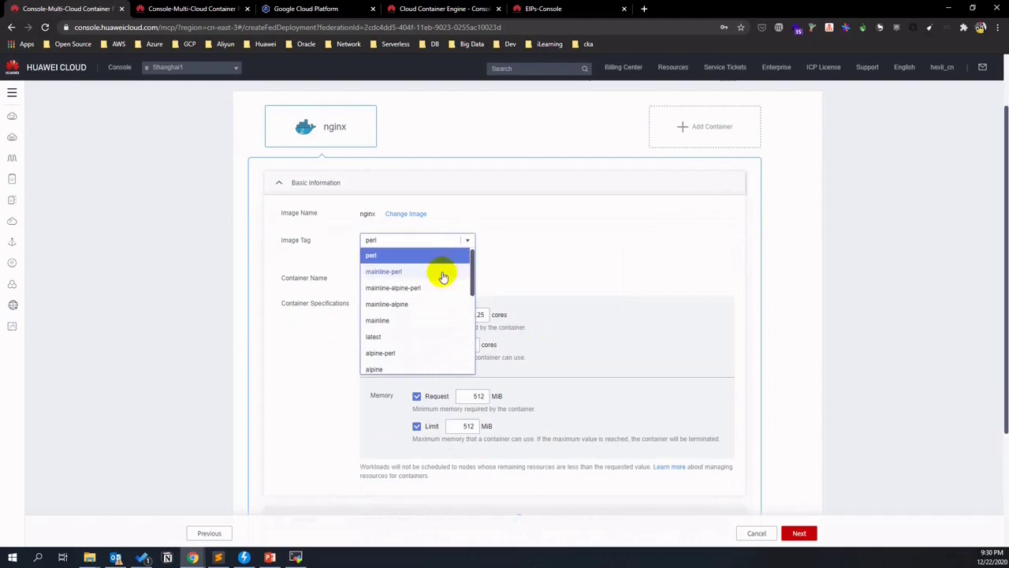
{"action": "left_click", "coordinate": [418, 316]}
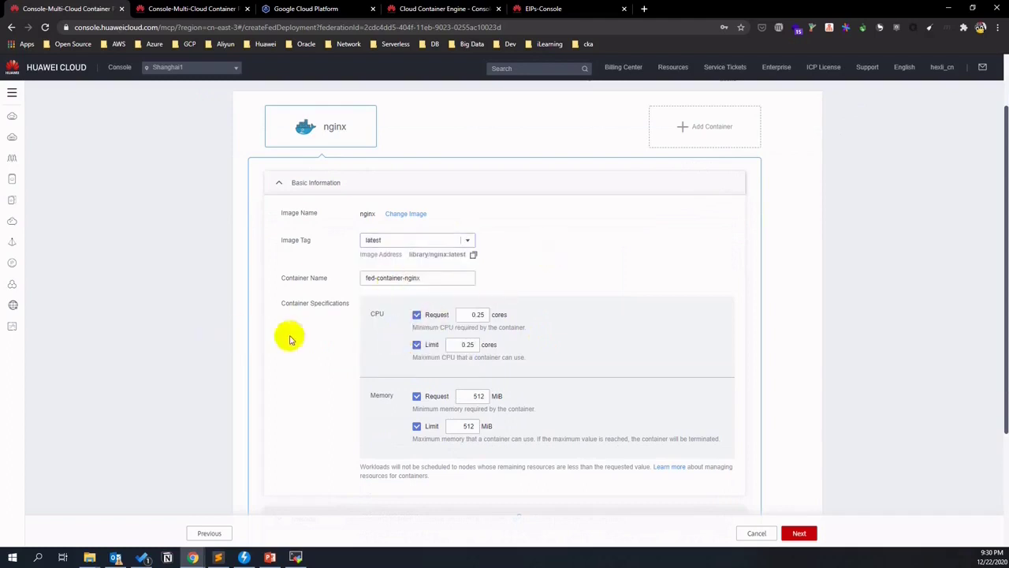
Disable the container's CPU and memory requests and enable the limits of 0.25 cores and 512 MiB instead.
{"action": "scroll", "coordinate": [319, 325], "scroll_direction": "down", "scroll_amount": 1}
{"action": "scroll", "coordinate": [354, 355], "scroll_direction": "down", "scroll_amount": 1}
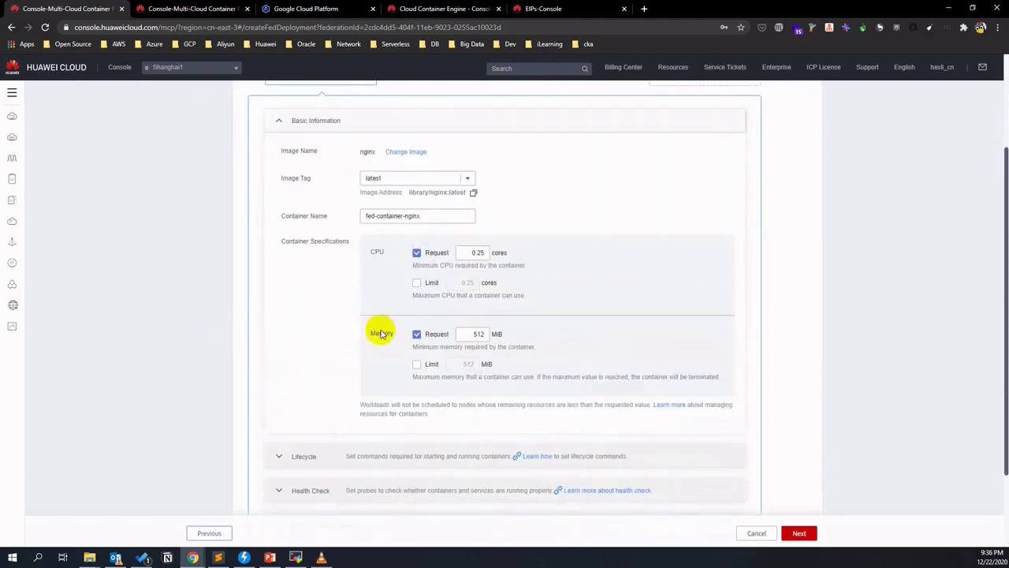
{"action": "left_click", "coordinate": [416, 252]}
{"action": "left_click", "coordinate": [417, 283]}
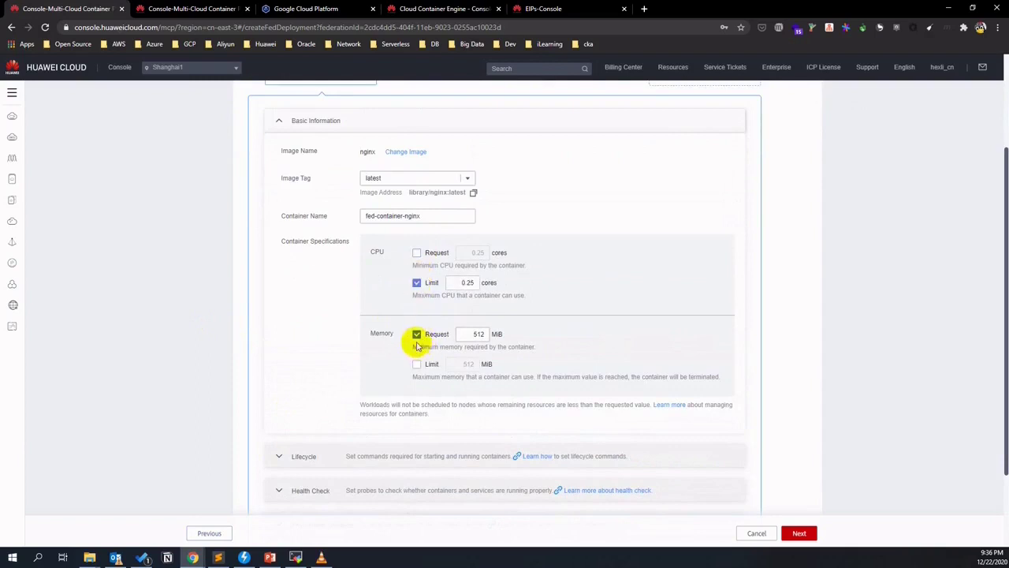
{"action": "left_click", "coordinate": [416, 335]}
{"action": "left_click", "coordinate": [416, 364]}
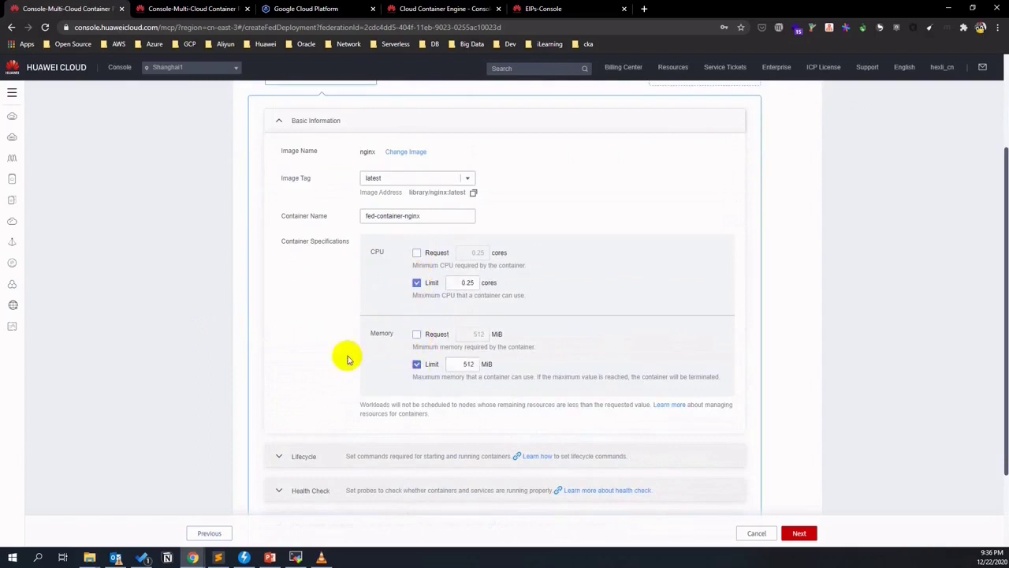
Set the container's startup command to /bin/sh, copied from the notes in Sublime Text, with -c as the first argument.
{"action": "scroll", "coordinate": [348, 359], "scroll_direction": "down", "scroll_amount": 2}
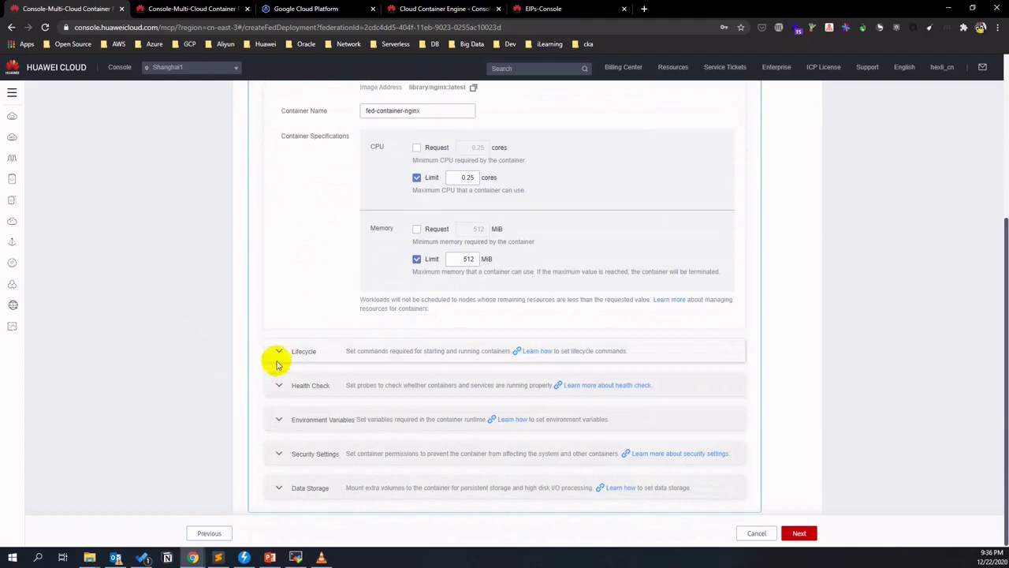
{"action": "left_click", "coordinate": [278, 351]}
{"action": "scroll", "coordinate": [252, 367], "scroll_direction": "down", "scroll_amount": 2}
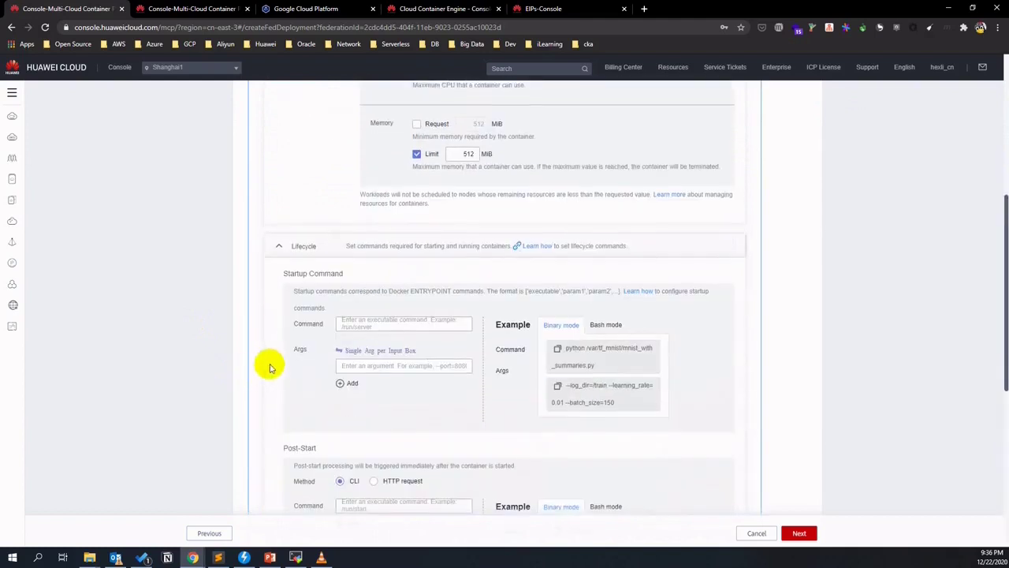
{"action": "left_click", "coordinate": [373, 322]}
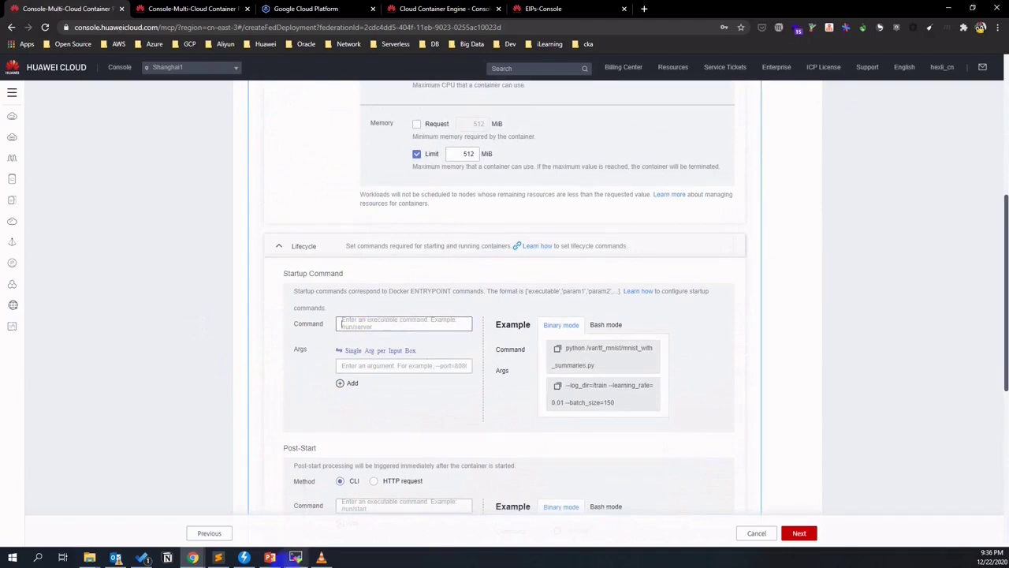
{"action": "left_click", "coordinate": [218, 557]}
{"action": "left_click_drag", "start_coordinate": [635, 325], "coordinate": [591, 326]}
{"action": "key", "text": "ctrl+c"}
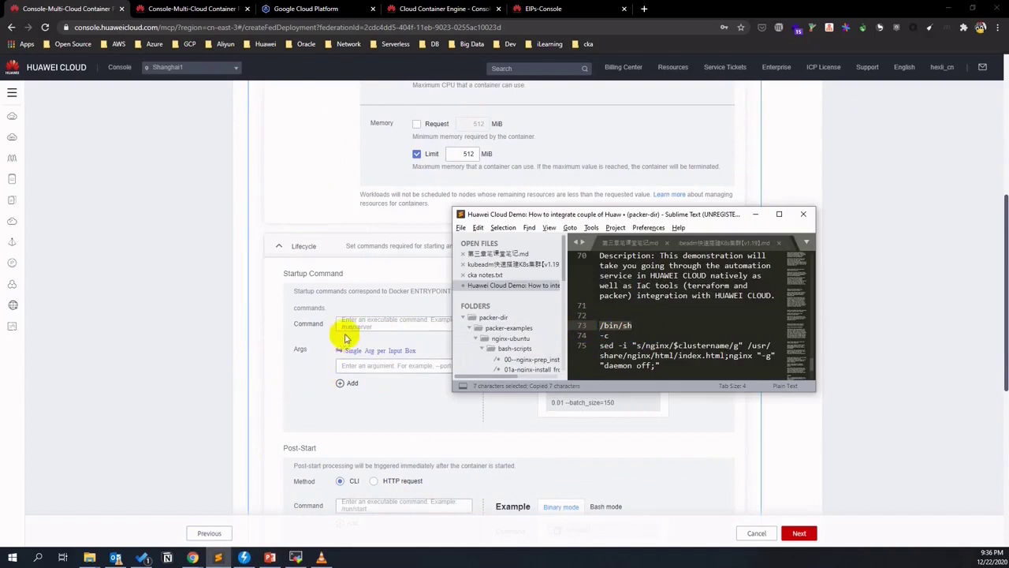
{"action": "left_click", "coordinate": [382, 319]}
{"action": "key", "text": "ctrl+v"}
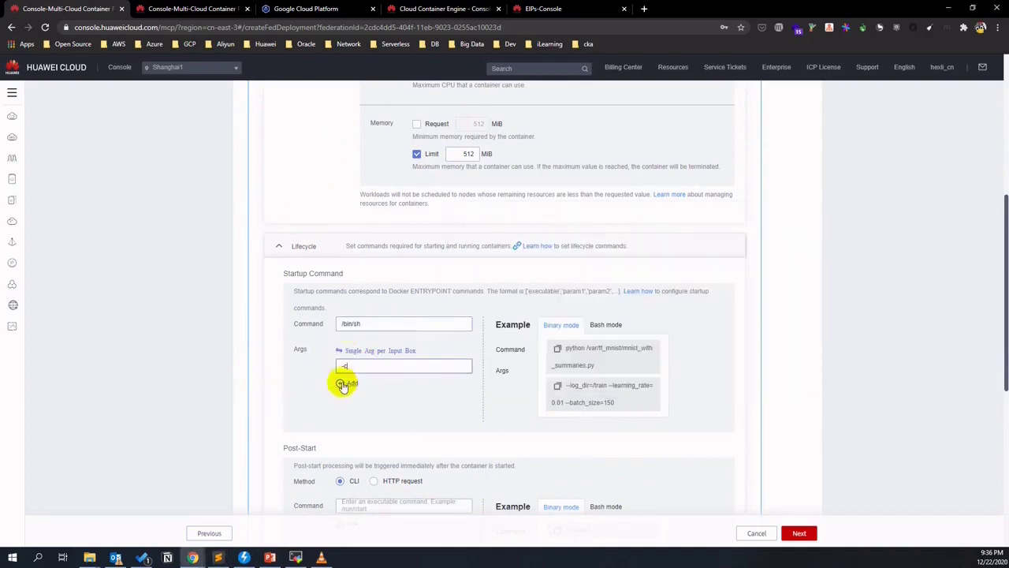
Add a second startup argument copied from the Sublime Text notes: sed -i "s/nginx/$clustername/g" /usr/share/nginx/html/index.html;nginx "-g" "daemon off;".
{"action": "left_click", "coordinate": [347, 383]}
{"action": "key", "text": "alt+Tab"}
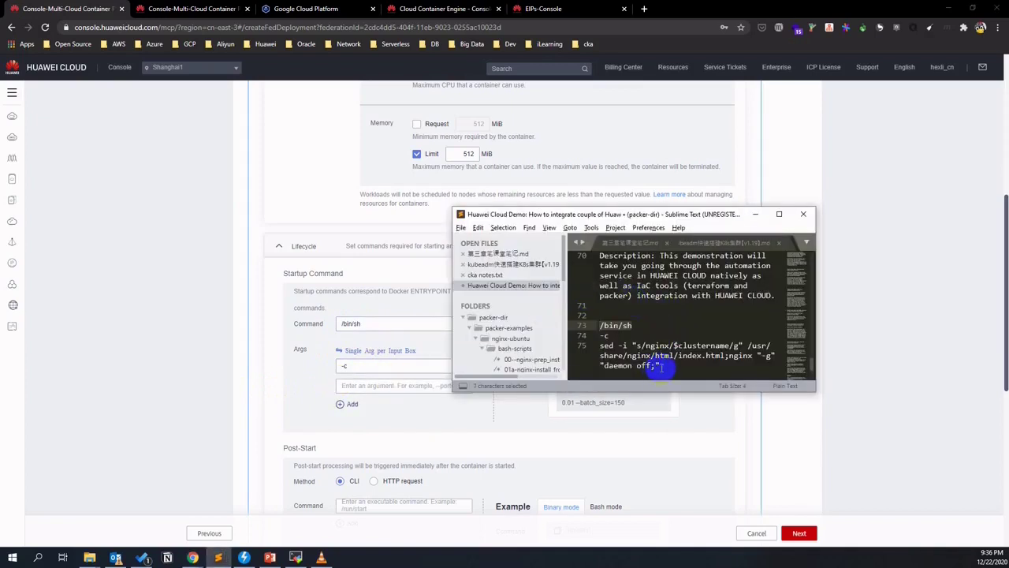
{"action": "left_click", "coordinate": [590, 345]}
{"action": "key", "text": "ctrl+c"}
{"action": "key", "text": "alt+Tab"}
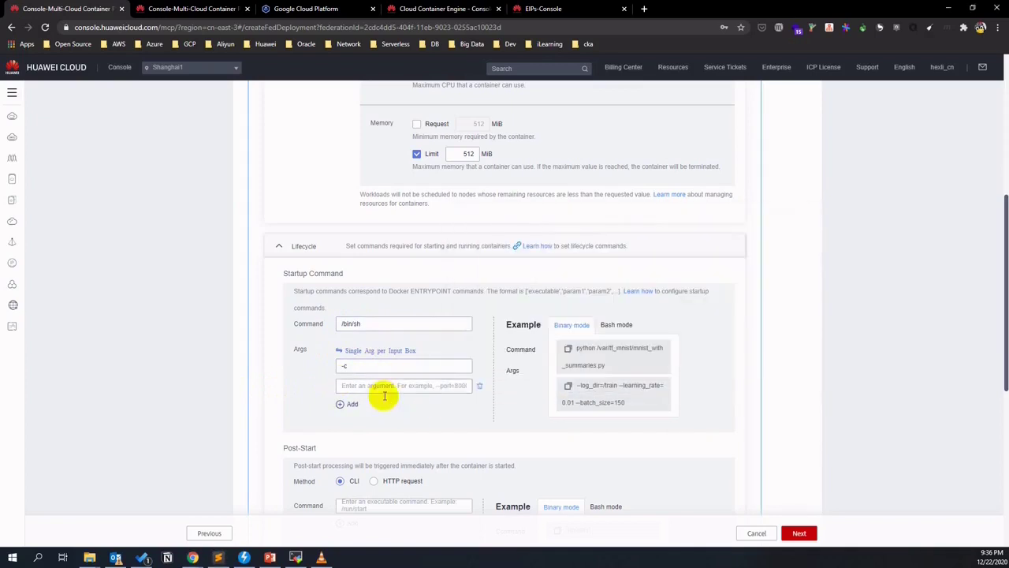
{"action": "left_click", "coordinate": [378, 385]}
{"action": "key", "text": "ctrl+v"}
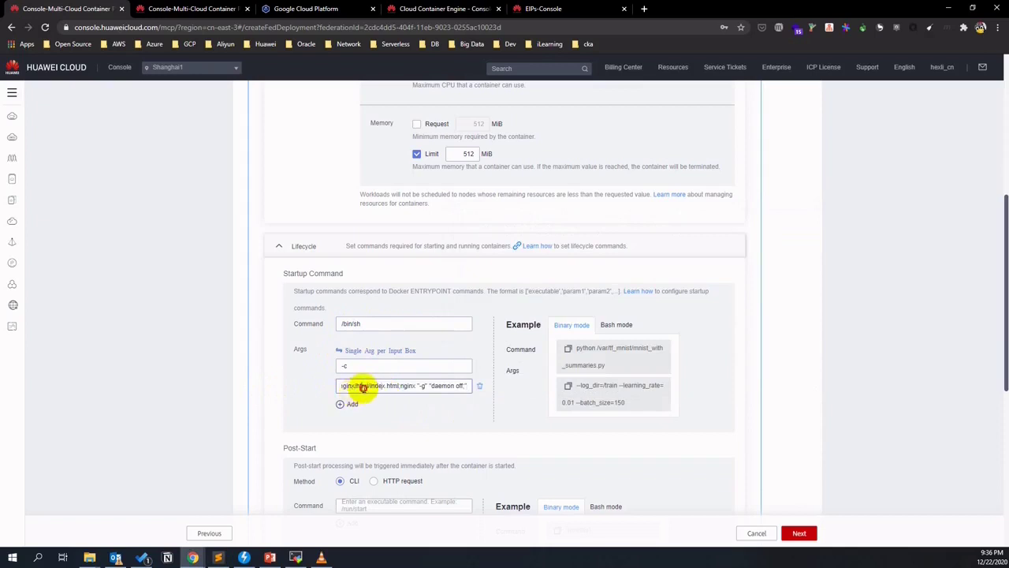
{"action": "left_click_drag", "start_coordinate": [423, 387], "coordinate": [354, 386]}
{"action": "left_click", "coordinate": [403, 386]}
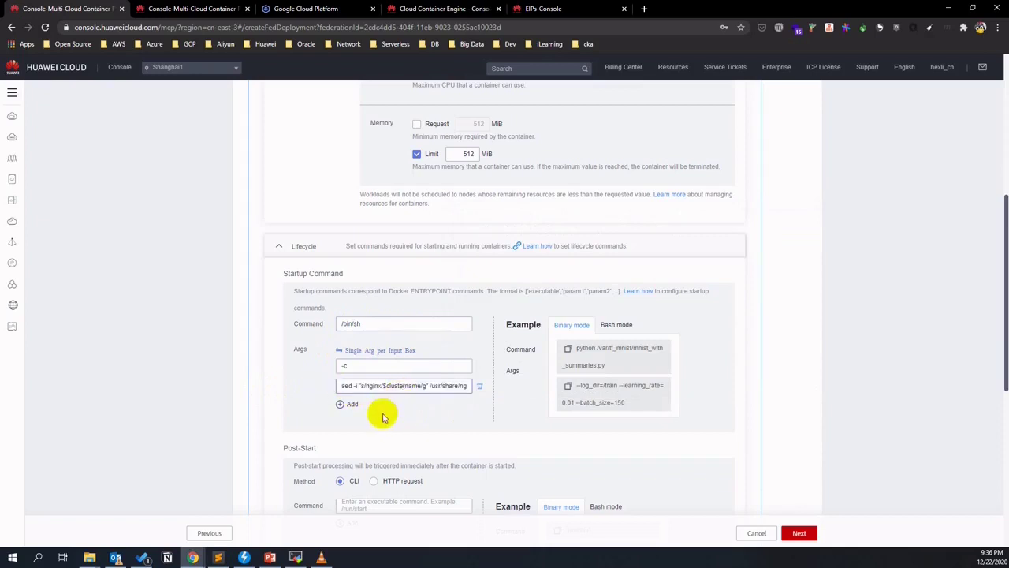
Proceed to customizing the cluster configurations without creating a service and with the default advanced settings.
{"action": "scroll", "coordinate": [783, 436], "scroll_direction": "down", "scroll_amount": 1}
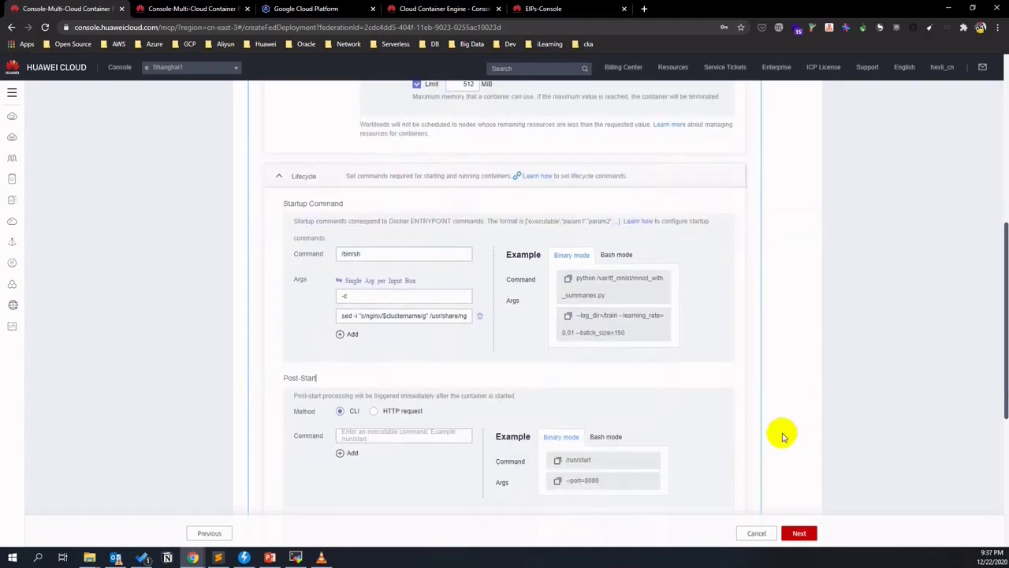
{"action": "scroll", "coordinate": [783, 436], "scroll_direction": "down", "scroll_amount": 3}
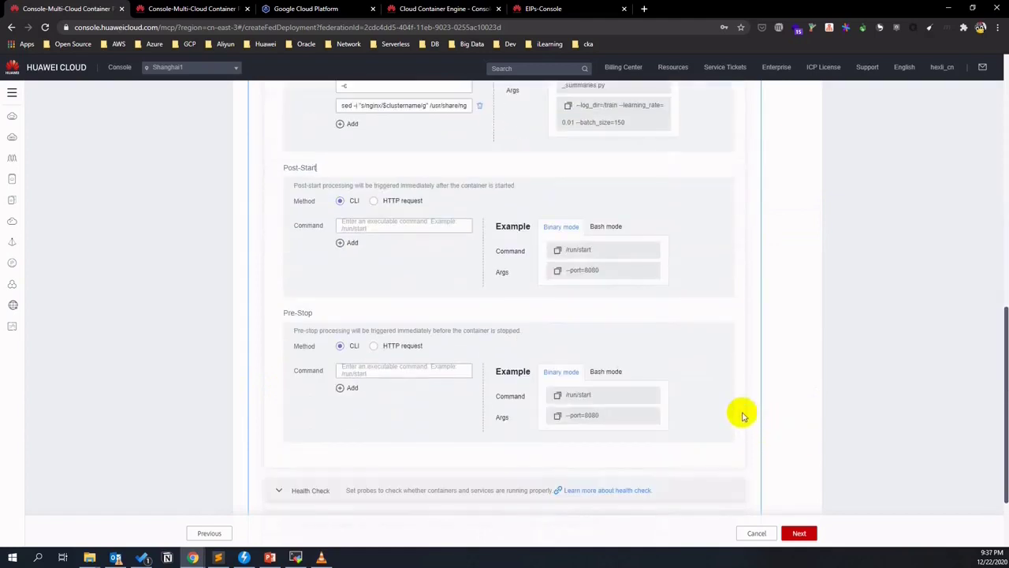
{"action": "scroll", "coordinate": [737, 410], "scroll_direction": "down", "scroll_amount": 2}
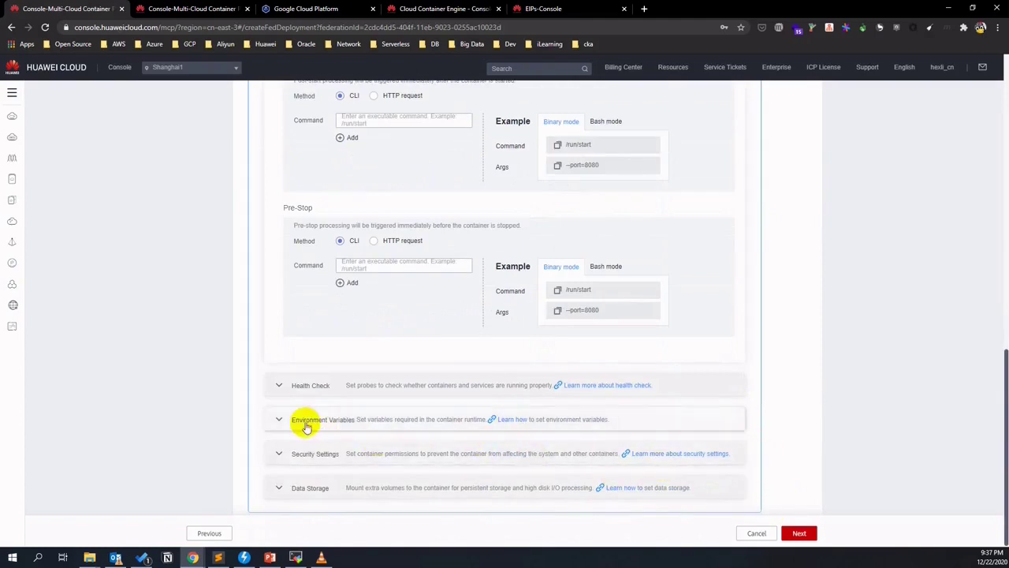
{"action": "left_click", "coordinate": [800, 534]}
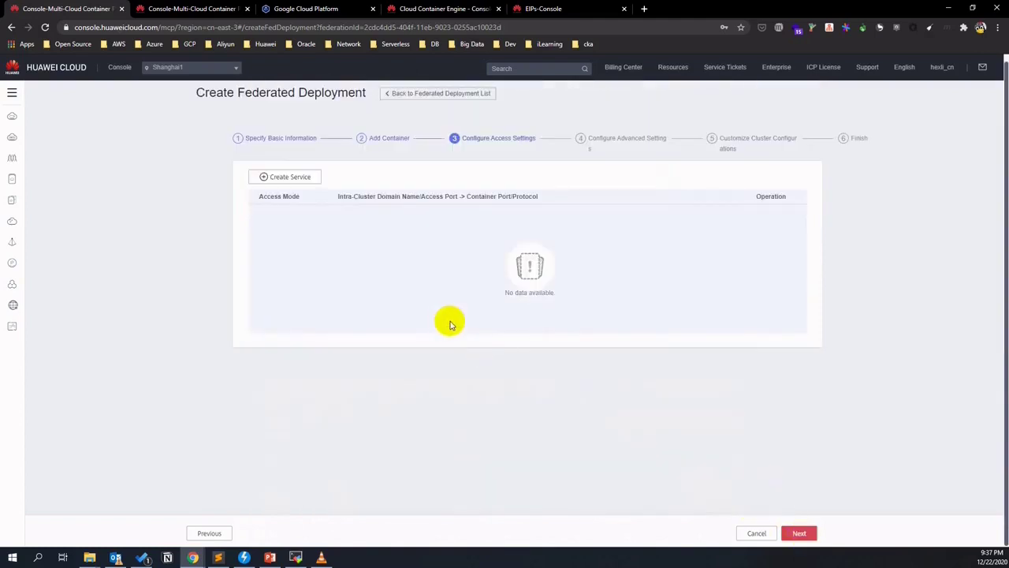
{"action": "left_click", "coordinate": [799, 530]}
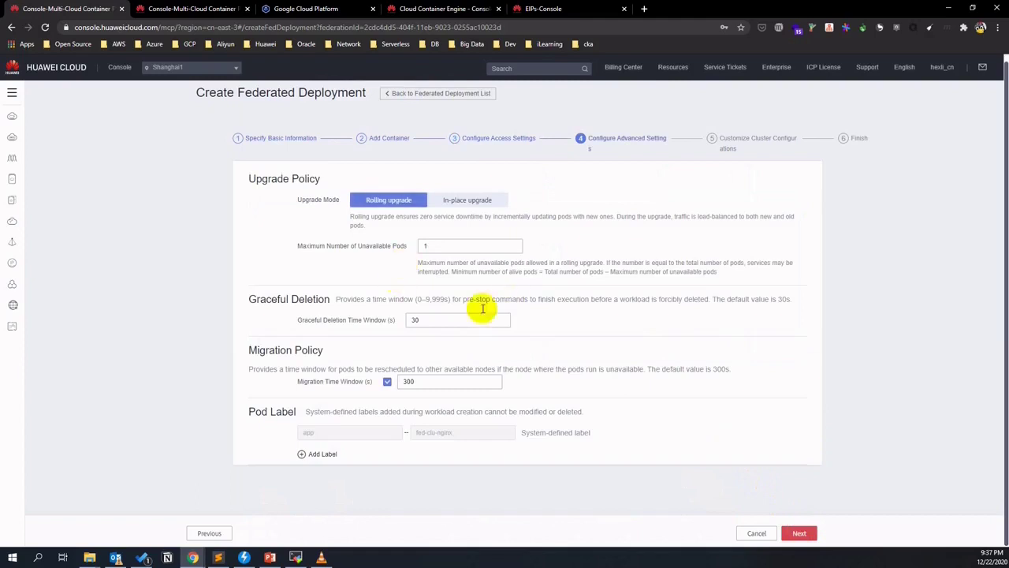
{"action": "left_click", "coordinate": [799, 533]}
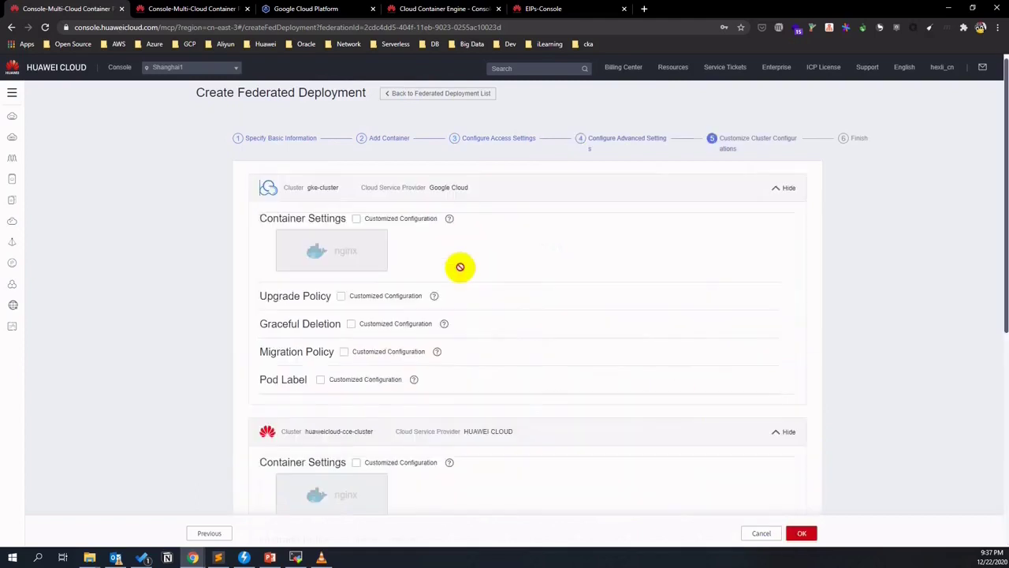
Enable the customized container configuration for gke-cluster.
{"action": "left_click", "coordinate": [356, 218]}
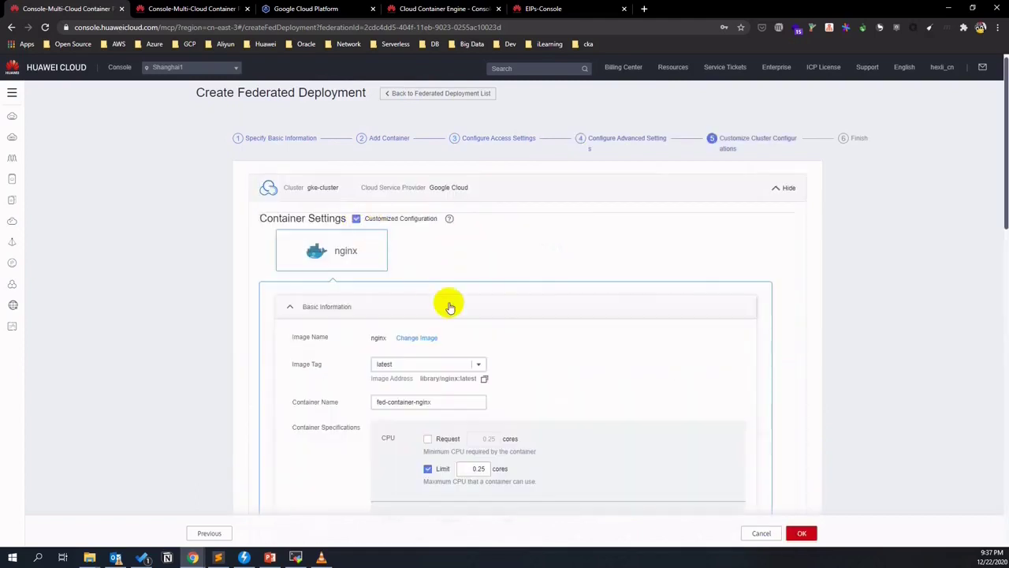
{"action": "scroll", "coordinate": [516, 331], "scroll_direction": "down", "scroll_amount": 2}
{"action": "scroll", "coordinate": [537, 341], "scroll_direction": "down", "scroll_amount": 1}
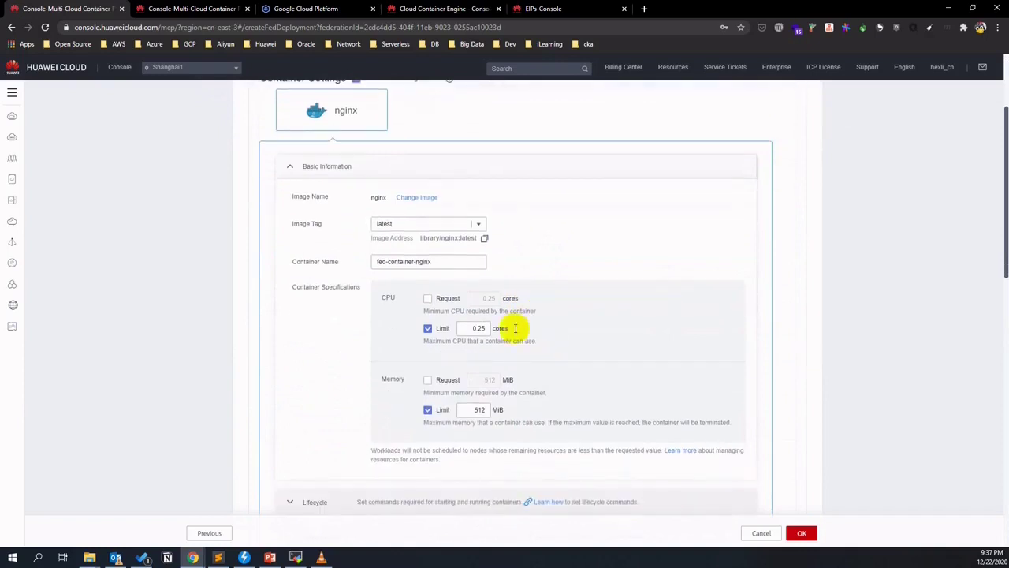
{"action": "scroll", "coordinate": [255, 348], "scroll_direction": "down", "scroll_amount": 1}
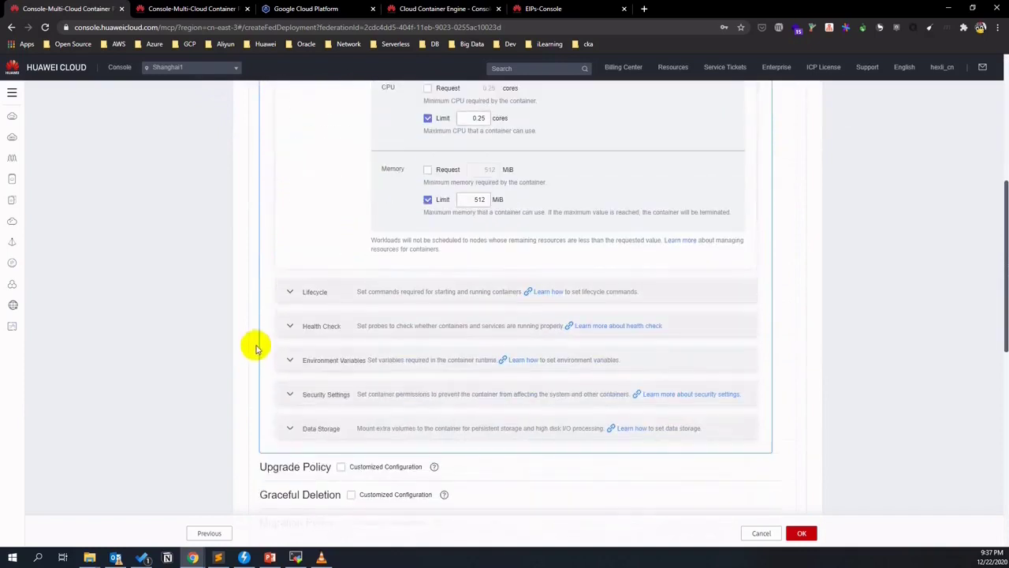
Add a manually defined environment variable named clustername to the nginx container of gke-cluster.
{"action": "left_click", "coordinate": [302, 361]}
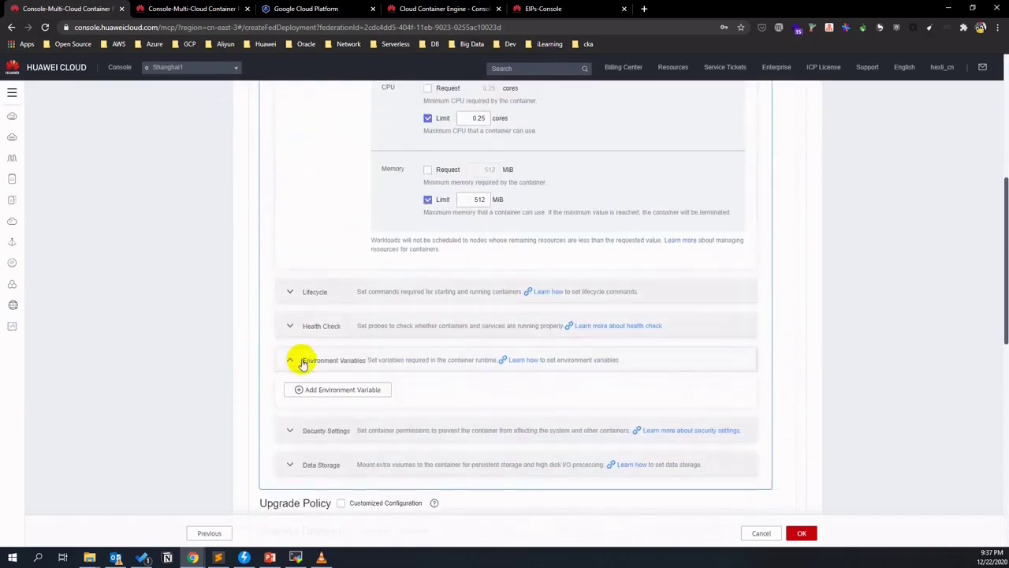
{"action": "left_click", "coordinate": [338, 389]}
{"action": "left_click", "coordinate": [367, 430]}
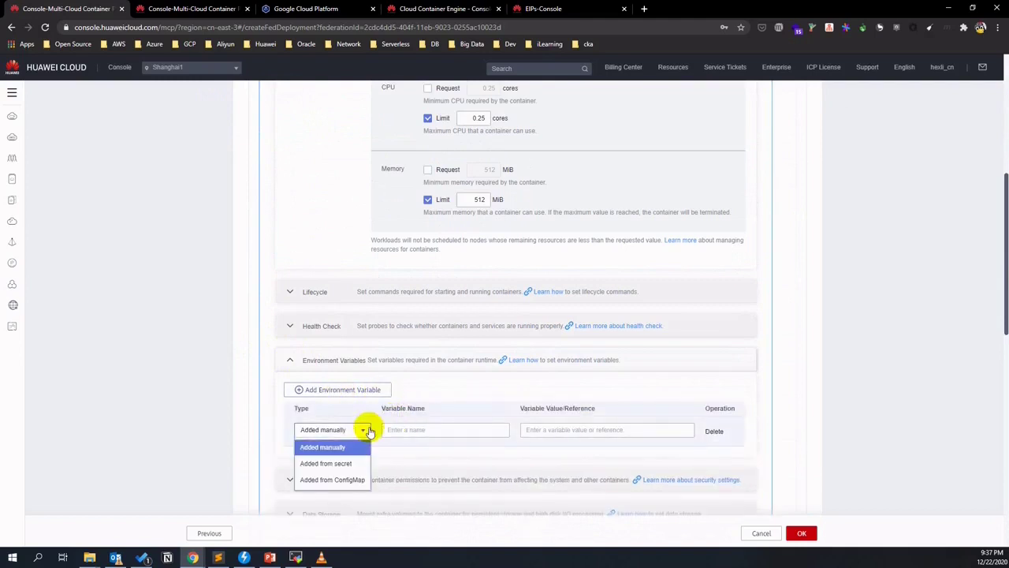
{"action": "left_click", "coordinate": [367, 430]}
{"action": "left_click", "coordinate": [399, 429]}
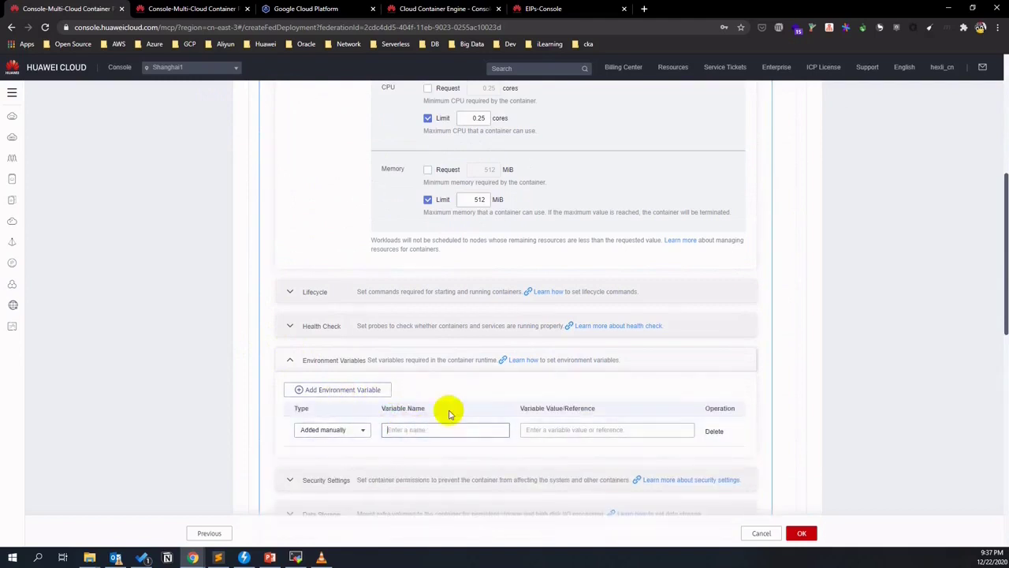
{"action": "left_click", "coordinate": [530, 430]}
{"action": "scroll", "coordinate": [504, 394], "scroll_direction": "up", "scroll_amount": 5}
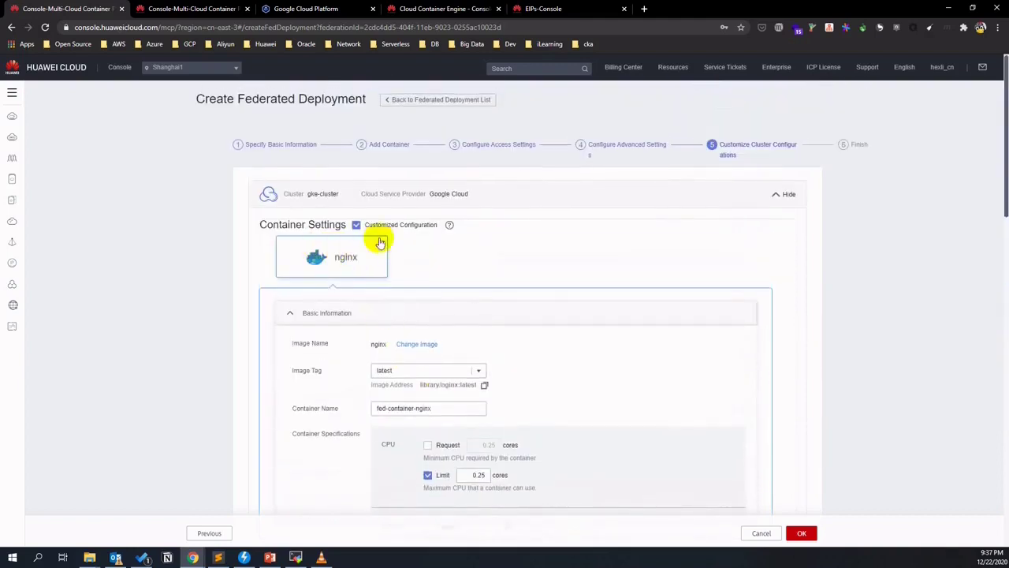
{"action": "scroll", "coordinate": [466, 325], "scroll_direction": "down", "scroll_amount": 1}
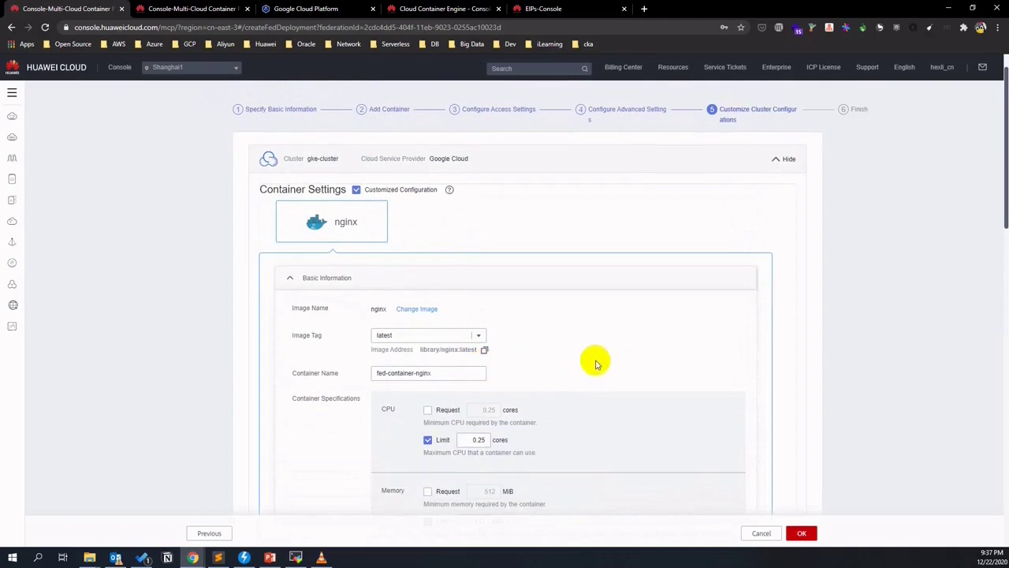
{"action": "scroll", "coordinate": [596, 364], "scroll_direction": "down", "scroll_amount": 7}
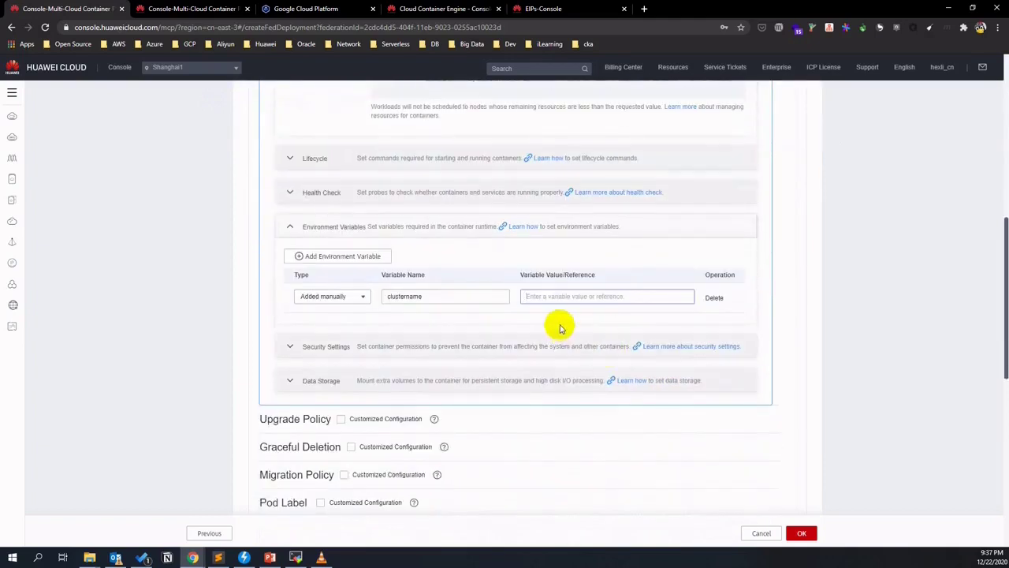
Customize the container settings for huaweicloud-cce-cluster, adding an environment variable clustername with the value CCE.
{"action": "scroll", "coordinate": [556, 324], "scroll_direction": "down", "scroll_amount": 3}
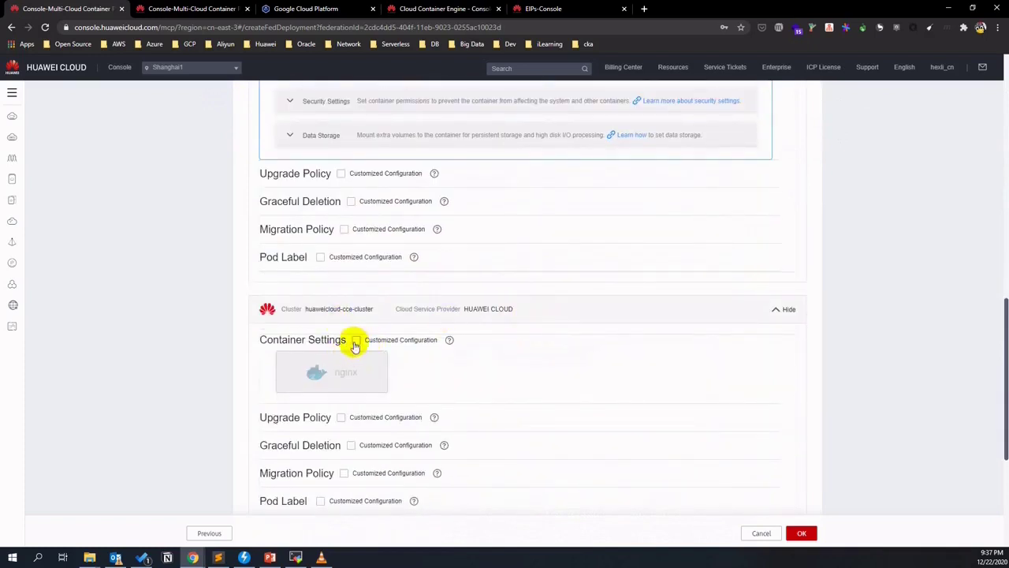
{"action": "scroll", "coordinate": [362, 335], "scroll_direction": "down", "scroll_amount": 1}
{"action": "left_click", "coordinate": [356, 268]}
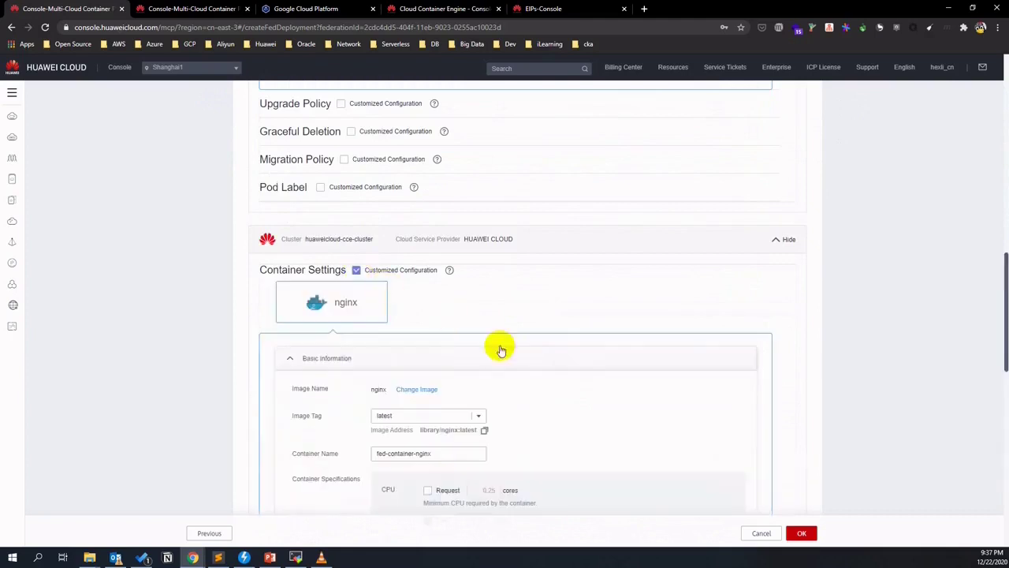
{"action": "scroll", "coordinate": [500, 347], "scroll_direction": "down", "scroll_amount": 2}
{"action": "scroll", "coordinate": [502, 351], "scroll_direction": "down", "scroll_amount": 3}
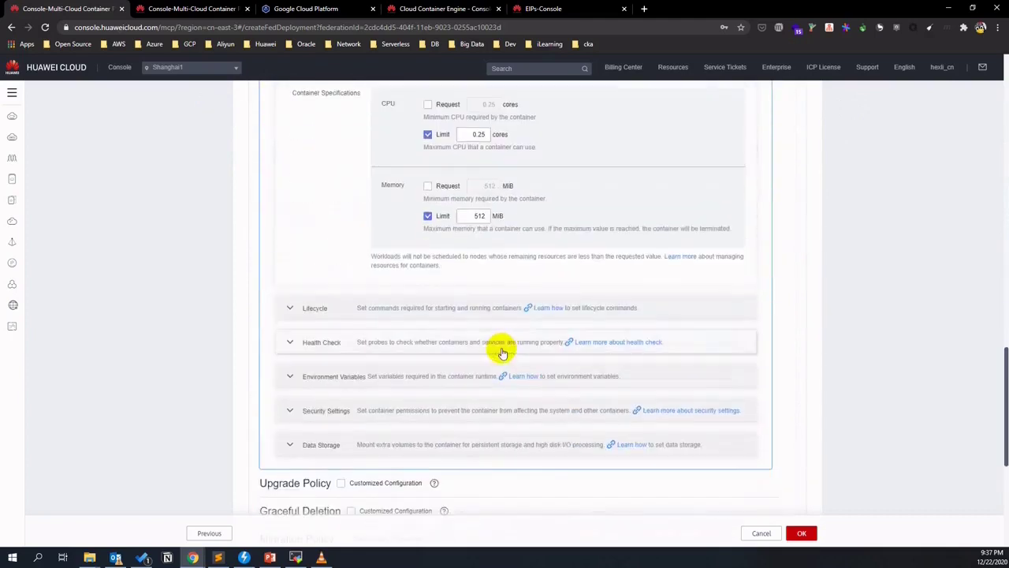
{"action": "left_click", "coordinate": [300, 379]}
{"action": "left_click", "coordinate": [386, 407]}
{"action": "left_click", "coordinate": [434, 444]}
{"action": "type", "text": "clustername"}
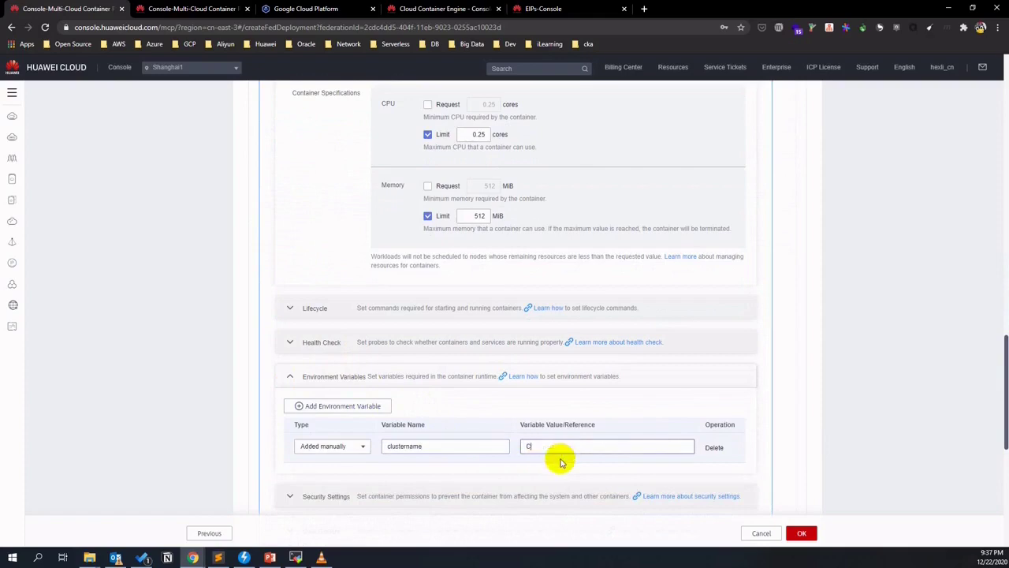
Customize the container settings for the on-premises k8s-cluster-op, adding an environment variable clustername with the value OnPrem.
{"action": "scroll", "coordinate": [479, 421], "scroll_direction": "down", "scroll_amount": 4}
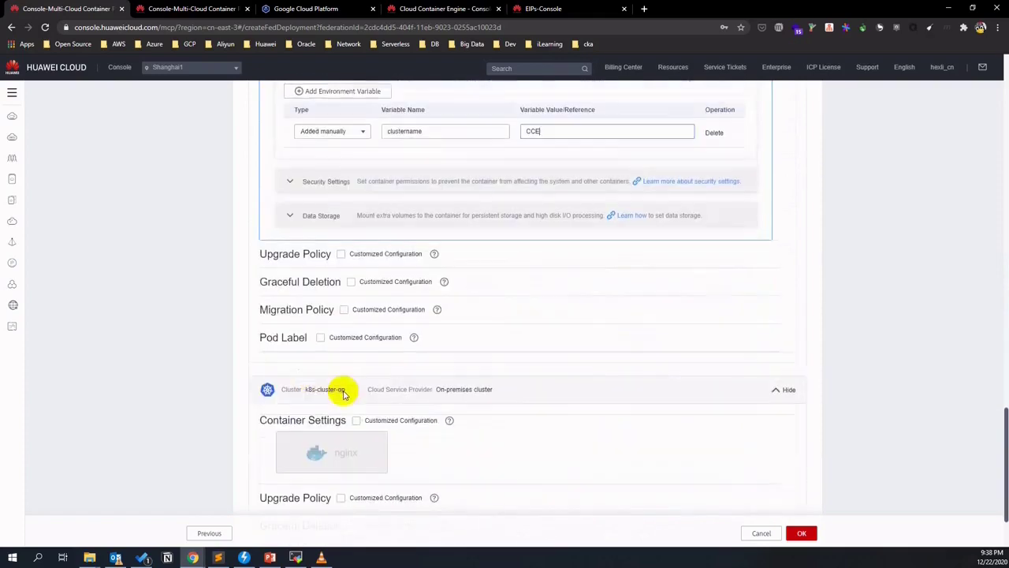
{"action": "left_click", "coordinate": [356, 421]}
{"action": "scroll", "coordinate": [473, 423], "scroll_direction": "down", "scroll_amount": 4}
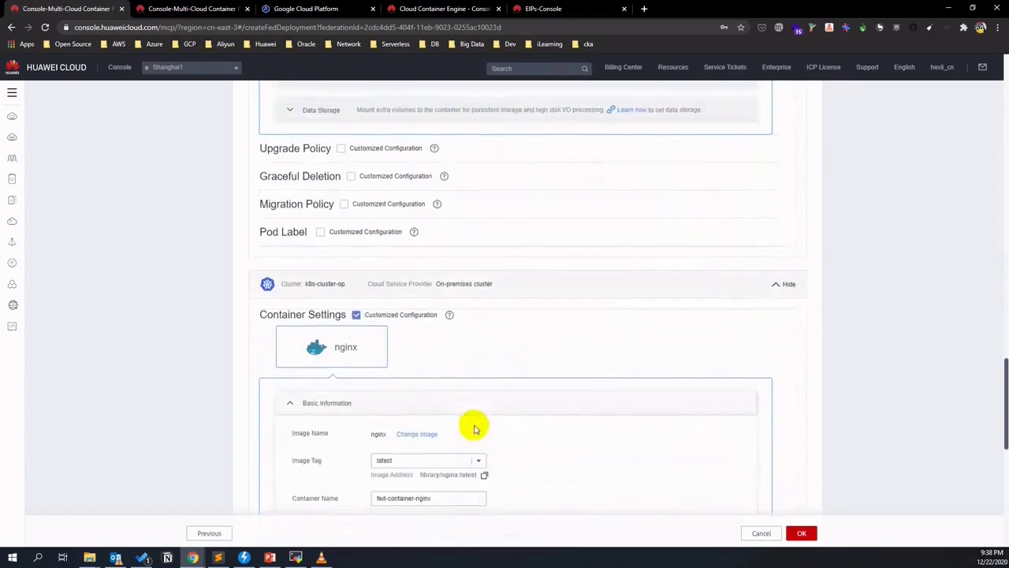
{"action": "scroll", "coordinate": [323, 374], "scroll_direction": "up", "scroll_amount": 1}
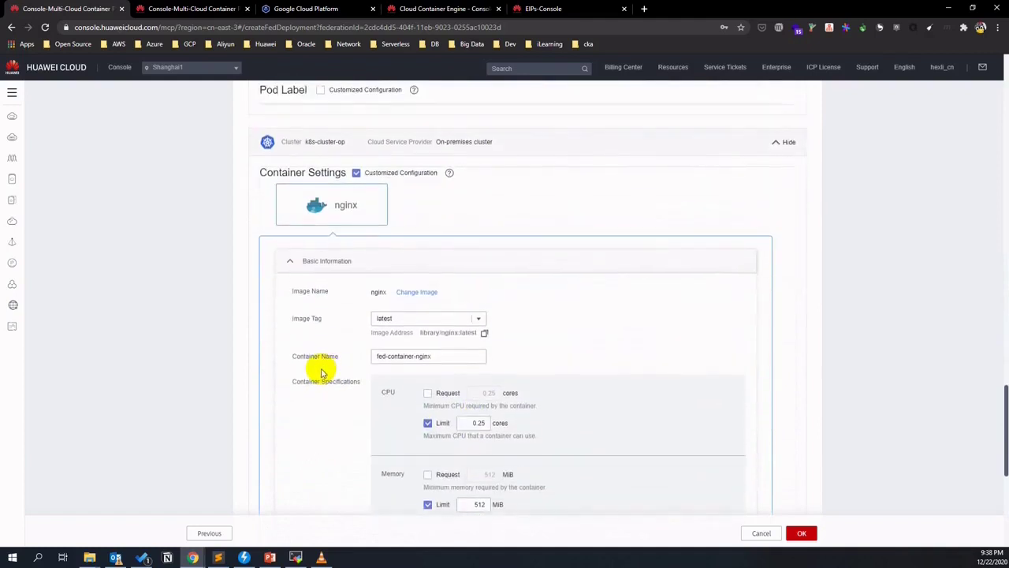
{"action": "scroll", "coordinate": [331, 364], "scroll_direction": "down", "scroll_amount": 5}
{"action": "left_click", "coordinate": [312, 295]}
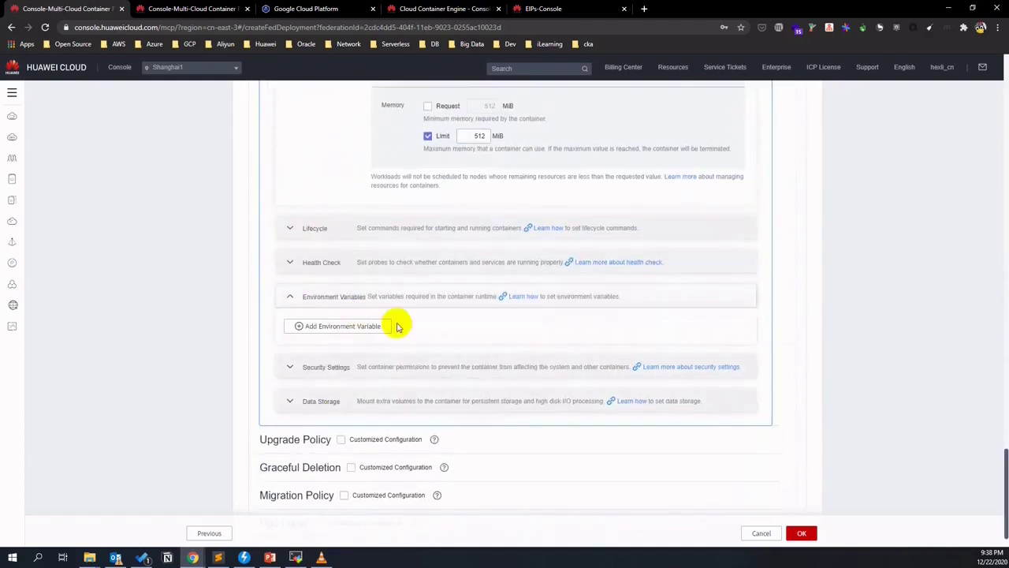
{"action": "left_click", "coordinate": [372, 330]}
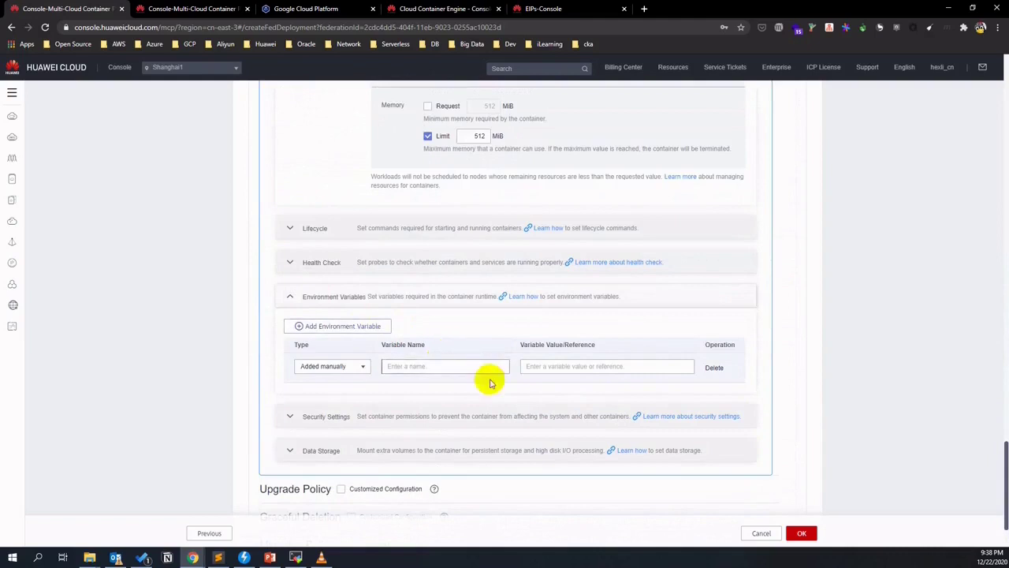
{"action": "left_click", "coordinate": [451, 367]}
{"action": "type", "text": "clustername"}
{"action": "left_click", "coordinate": [555, 366]}
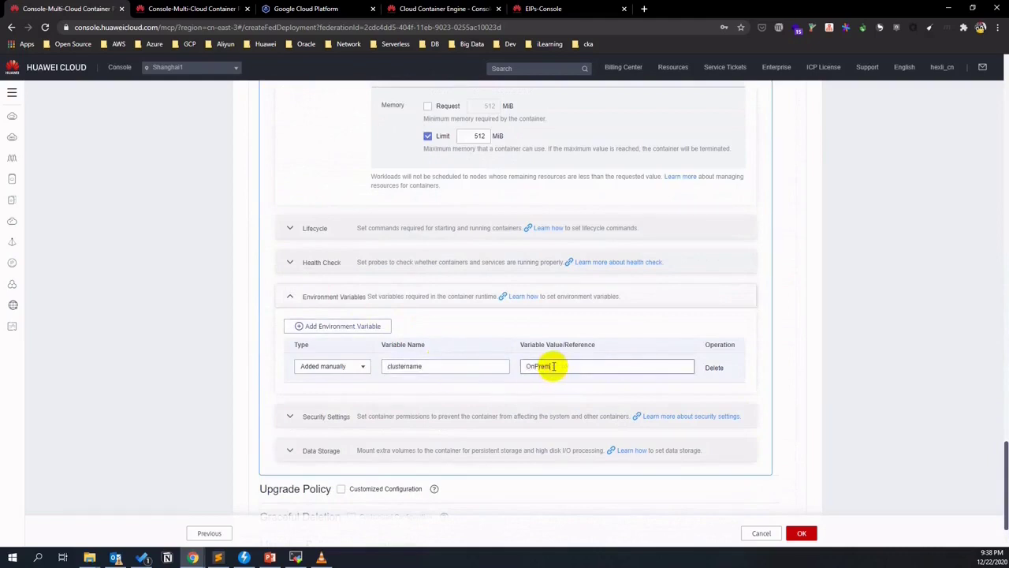
Create the federated deployment with the customized cluster configurations and return to the federated deployment list.
{"action": "scroll", "coordinate": [624, 354], "scroll_direction": "down", "scroll_amount": 2}
{"action": "left_click", "coordinate": [797, 533]}
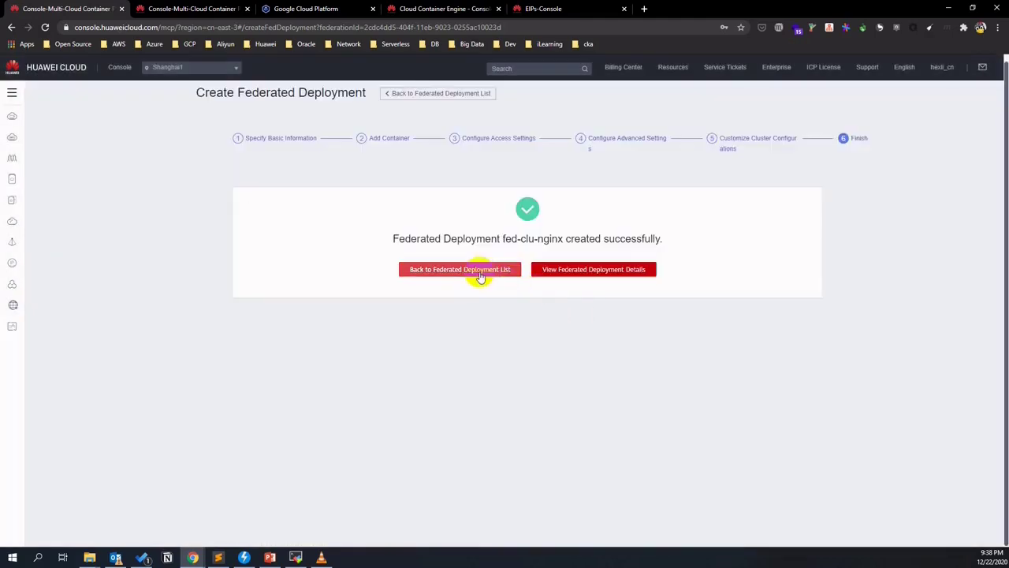
{"action": "left_click", "coordinate": [479, 272]}
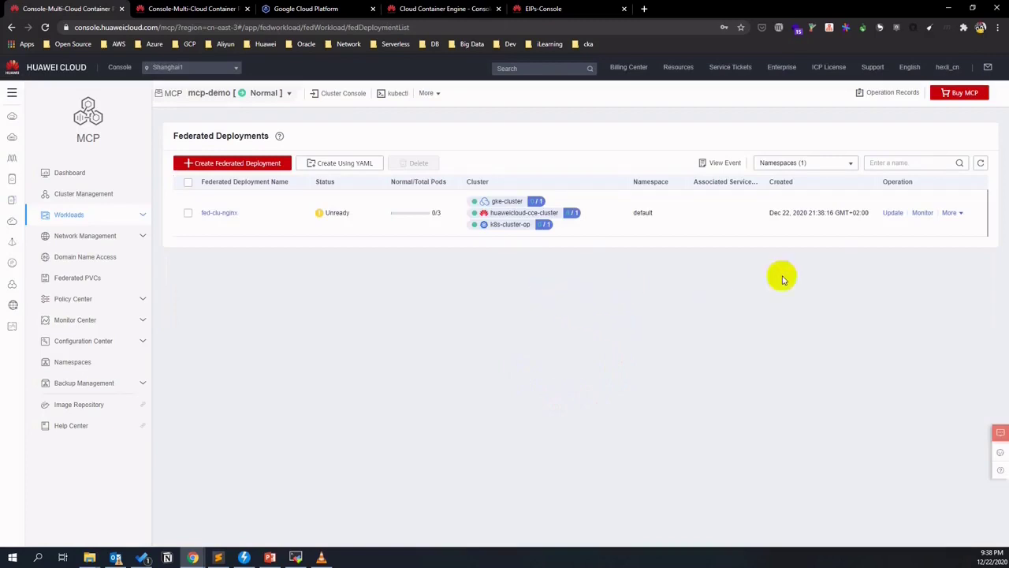
Examine the refreshed pod status of fed-clu-nginx in each of the three clusters, then return to the federated deployment list.
{"action": "left_click", "coordinate": [226, 214]}
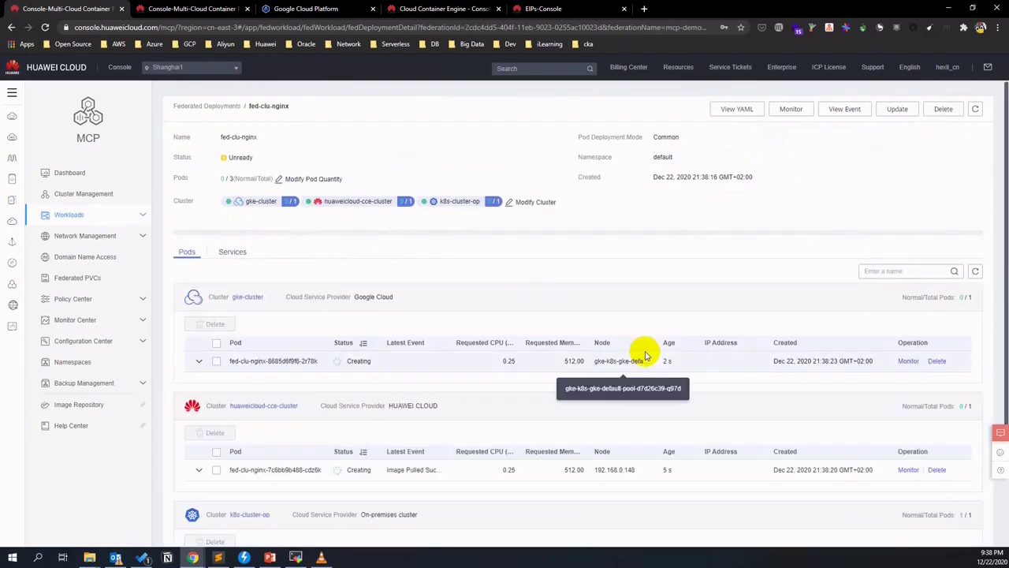
{"action": "scroll", "coordinate": [670, 315], "scroll_direction": "down", "scroll_amount": 2}
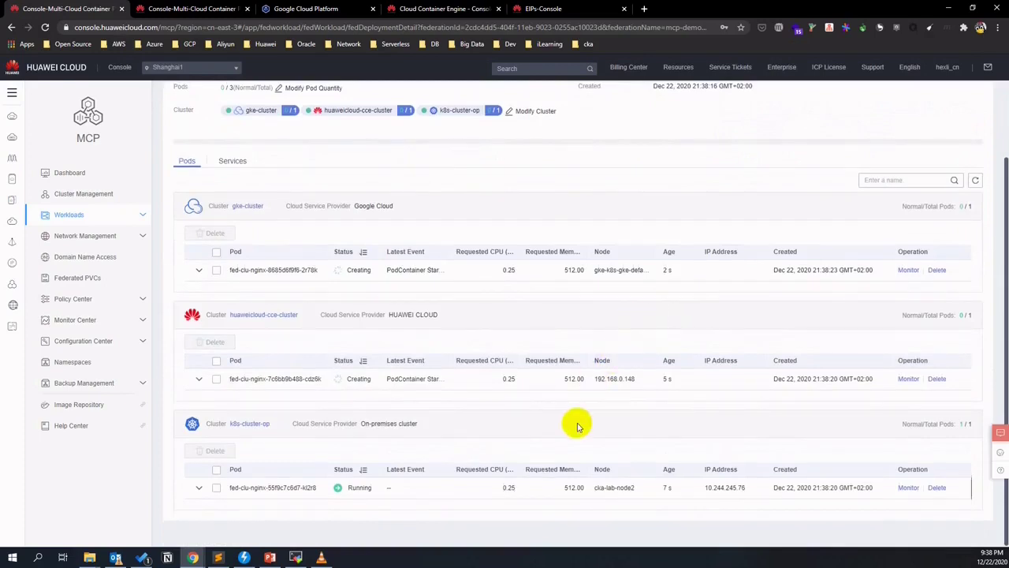
{"action": "scroll", "coordinate": [576, 421], "scroll_direction": "up", "scroll_amount": 2}
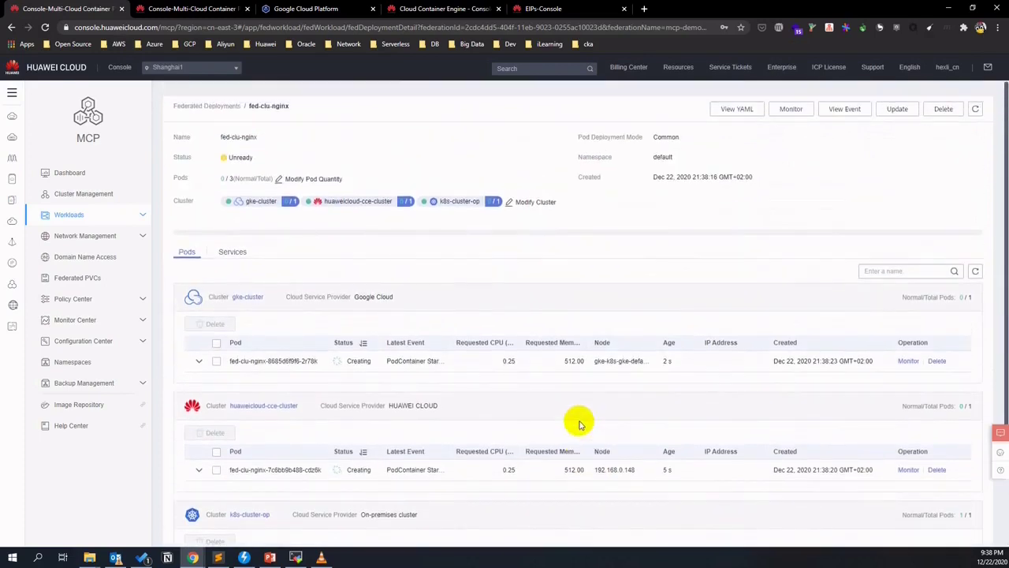
{"action": "scroll", "coordinate": [552, 414], "scroll_direction": "down", "scroll_amount": 2}
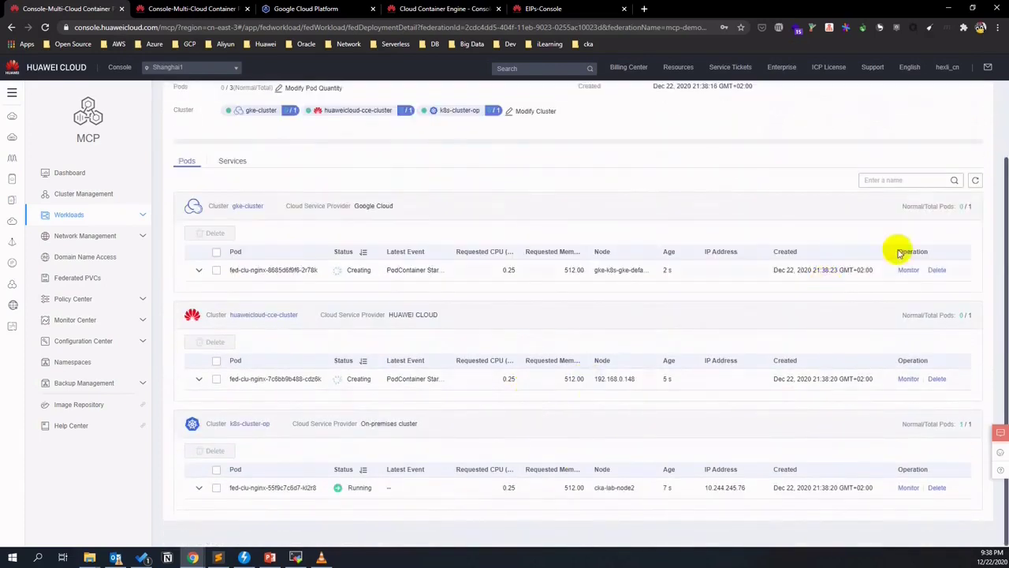
{"action": "left_click", "coordinate": [975, 181]}
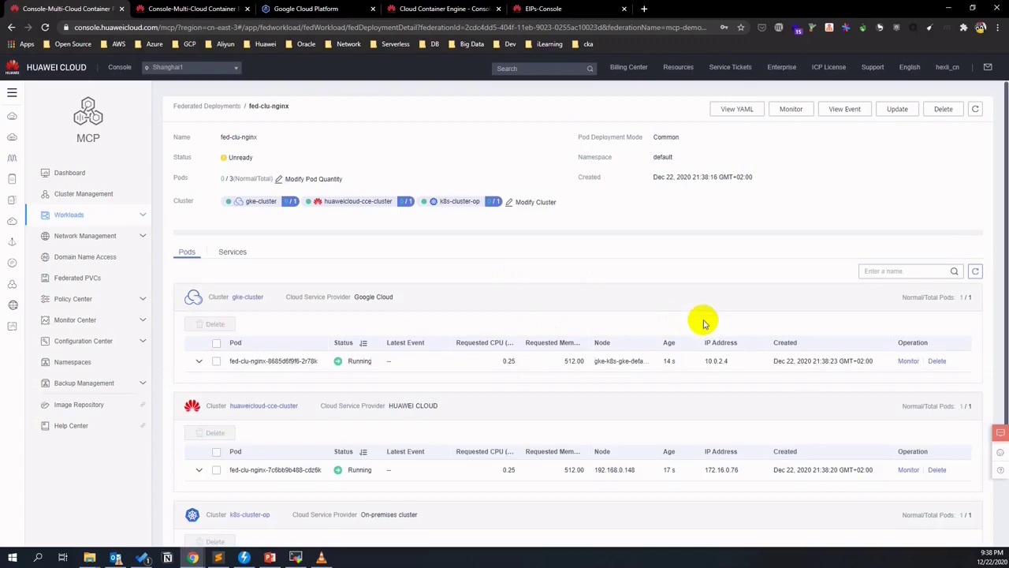
{"action": "scroll", "coordinate": [682, 324], "scroll_direction": "down", "scroll_amount": 2}
{"action": "scroll", "coordinate": [683, 325], "scroll_direction": "up", "scroll_amount": 2}
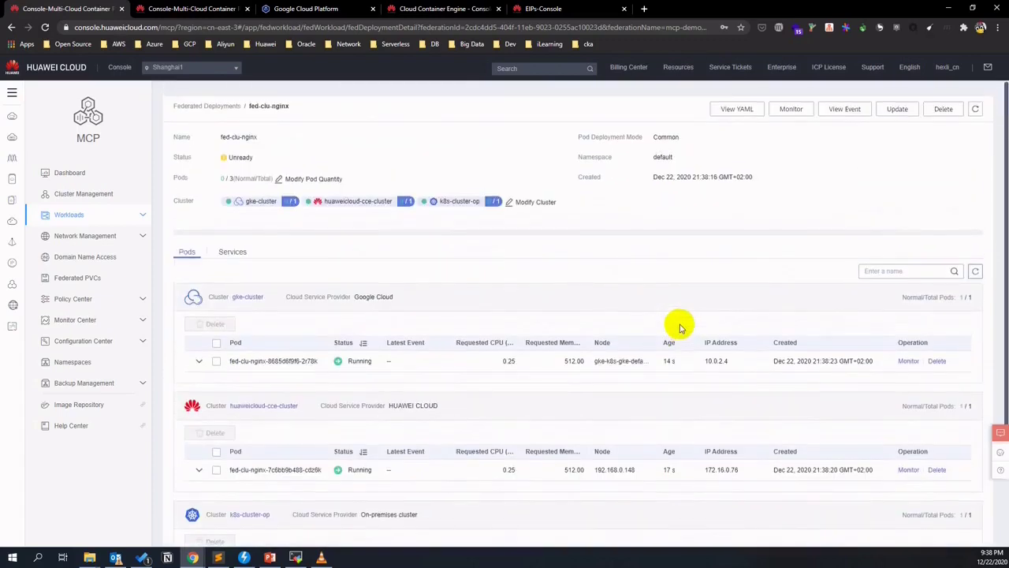
{"action": "scroll", "coordinate": [233, 257], "scroll_direction": "down", "scroll_amount": 2}
{"action": "scroll", "coordinate": [221, 237], "scroll_direction": "up", "scroll_amount": 2}
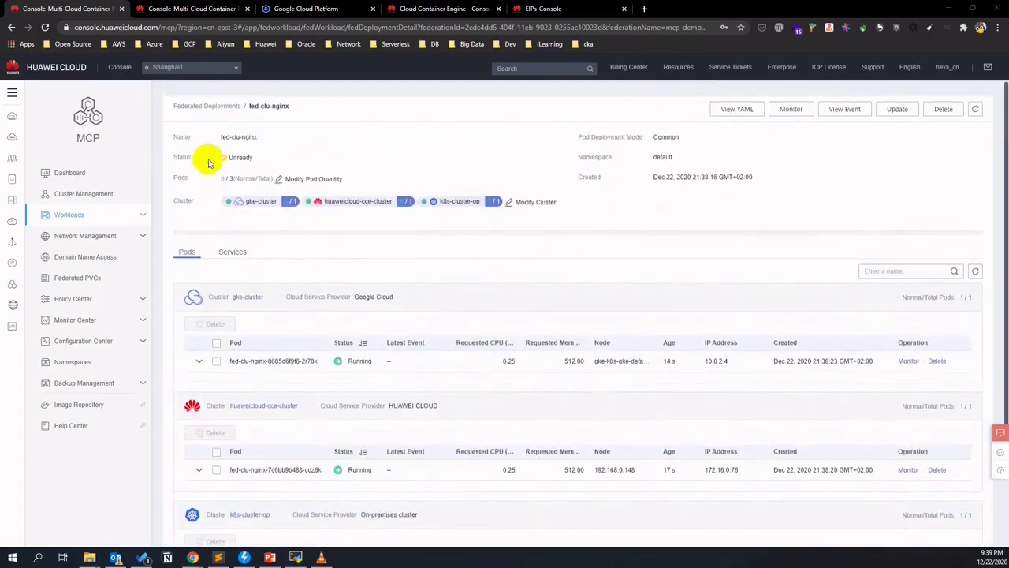
{"action": "left_click", "coordinate": [227, 106]}
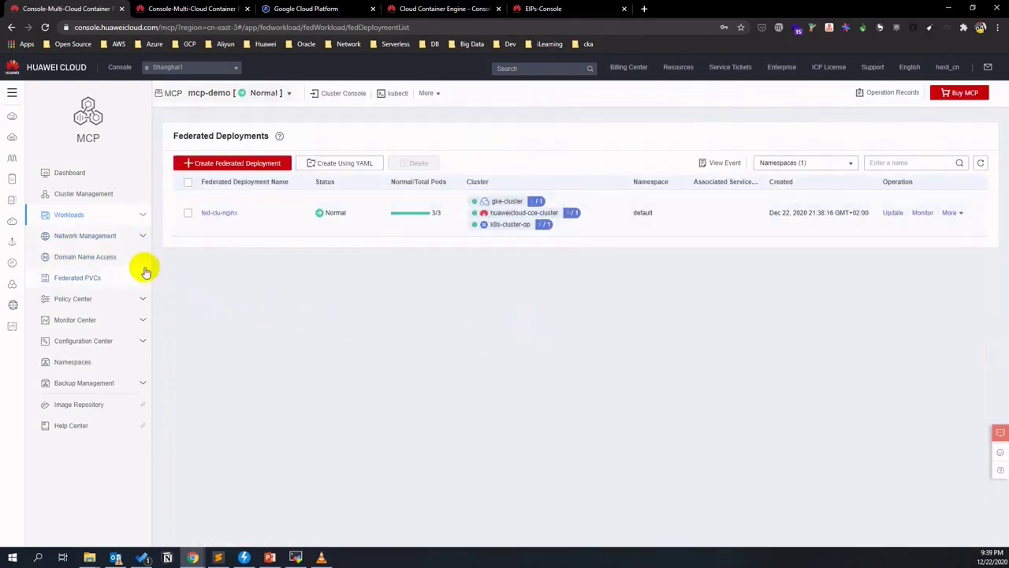
Start a new federated service and name it fed-elb-service.
{"action": "left_click", "coordinate": [138, 240]}
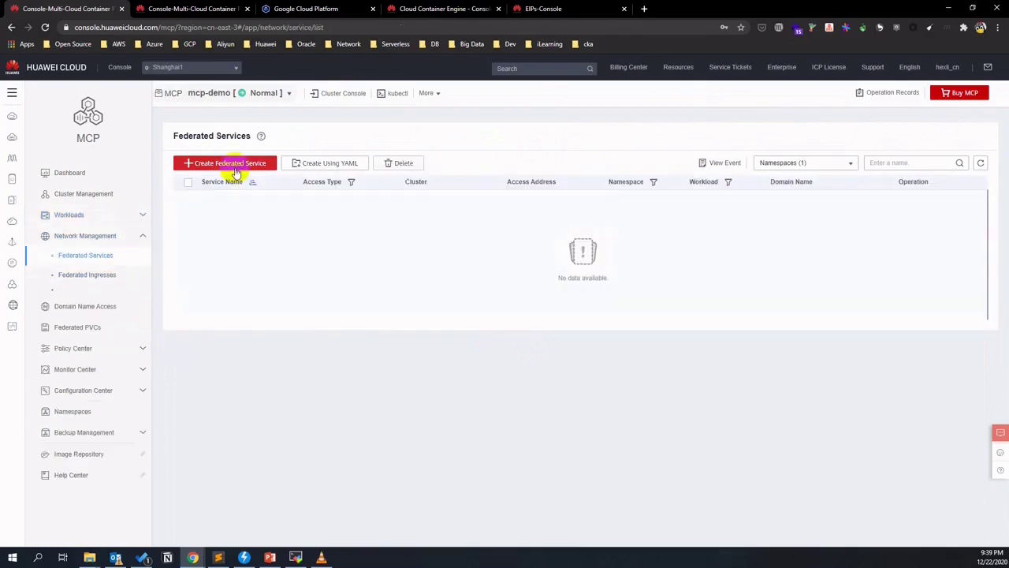
{"action": "left_click", "coordinate": [238, 168]}
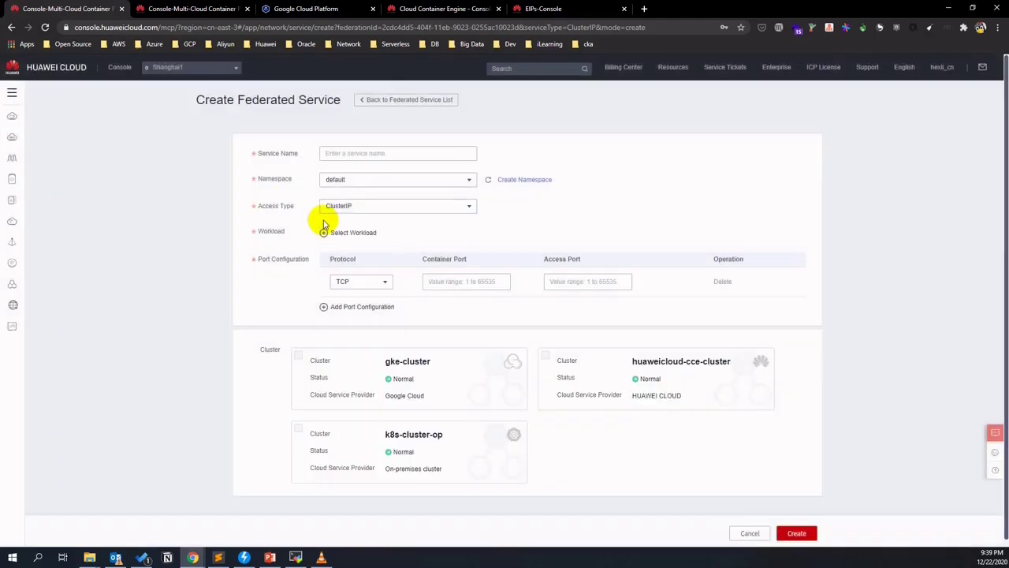
{"action": "left_click", "coordinate": [399, 154]}
{"action": "type", "text": "f"}
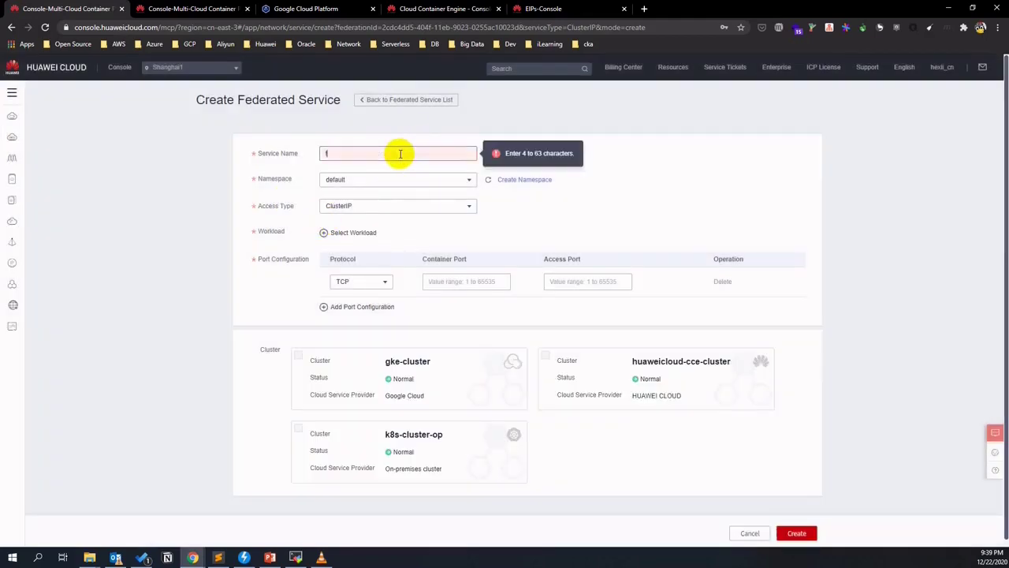
{"action": "type", "text": "ed-"}
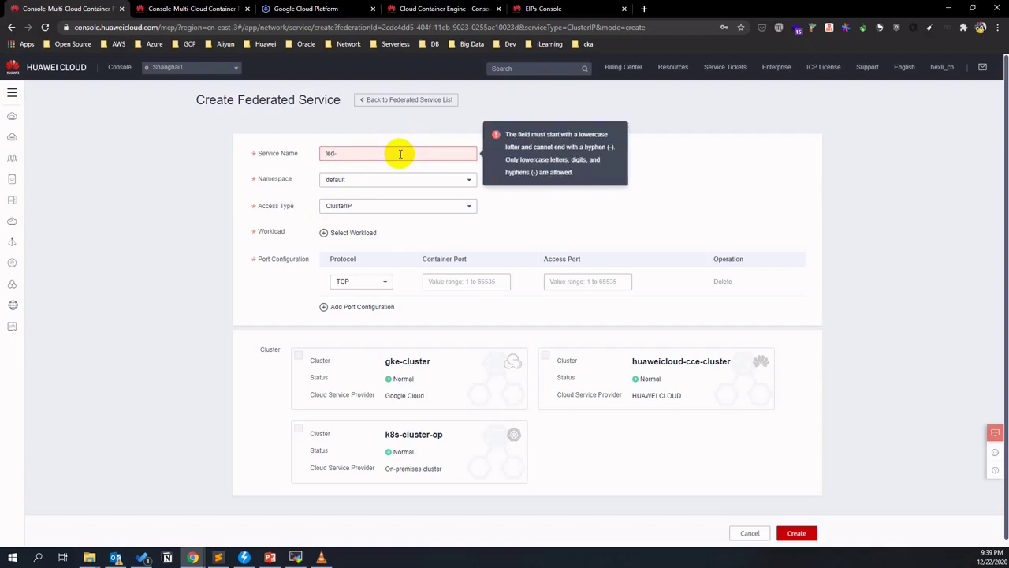
{"action": "type", "text": "e"}
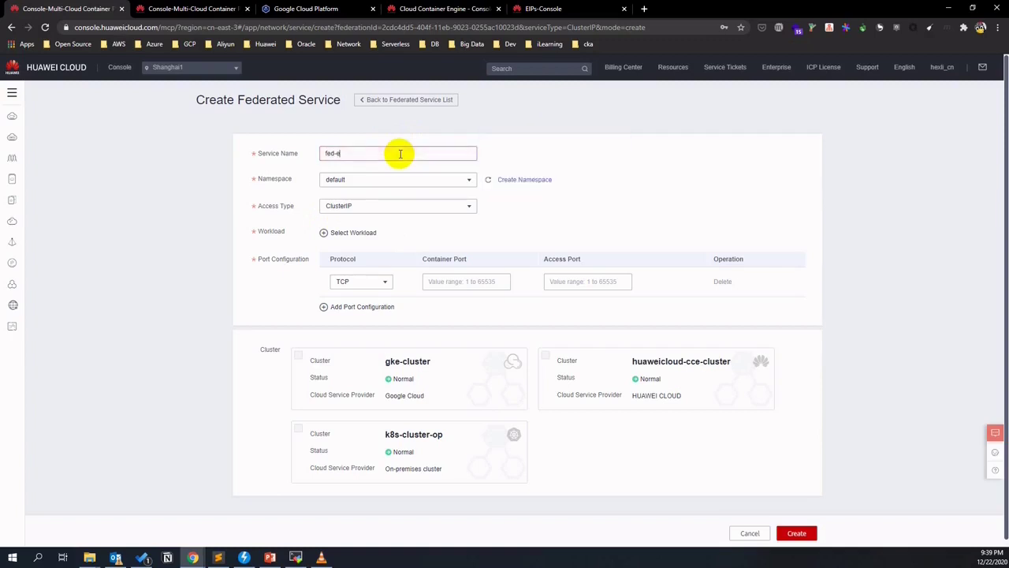
{"action": "type", "text": "lb-c"}
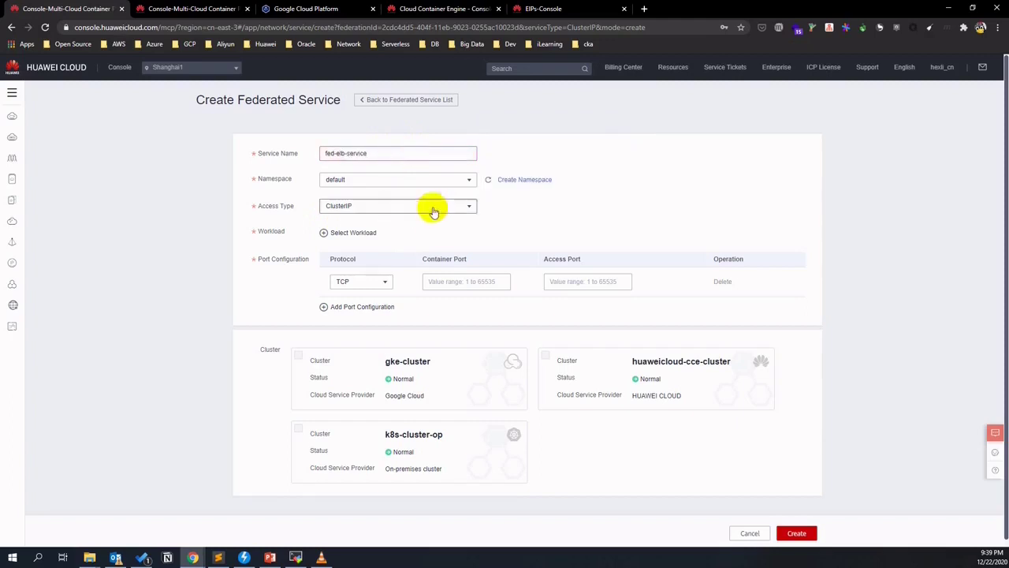
Set the federated service's access type to LoadBalancer, map container port 80 to access port 30001, and select workload fed-clu-nginx.
{"action": "left_click", "coordinate": [464, 205]}
{"action": "left_click", "coordinate": [422, 257]}
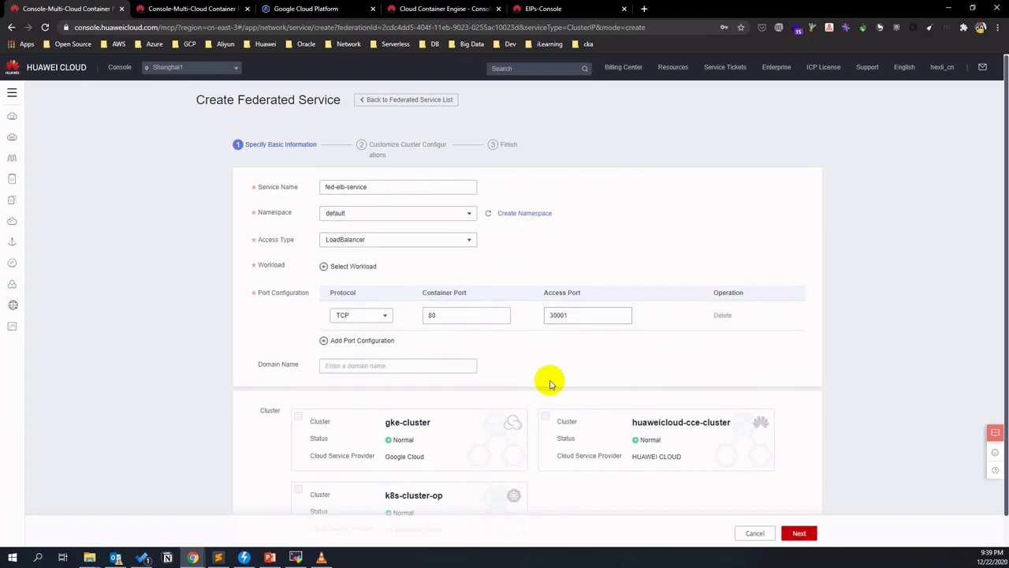
{"action": "scroll", "coordinate": [513, 358], "scroll_direction": "down", "scroll_amount": 1}
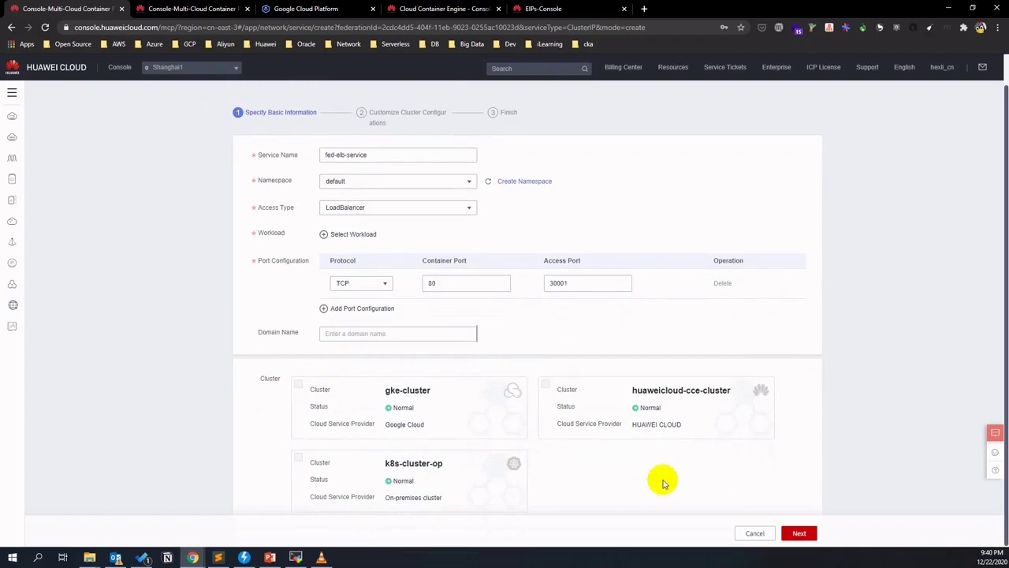
{"action": "left_click", "coordinate": [329, 235]}
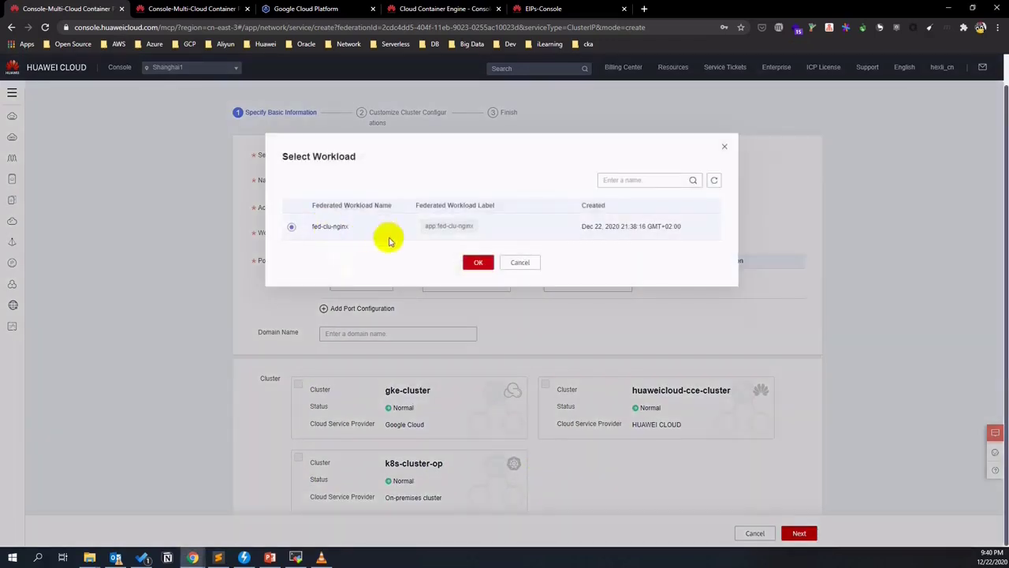
{"action": "left_click", "coordinate": [478, 262]}
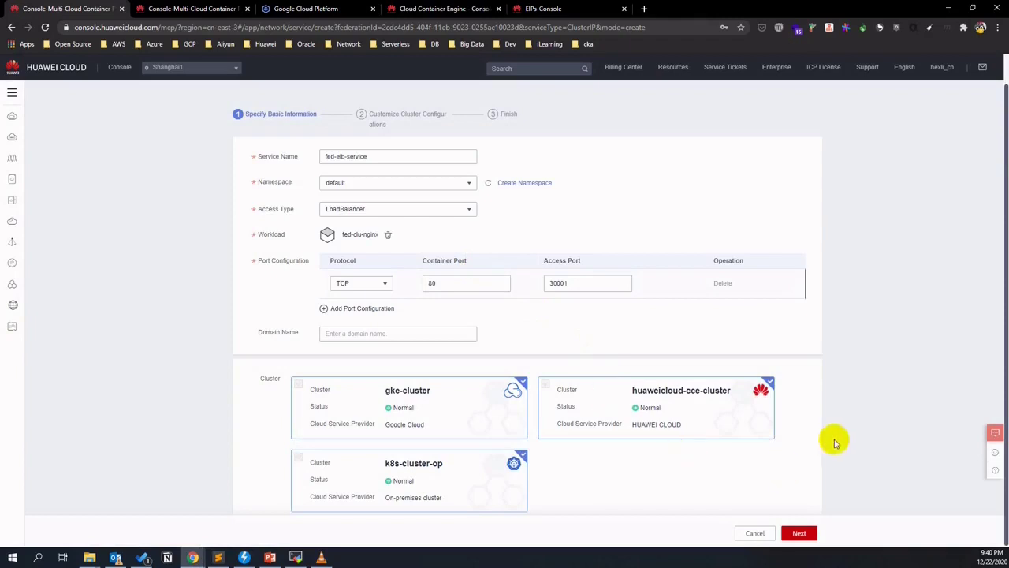
Create the federated service with an automatically created public network ELB for huaweicloud-cce-cluster, and return to the federated service list.
{"action": "left_click", "coordinate": [798, 533]}
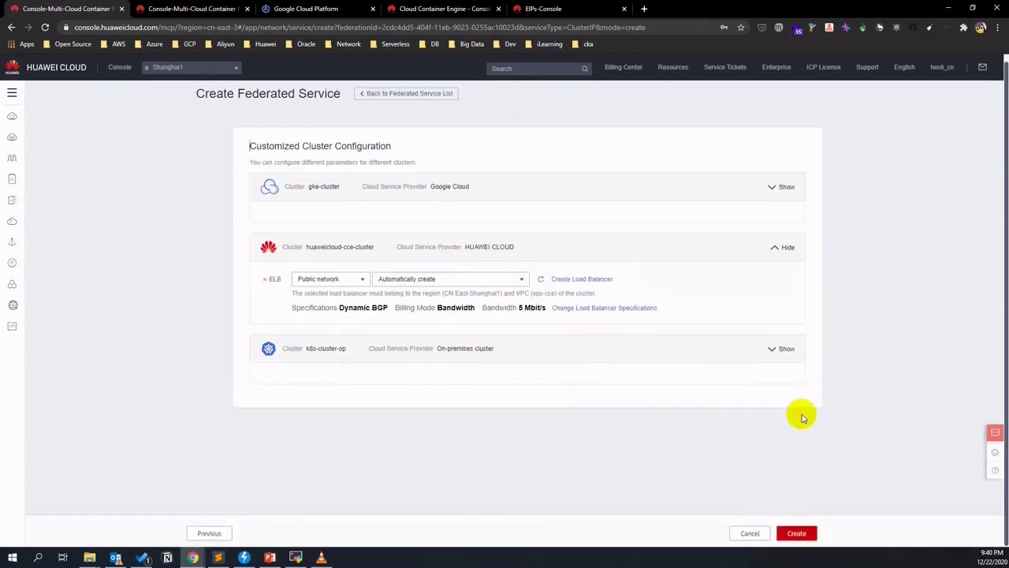
{"action": "left_click", "coordinate": [793, 533]}
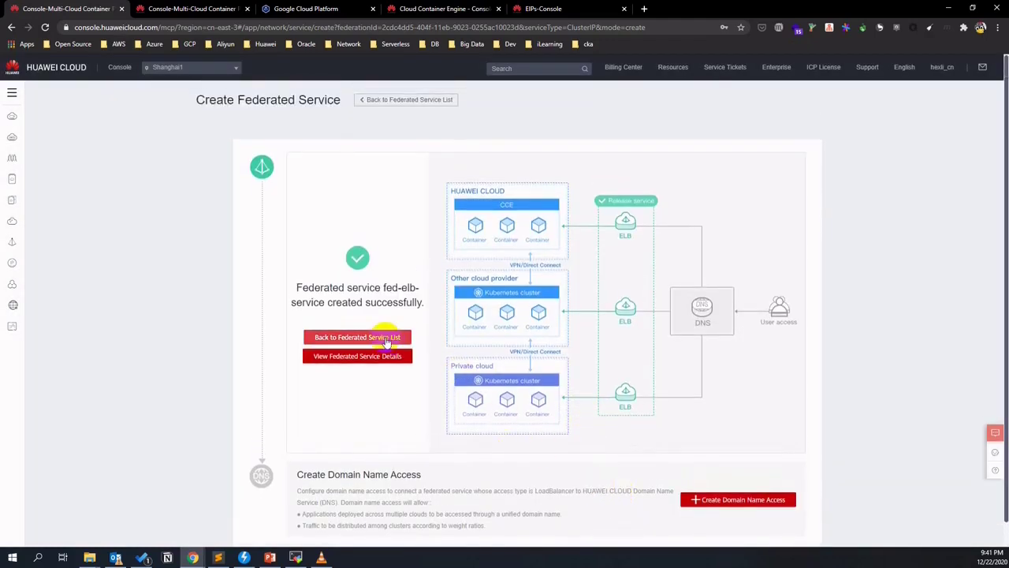
{"action": "left_click", "coordinate": [386, 339]}
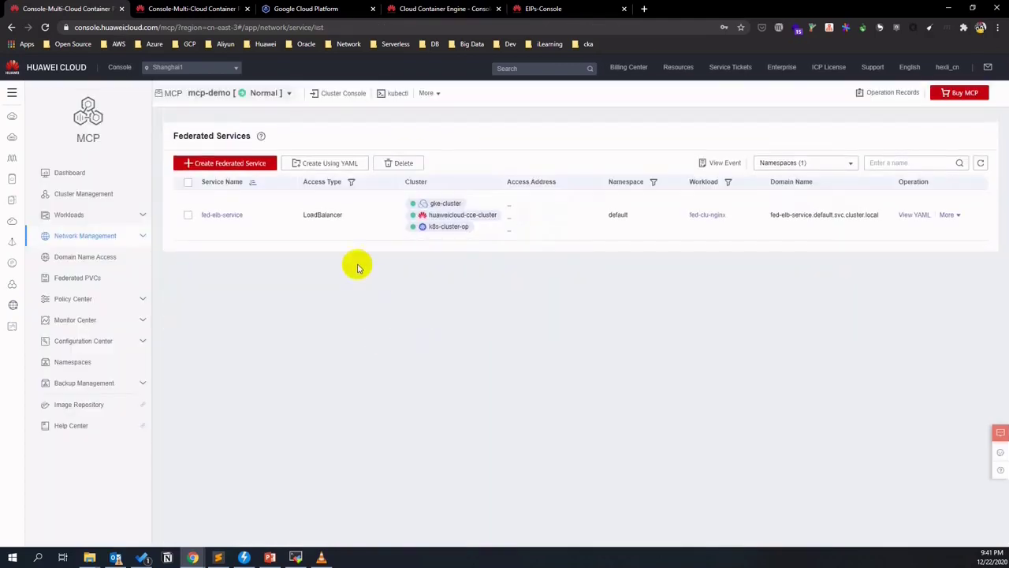
Examine the cluster distribution details of fed-elb-service, then return to the federated service list.
{"action": "left_click", "coordinate": [233, 216]}
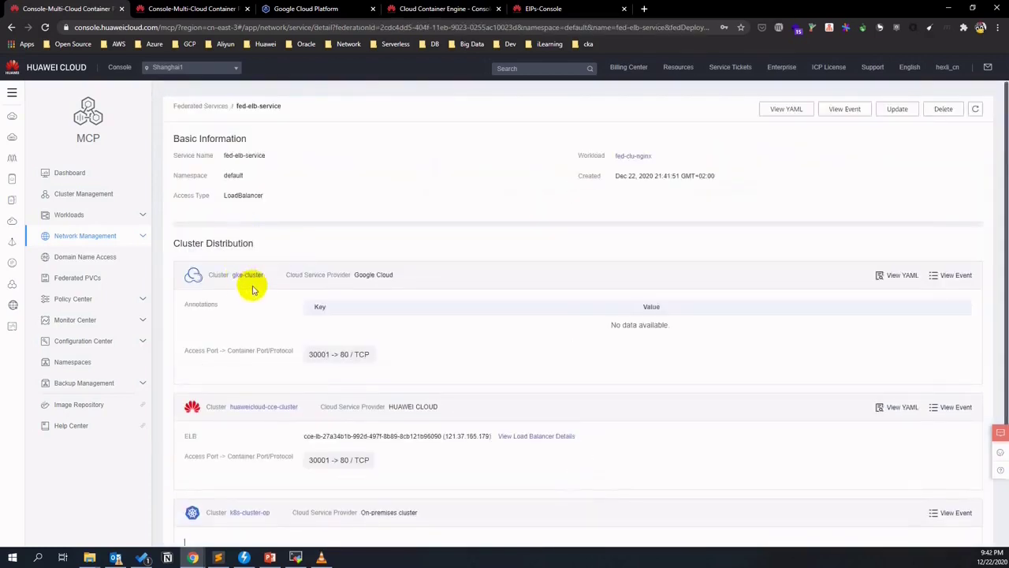
{"action": "scroll", "coordinate": [258, 287], "scroll_direction": "down", "scroll_amount": 3}
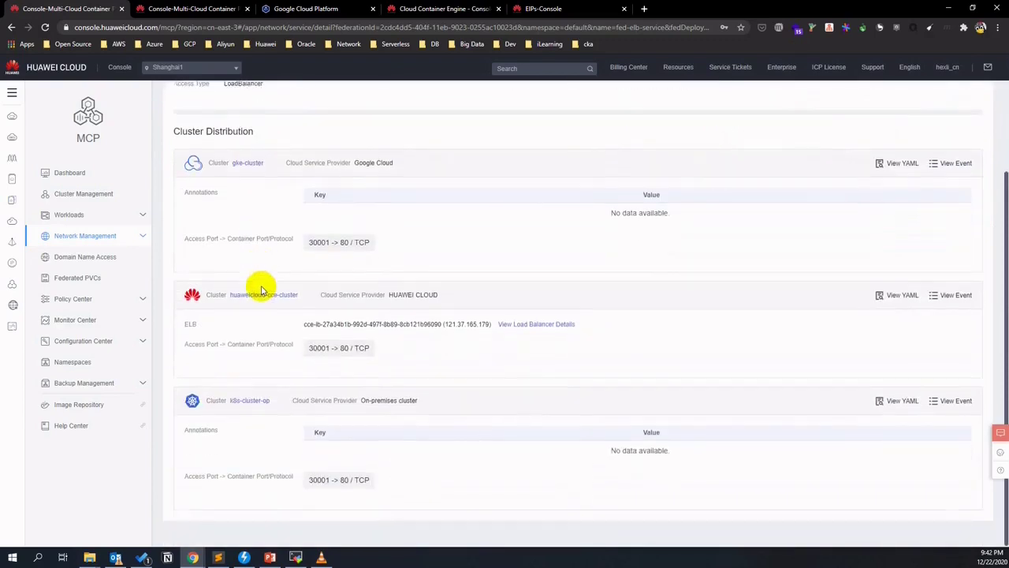
{"action": "scroll", "coordinate": [260, 287], "scroll_direction": "up", "scroll_amount": 3}
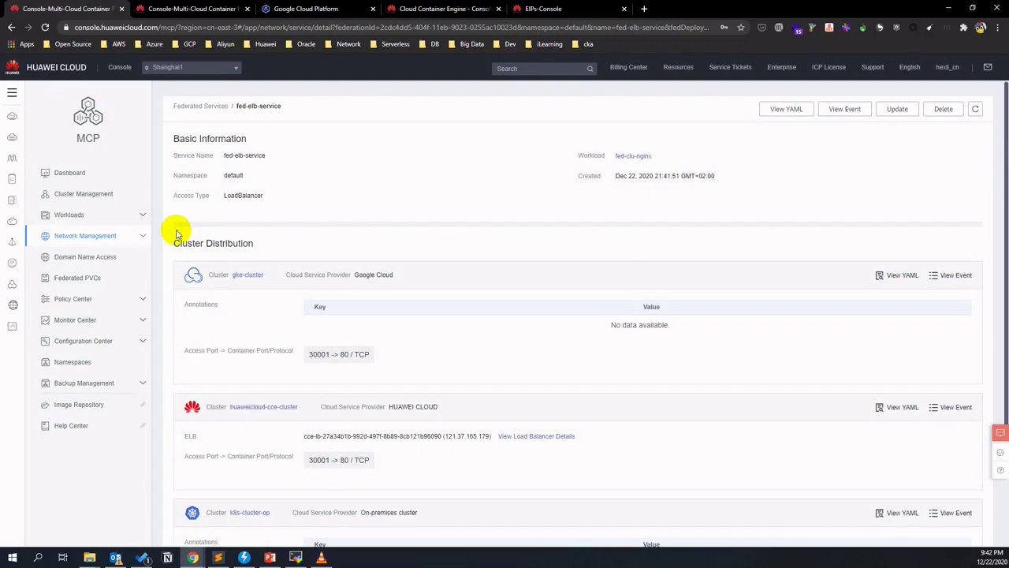
{"action": "left_click", "coordinate": [201, 106]}
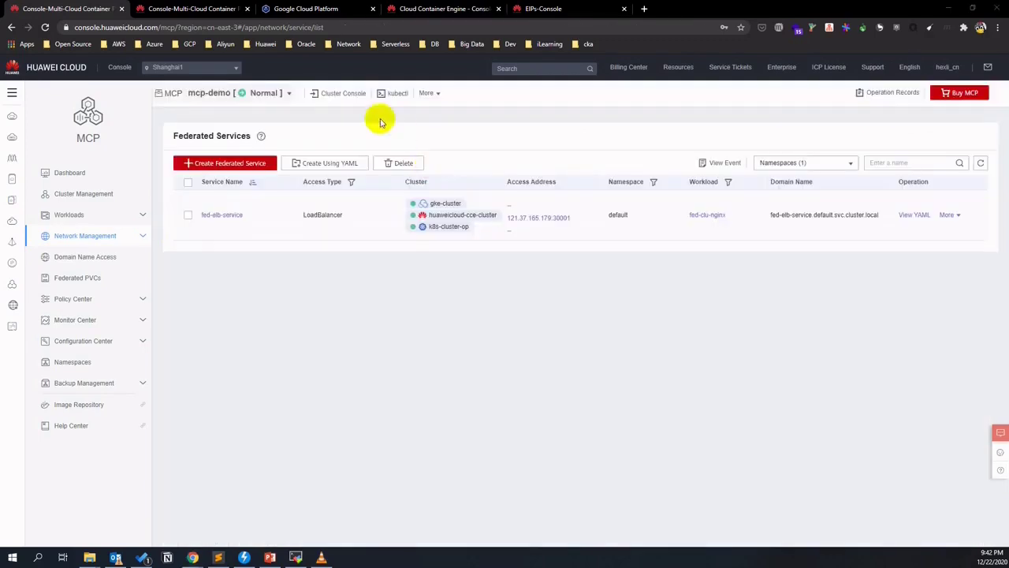
Access the cluster console of huaweicloud-cce-cluster and show its list of services.
{"action": "left_click", "coordinate": [355, 95]}
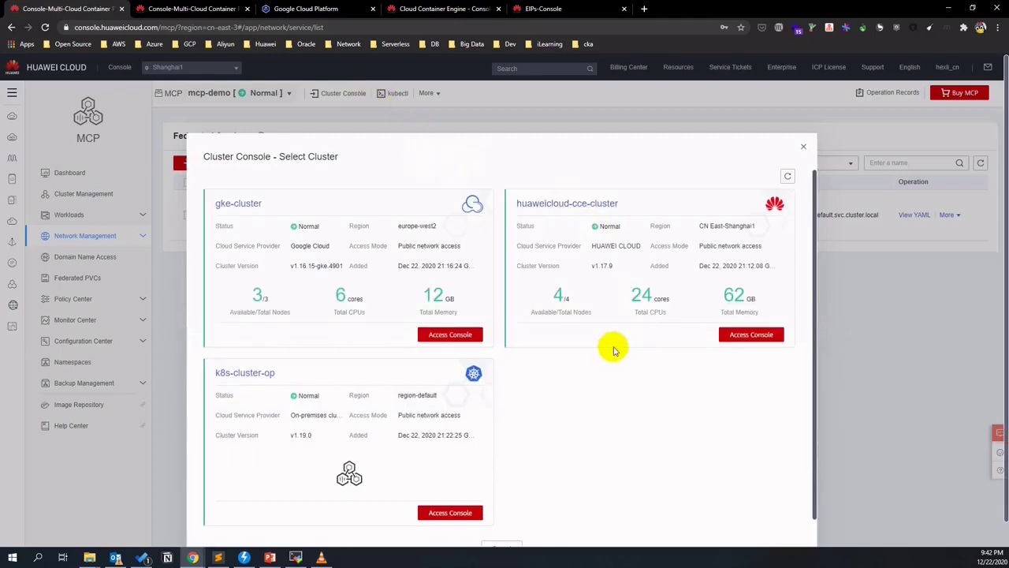
{"action": "scroll", "coordinate": [524, 363], "scroll_direction": "down", "scroll_amount": 1}
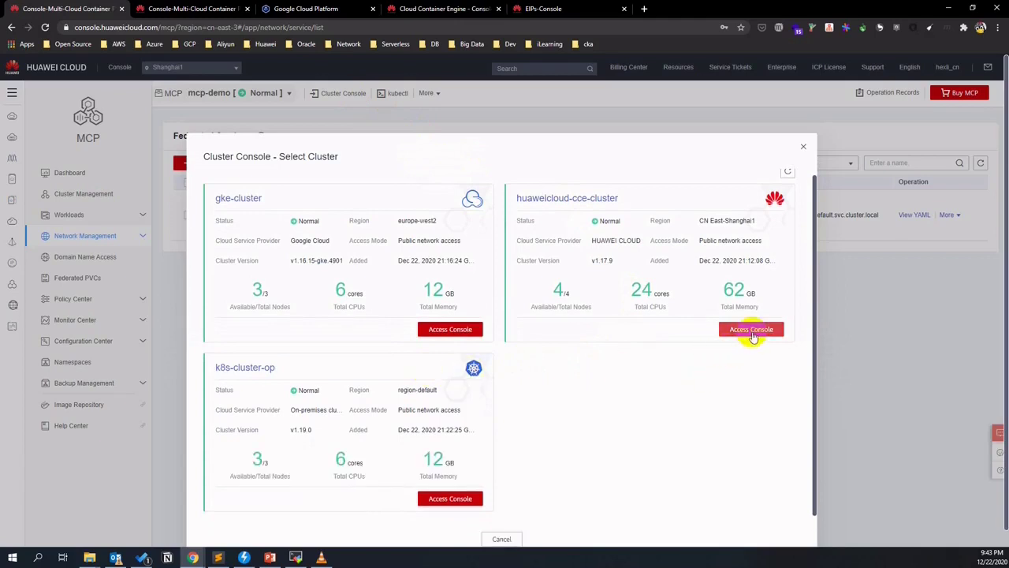
{"action": "left_click", "coordinate": [751, 330]}
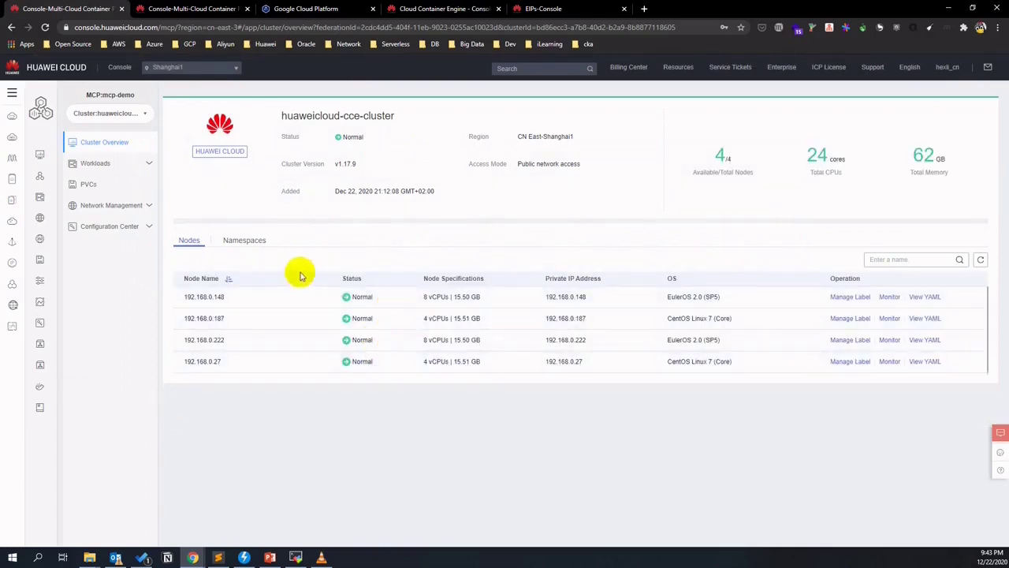
{"action": "left_click", "coordinate": [146, 206]}
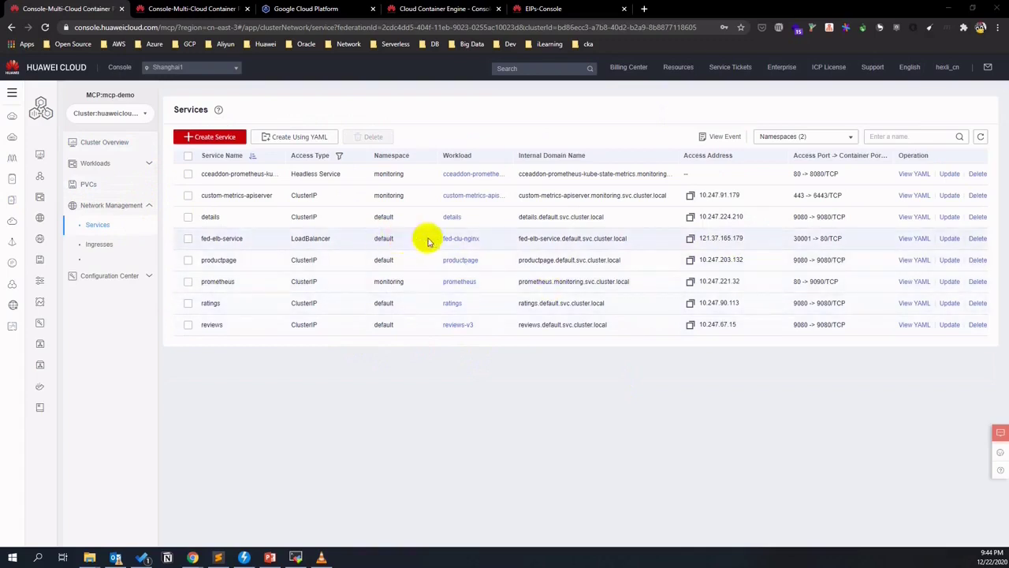
Copy the CCE access address of fed-elb-service, open it on port 30001 in a new browser tab and check the page heading.
{"action": "left_click", "coordinate": [689, 238]}
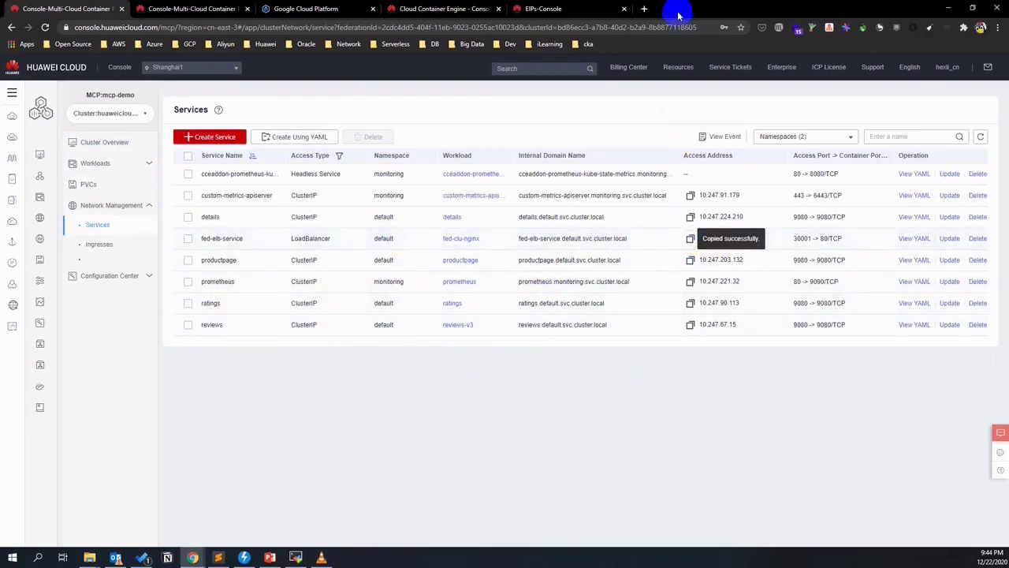
{"action": "left_click", "coordinate": [644, 8]}
{"action": "key", "text": "ctrl+v"}
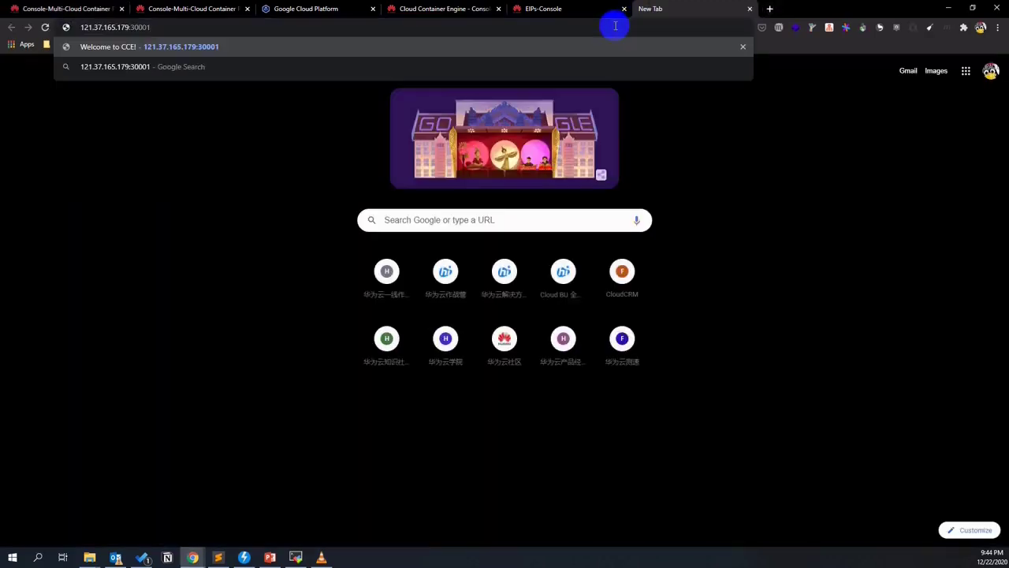
{"action": "key", "text": "Return"}
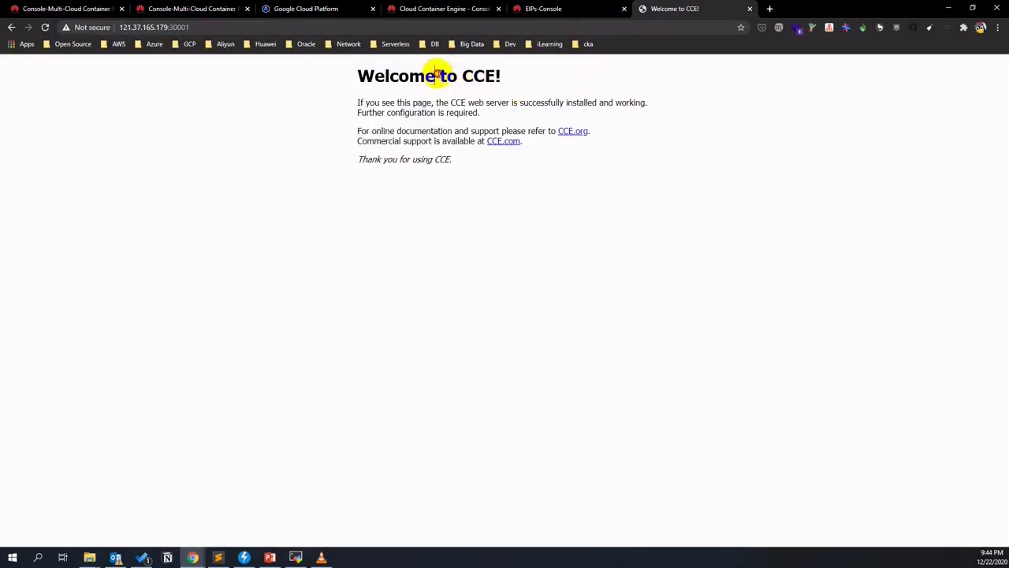
{"action": "left_click_drag", "start_coordinate": [437, 75], "coordinate": [525, 78]}
{"action": "left_click", "coordinate": [528, 93]}
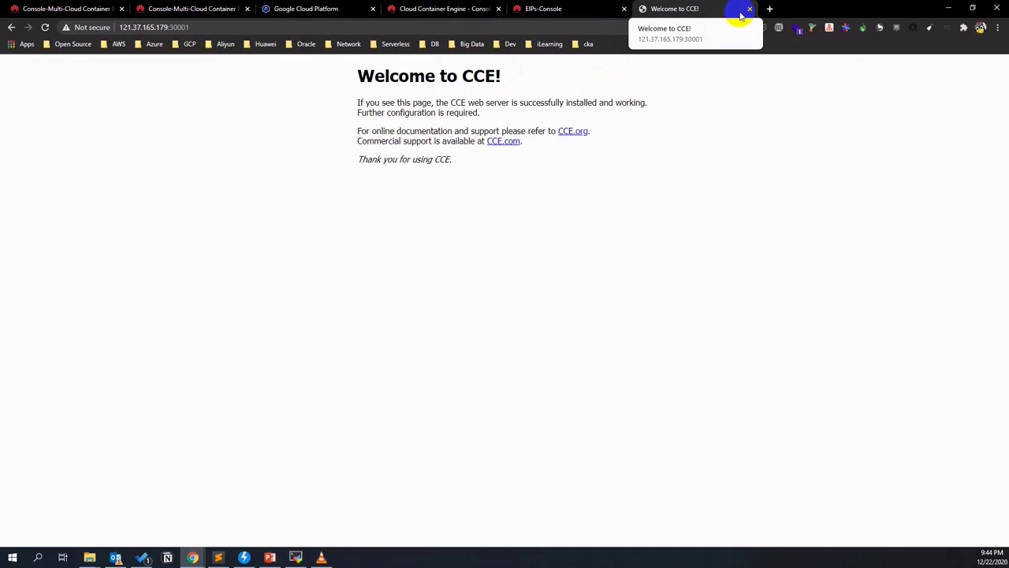
Close the leftover secret creation page and switch the cluster console's service list to gke-cluster.
{"action": "left_click", "coordinate": [221, 8]}
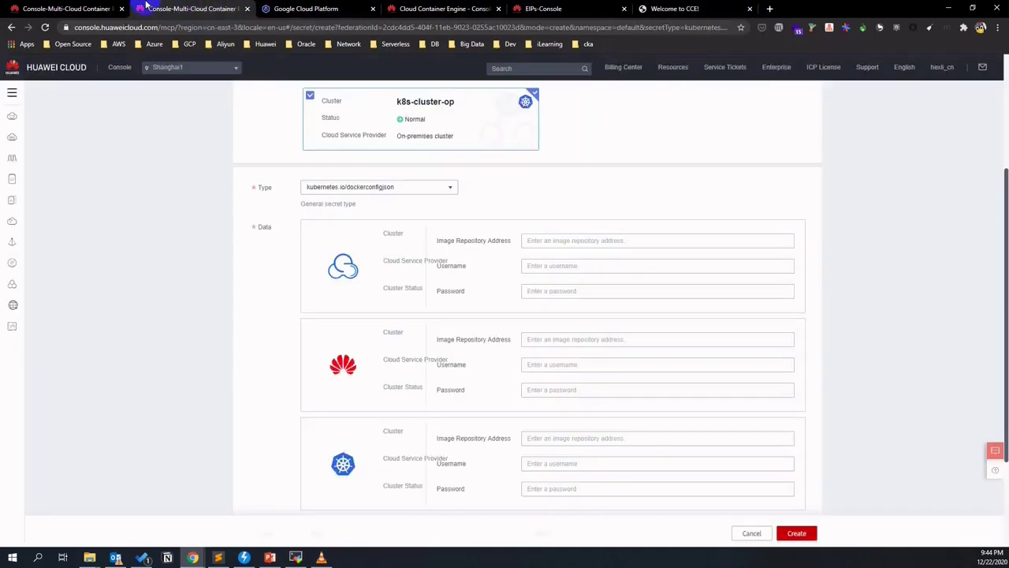
{"action": "left_click", "coordinate": [95, 8]}
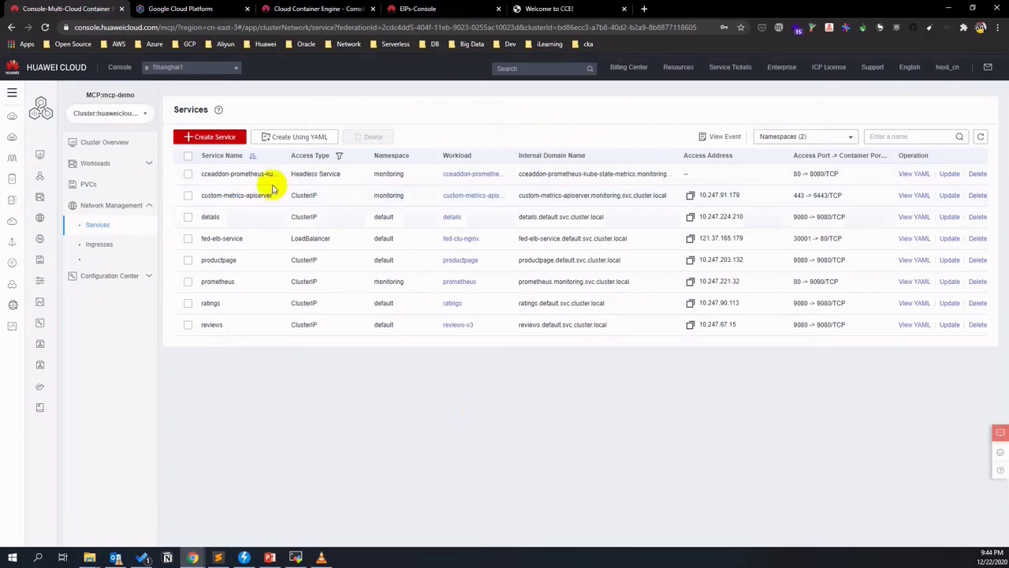
{"action": "mouse_move", "coordinate": [130, 122]}
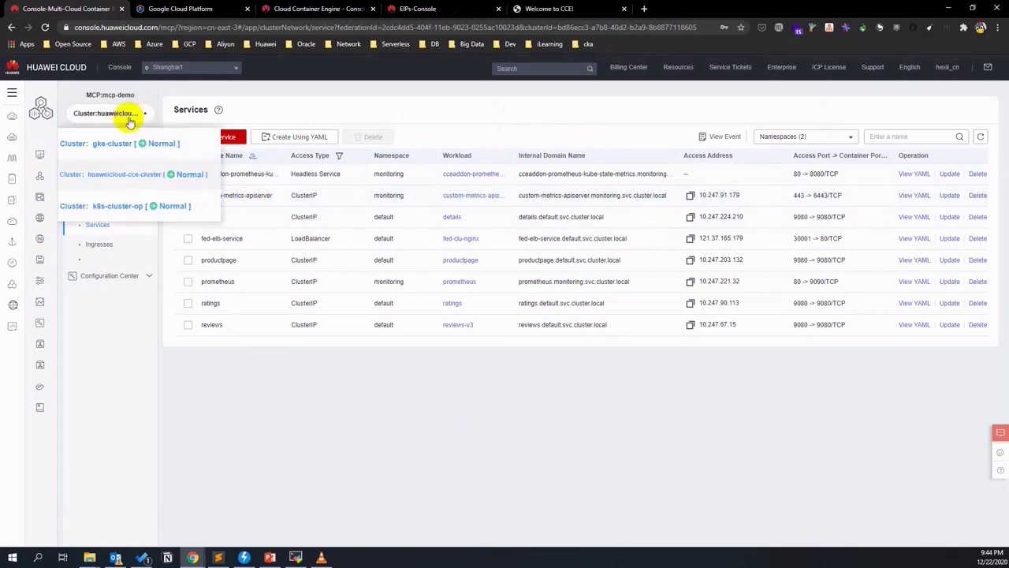
{"action": "left_click", "coordinate": [109, 144]}
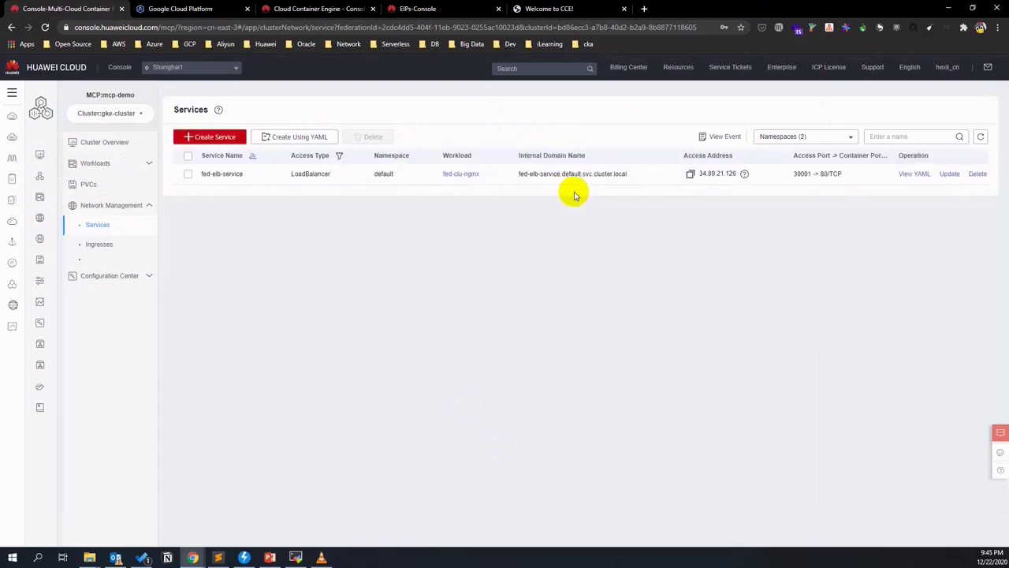
Copy the GKE access address of fed-elb-service and open it on port 30001 in a new browser tab.
{"action": "left_click", "coordinate": [691, 174]}
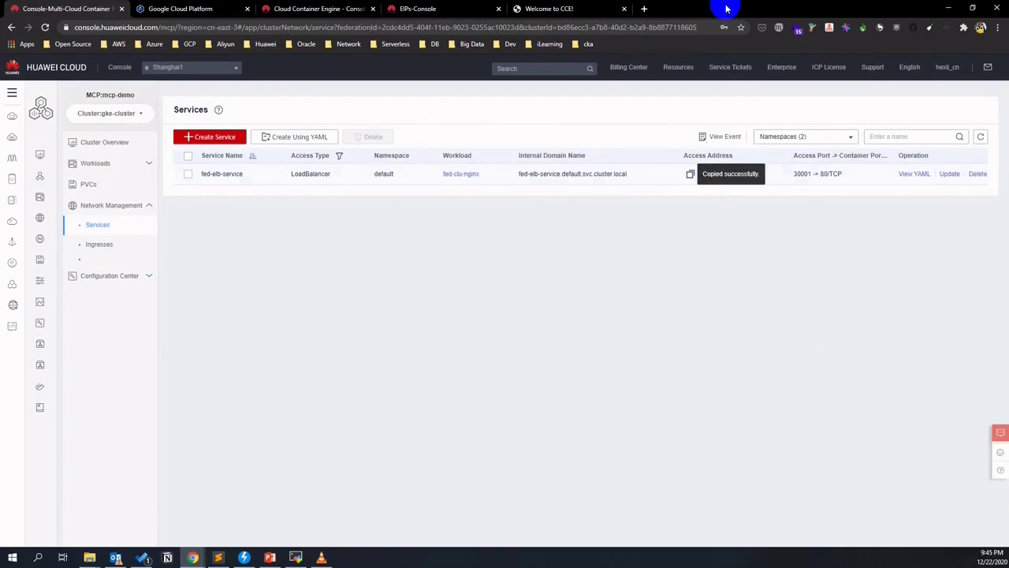
{"action": "left_click", "coordinate": [644, 8]}
{"action": "key", "text": "ctrl+v"}
{"action": "type", "text": ":30001"}
{"action": "key", "text": "Return"}
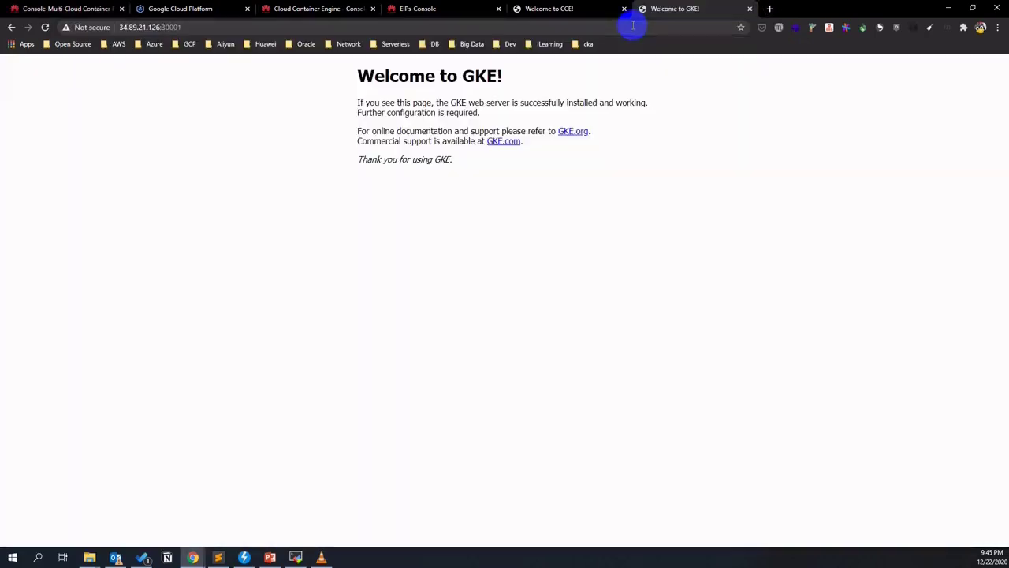
Switch the cluster console to k8s-cluster-op and examine the access address and internal domain name of fed-elb-service.
{"action": "left_click", "coordinate": [79, 8]}
{"action": "mouse_move", "coordinate": [109, 113]}
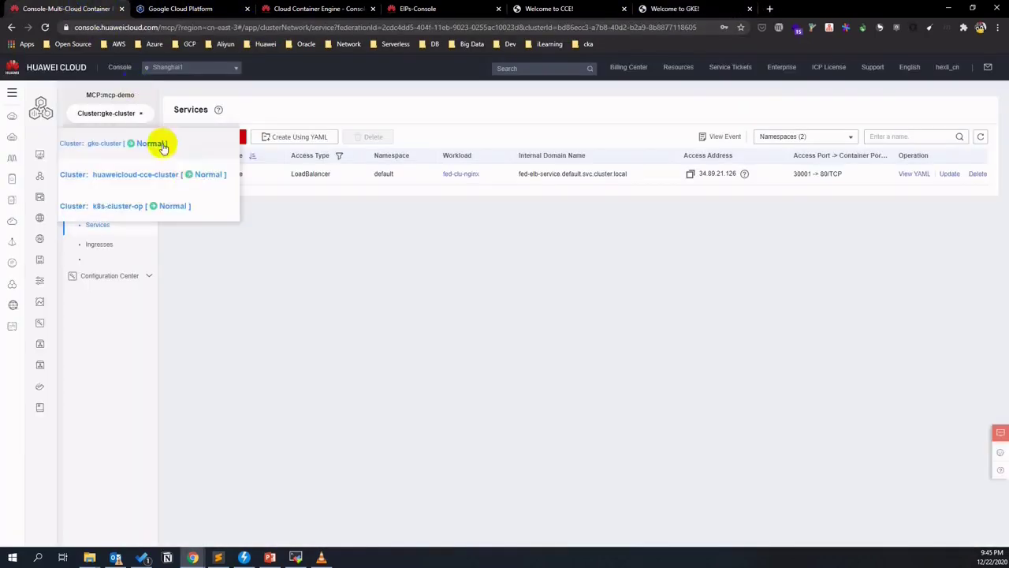
{"action": "left_click", "coordinate": [126, 206]}
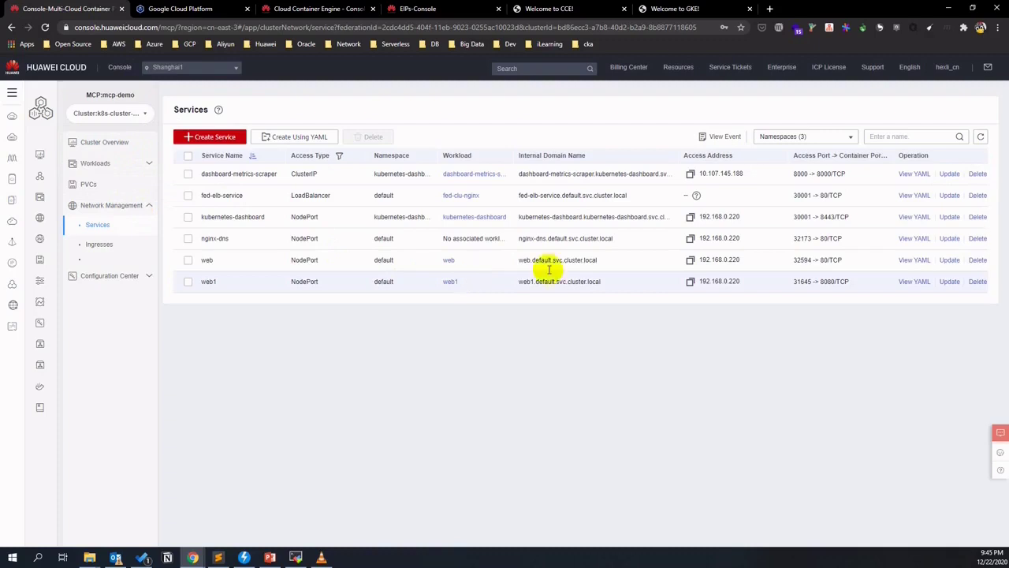
{"action": "mouse_move", "coordinate": [698, 197]}
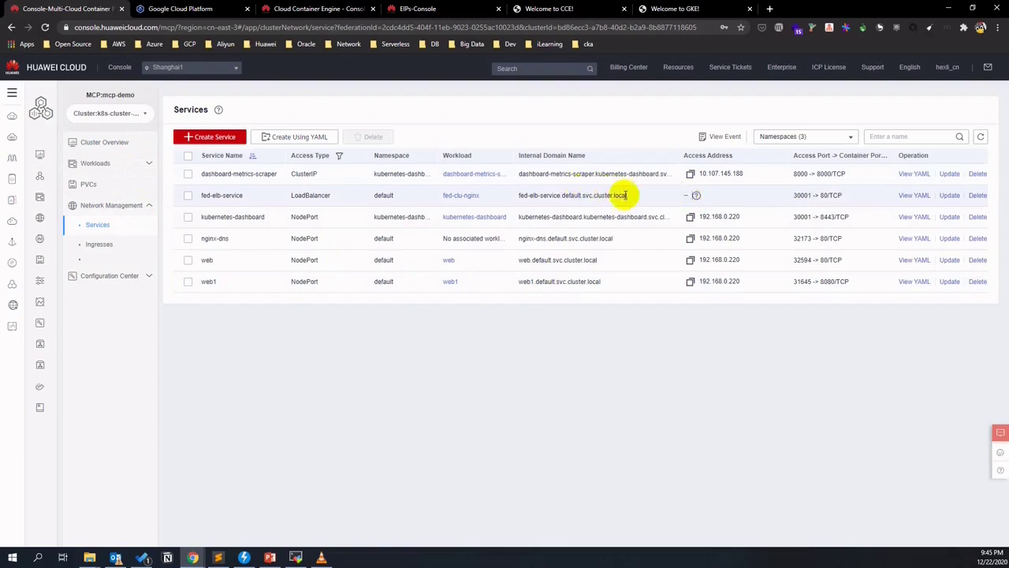
{"action": "left_click_drag", "start_coordinate": [622, 193], "coordinate": [518, 195]}
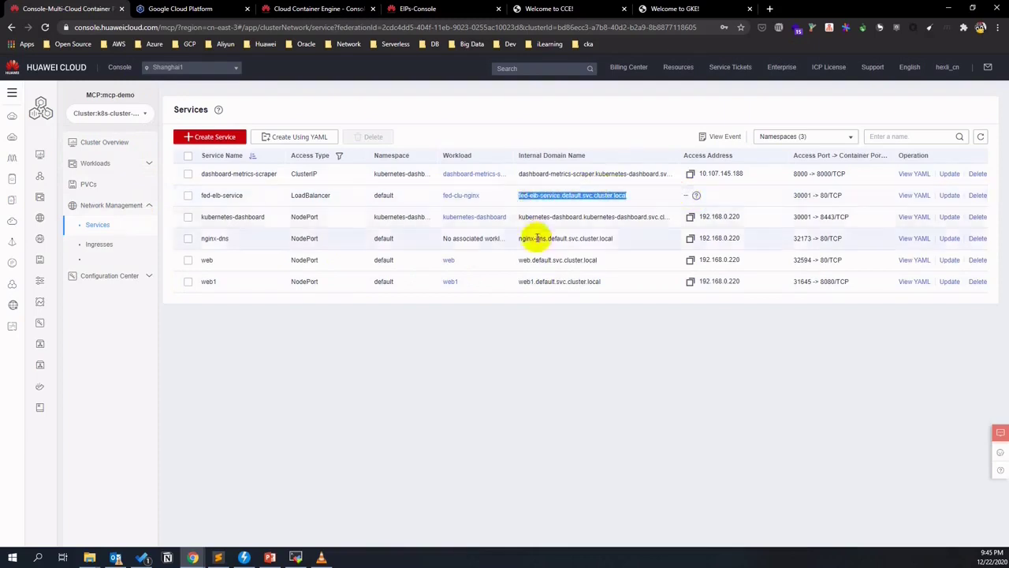
{"action": "left_click", "coordinate": [540, 208]}
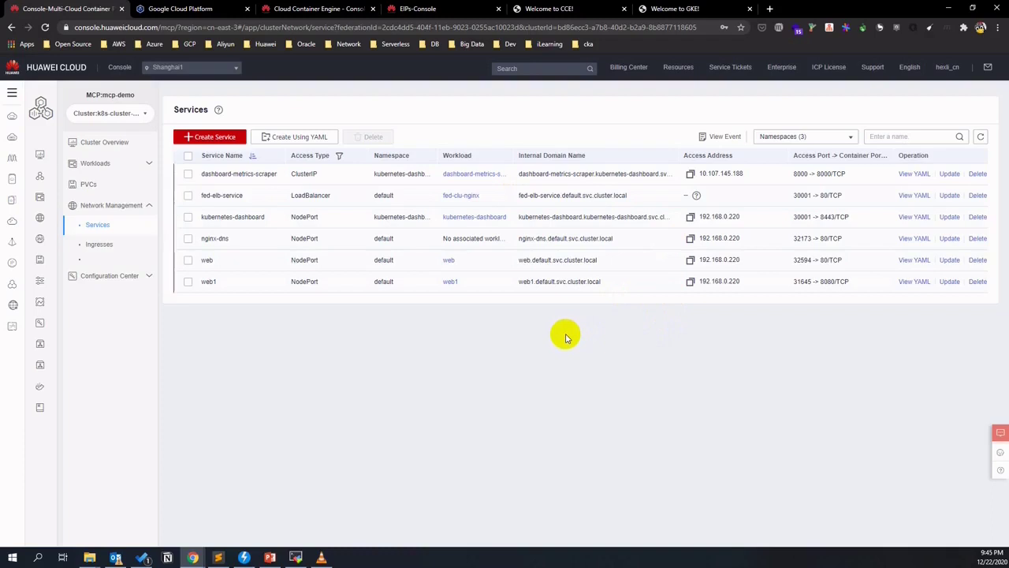
Configure mt-demo.top as the root domain name for the federation's domain name access.
{"action": "mouse_move", "coordinate": [43, 235]}
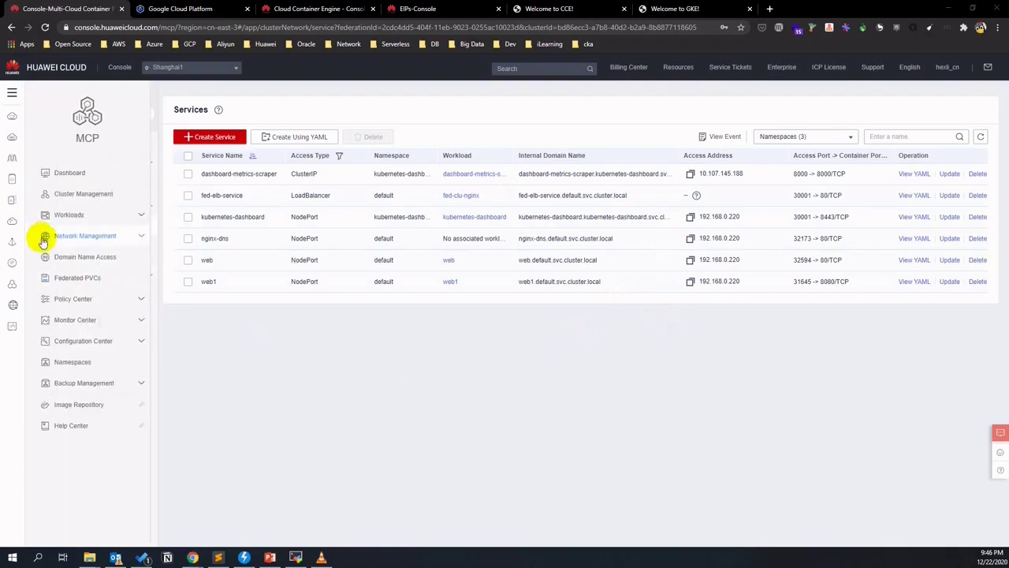
{"action": "left_click", "coordinate": [106, 256]}
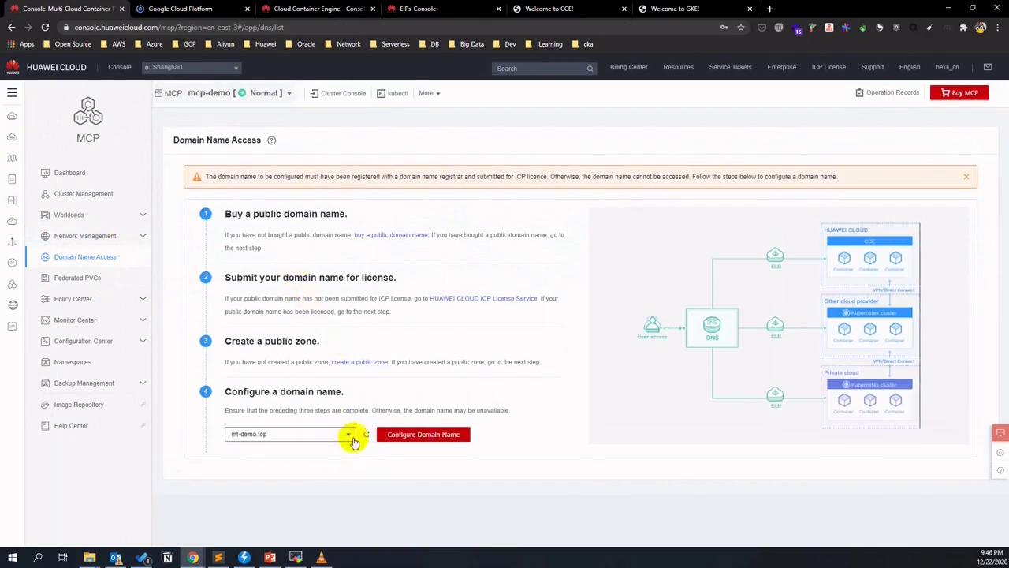
{"action": "left_click", "coordinate": [350, 435]}
{"action": "left_click", "coordinate": [350, 436]}
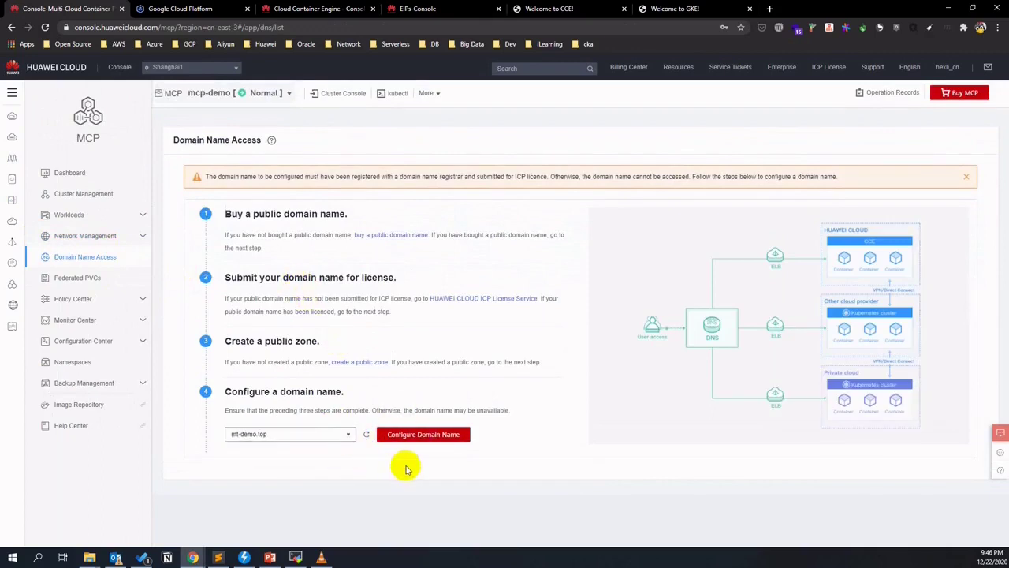
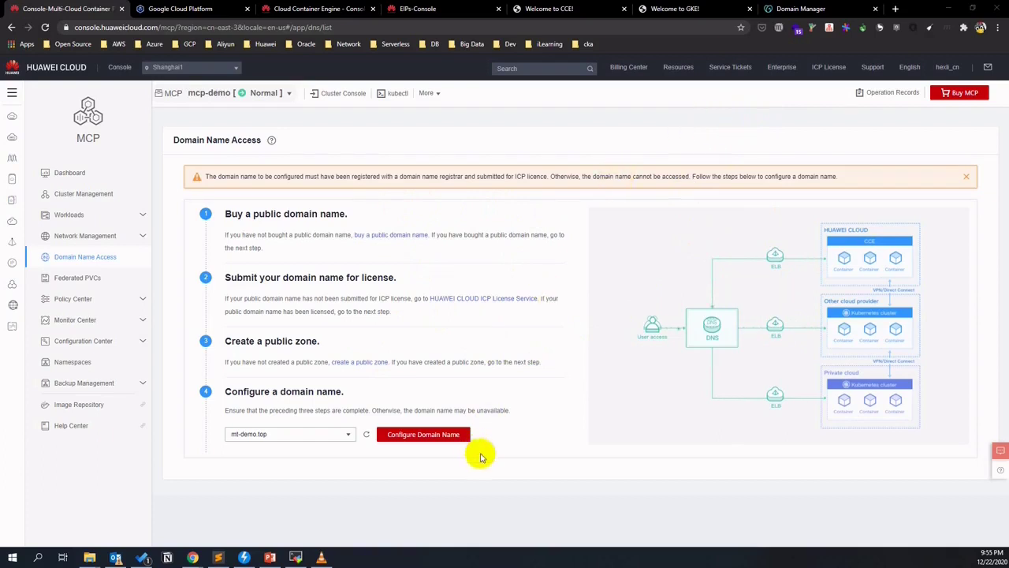
{"action": "left_click", "coordinate": [423, 434]}
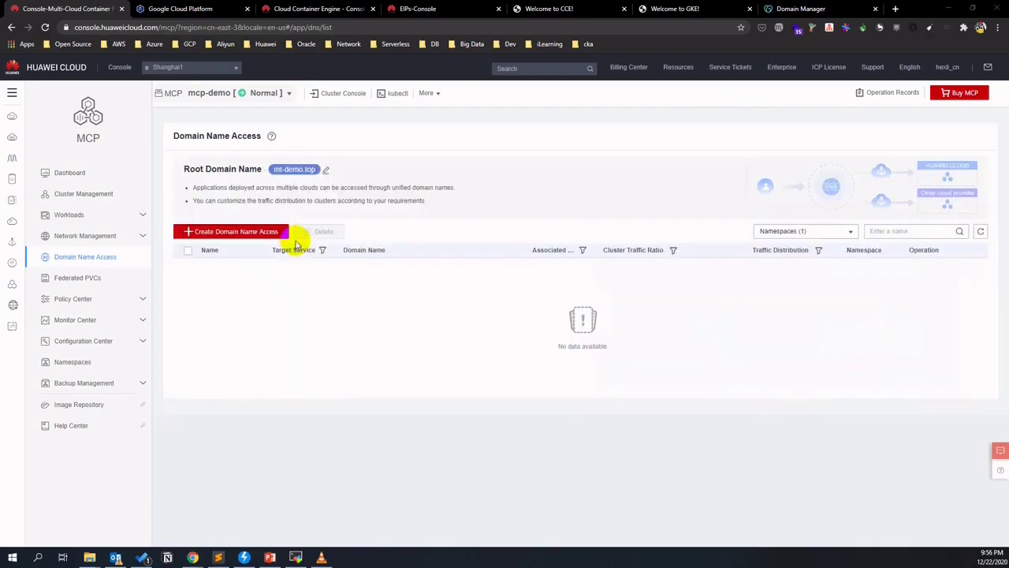
Start creating a domain name access for fed-elb-service in the default namespace, review its cluster configurations and proceed to the access mode.
{"action": "left_click", "coordinate": [272, 234]}
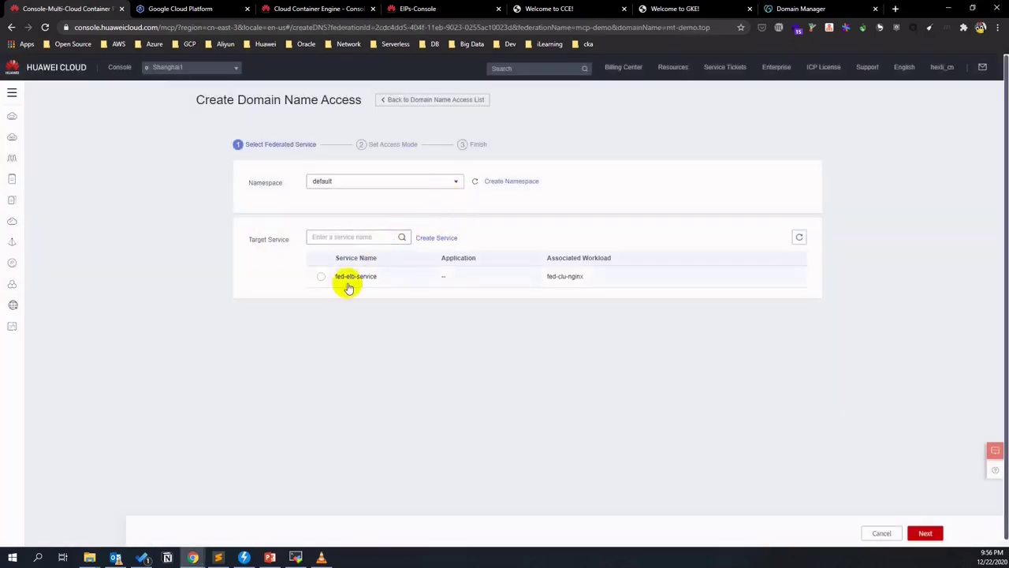
{"action": "left_click", "coordinate": [321, 277]}
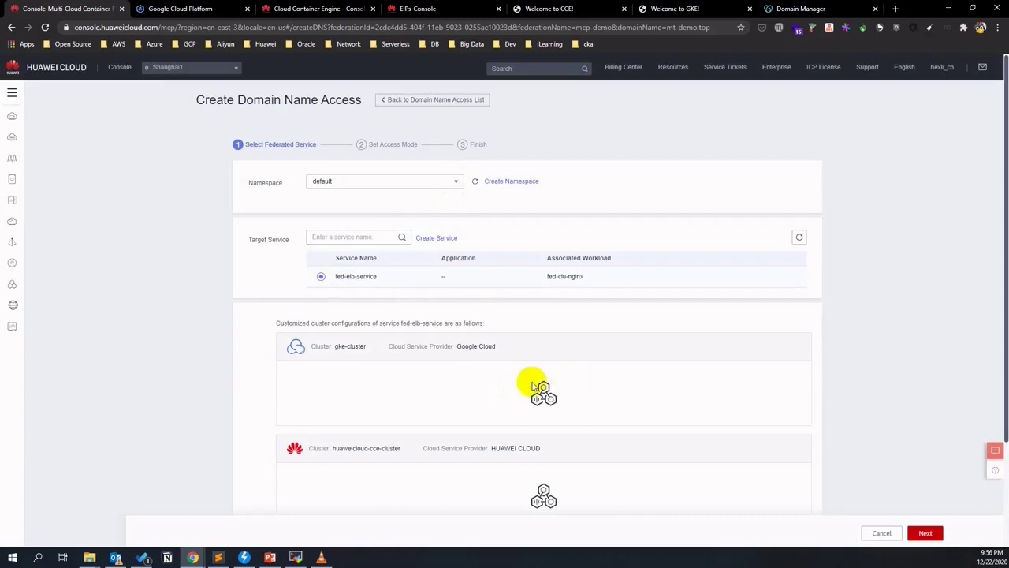
{"action": "scroll", "coordinate": [257, 383], "scroll_direction": "down", "scroll_amount": 1}
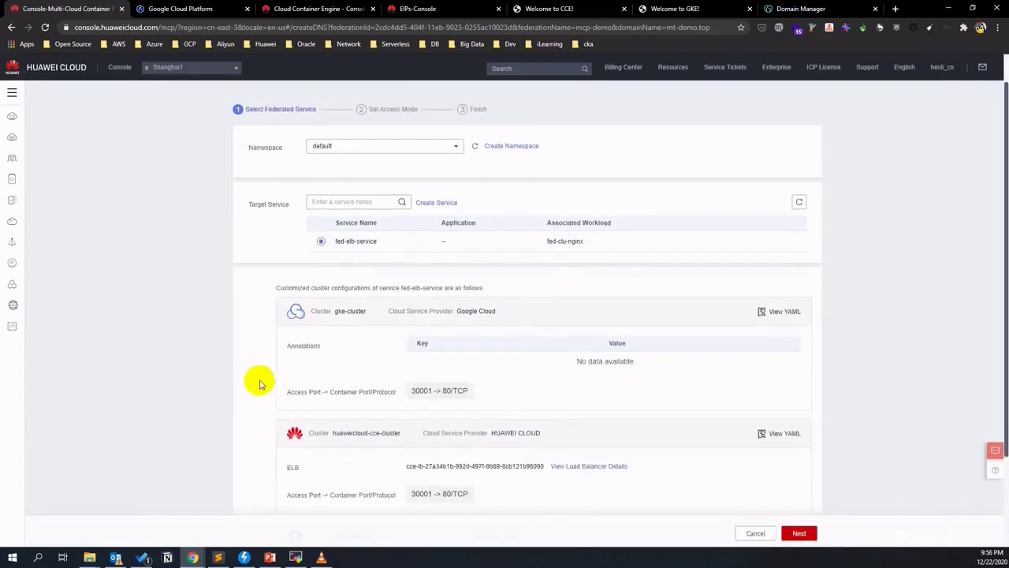
{"action": "scroll", "coordinate": [258, 382], "scroll_direction": "down", "scroll_amount": 3}
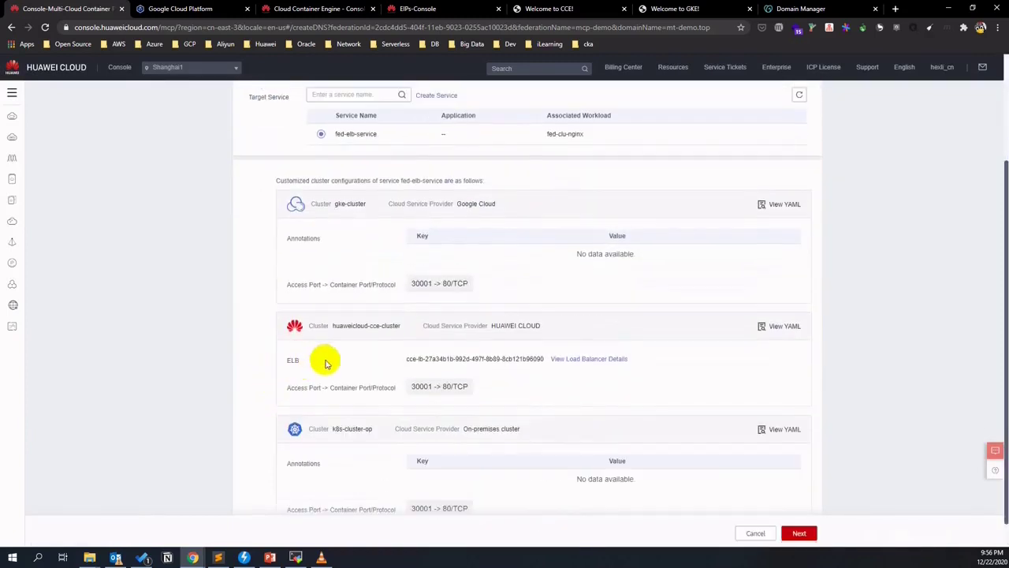
{"action": "scroll", "coordinate": [361, 357], "scroll_direction": "down", "scroll_amount": 1}
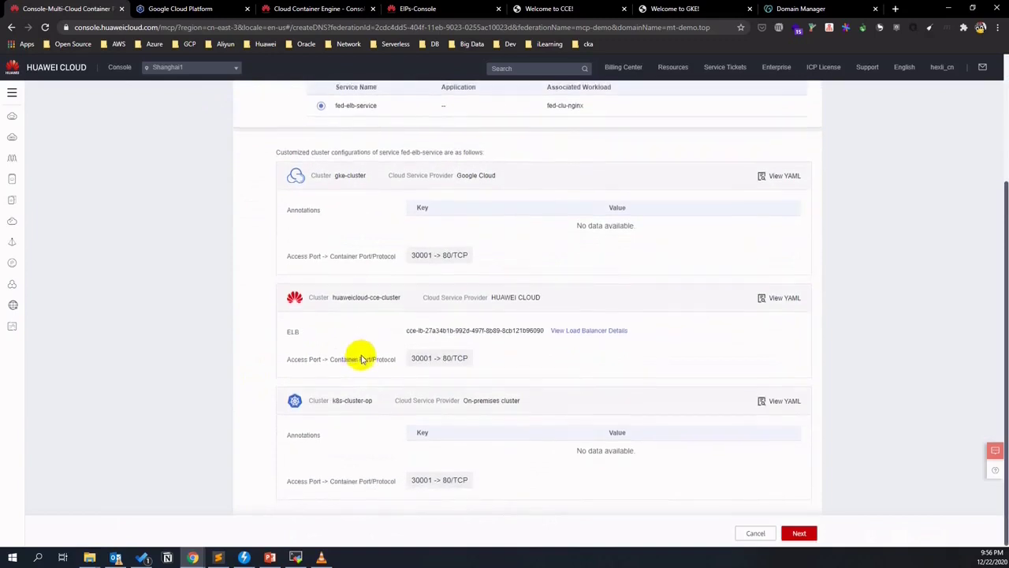
{"action": "left_click", "coordinate": [798, 533]}
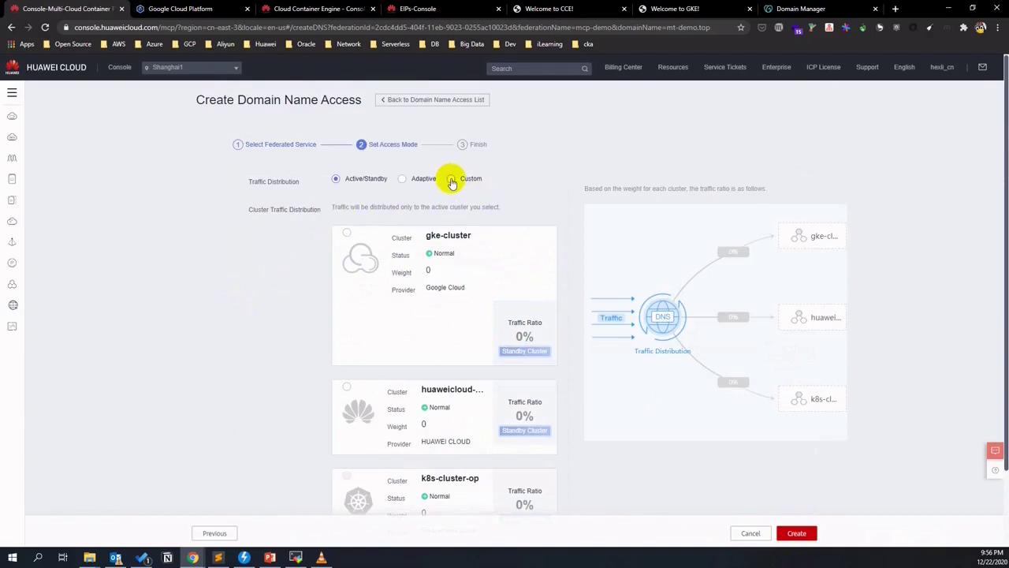
Try active/standby traffic distribution with the Huawei Cloud cluster and gke-cluster in turn as the active cluster.
{"action": "scroll", "coordinate": [423, 271], "scroll_direction": "down", "scroll_amount": 2}
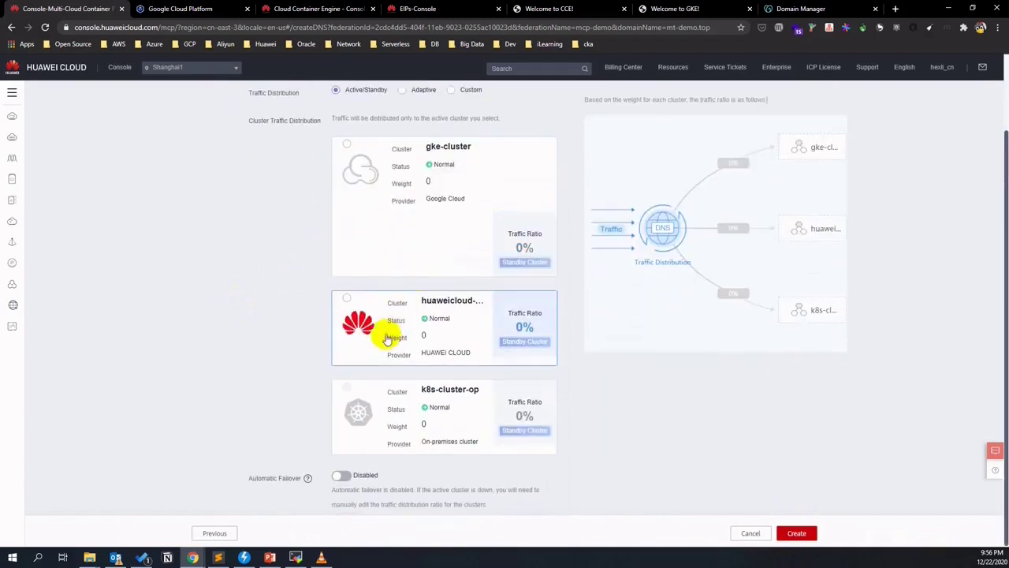
{"action": "left_click", "coordinate": [347, 300]}
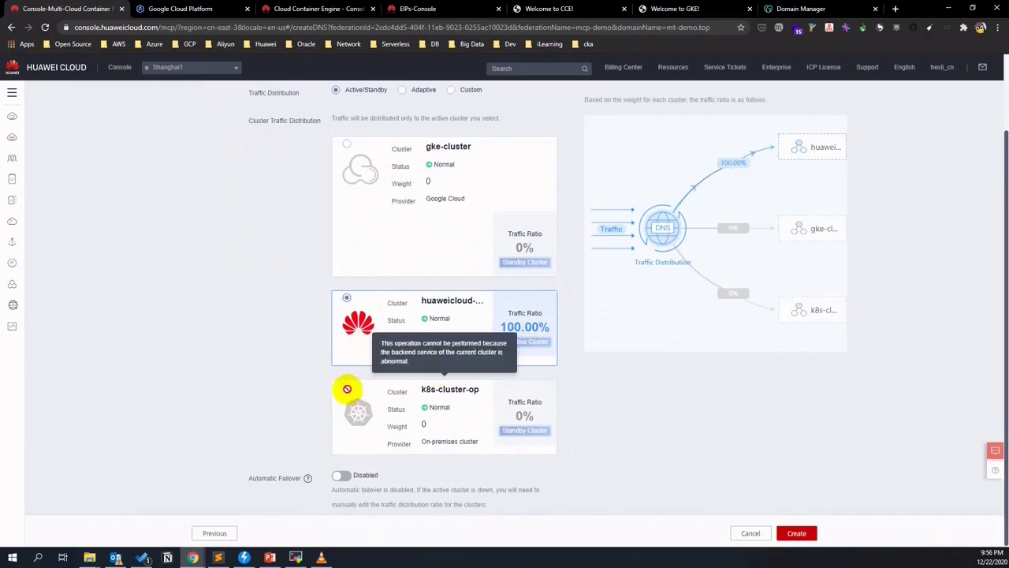
{"action": "left_click", "coordinate": [347, 144]}
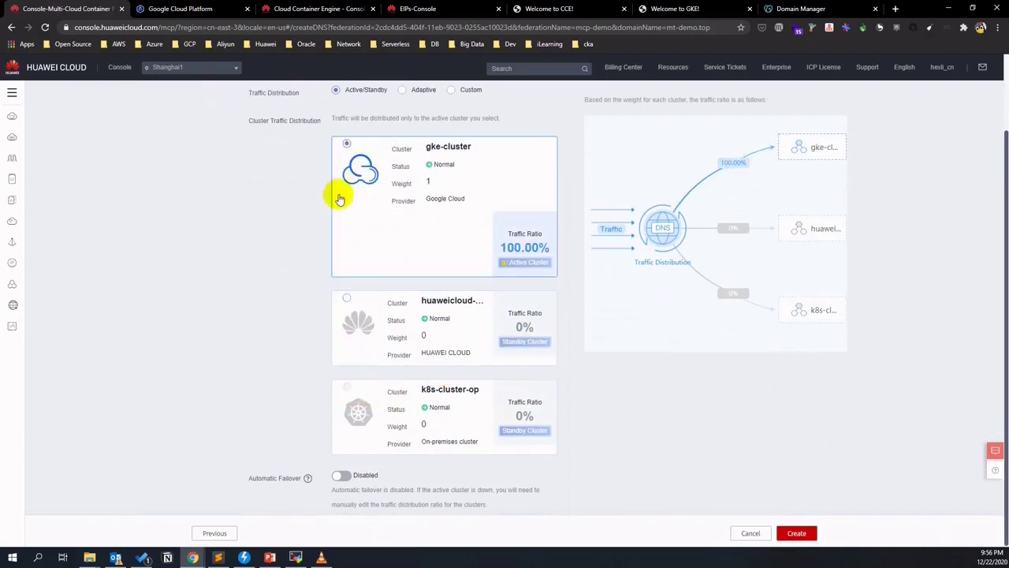
Try custom traffic distribution with the Huawei Cloud cluster as the only selected target.
{"action": "scroll", "coordinate": [379, 245], "scroll_direction": "up", "scroll_amount": 2}
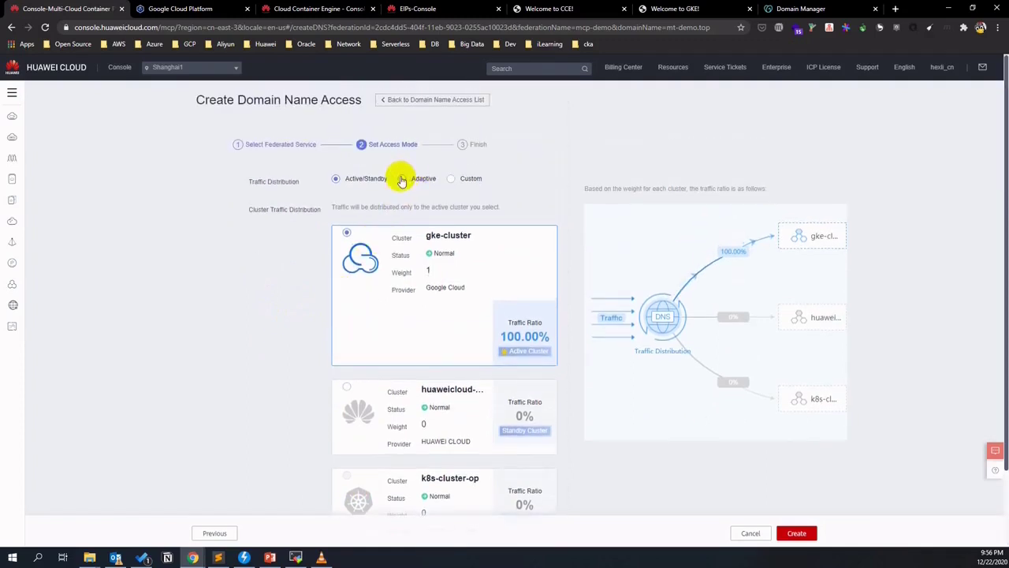
{"action": "left_click", "coordinate": [450, 179]}
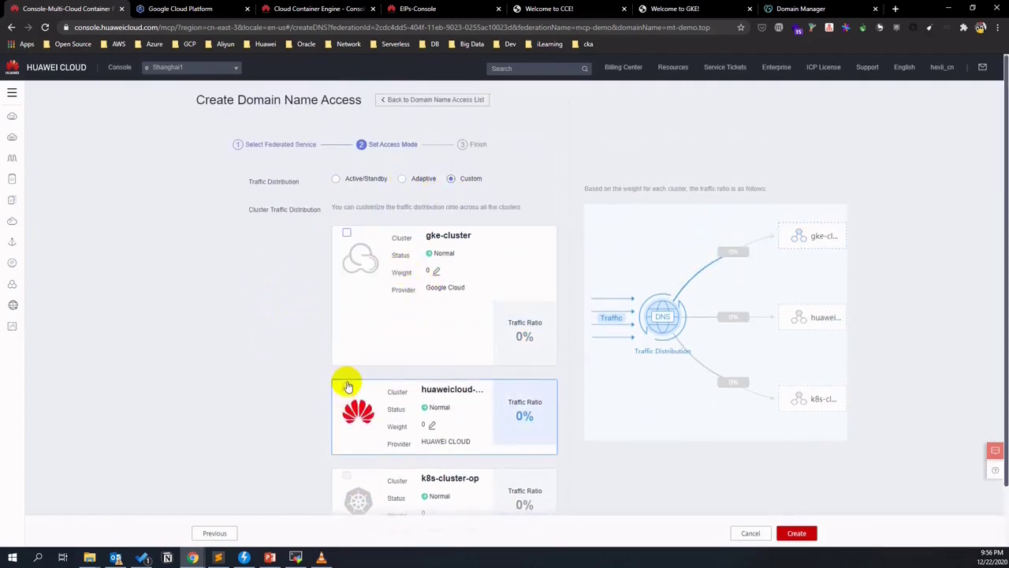
{"action": "scroll", "coordinate": [333, 255], "scroll_direction": "down", "scroll_amount": 1}
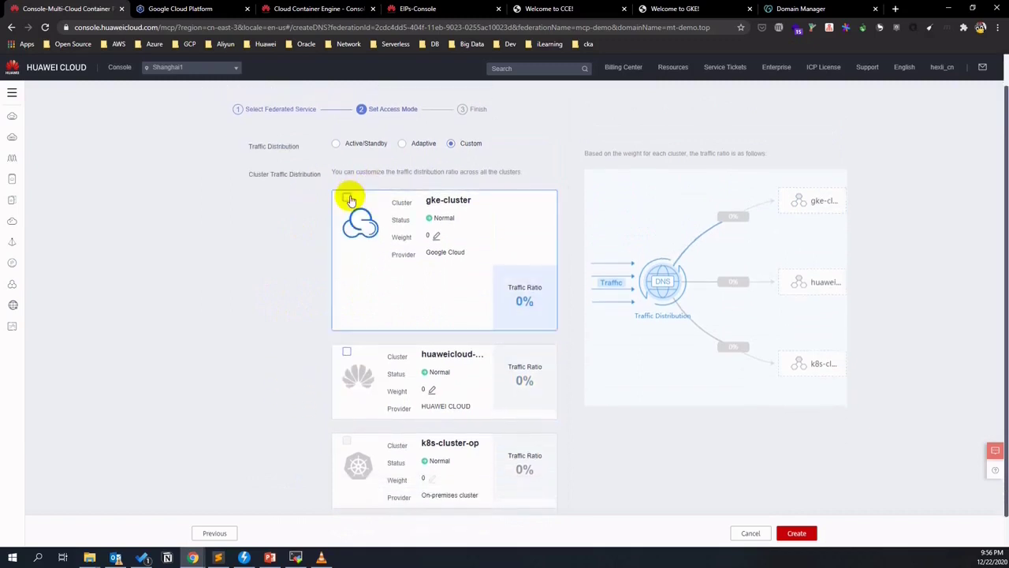
{"action": "left_click", "coordinate": [345, 351]}
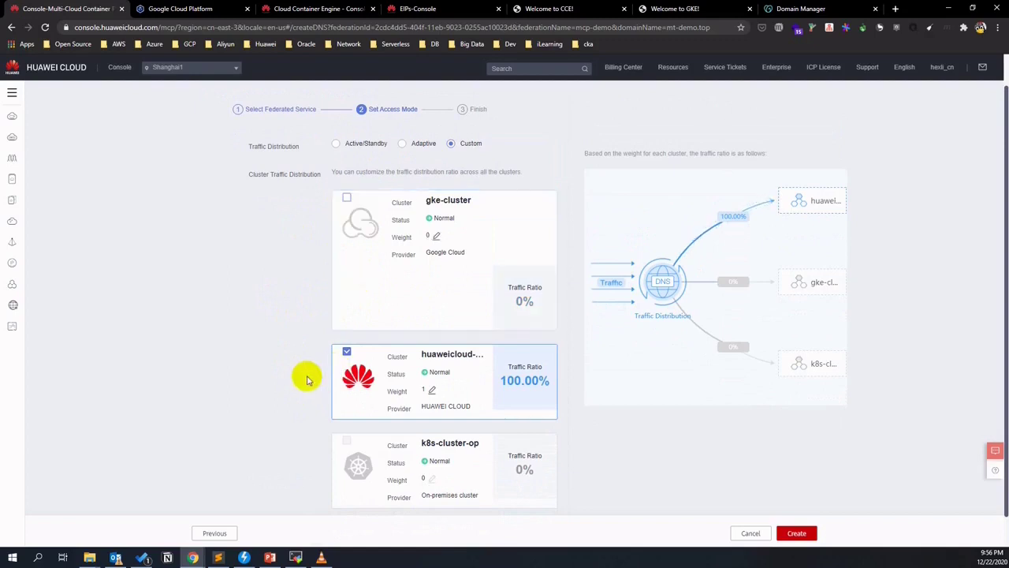
Set the traffic distribution to Adaptive and create the domain name access for fed-elb-service.
{"action": "scroll", "coordinate": [295, 362], "scroll_direction": "down", "scroll_amount": 1}
{"action": "scroll", "coordinate": [300, 347], "scroll_direction": "up", "scroll_amount": 1}
{"action": "left_click", "coordinate": [403, 180]}
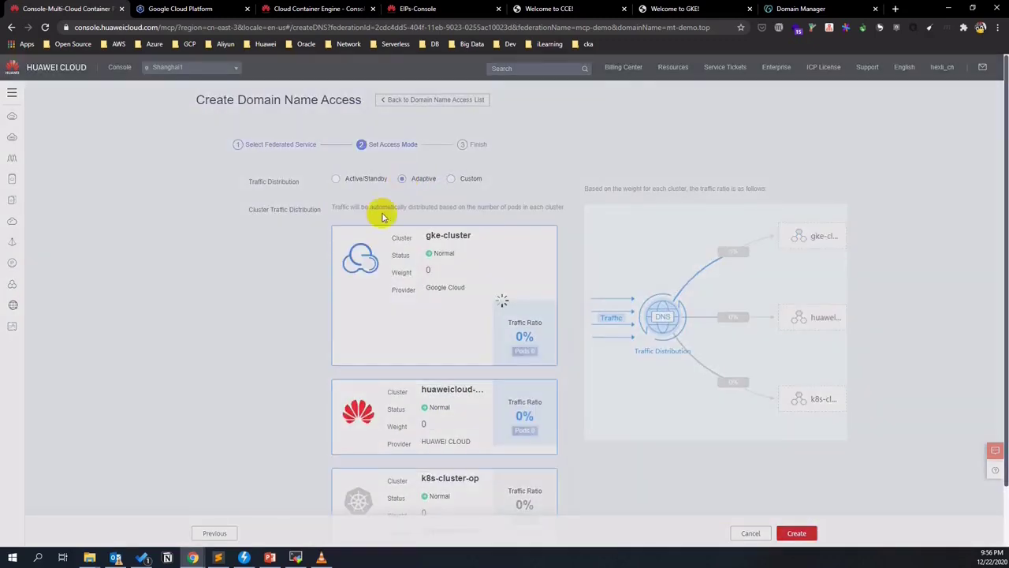
{"action": "scroll", "coordinate": [383, 283], "scroll_direction": "down", "scroll_amount": 1}
{"action": "scroll", "coordinate": [331, 281], "scroll_direction": "down", "scroll_amount": 1}
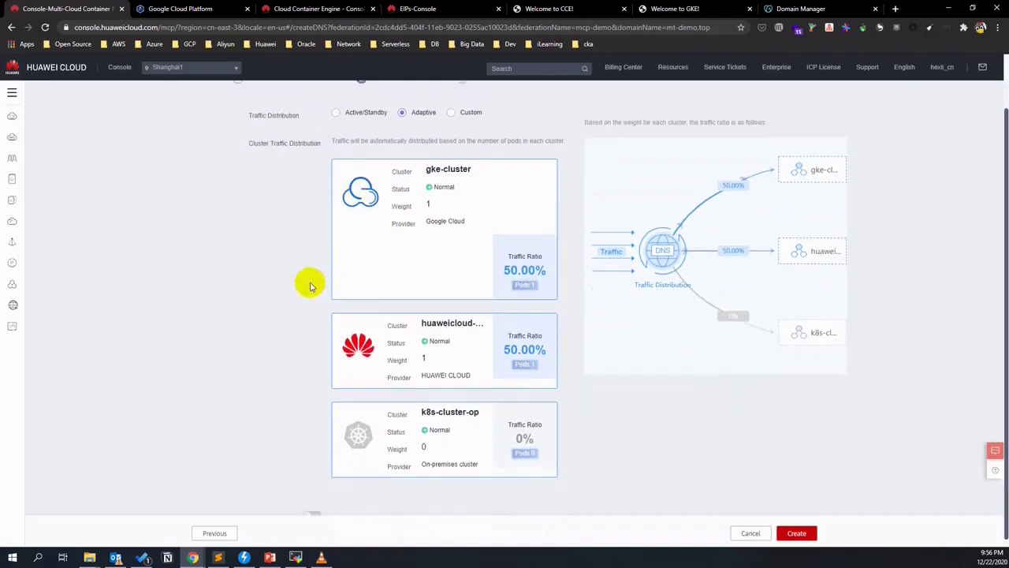
{"action": "scroll", "coordinate": [307, 282], "scroll_direction": "up", "scroll_amount": 2}
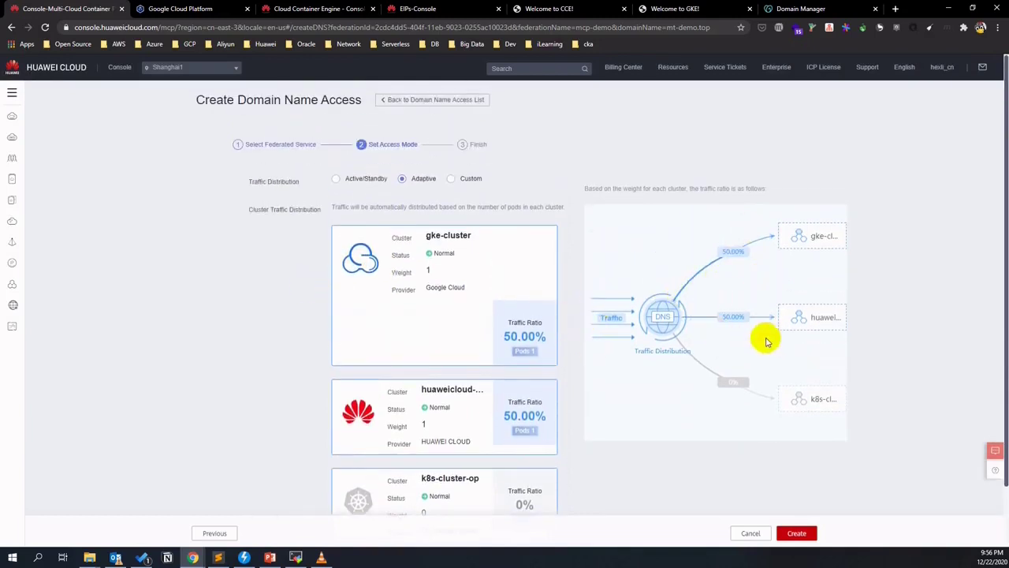
{"action": "left_click", "coordinate": [793, 532]}
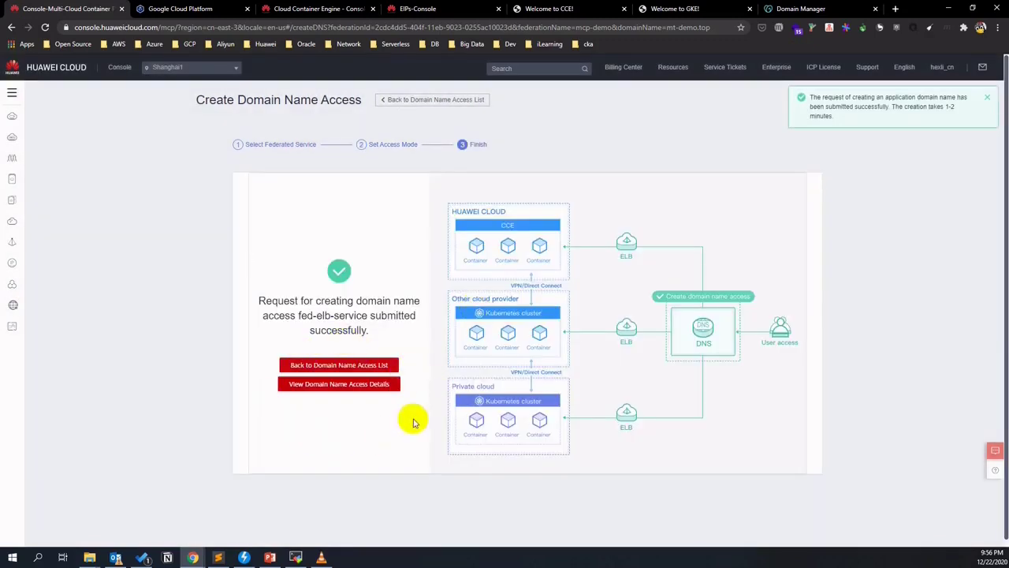
{"action": "left_click", "coordinate": [320, 361]}
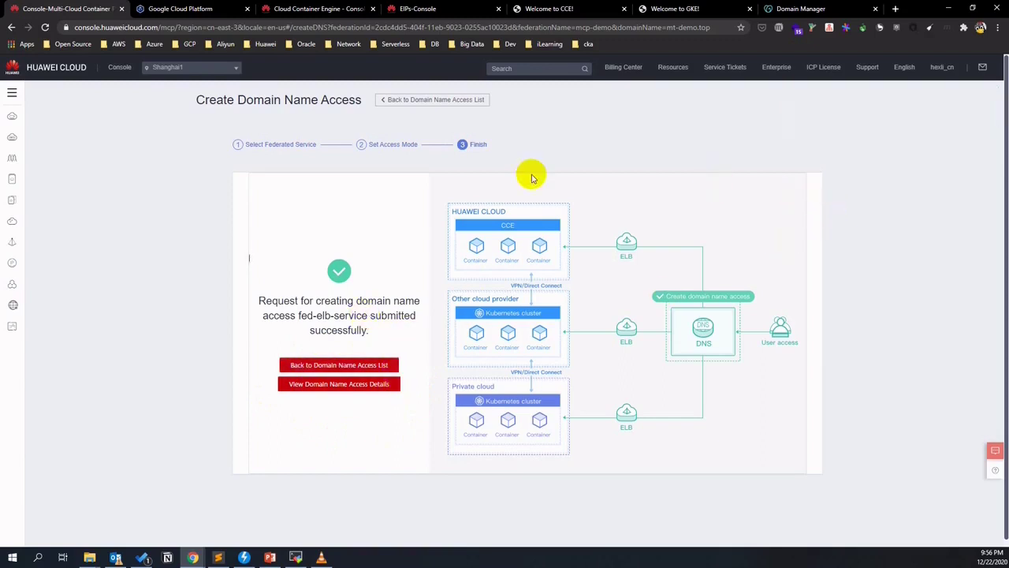
{"action": "mouse_move", "coordinate": [721, 68]}
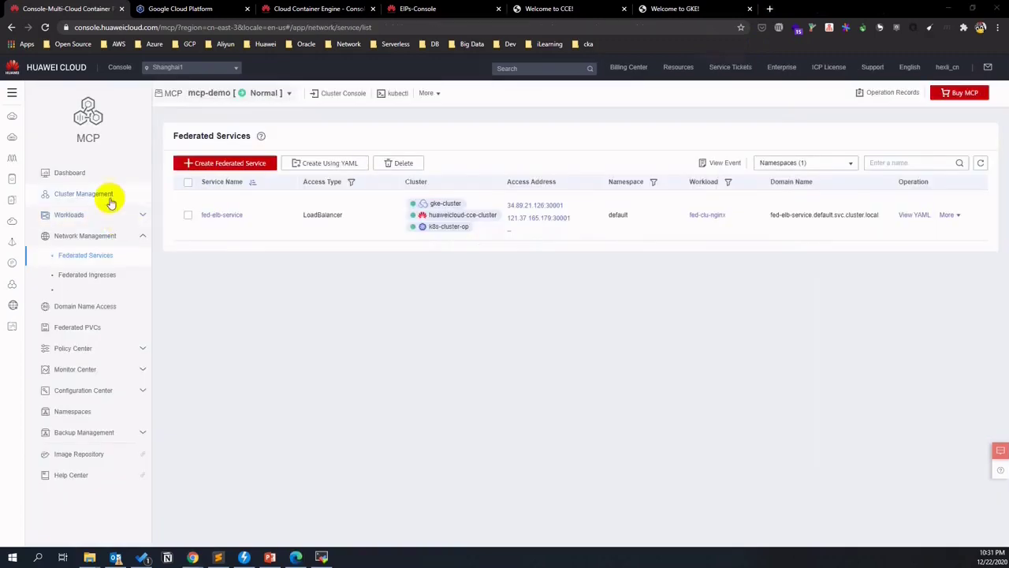
Set the pod quantity of the fed-clu-nginx federated deployment to 3 on the Huawei Cloud cluster.
{"action": "left_click", "coordinate": [105, 219]}
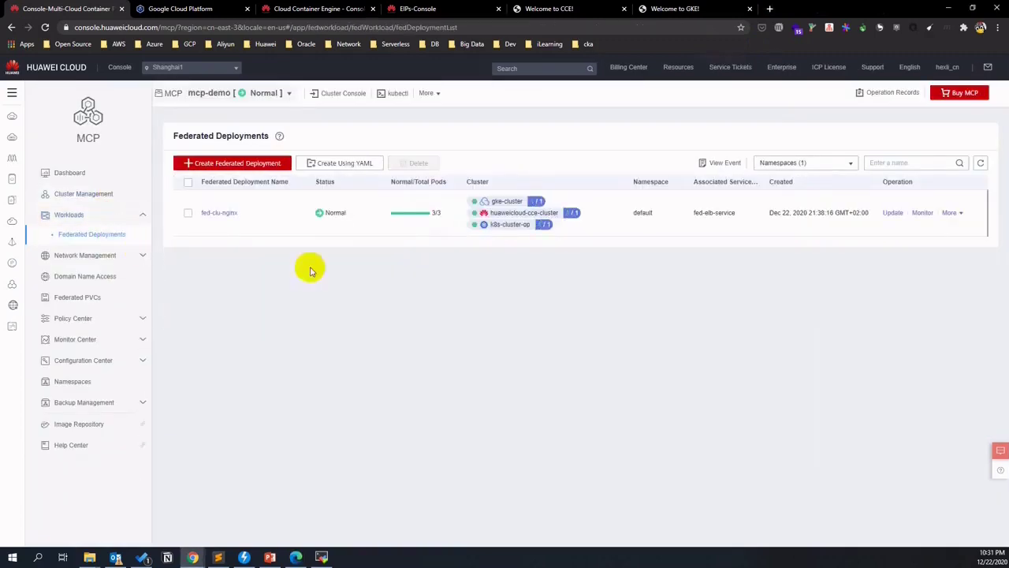
{"action": "left_click", "coordinate": [219, 213]}
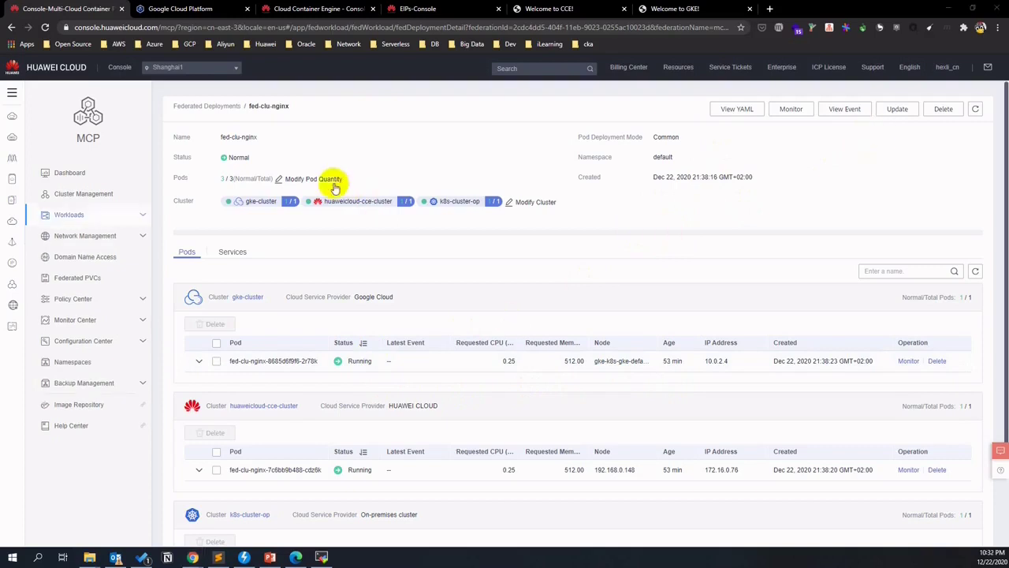
{"action": "left_click", "coordinate": [296, 181]}
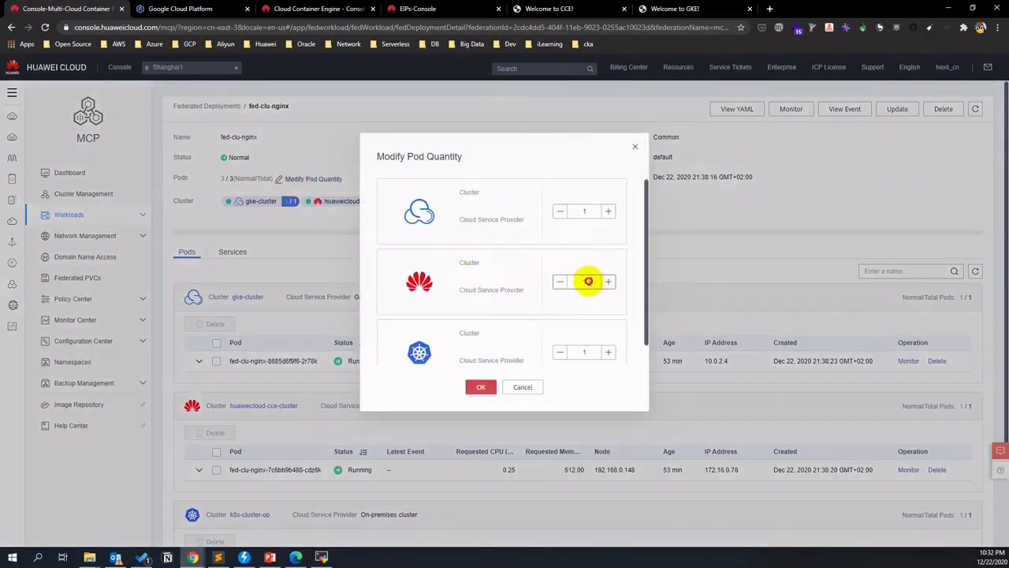
{"action": "left_click_drag", "start_coordinate": [589, 280], "coordinate": [575, 281]}
{"action": "type", "text": "3"}
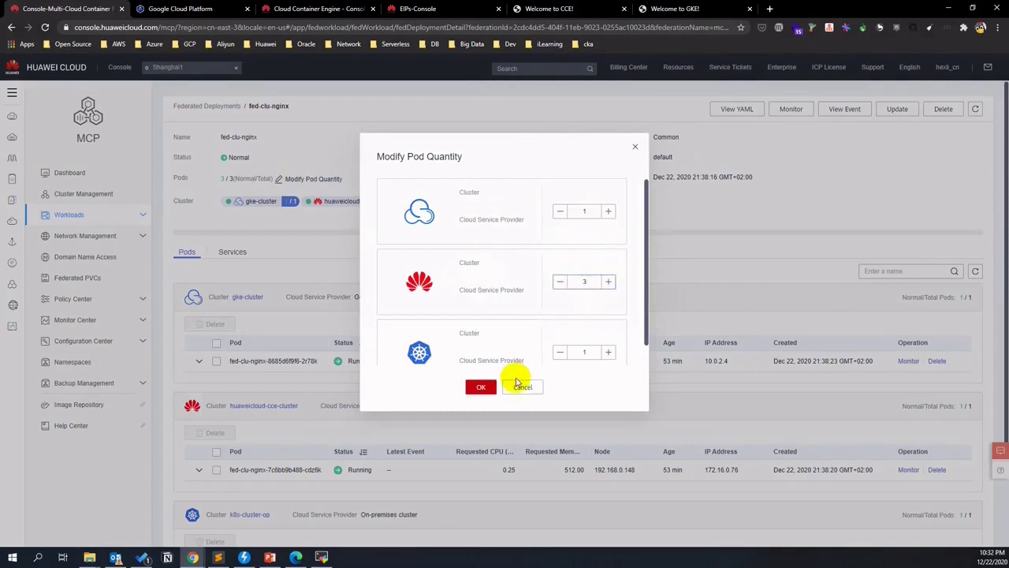
{"action": "left_click", "coordinate": [483, 387]}
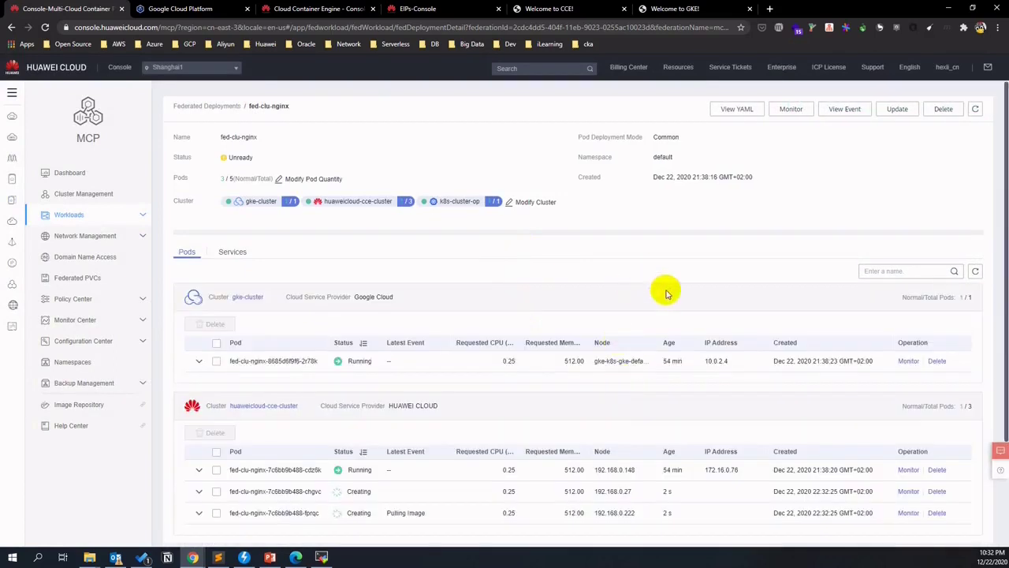
Refresh the pod list of fed-clu-nginx and check the status of the pods in each cluster.
{"action": "scroll", "coordinate": [666, 293], "scroll_direction": "down", "scroll_amount": 3}
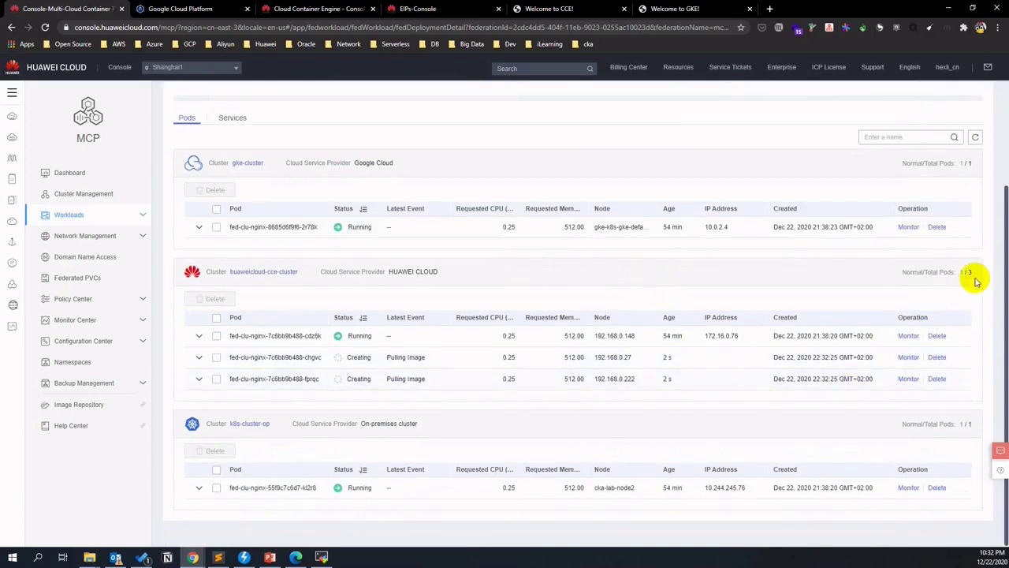
{"action": "left_click", "coordinate": [974, 138]}
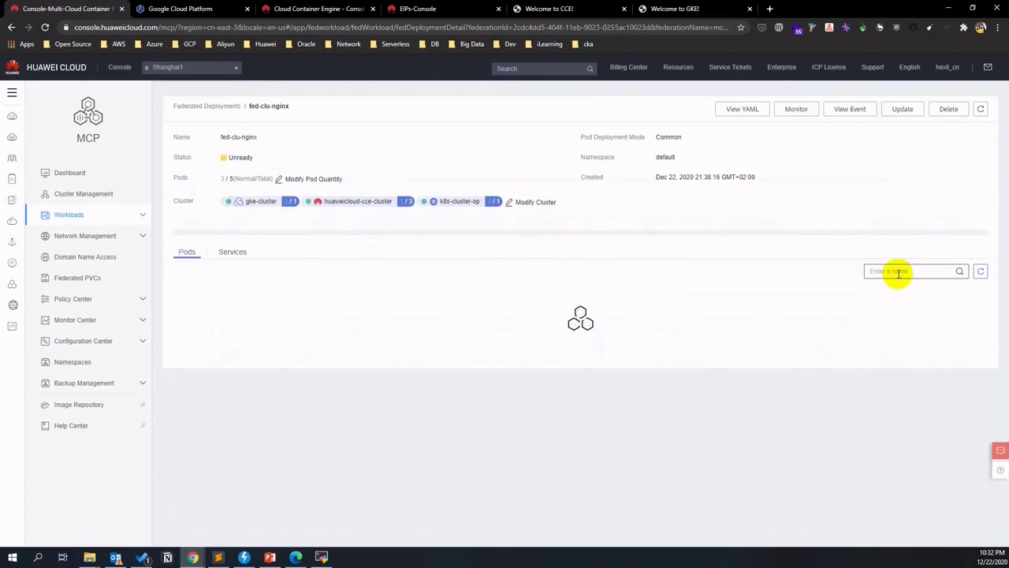
{"action": "scroll", "coordinate": [870, 279], "scroll_direction": "down", "scroll_amount": 3}
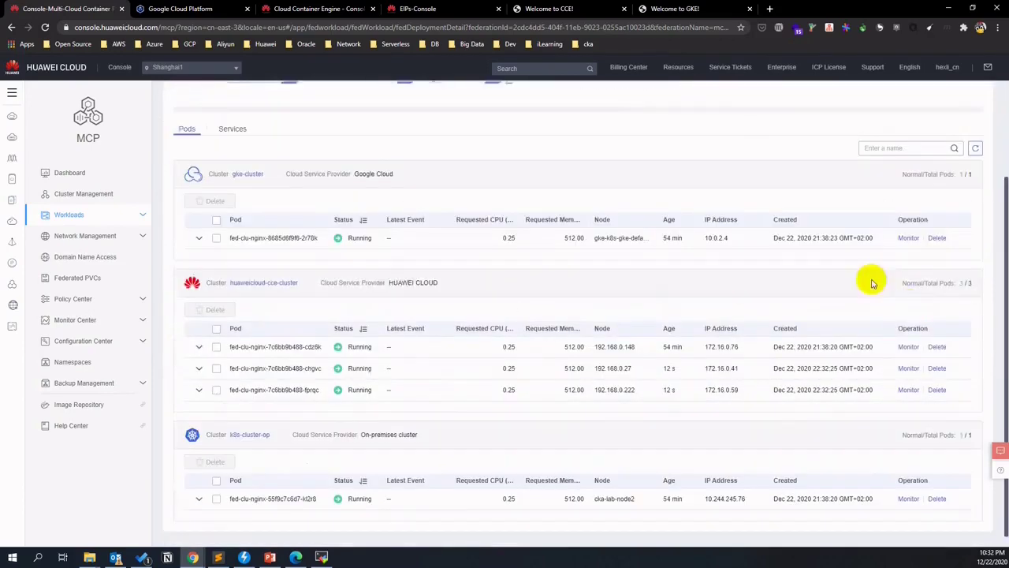
Open the domain name access details of fed-elb-service and examine the traffic ratio of each cluster.
{"action": "left_click", "coordinate": [89, 260]}
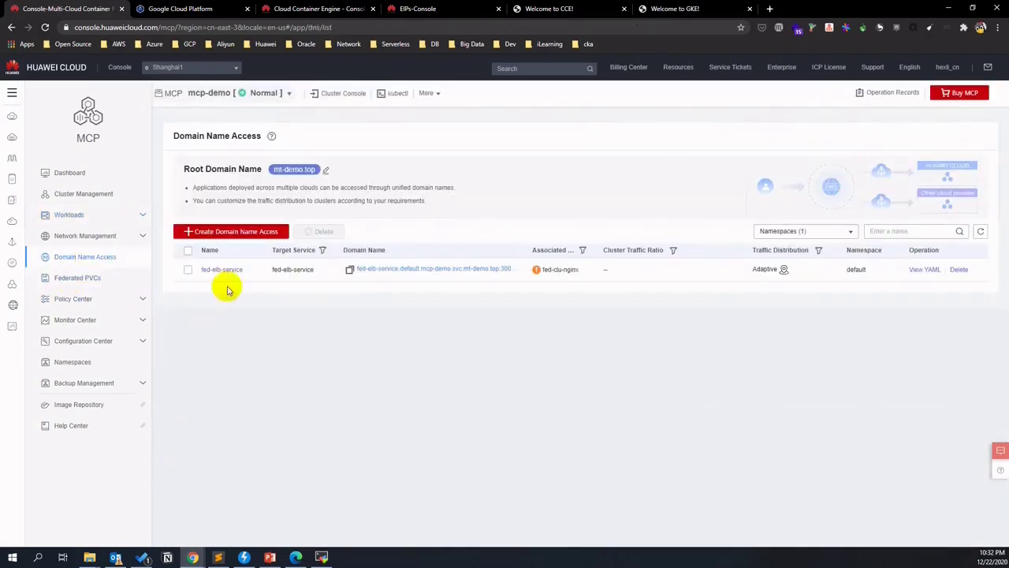
{"action": "left_click", "coordinate": [218, 272]}
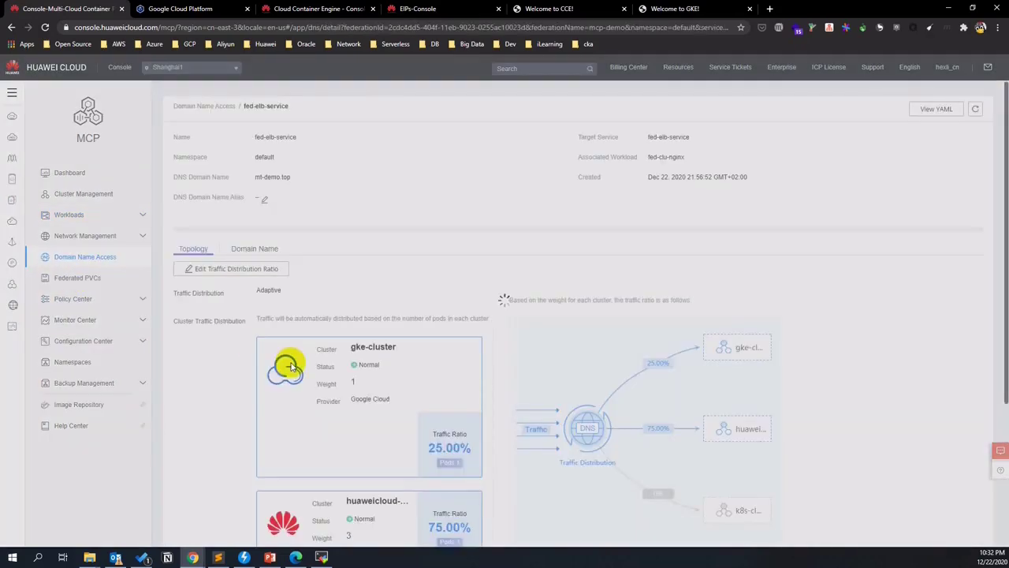
{"action": "scroll", "coordinate": [292, 364], "scroll_direction": "down", "scroll_amount": 2}
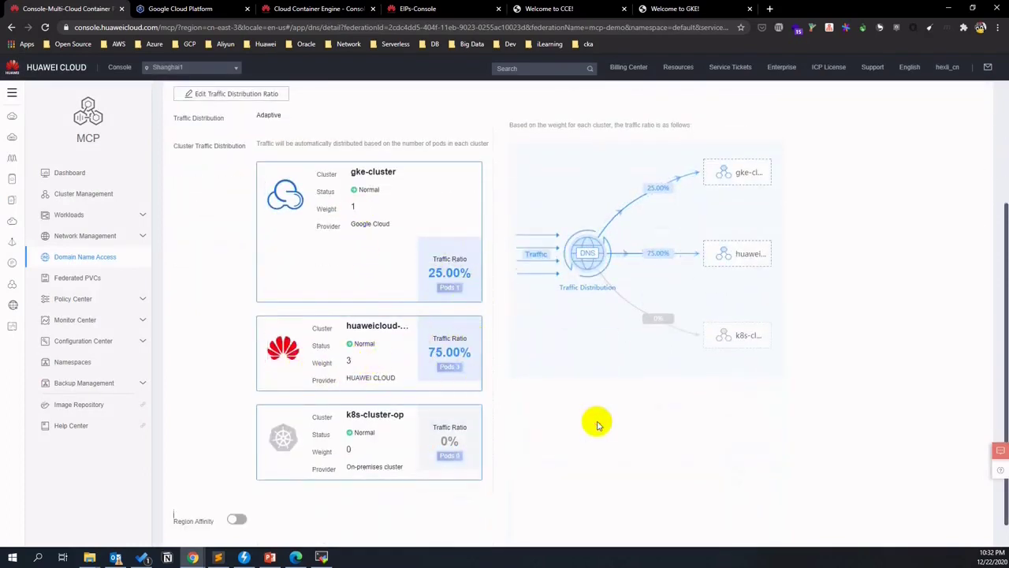
{"action": "scroll", "coordinate": [568, 331], "scroll_direction": "up", "scroll_amount": 1}
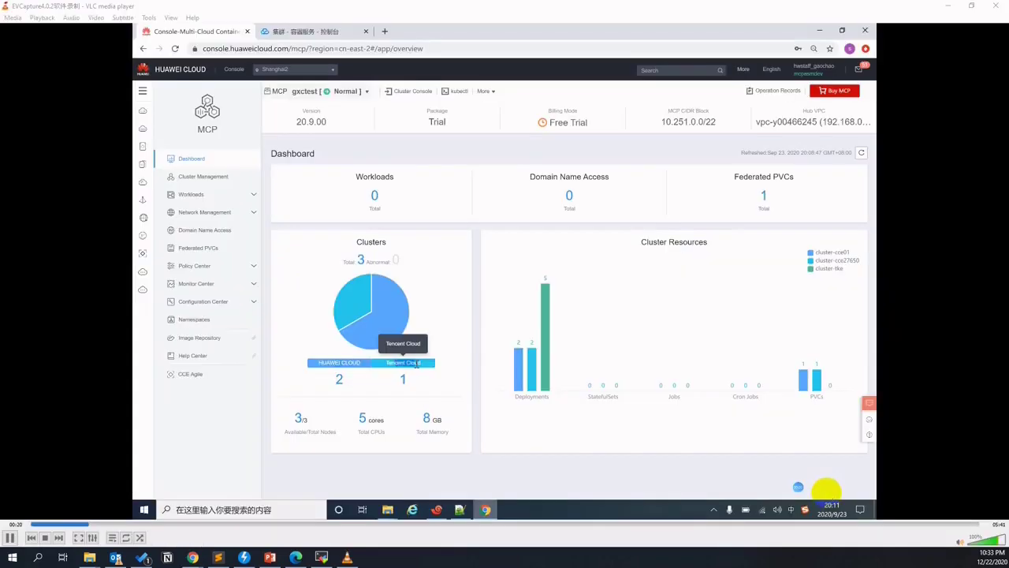
{"action": "left_click", "coordinate": [825, 491]}
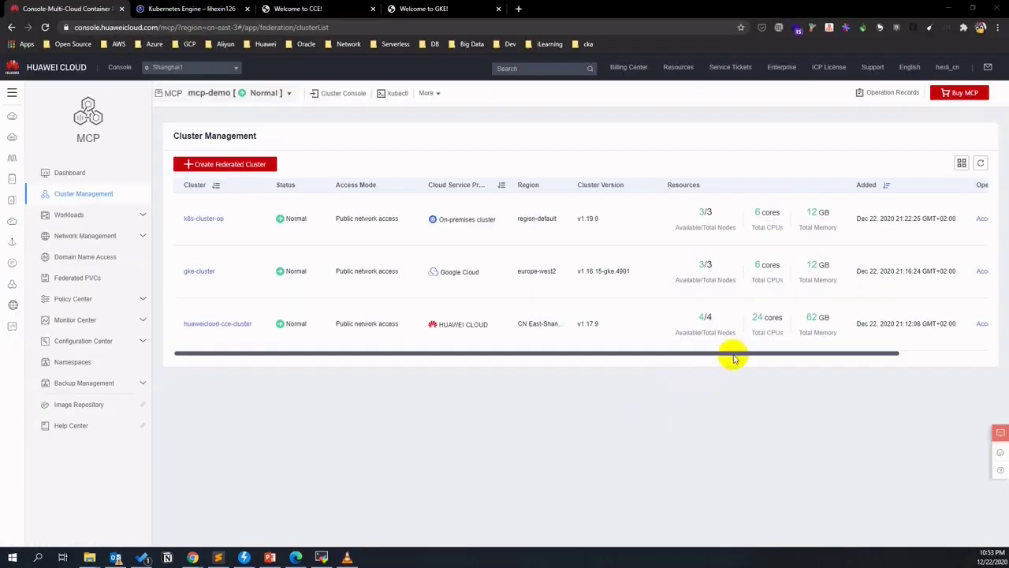
Access the console of the on-premises cluster k8s-cluster-op and examine its nodes and deployments.
{"action": "mouse_move", "coordinate": [732, 354]}
{"action": "left_mouse_down"}
{"action": "mouse_move", "coordinate": [831, 354]}
{"action": "mouse_move", "coordinate": [604, 355]}
{"action": "mouse_move", "coordinate": [748, 355]}
{"action": "left_mouse_up"}
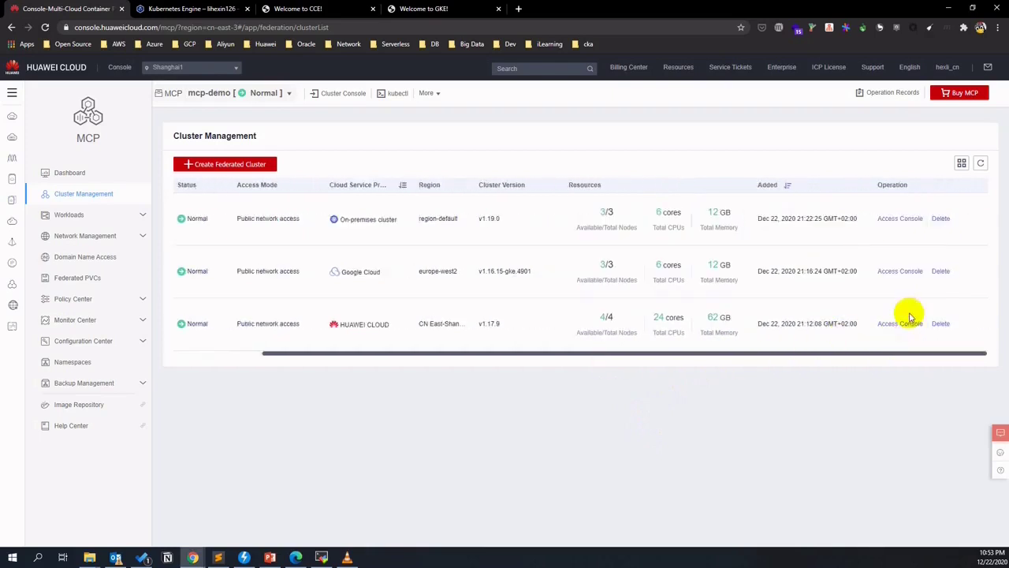
{"action": "left_click", "coordinate": [900, 218]}
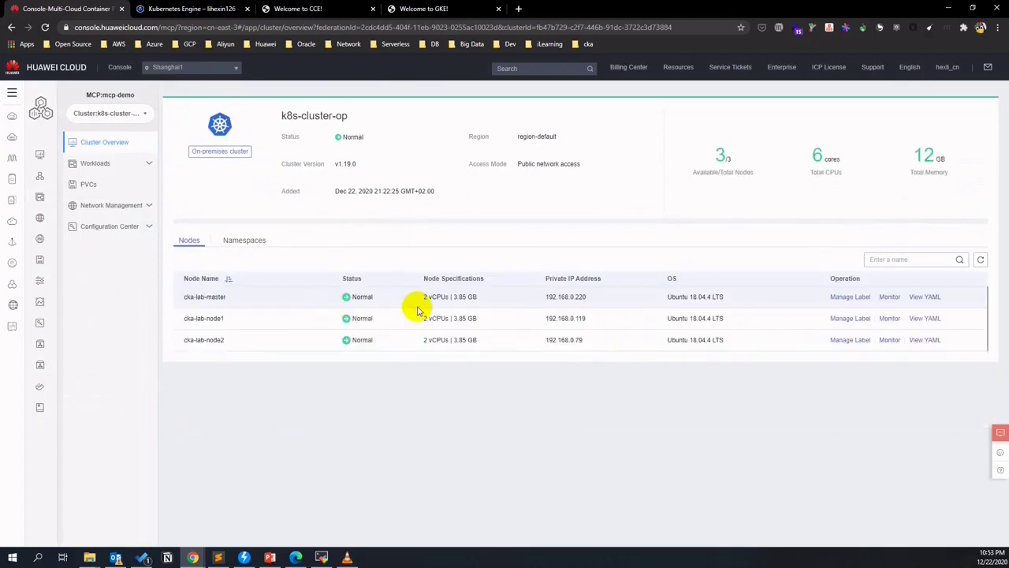
{"action": "left_click", "coordinate": [129, 165]}
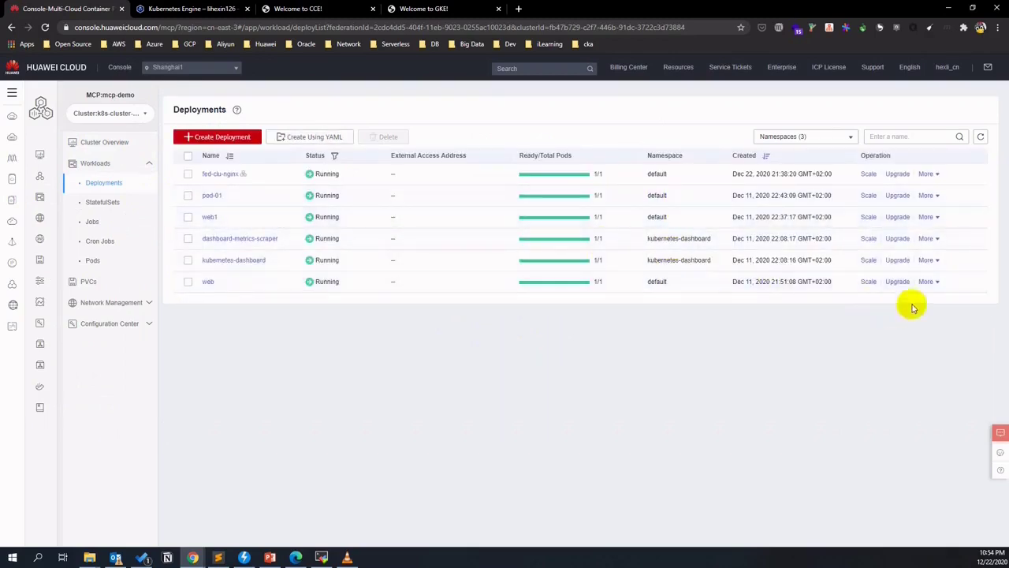
Federate the web deployment of k8s-cluster-op across gke-cluster and huaweicloud-cce-cluster as well, with one pod per cluster and no customized configurations.
{"action": "left_click", "coordinate": [927, 282]}
{"action": "left_click", "coordinate": [913, 298]}
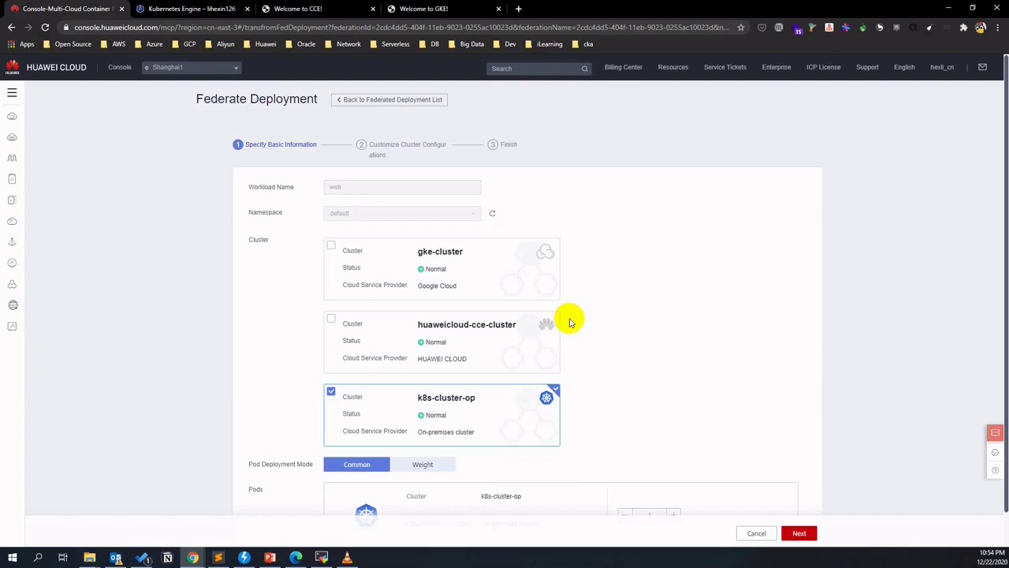
{"action": "left_click", "coordinate": [331, 246]}
{"action": "left_click", "coordinate": [332, 318]}
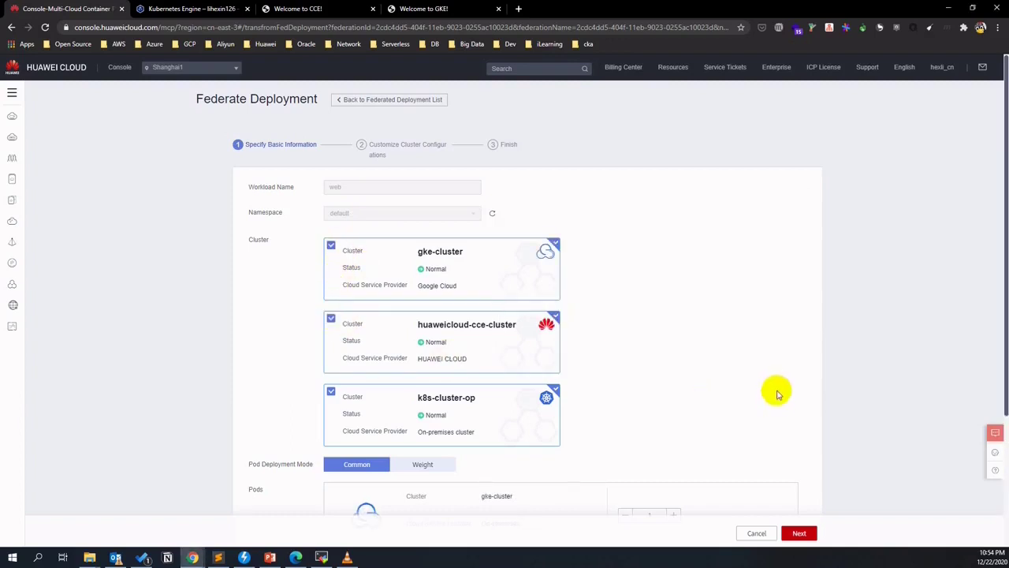
{"action": "scroll", "coordinate": [748, 355], "scroll_direction": "down", "scroll_amount": 3}
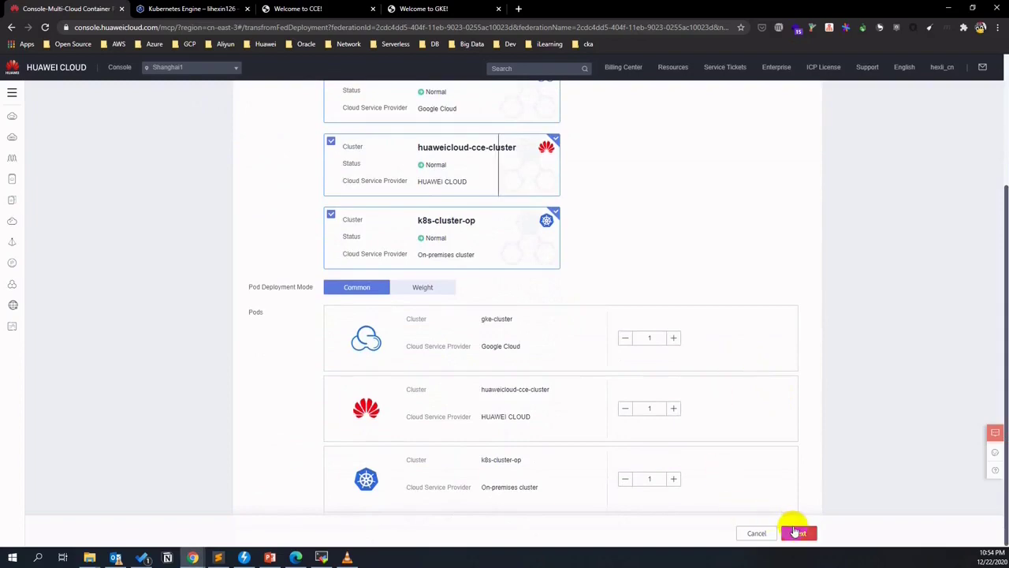
{"action": "left_click", "coordinate": [798, 535]}
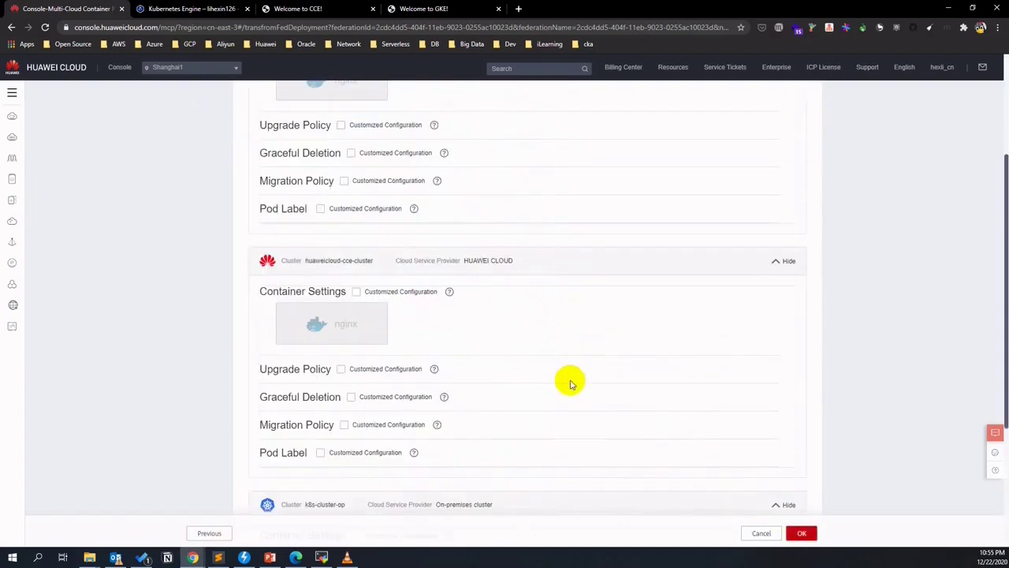
{"action": "scroll", "coordinate": [512, 311], "scroll_direction": "up", "scroll_amount": 3}
{"action": "scroll", "coordinate": [494, 313], "scroll_direction": "down", "scroll_amount": 4}
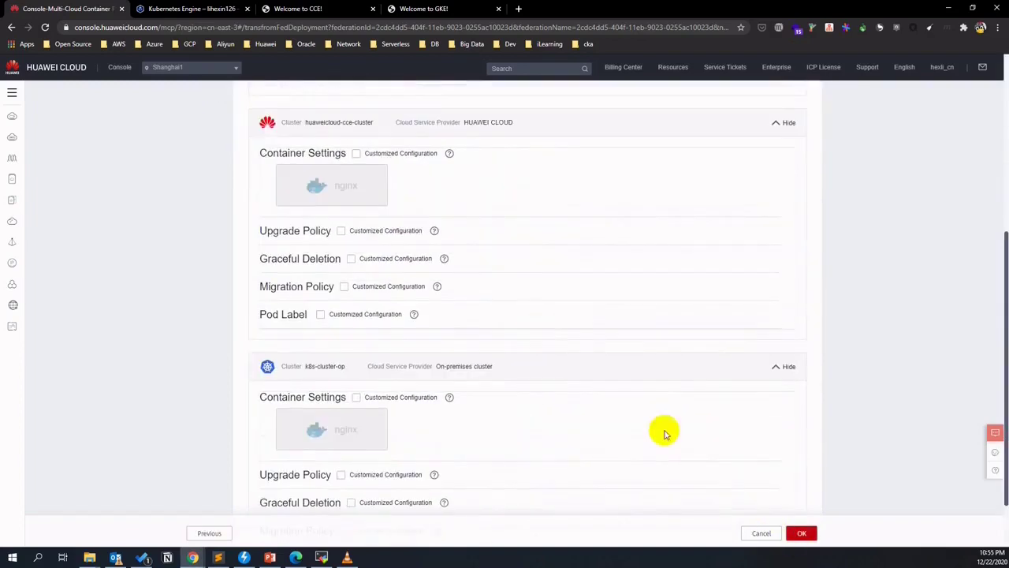
{"action": "left_click", "coordinate": [802, 533]}
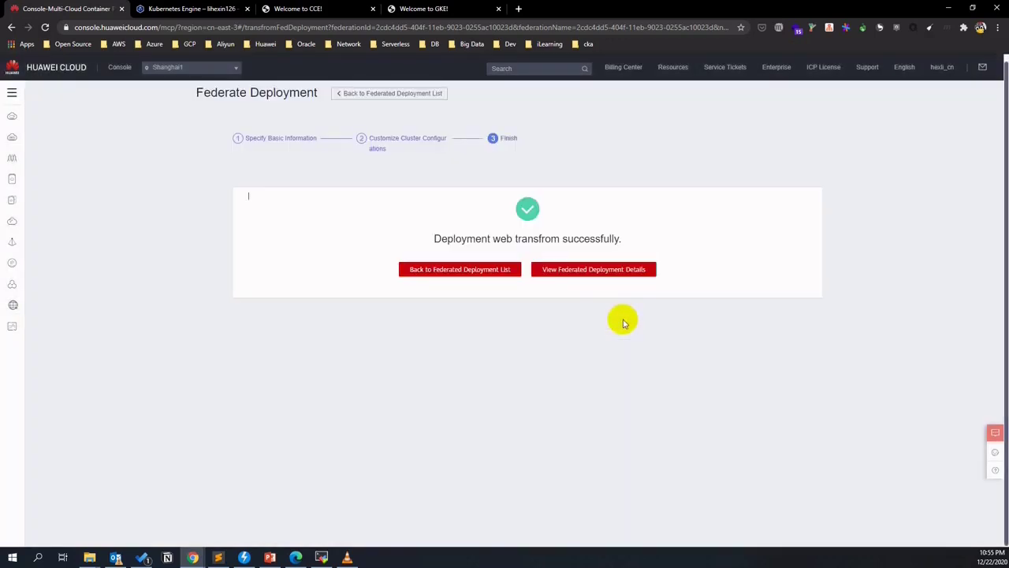
Open the web federated deployment's details and check its pods in each cluster, returning to the federated deployment list.
{"action": "left_click", "coordinate": [511, 271]}
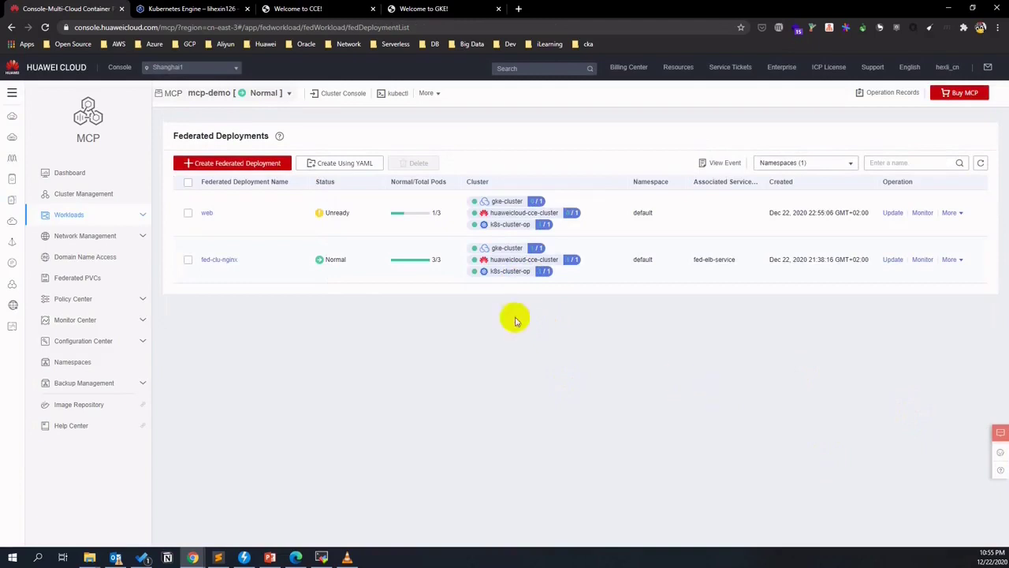
{"action": "left_click", "coordinate": [206, 213]}
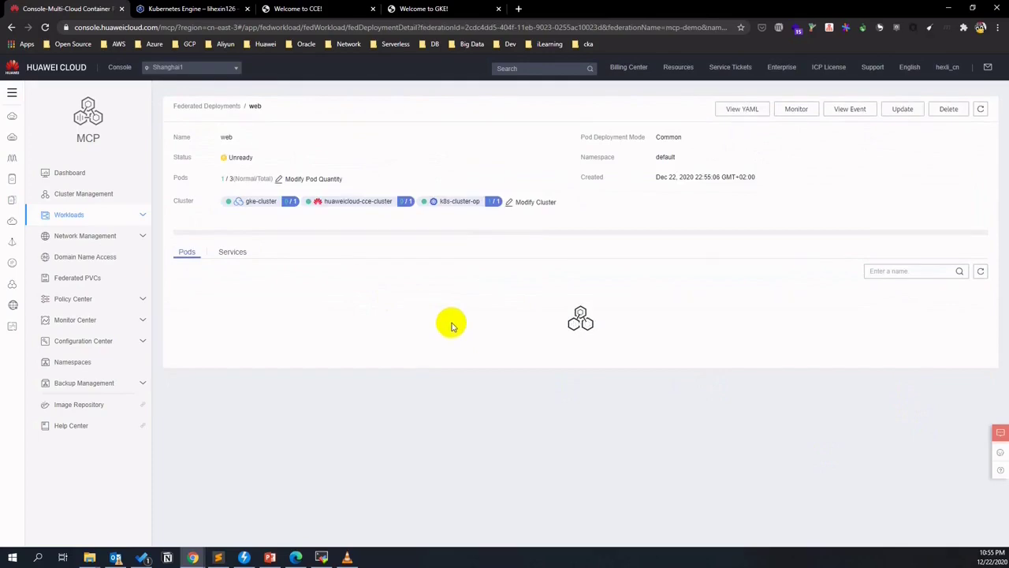
{"action": "scroll", "coordinate": [541, 308], "scroll_direction": "down", "scroll_amount": 2}
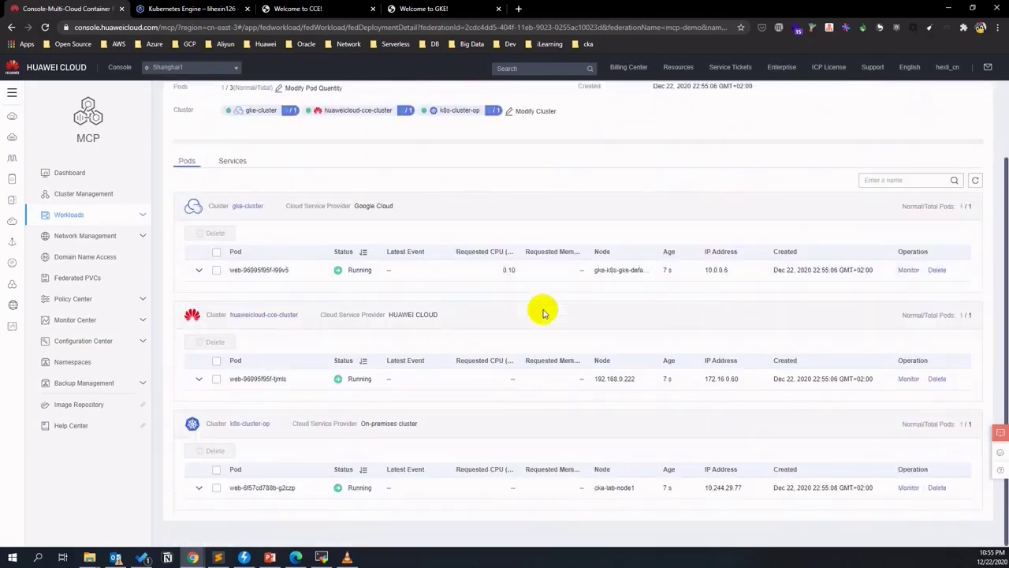
{"action": "scroll", "coordinate": [337, 288], "scroll_direction": "up", "scroll_amount": 2}
{"action": "left_click", "coordinate": [224, 106]}
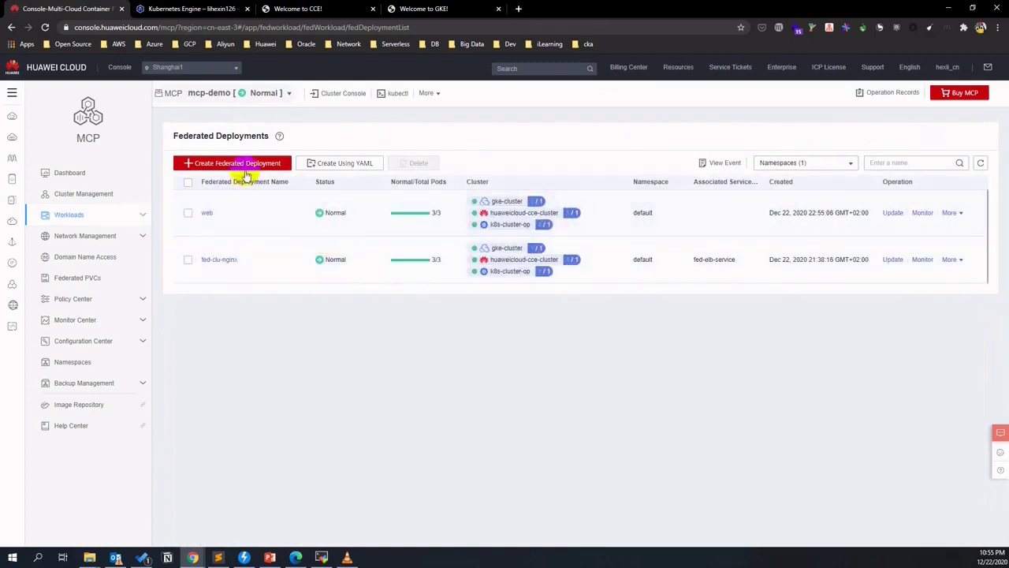
Access the console of k8s-cluster-op and check how the web deployment is marked in its deployment list.
{"action": "left_click", "coordinate": [267, 95]}
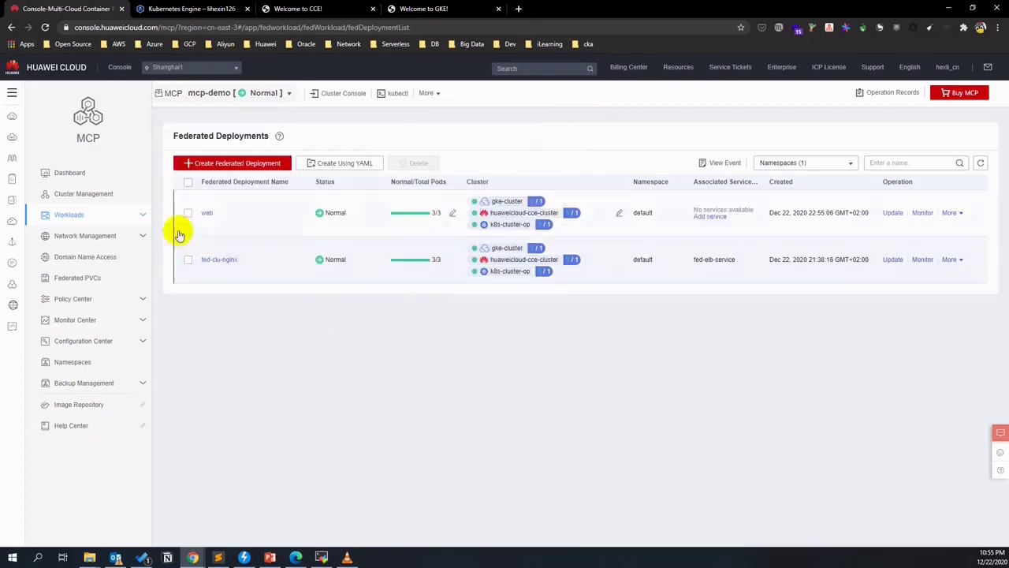
{"action": "left_click", "coordinate": [108, 199]}
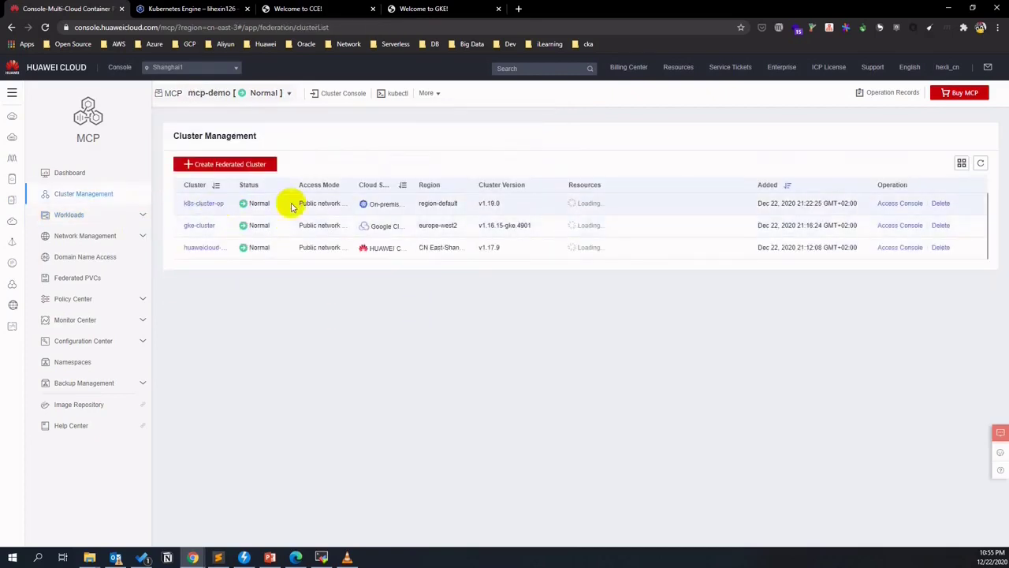
{"action": "left_click", "coordinate": [896, 207]}
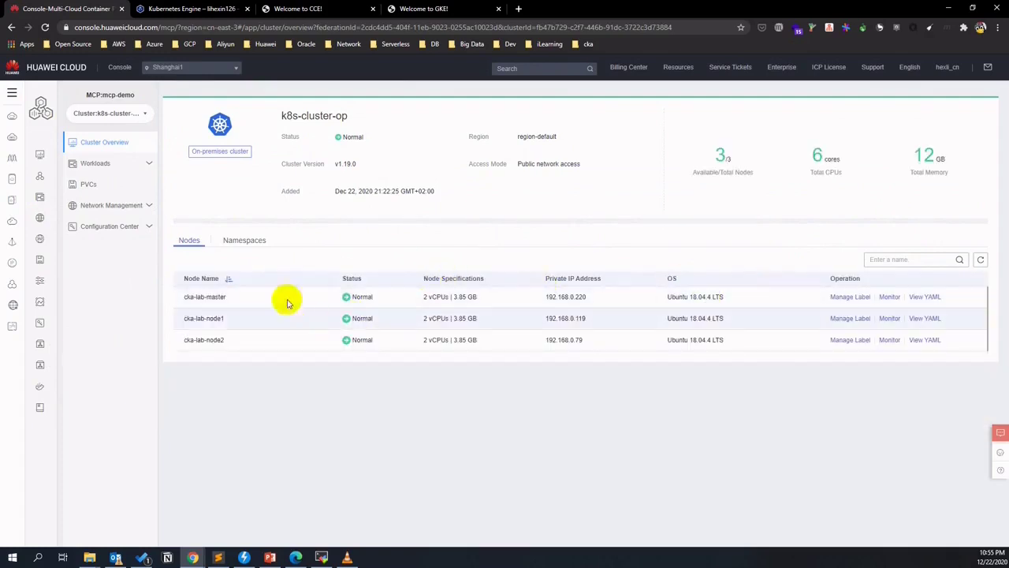
{"action": "left_click", "coordinate": [117, 164]}
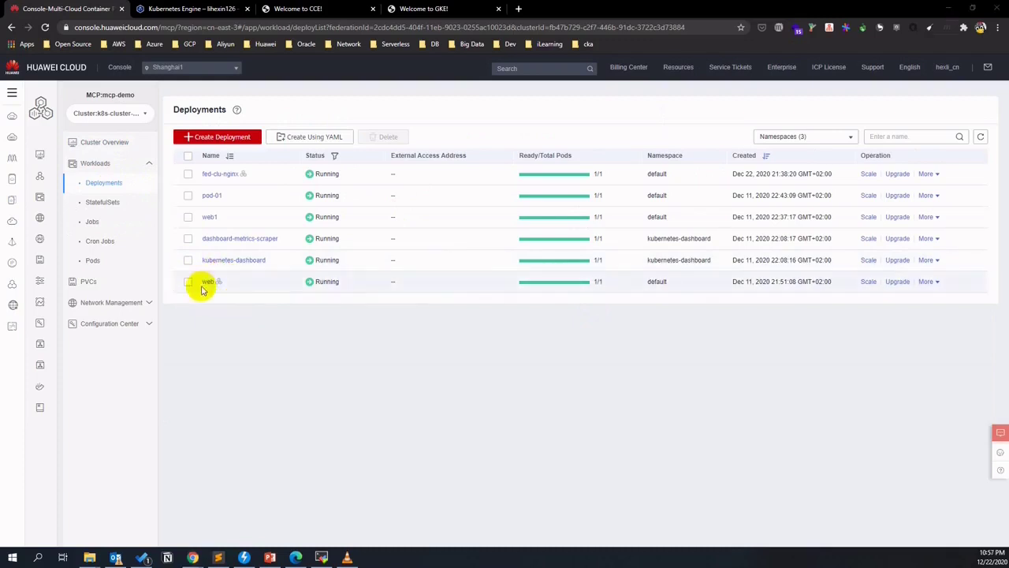
Clone the web1 deployment from k8s-cluster-op to gke-cluster as web1-clone in the default namespace with 2 pods.
{"action": "mouse_move", "coordinate": [45, 170]}
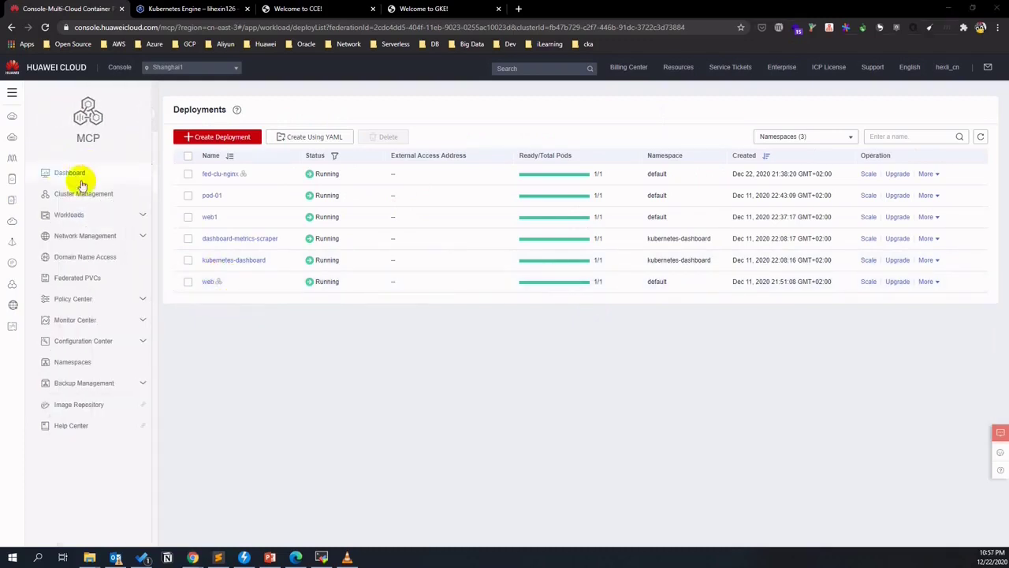
{"action": "left_click", "coordinate": [90, 196]}
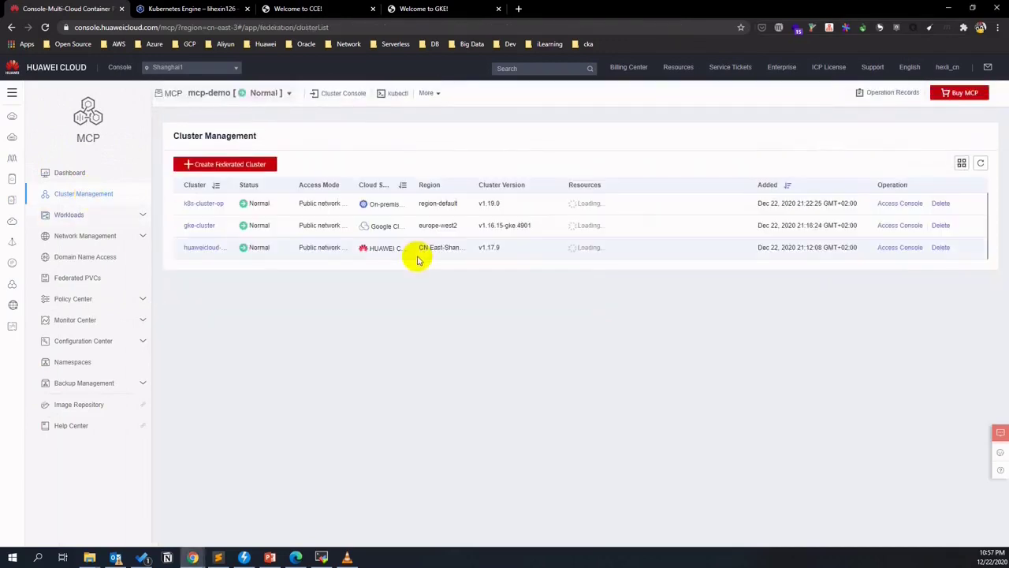
{"action": "left_click", "coordinate": [898, 205]}
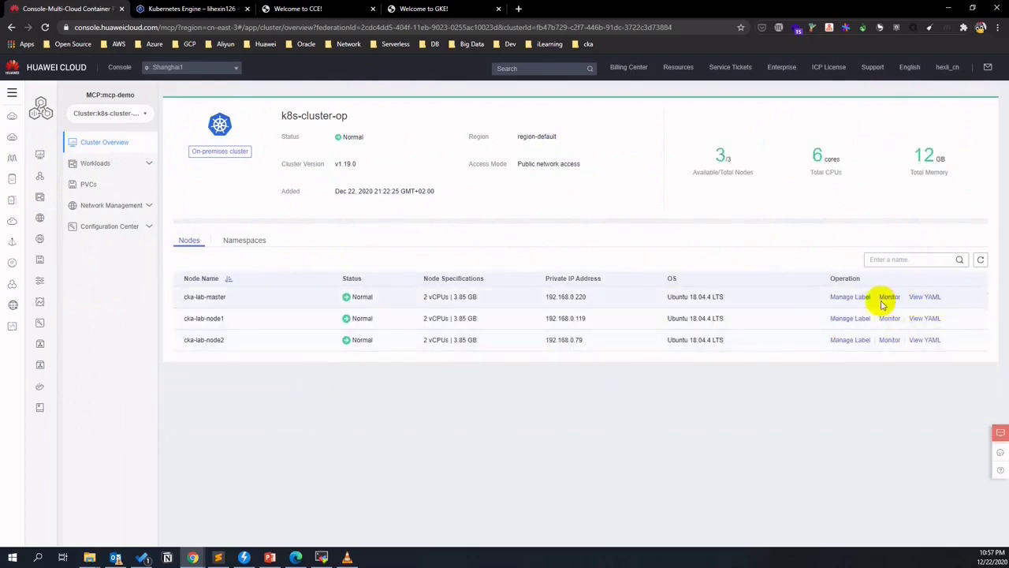
{"action": "left_click", "coordinate": [135, 169]}
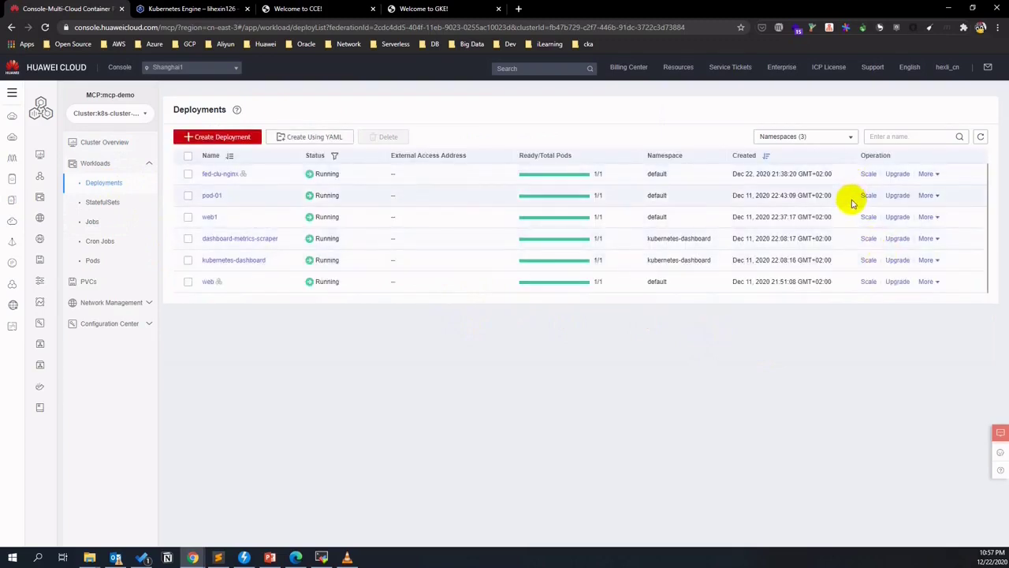
{"action": "left_click", "coordinate": [926, 217]}
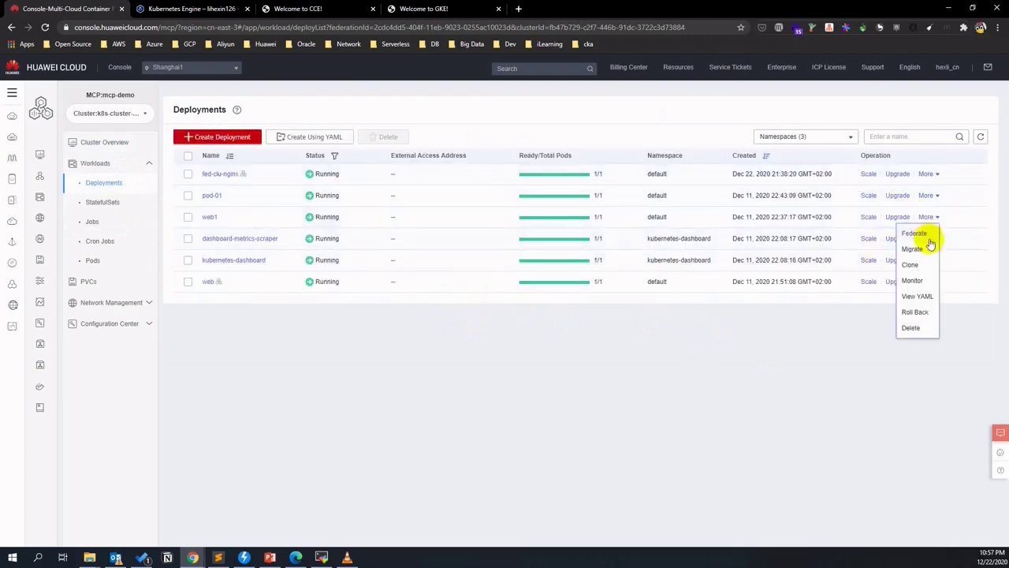
{"action": "left_click", "coordinate": [913, 249]}
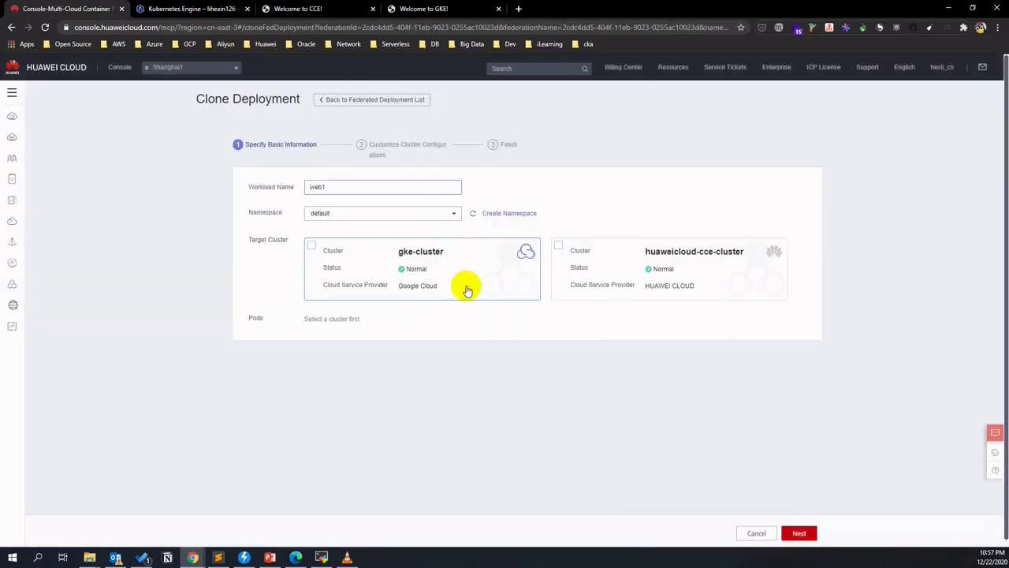
{"action": "left_click", "coordinate": [311, 245]}
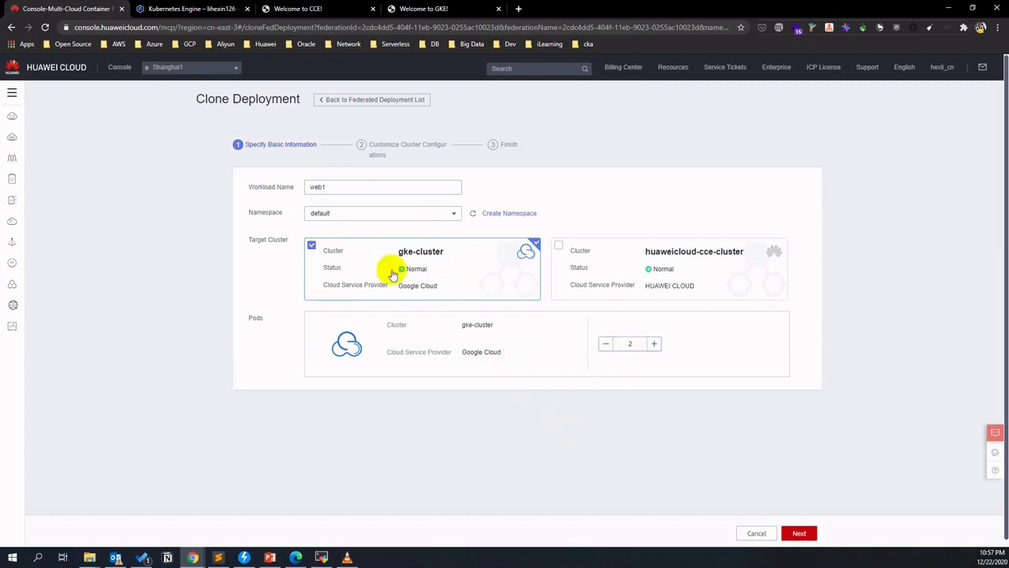
{"action": "left_click", "coordinate": [355, 186]}
{"action": "type", "text": "-clone"}
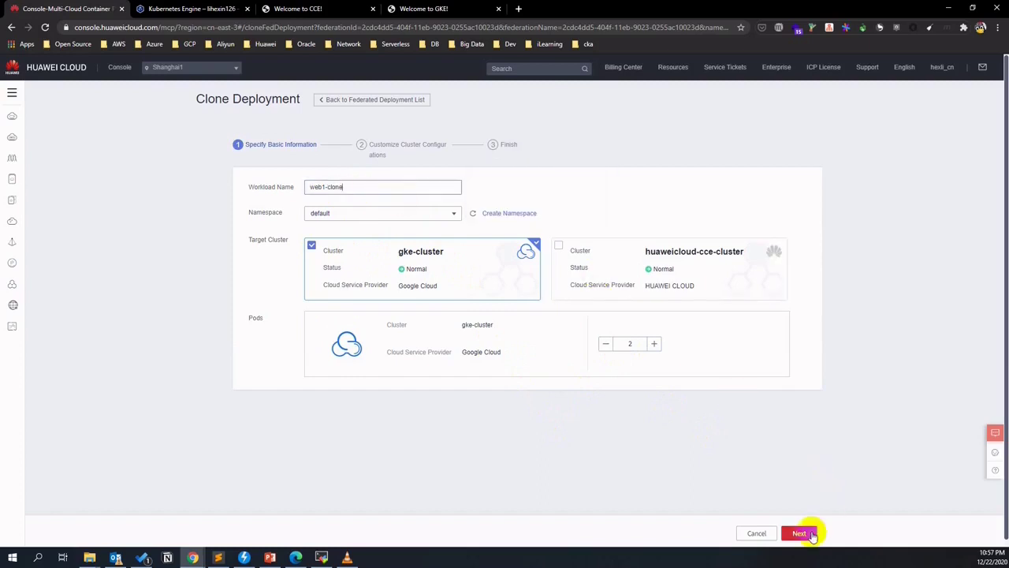
{"action": "left_click", "coordinate": [800, 533]}
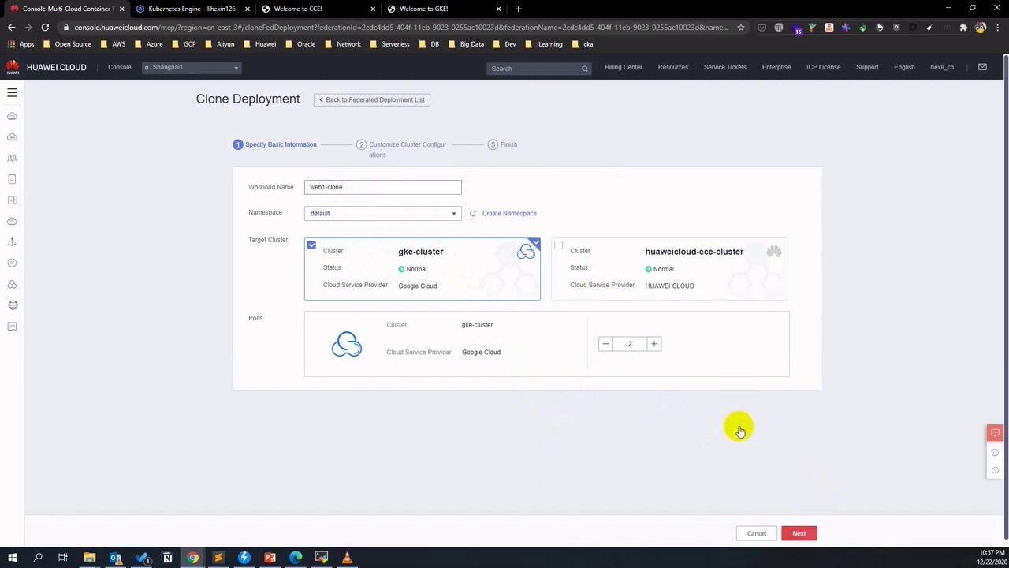
{"action": "left_click", "coordinate": [800, 533]}
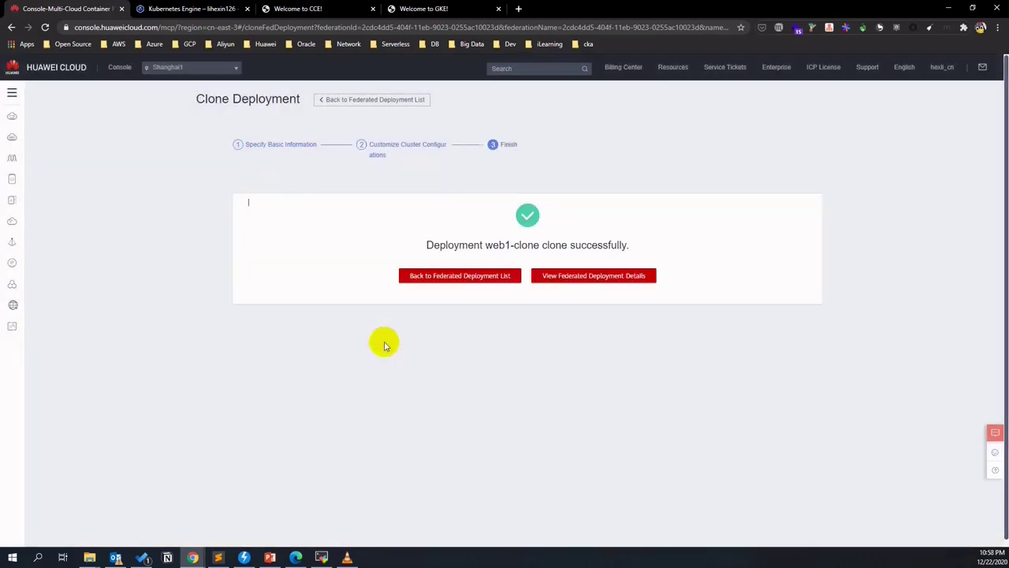
Open the web1-clone federated deployment's details and examine the events of its pods on gke-cluster.
{"action": "left_click", "coordinate": [434, 276]}
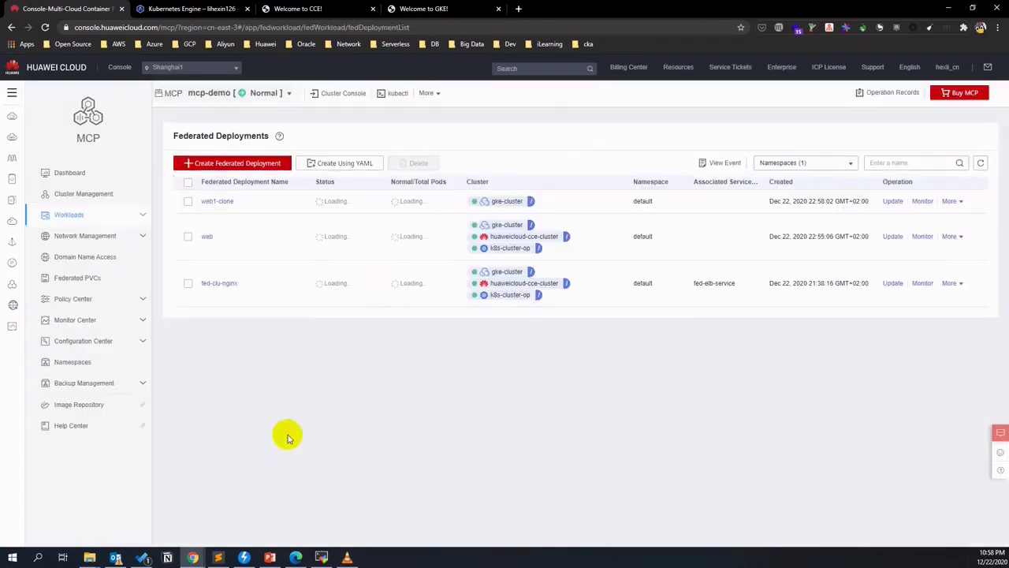
{"action": "left_click", "coordinate": [218, 203]}
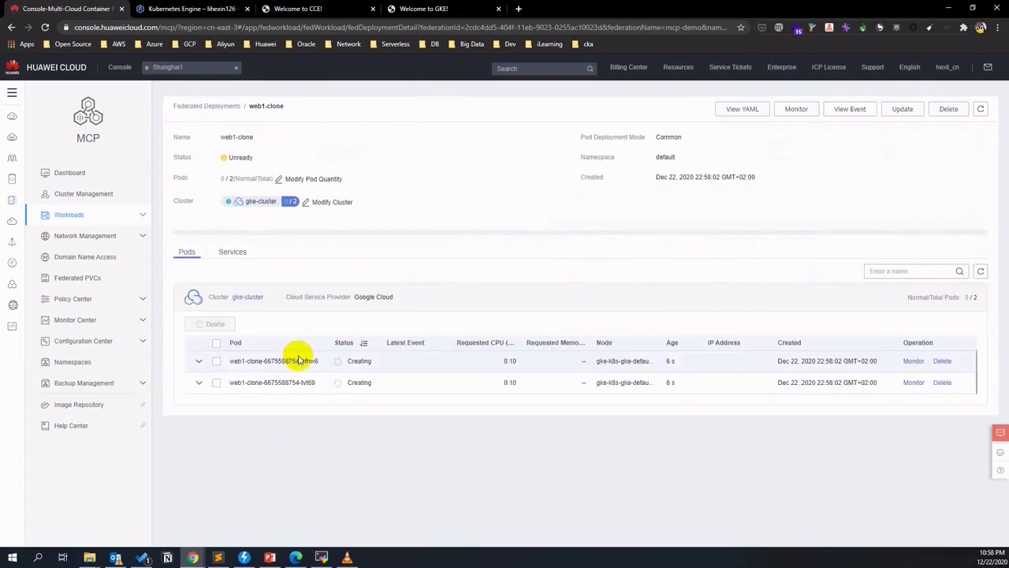
{"action": "left_click", "coordinate": [199, 361]}
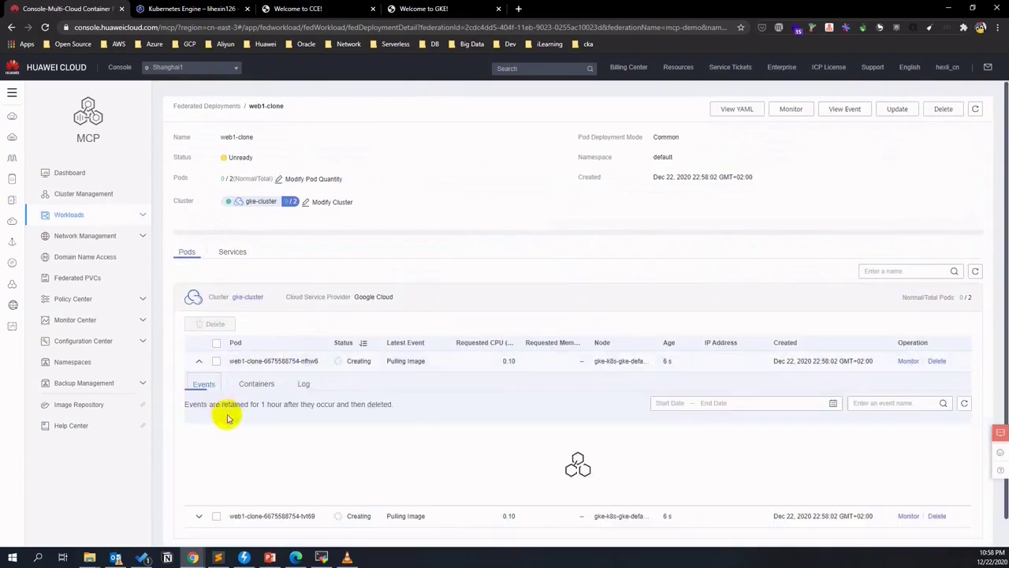
{"action": "left_click", "coordinate": [199, 484]}
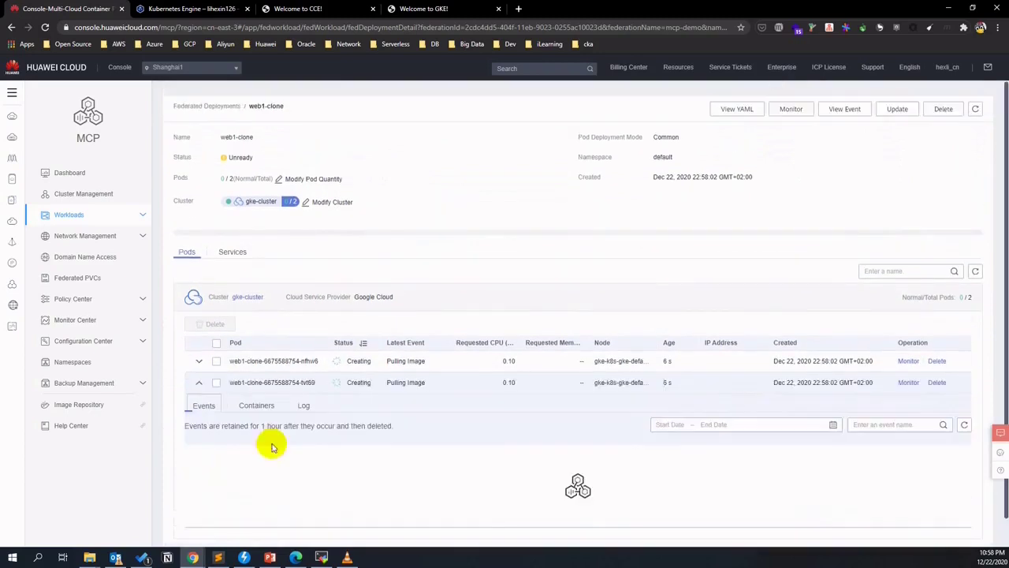
{"action": "scroll", "coordinate": [311, 383], "scroll_direction": "down", "scroll_amount": 1}
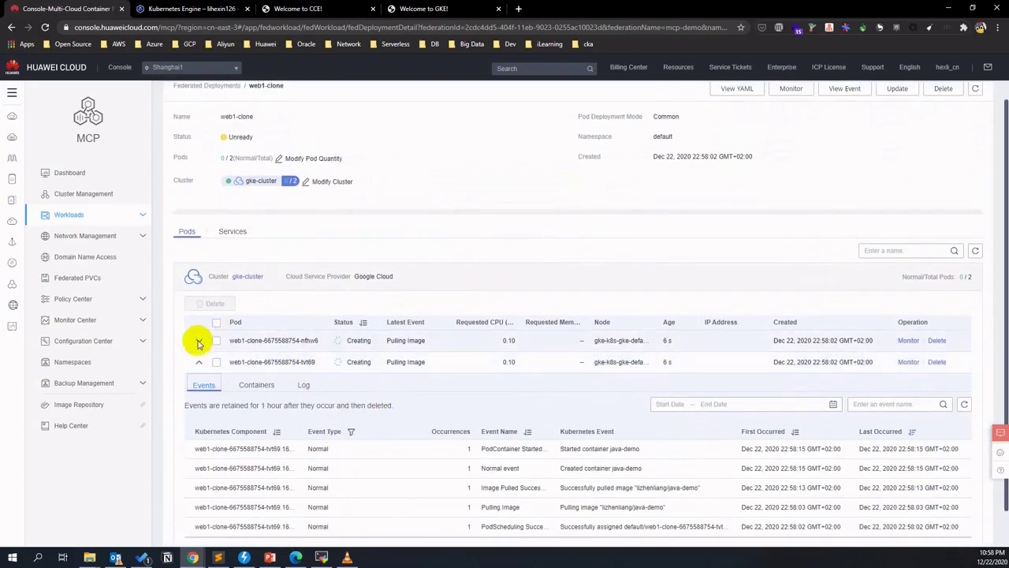
{"action": "left_click", "coordinate": [199, 340]}
{"action": "scroll", "coordinate": [412, 383], "scroll_direction": "down", "scroll_amount": 2}
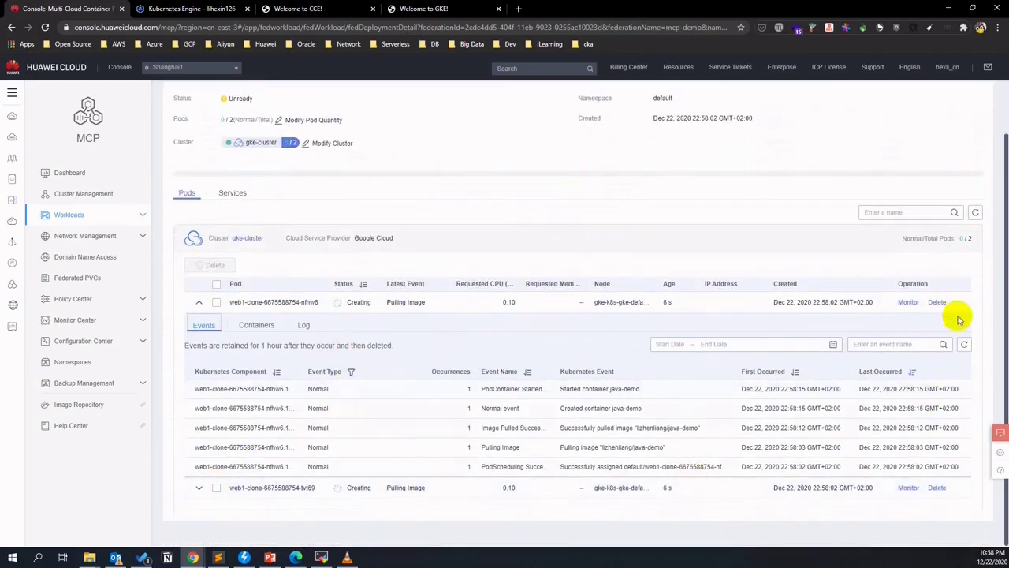
Refresh the first web1-clone pod's events, review the second pod's events, and reload the deployment's pod list.
{"action": "left_click", "coordinate": [963, 343]}
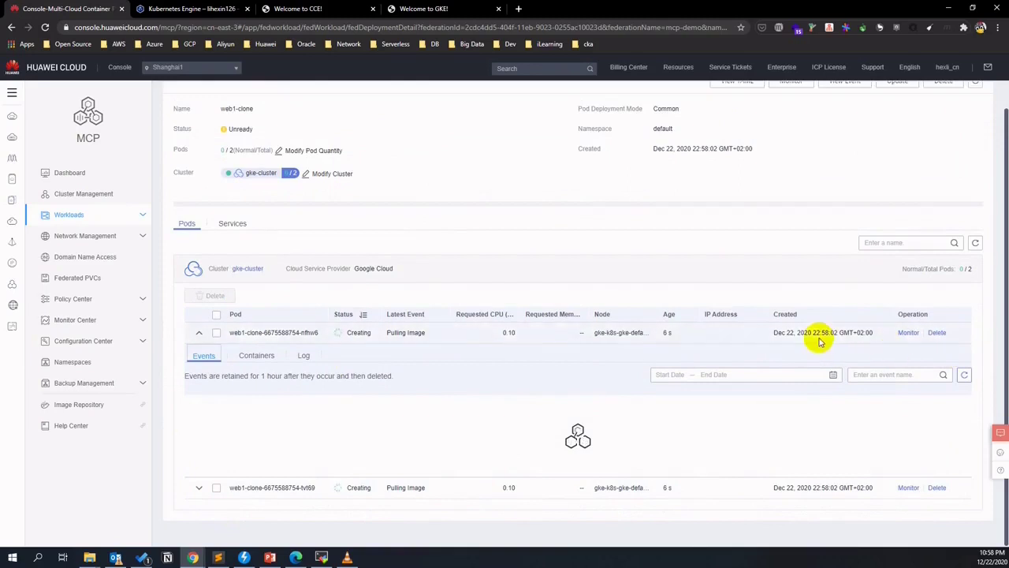
{"action": "left_click", "coordinate": [963, 344]}
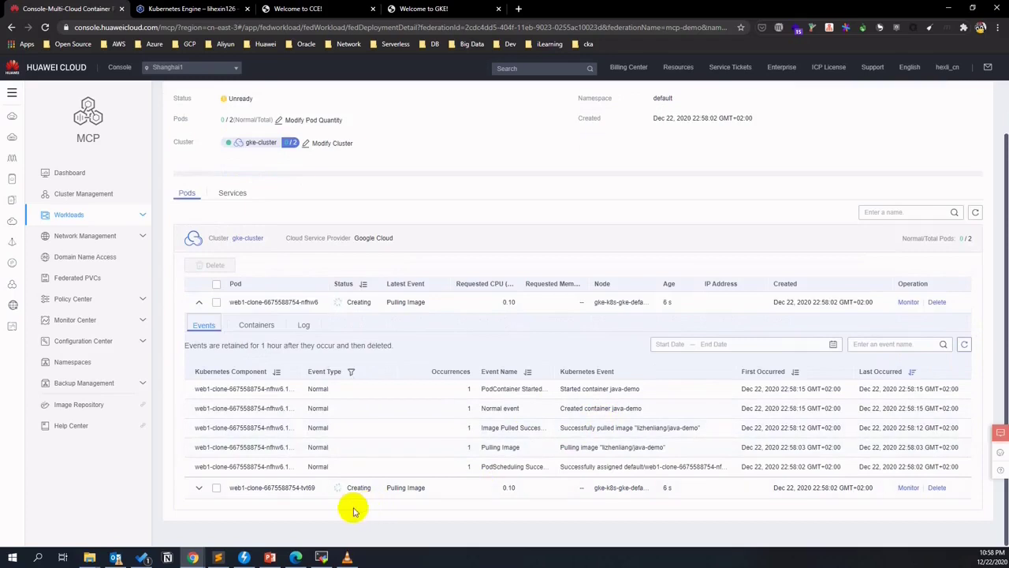
{"action": "left_click", "coordinate": [202, 490]}
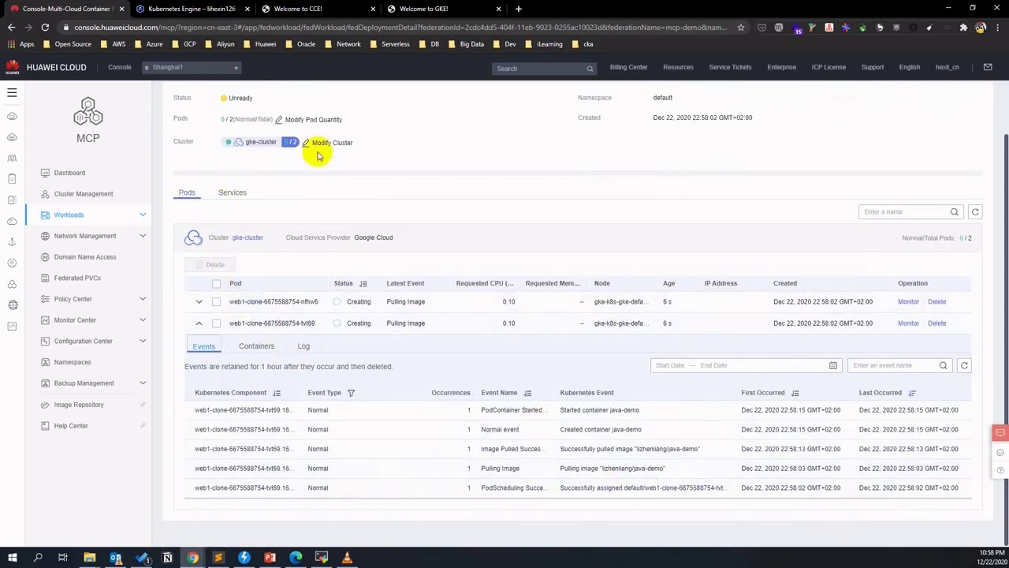
{"action": "left_click", "coordinate": [234, 194]}
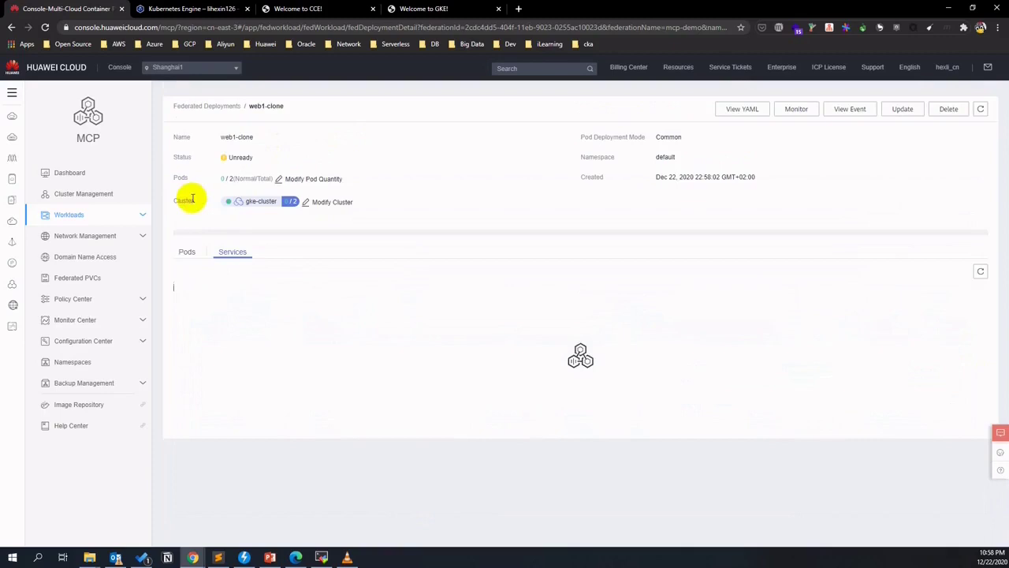
{"action": "left_click", "coordinate": [188, 252]}
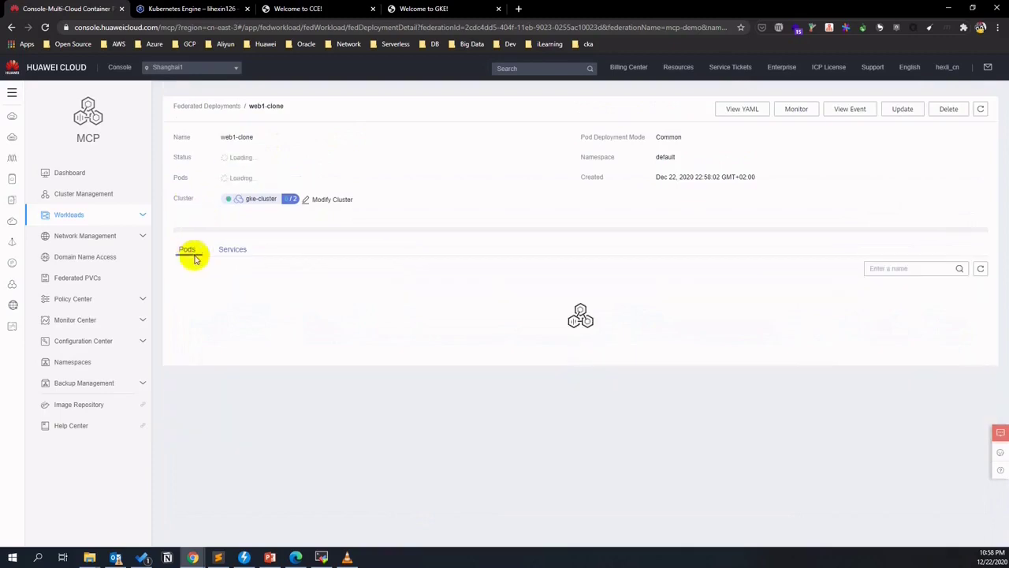
Return to the federated deployments list and check the status and pod count of web1-clone.
{"action": "left_click", "coordinate": [215, 105]}
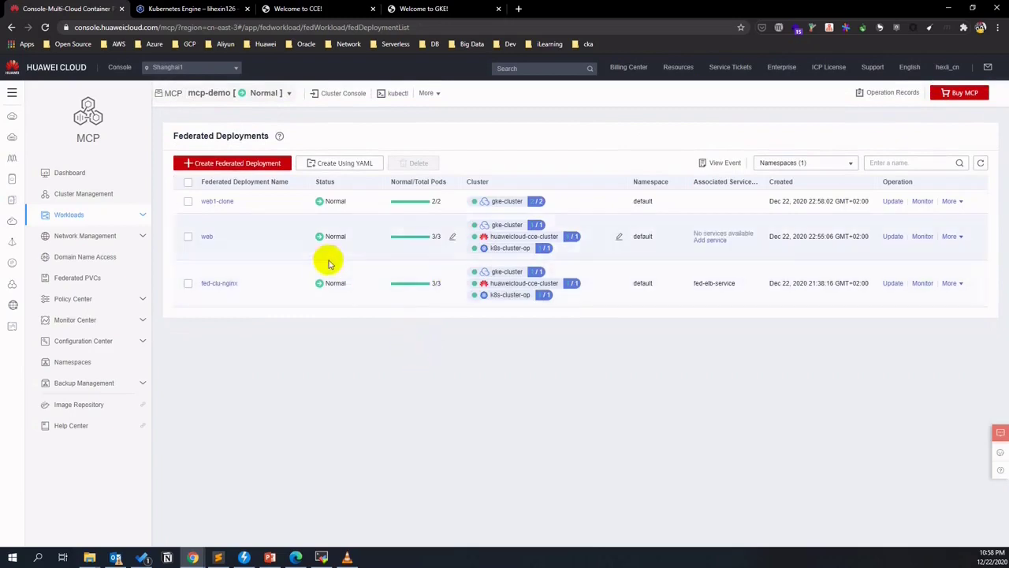
{"action": "triple_click", "coordinate": [210, 203]}
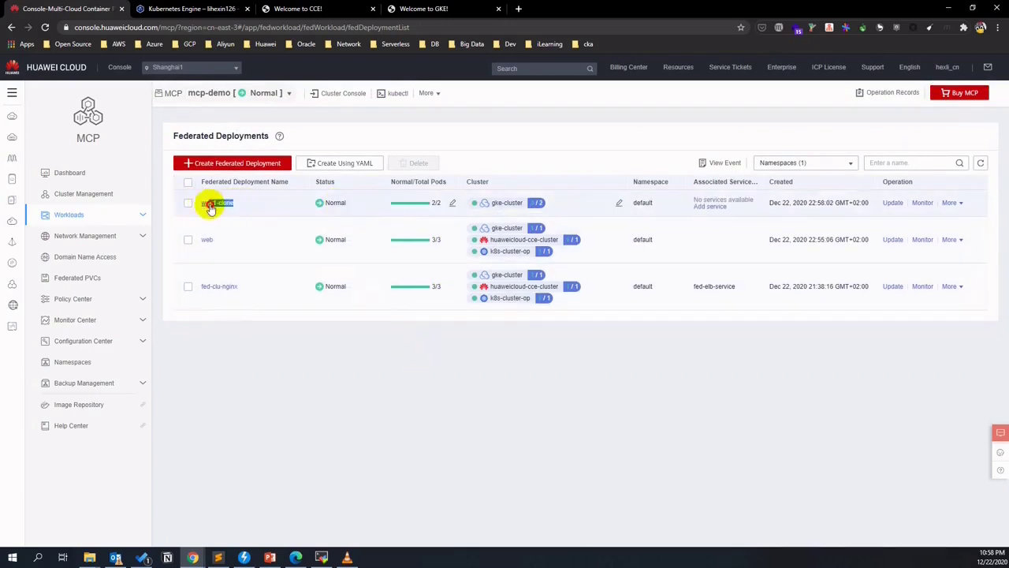
{"action": "left_click", "coordinate": [350, 355]}
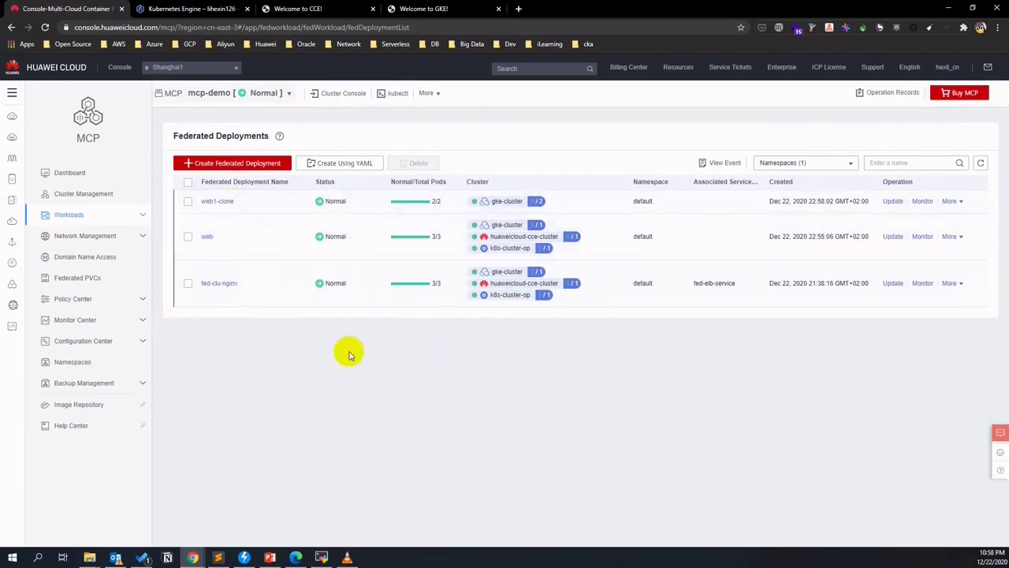
Add huaweicloud-cce-cluster to the clusters of the web1-clone federated deployment, alongside gke-cluster.
{"action": "left_click", "coordinate": [327, 202]}
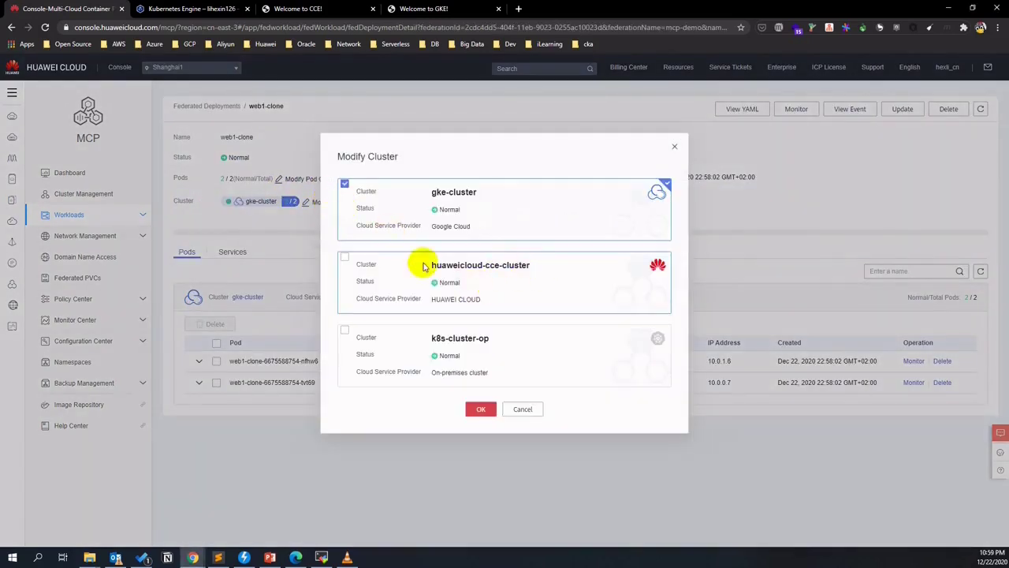
{"action": "left_click", "coordinate": [344, 258]}
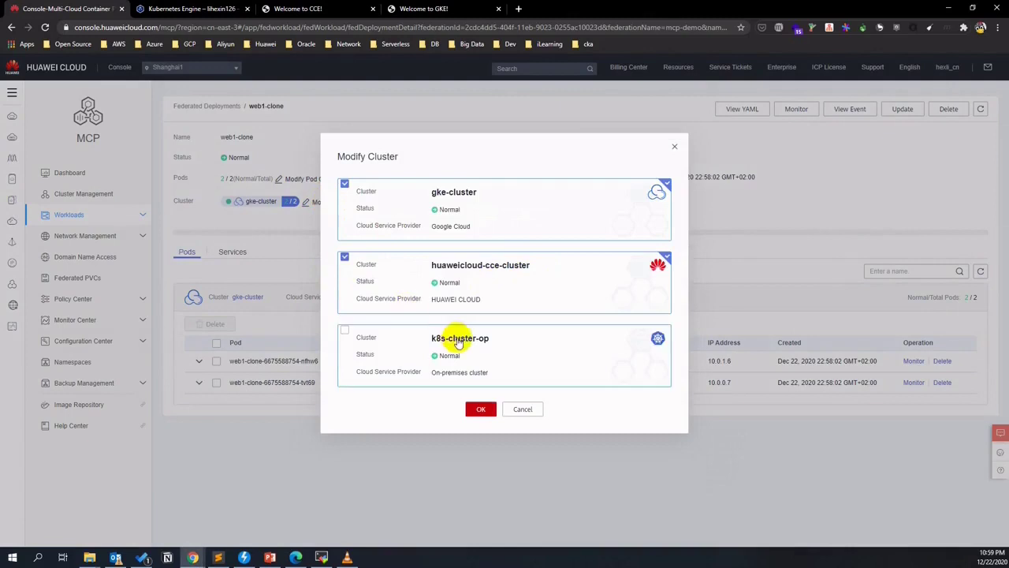
{"action": "left_click", "coordinate": [481, 410]}
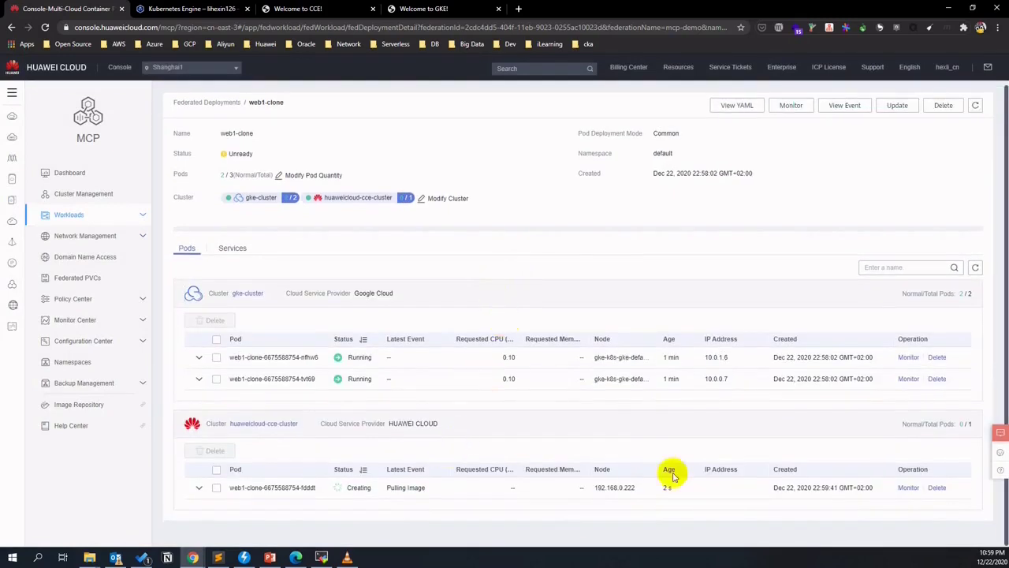
Refresh the web1-clone pod list and examine the log of its new pod on huaweicloud-cce-cluster.
{"action": "left_click", "coordinate": [975, 268]}
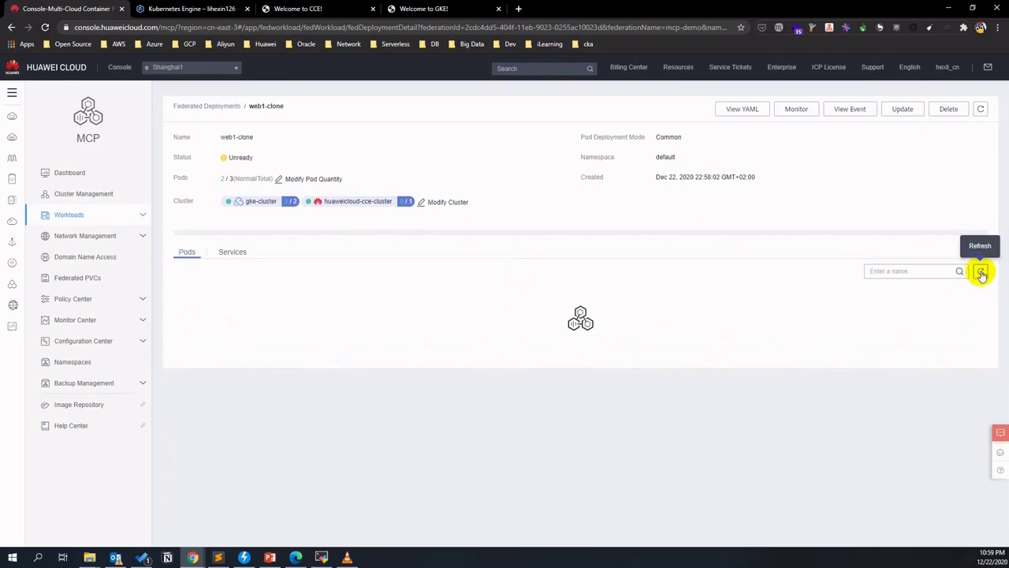
{"action": "left_click", "coordinate": [981, 272]}
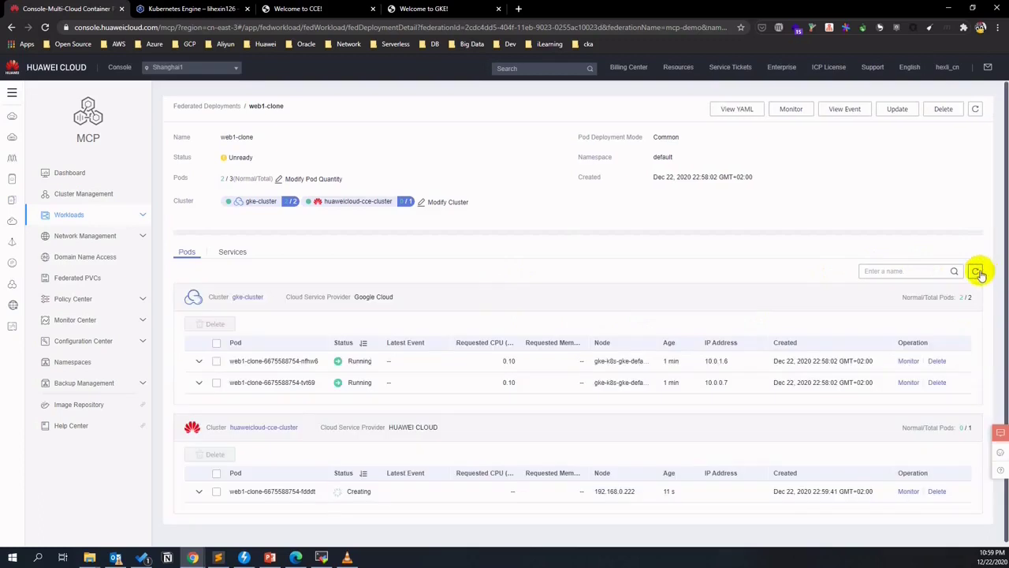
{"action": "scroll", "coordinate": [283, 487], "scroll_direction": "down", "scroll_amount": 1}
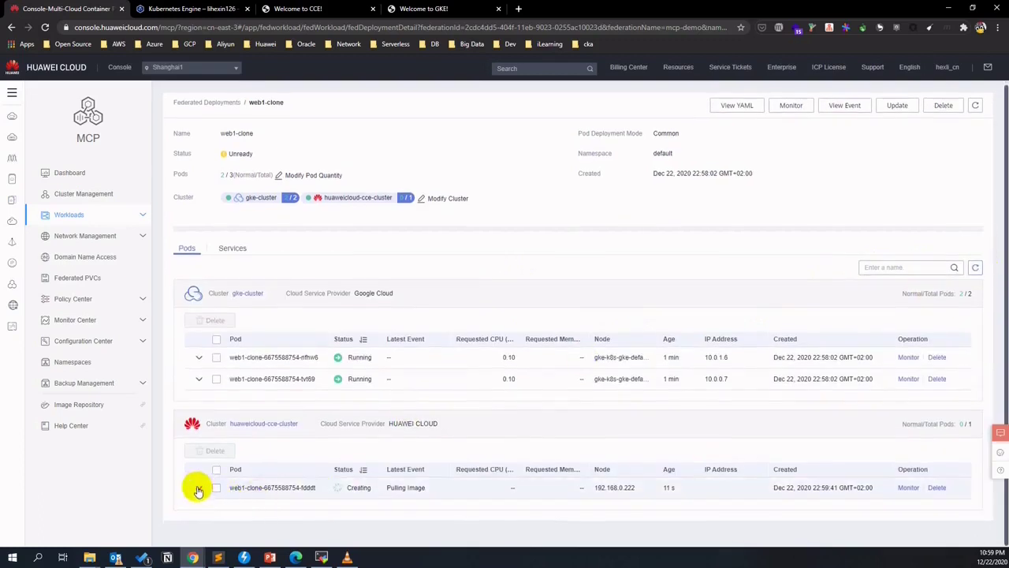
{"action": "left_click", "coordinate": [199, 487]}
{"action": "scroll", "coordinate": [333, 439], "scroll_direction": "down", "scroll_amount": 2}
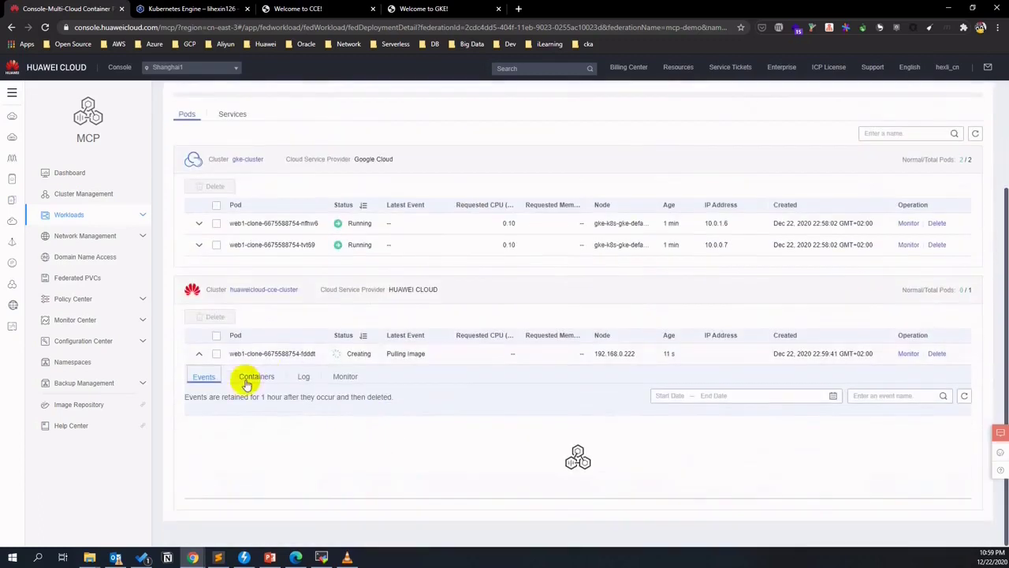
{"action": "left_click", "coordinate": [303, 377]}
{"action": "scroll", "coordinate": [542, 483], "scroll_direction": "down", "scroll_amount": 3}
{"action": "scroll", "coordinate": [710, 480], "scroll_direction": "down", "scroll_amount": 1}
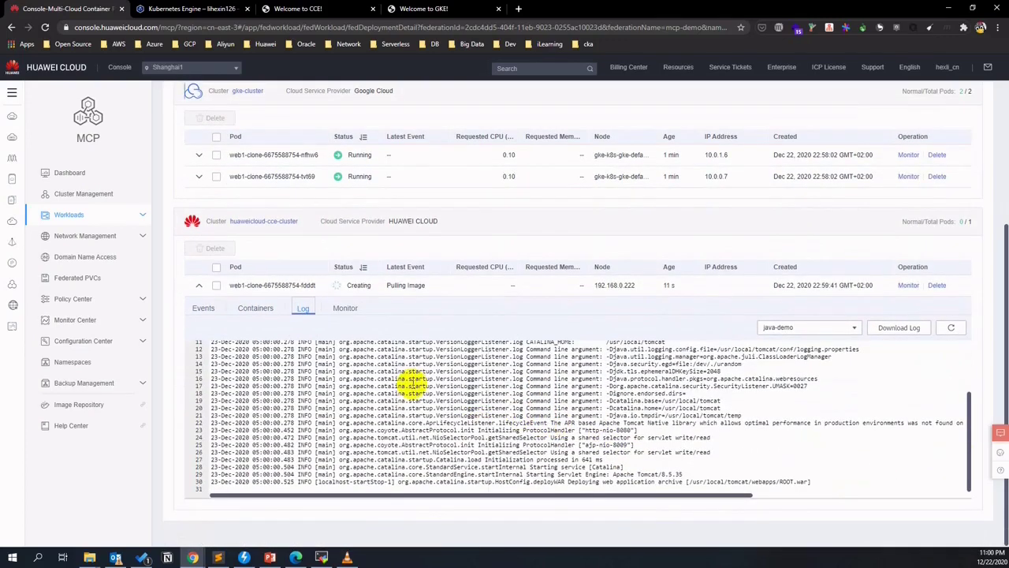
View the events of the huaweicloud-cce-cluster pod, then reload the pod list and check the pod's status.
{"action": "left_click", "coordinate": [202, 308]}
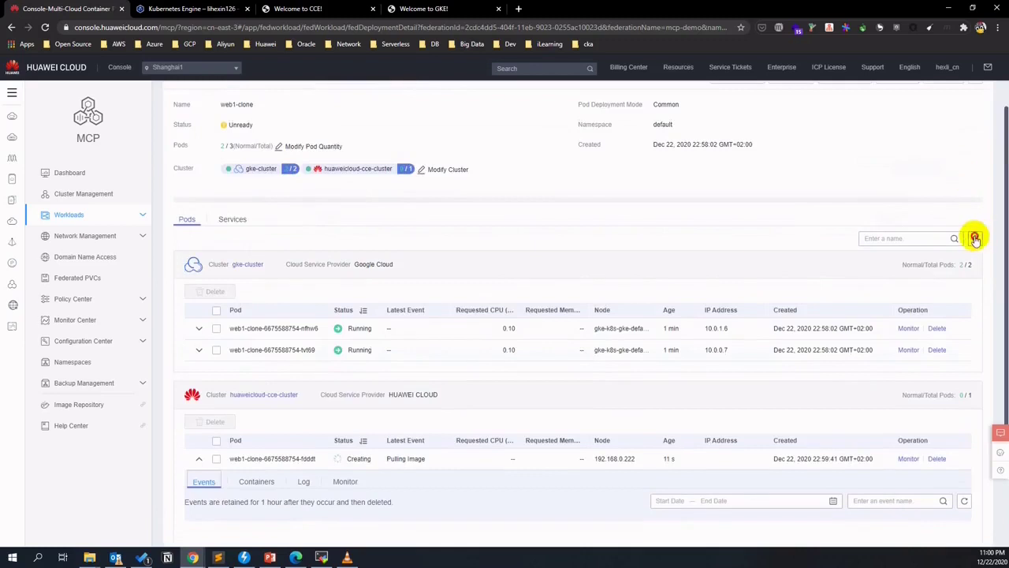
{"action": "left_click", "coordinate": [975, 235]}
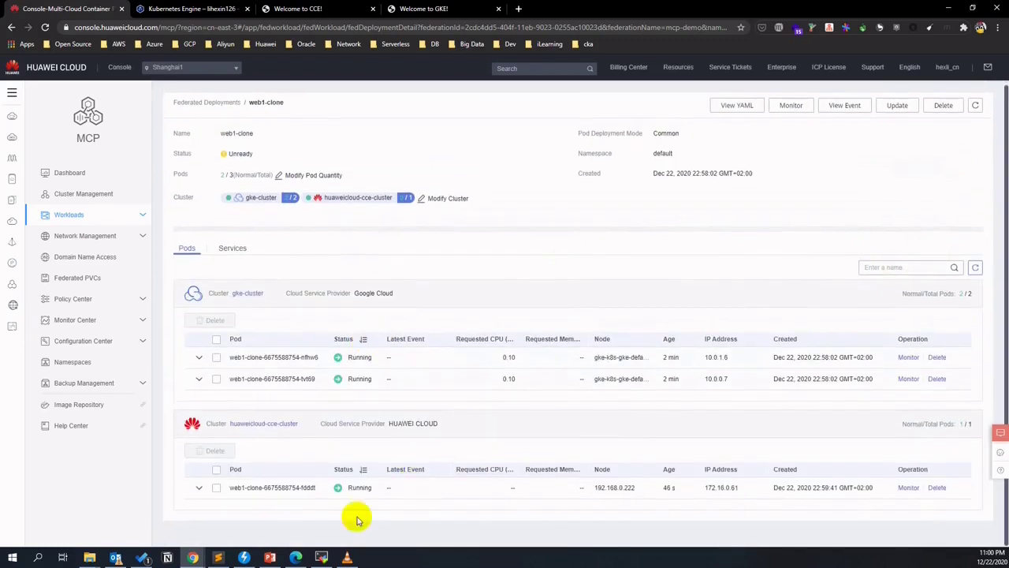
{"action": "left_click_drag", "start_coordinate": [400, 487], "coordinate": [333, 489]}
{"action": "left_click", "coordinate": [373, 507]}
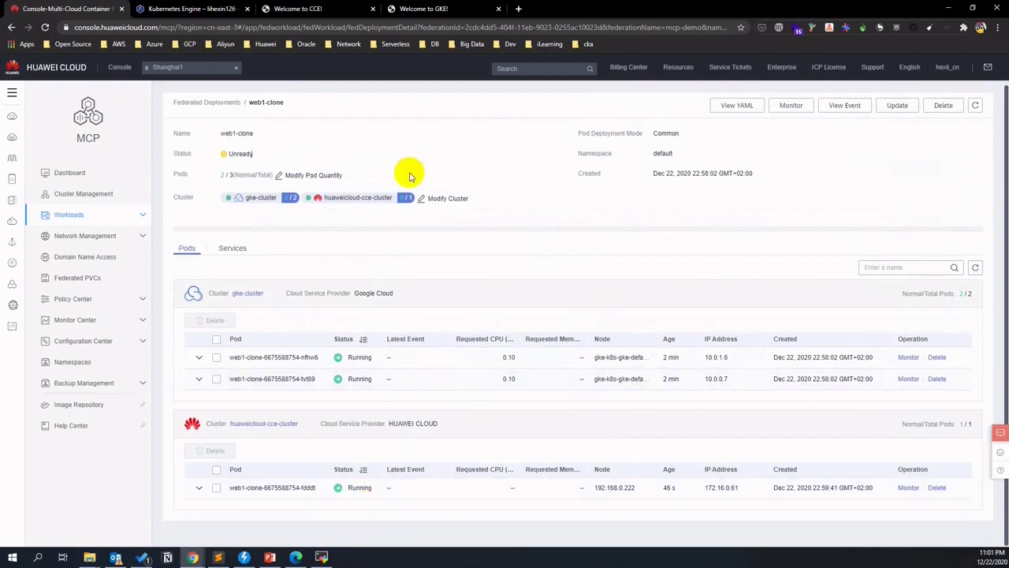
Access the console of k8s-cluster-op from cluster management and open its deployments list.
{"action": "left_click", "coordinate": [227, 105]}
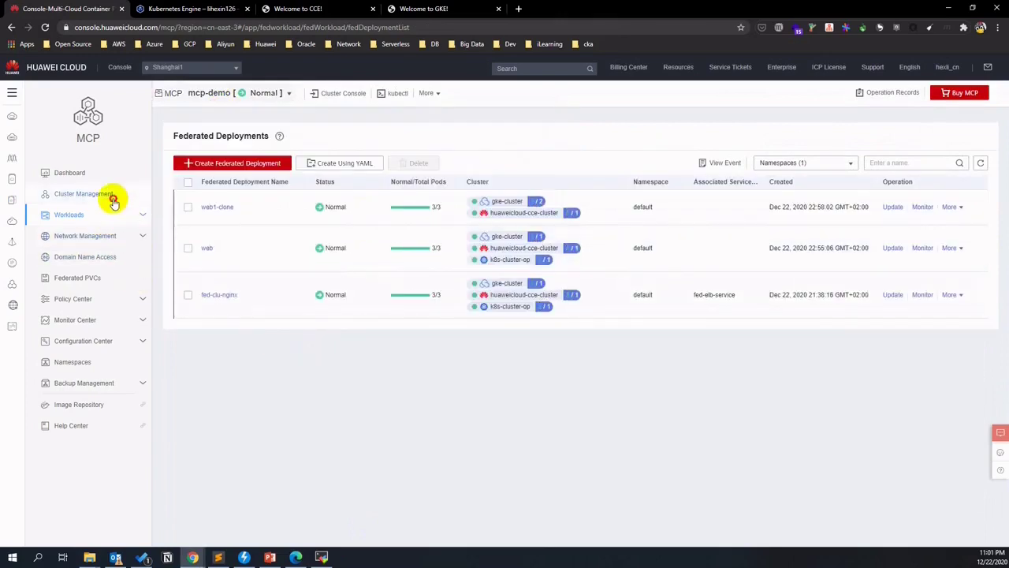
{"action": "left_click", "coordinate": [110, 197]}
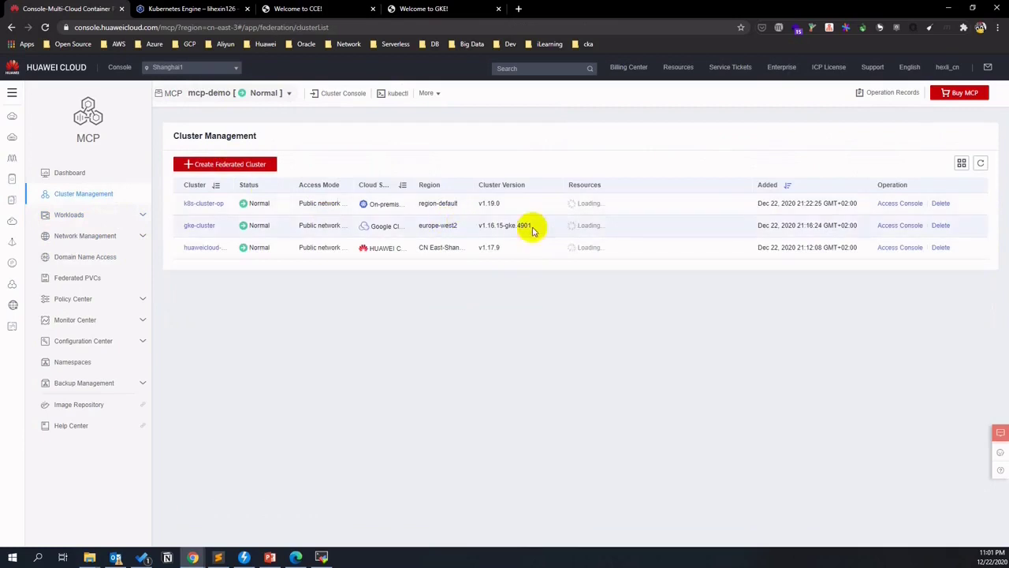
{"action": "left_click", "coordinate": [903, 205]}
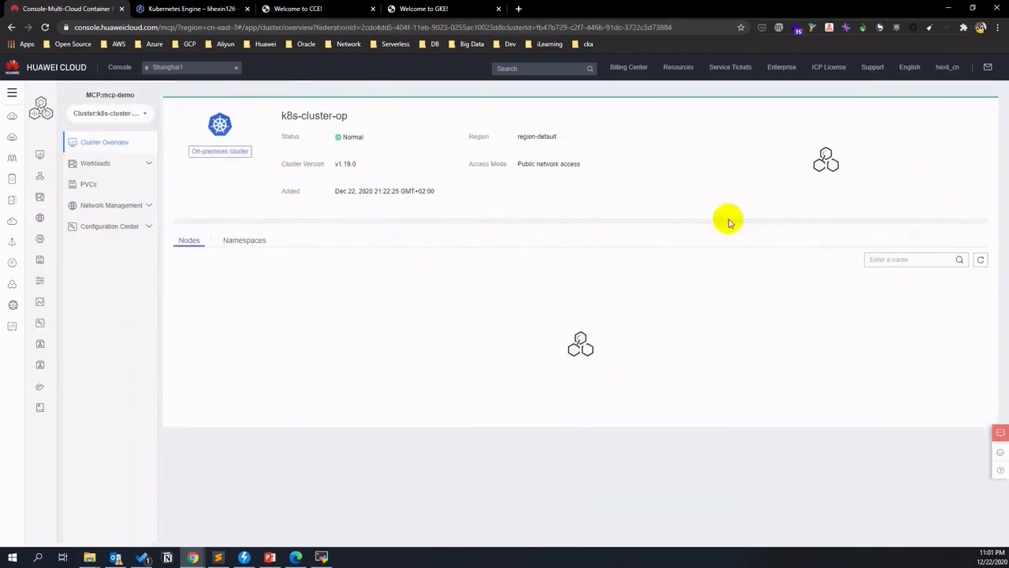
{"action": "left_click", "coordinate": [125, 163]}
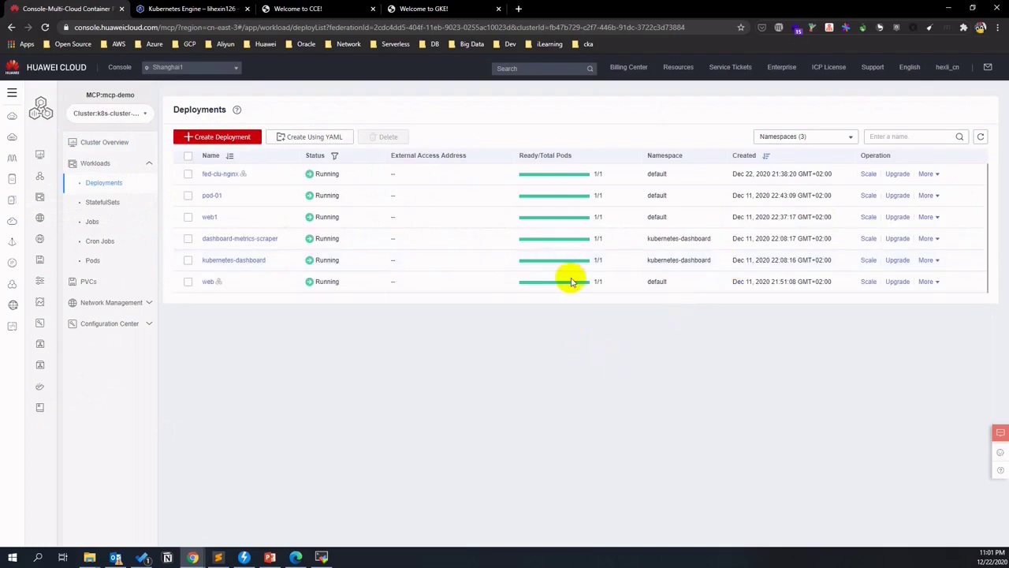
Set up a migration of web1 from k8s-cluster-op to gke-cluster and huaweicloud-cce-cluster with 2 pods on each.
{"action": "left_click", "coordinate": [928, 220]}
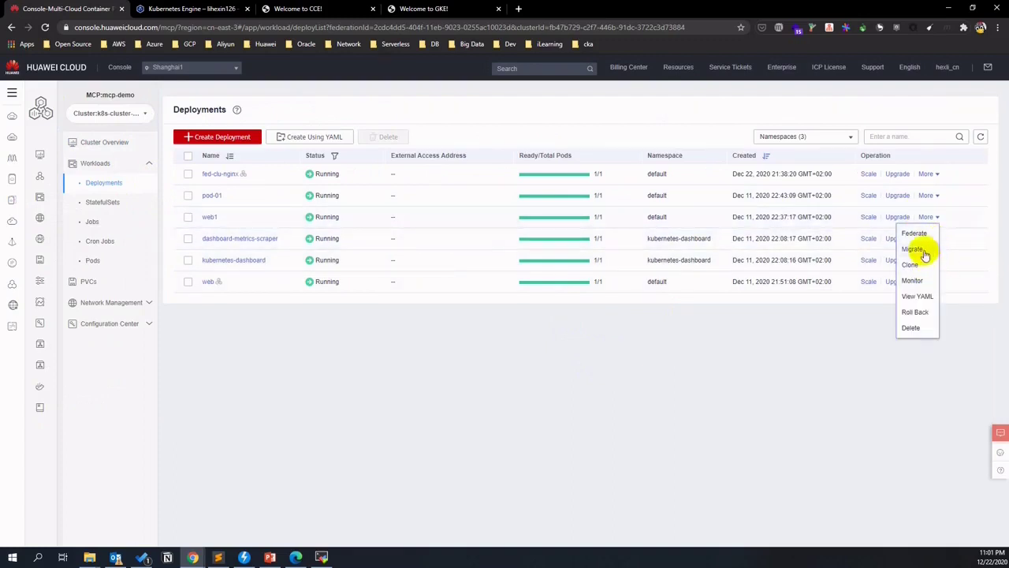
{"action": "left_click", "coordinate": [924, 253]}
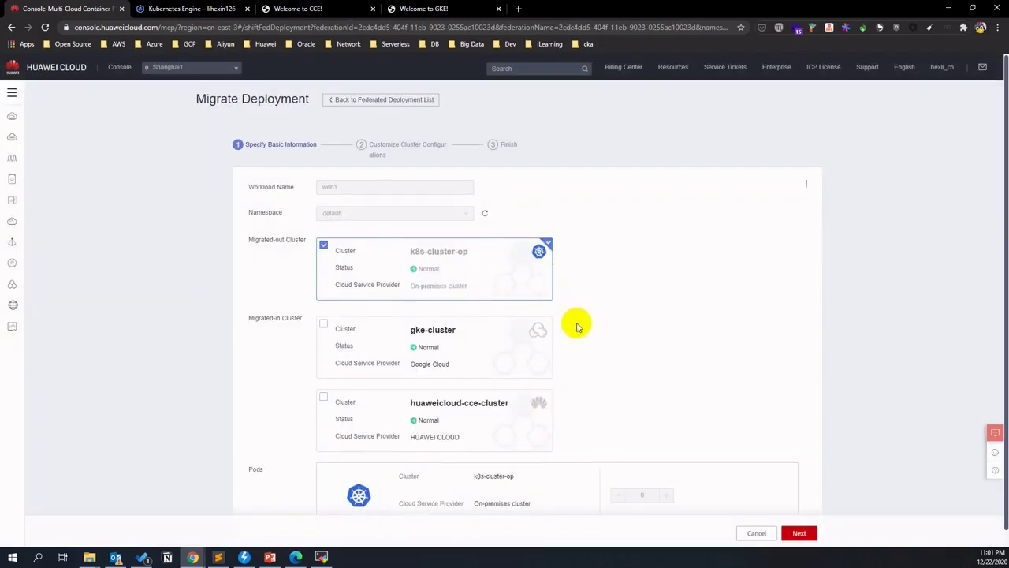
{"action": "left_click", "coordinate": [323, 381]}
{"action": "scroll", "coordinate": [367, 299], "scroll_direction": "down", "scroll_amount": 1}
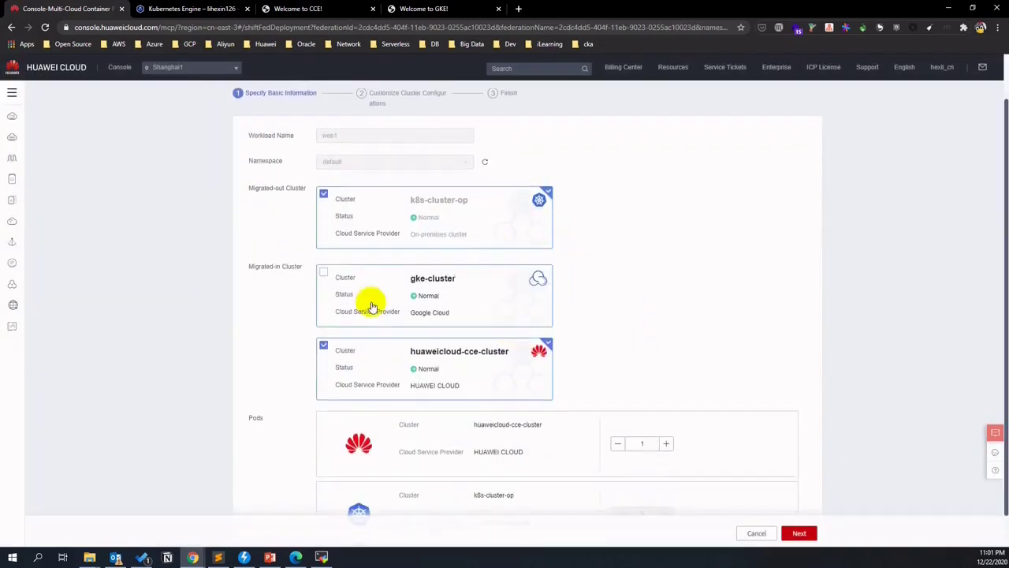
{"action": "left_click", "coordinate": [324, 273]}
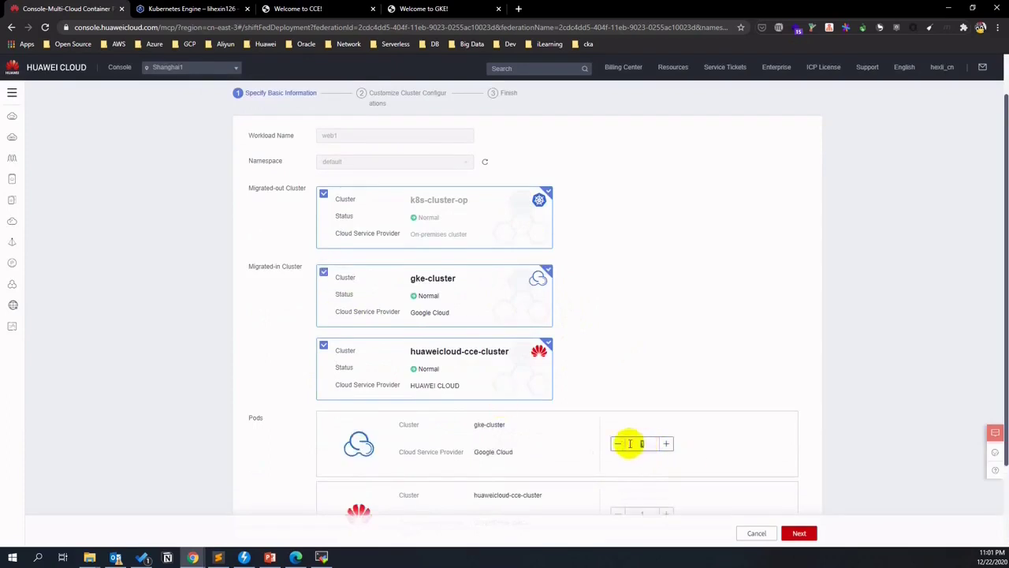
{"action": "type", "text": "2"}
{"action": "scroll", "coordinate": [670, 443], "scroll_direction": "down", "scroll_amount": 1}
{"action": "double_click", "coordinate": [642, 409]}
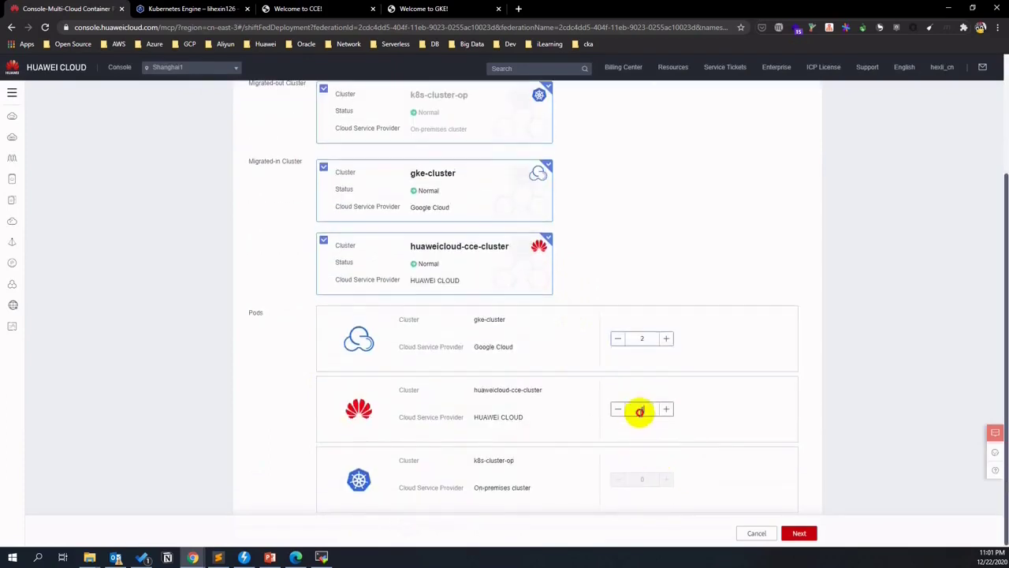
{"action": "type", "text": "2"}
{"action": "left_click", "coordinate": [798, 531]}
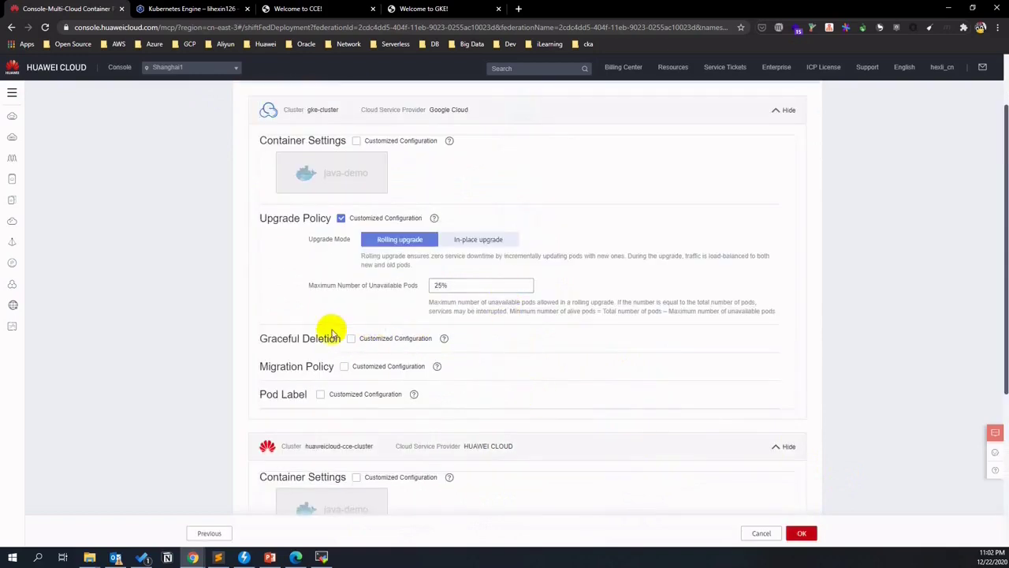
Disable the customized upgrade policy for gke-cluster, submit the web1 migration and return to the federated deployments list.
{"action": "scroll", "coordinate": [315, 333], "scroll_direction": "up", "scroll_amount": 1}
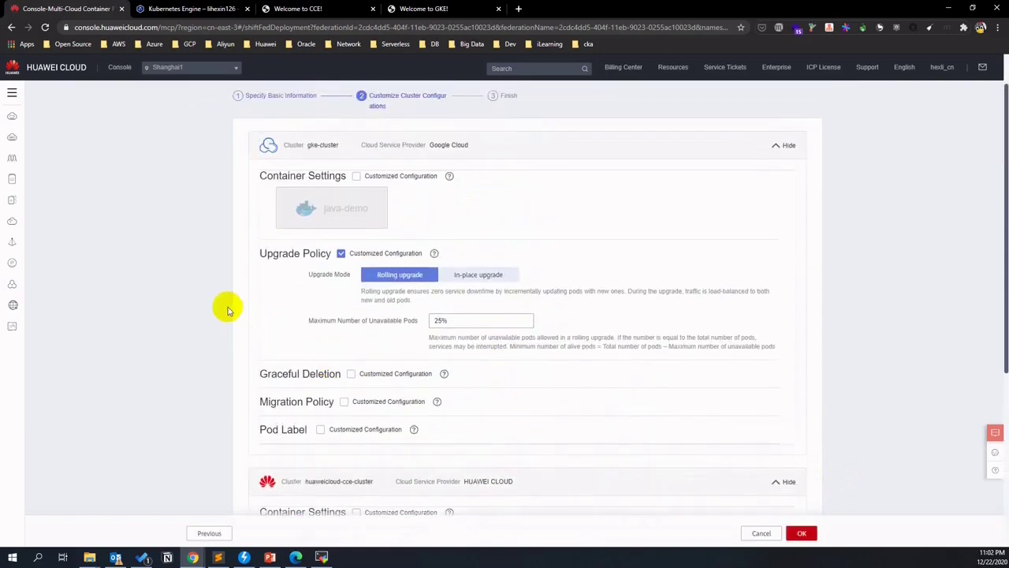
{"action": "left_click", "coordinate": [341, 254]}
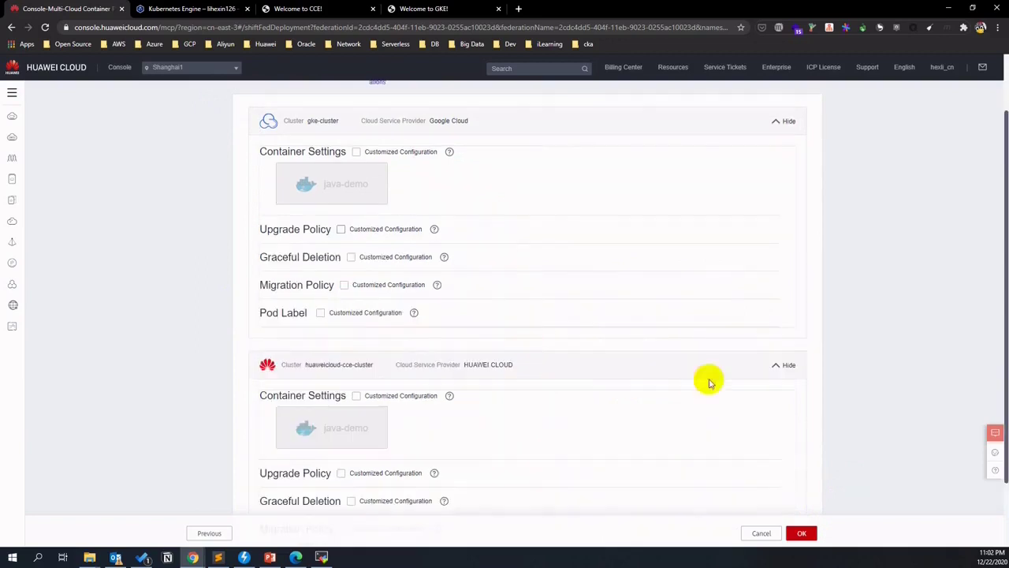
{"action": "left_click", "coordinate": [801, 533]}
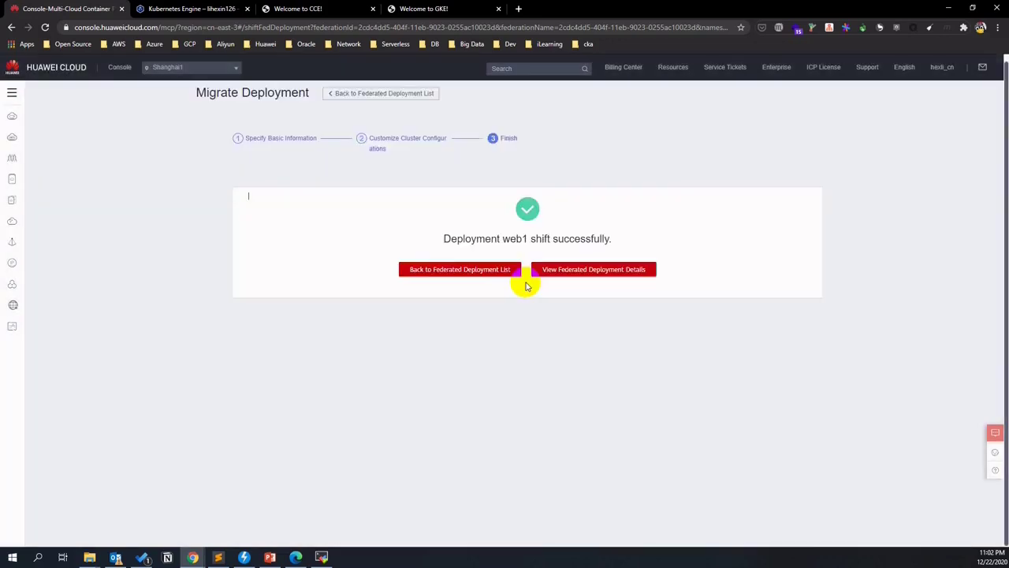
{"action": "left_click", "coordinate": [506, 274]}
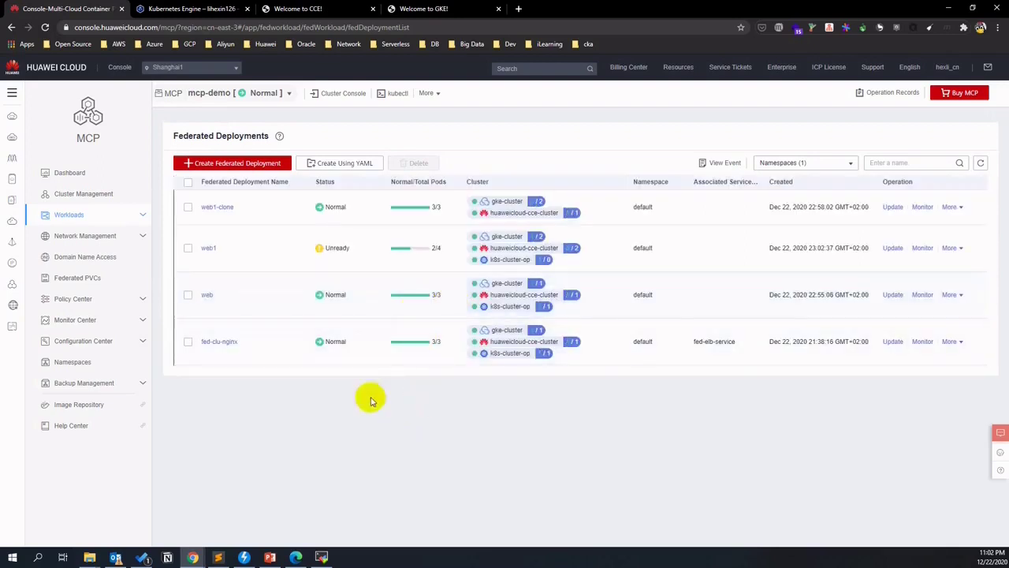
Refresh the federated deployments list and inspect web1's pods on gke-cluster and huaweicloud-cce-cluster in its details.
{"action": "left_click", "coordinate": [980, 163]}
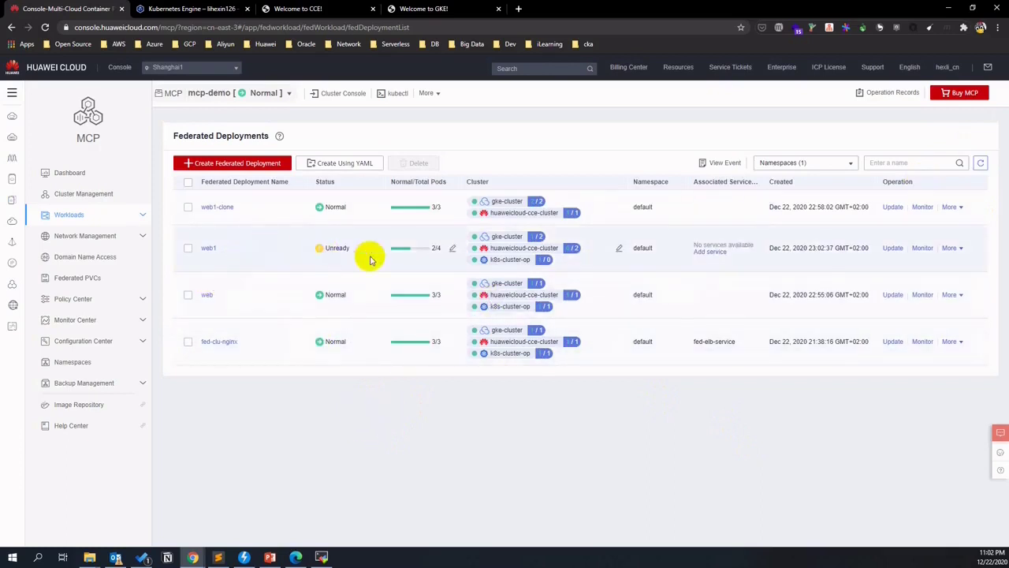
{"action": "left_click", "coordinate": [207, 249]}
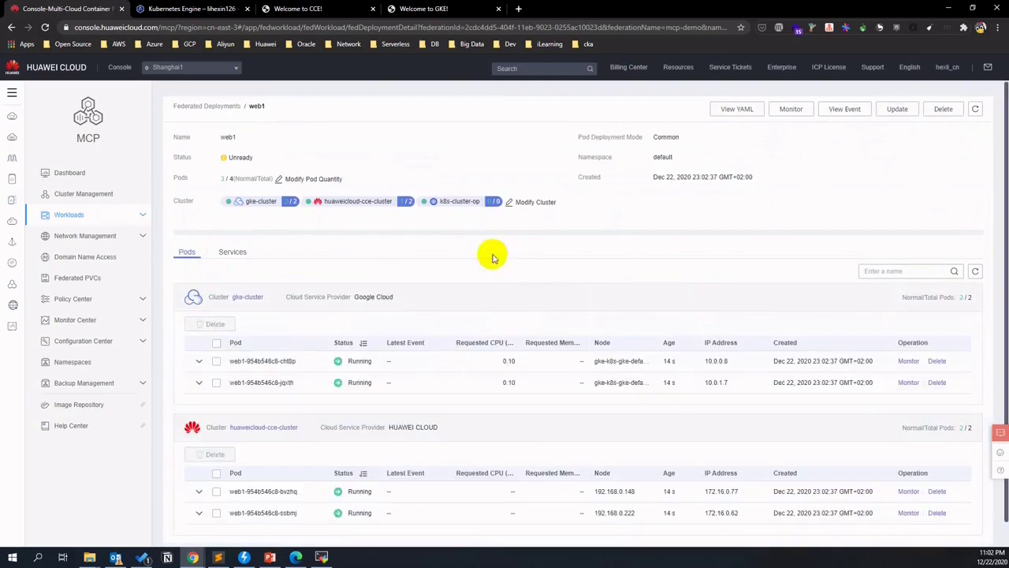
{"action": "scroll", "coordinate": [638, 315], "scroll_direction": "down", "scroll_amount": 1}
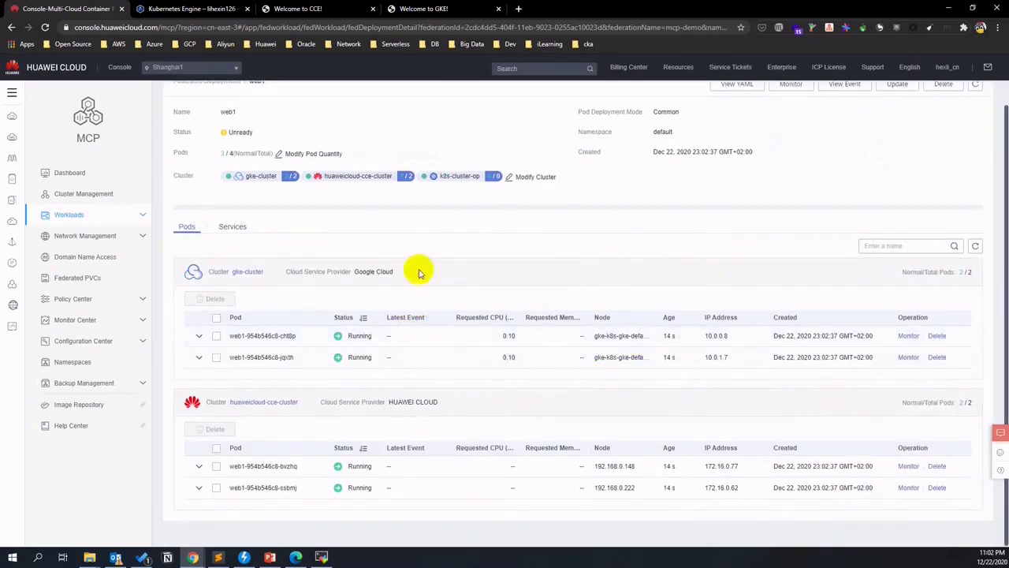
{"action": "scroll", "coordinate": [410, 253], "scroll_direction": "up", "scroll_amount": 1}
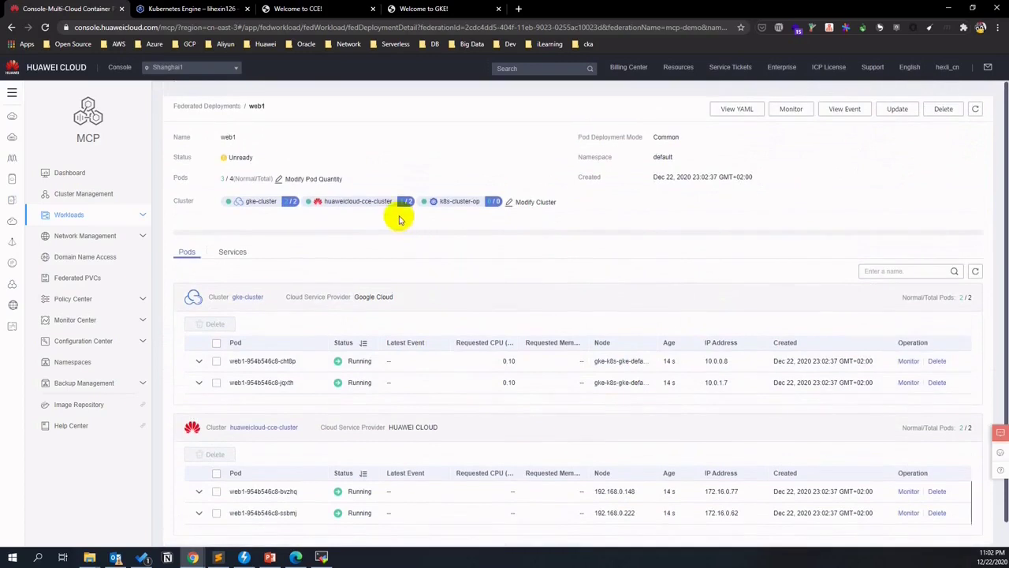
Reload the web1 details and its pod list to recheck the deployment's status after migration.
{"action": "left_click", "coordinate": [976, 111]}
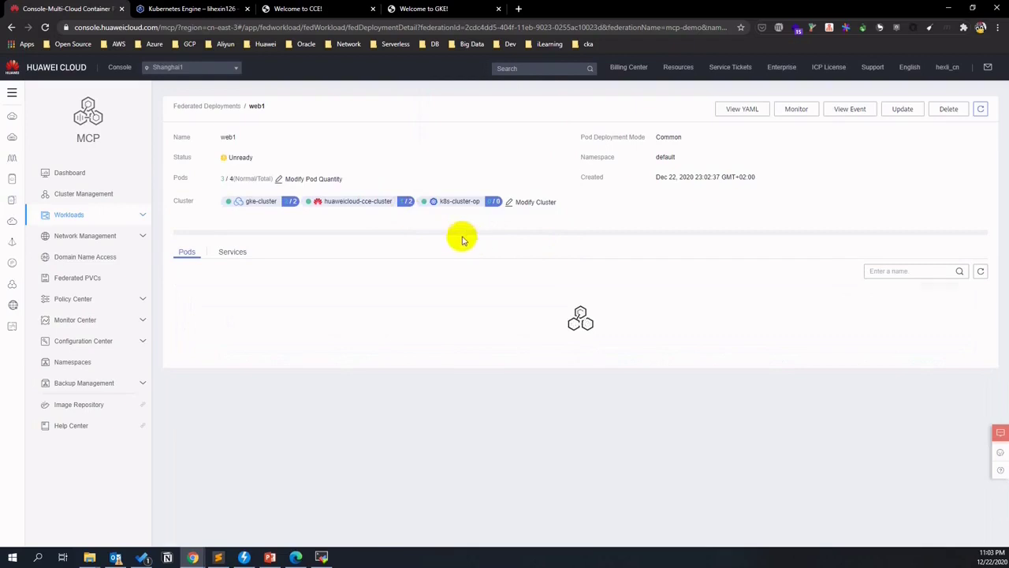
{"action": "scroll", "coordinate": [339, 444], "scroll_direction": "down", "scroll_amount": 1}
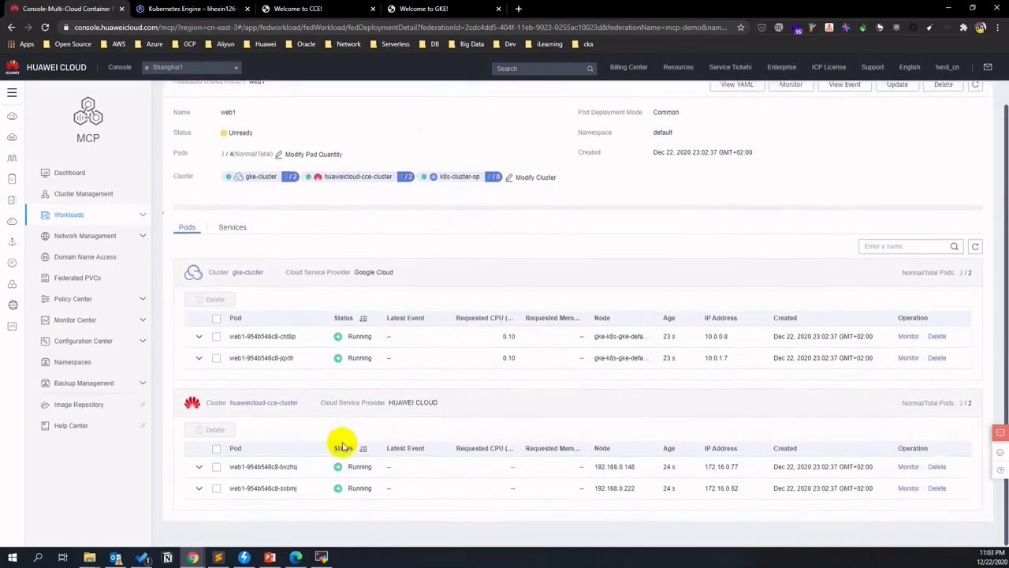
{"action": "scroll", "coordinate": [339, 444], "scroll_direction": "up", "scroll_amount": 1}
{"action": "left_click", "coordinate": [975, 271]}
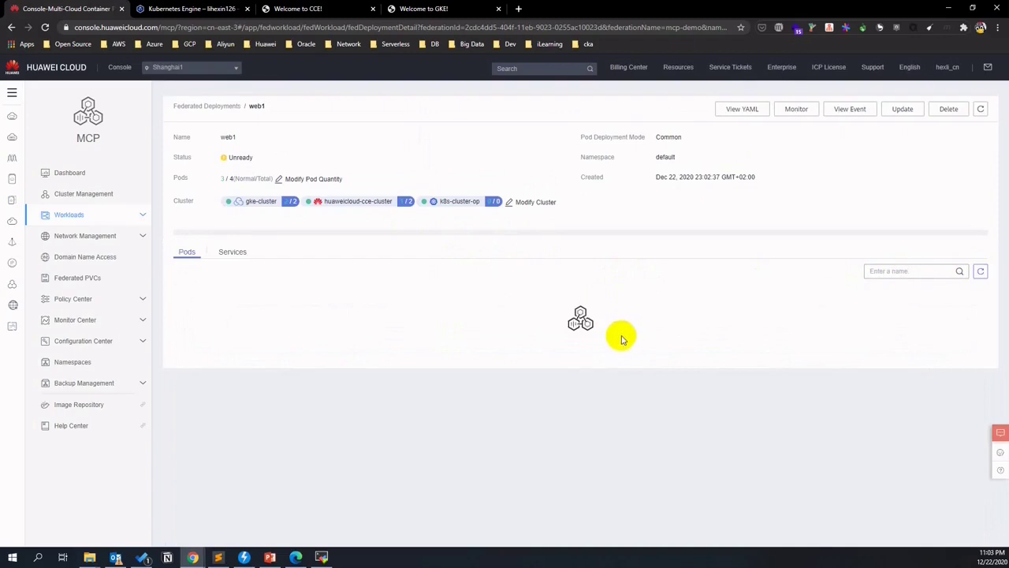
Reopen web1 from the federated deployments list and check its pods on gke-cluster and huaweicloud-cce-cluster.
{"action": "left_click", "coordinate": [225, 106]}
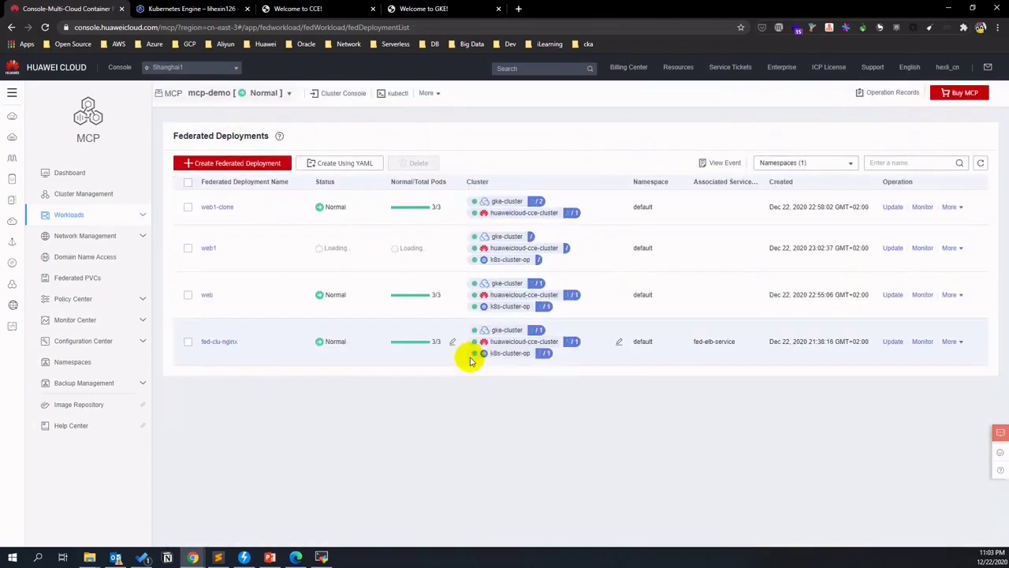
{"action": "left_click", "coordinate": [209, 248]}
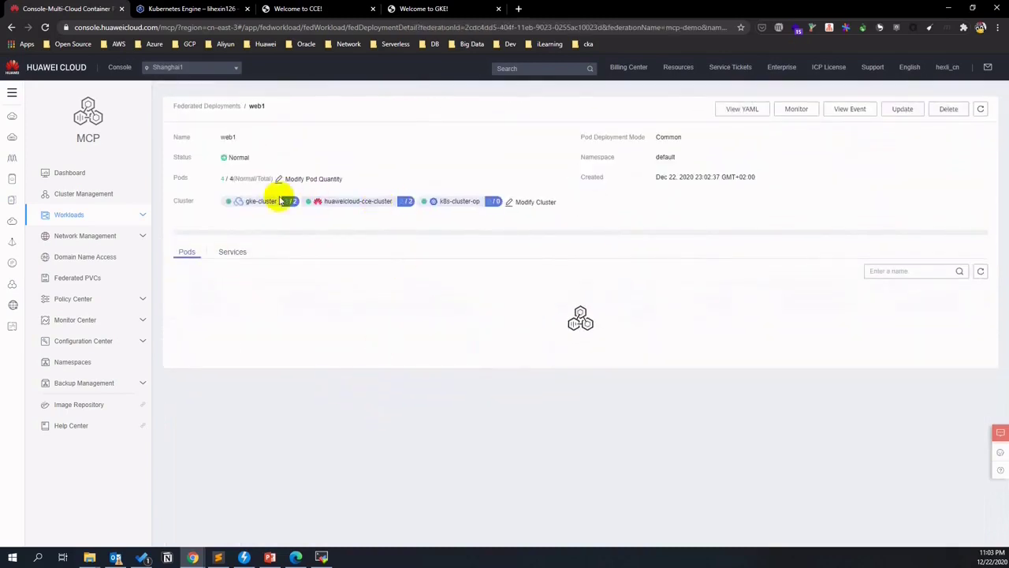
{"action": "mouse_move", "coordinate": [285, 201]}
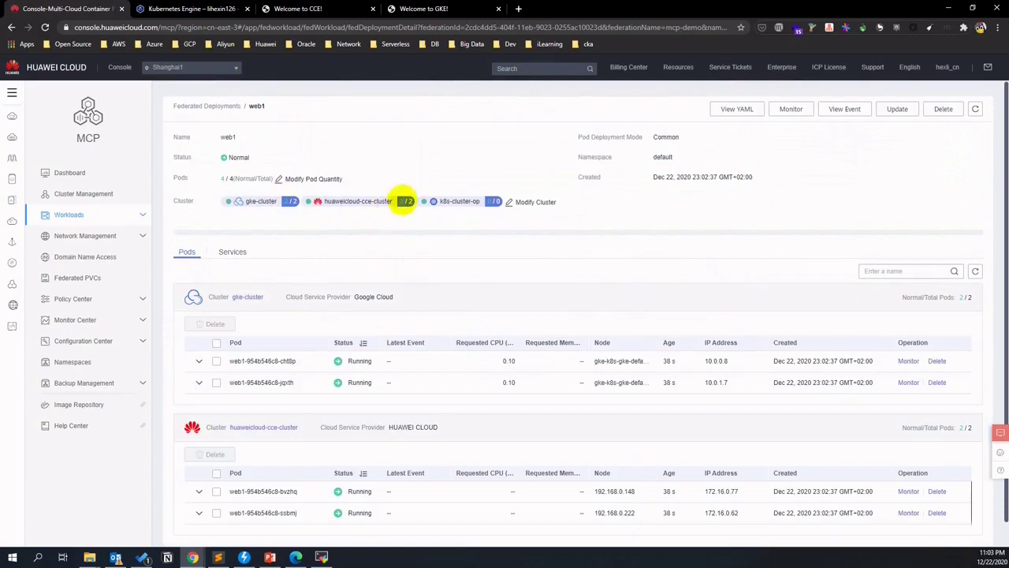
{"action": "mouse_move", "coordinate": [405, 201]}
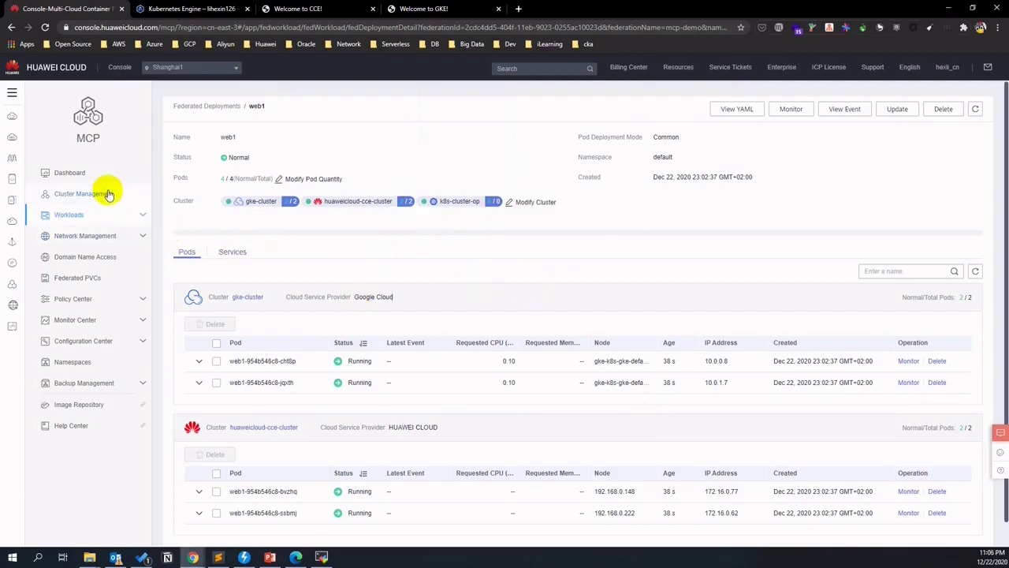
Look through the federated services, federated PVCs, auto scaling policies and failover policies of mcp-demo.
{"action": "left_click", "coordinate": [124, 237]}
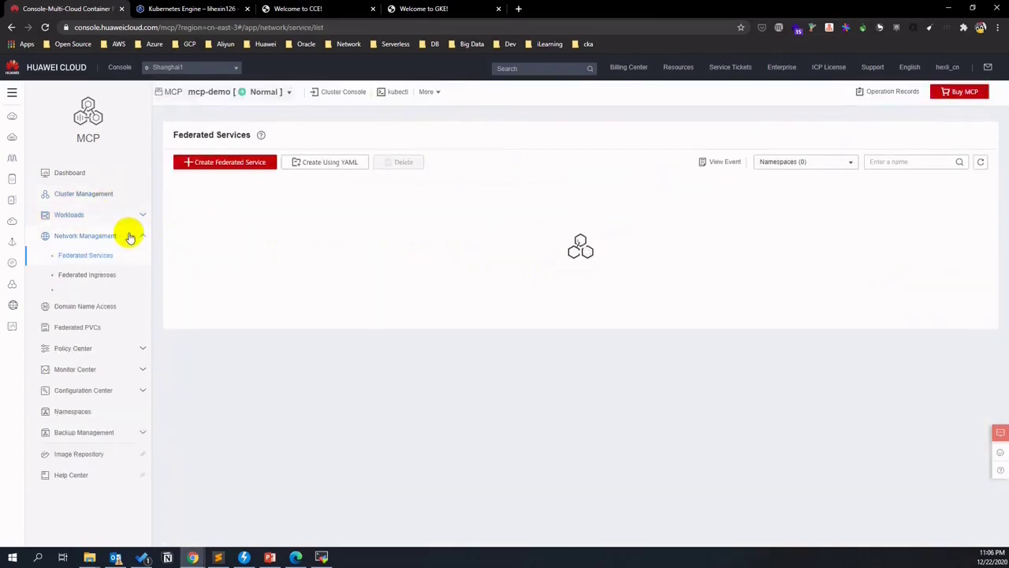
{"action": "left_click", "coordinate": [118, 332]}
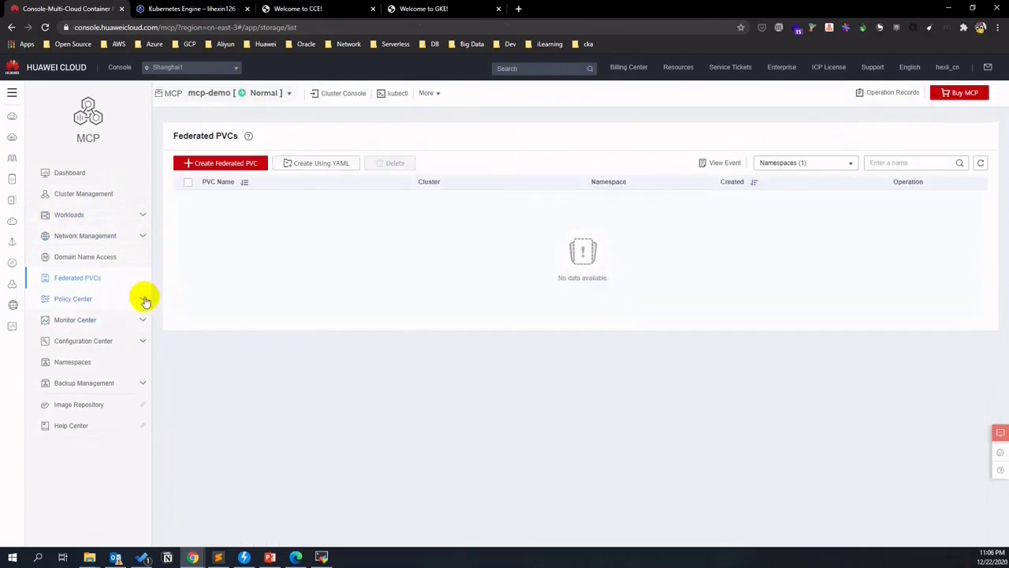
{"action": "left_click", "coordinate": [145, 301]}
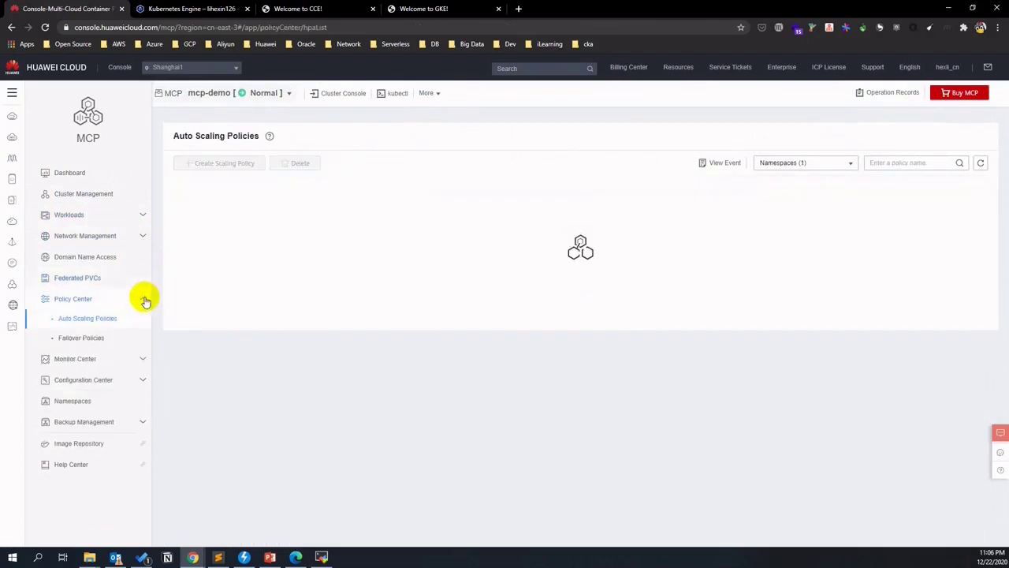
{"action": "left_click", "coordinate": [107, 342]}
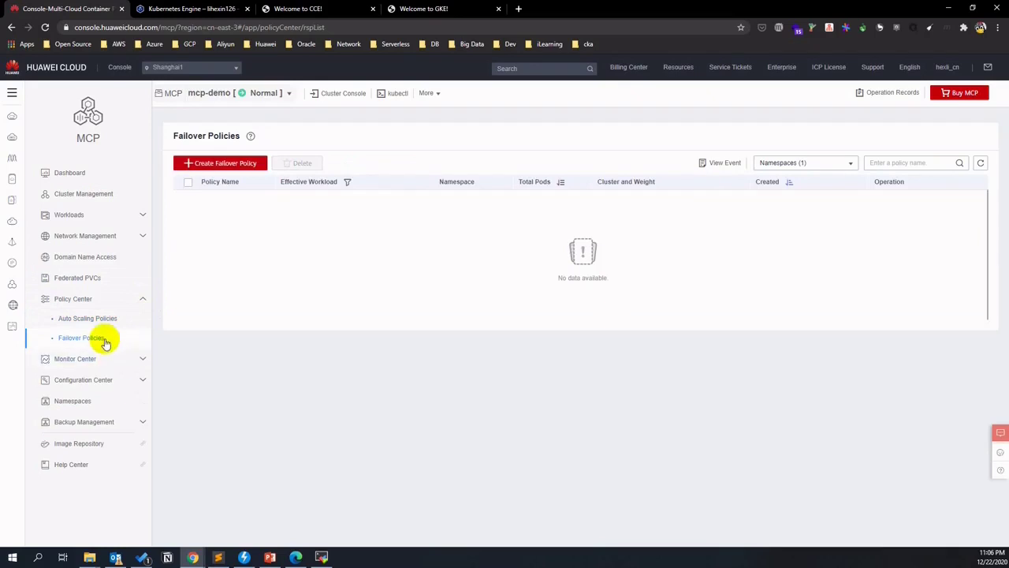
View Monitoring and O&M for federated workloads, open the add-on installation guide and return to the MCP console.
{"action": "left_click", "coordinate": [123, 361]}
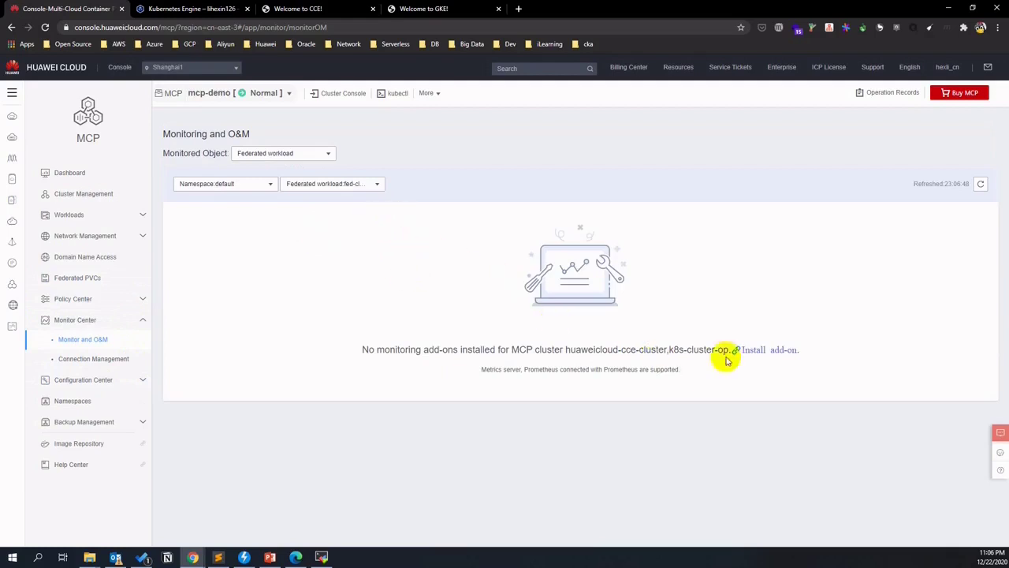
{"action": "left_click", "coordinate": [765, 351]}
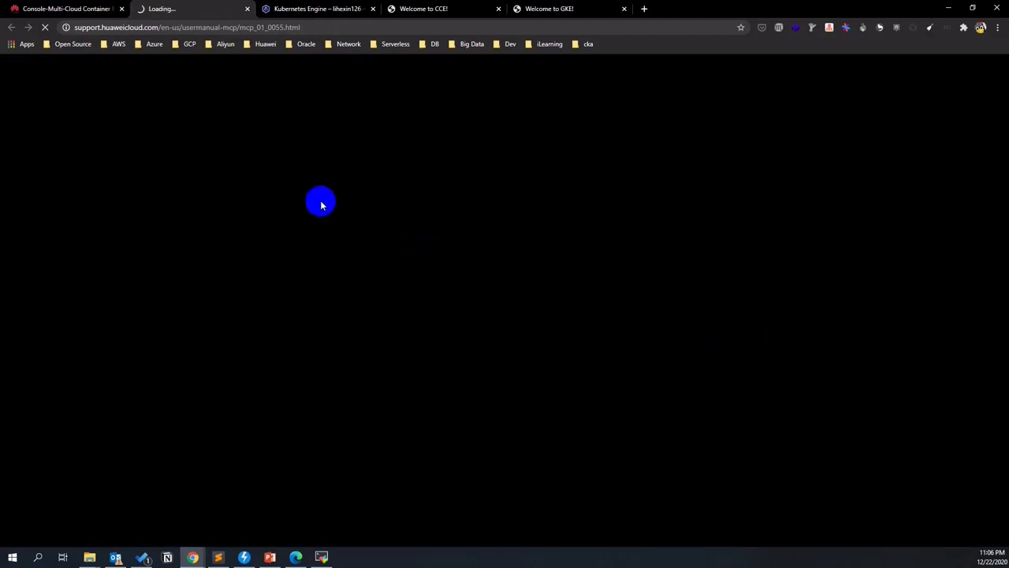
{"action": "left_click", "coordinate": [87, 10]}
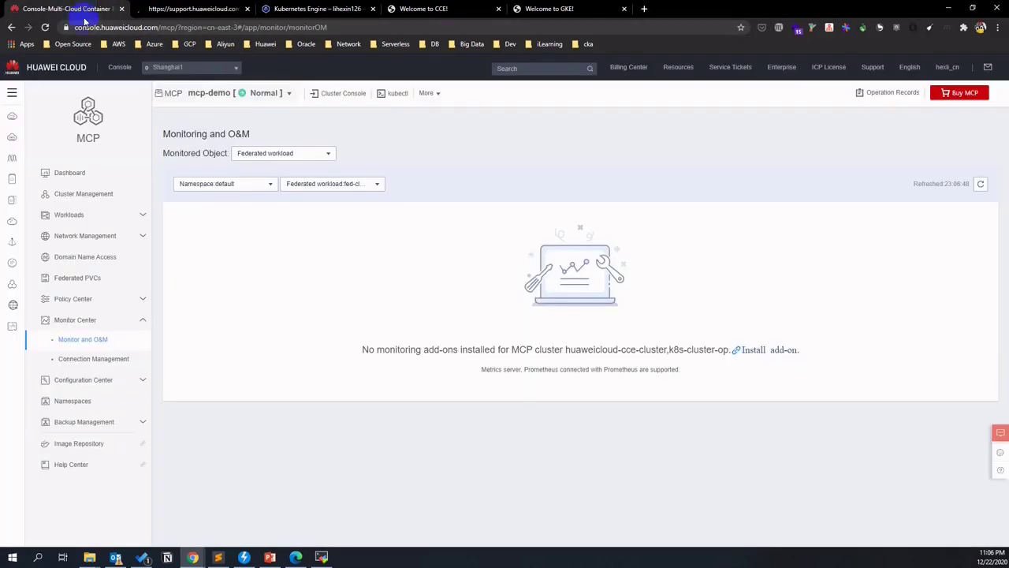
Connect Prometheus for huaweicloud-cce-cluster using the monitoring namespace, the prometheus service and port 80.
{"action": "left_click", "coordinate": [131, 356]}
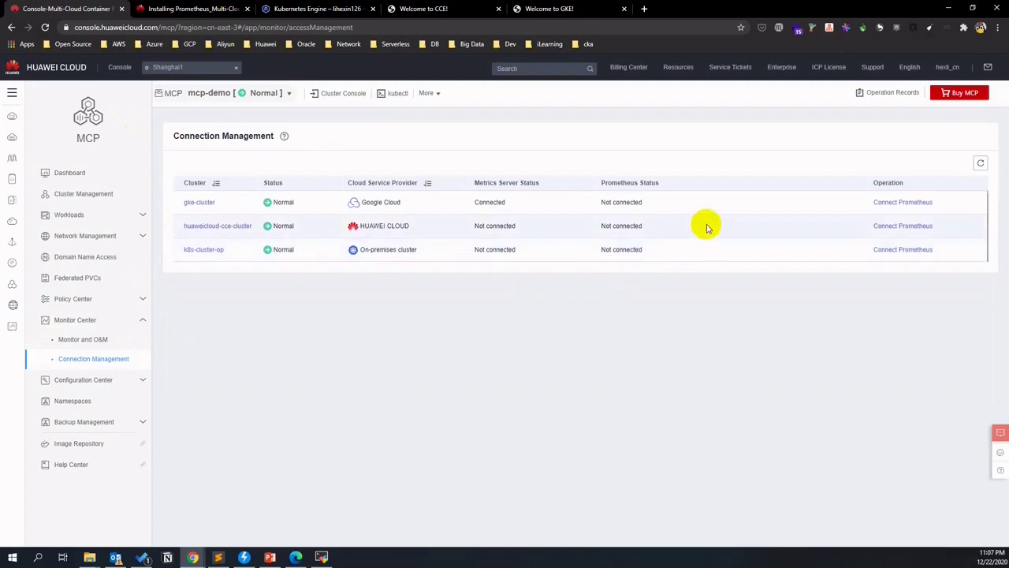
{"action": "left_click", "coordinate": [897, 226]}
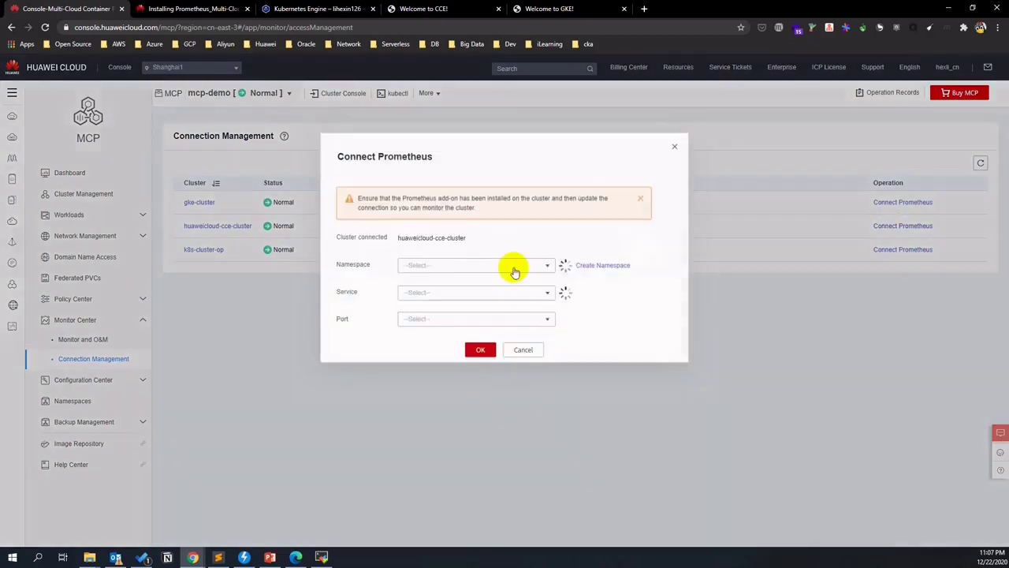
{"action": "left_click", "coordinate": [530, 293]}
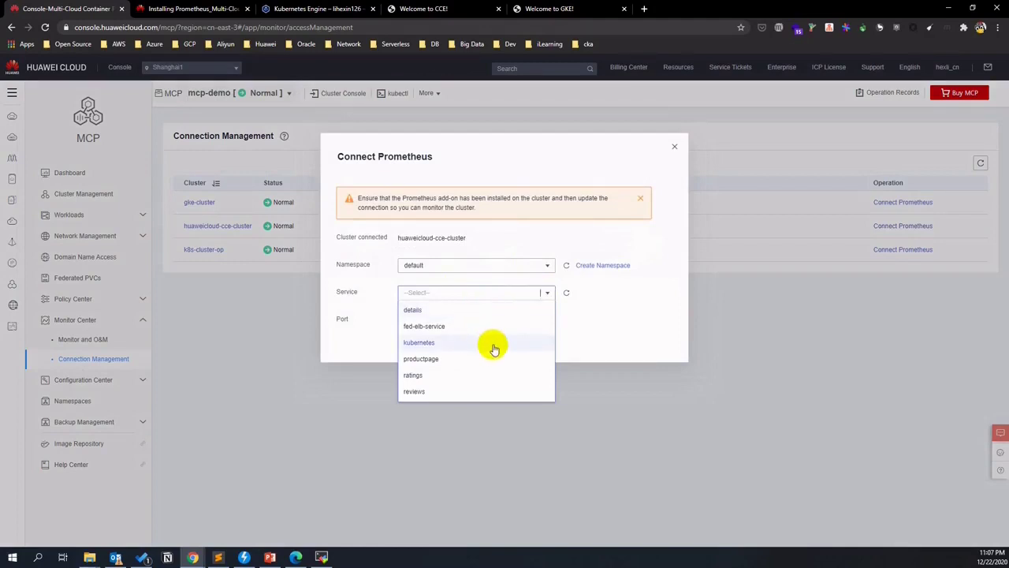
{"action": "left_click", "coordinate": [545, 268]}
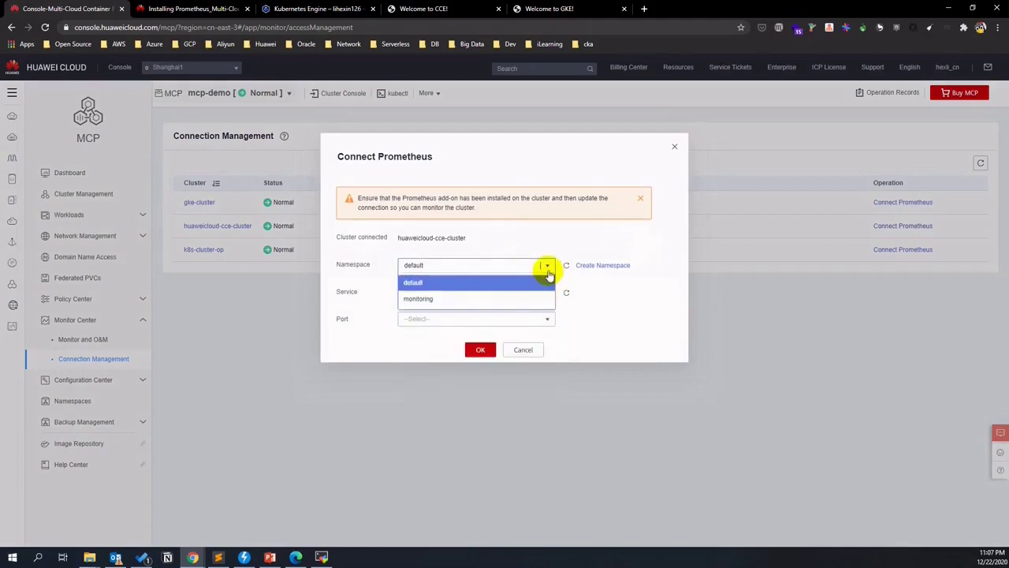
{"action": "left_click", "coordinate": [539, 297]}
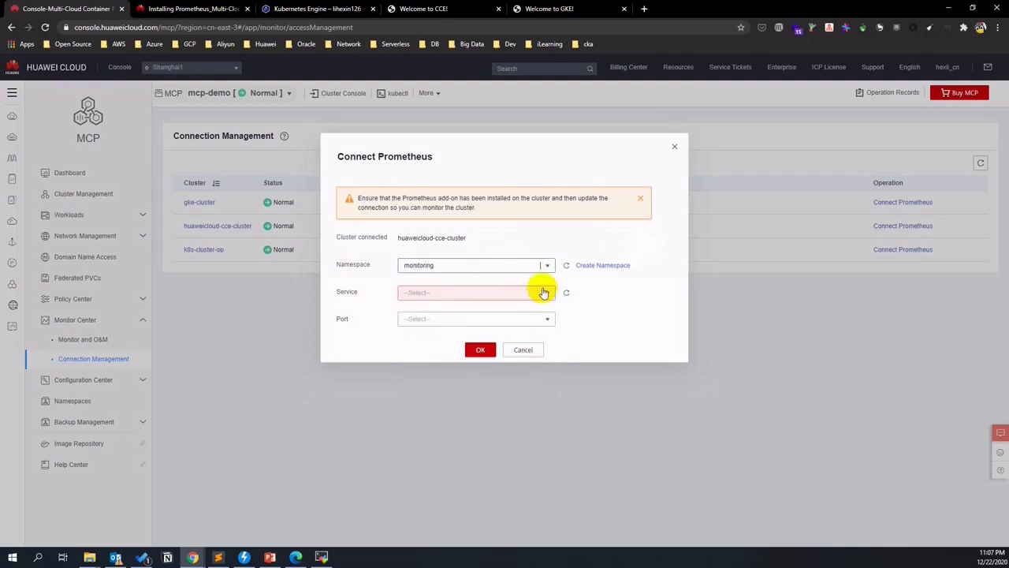
{"action": "left_click", "coordinate": [543, 293]}
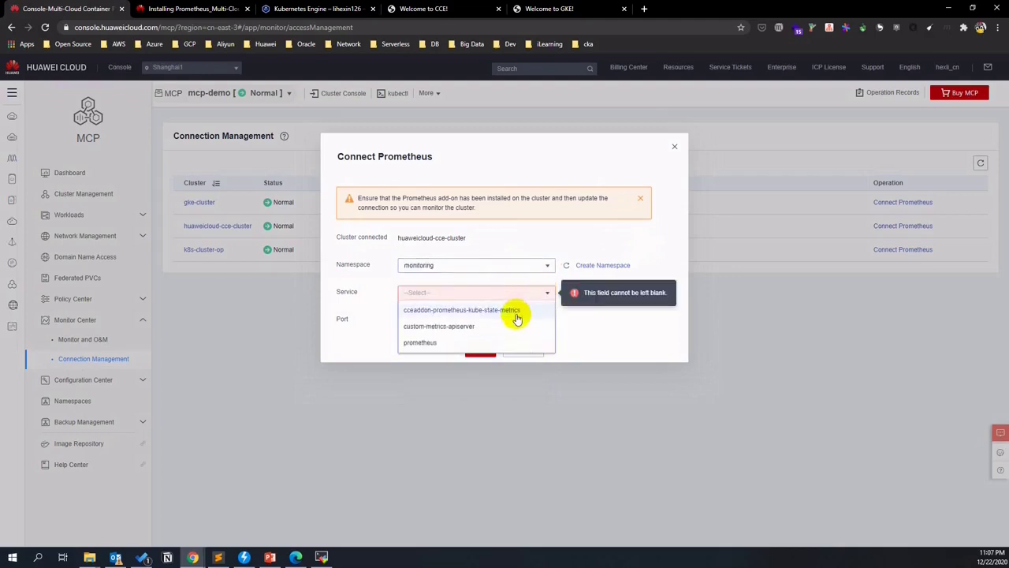
{"action": "left_click", "coordinate": [489, 342]}
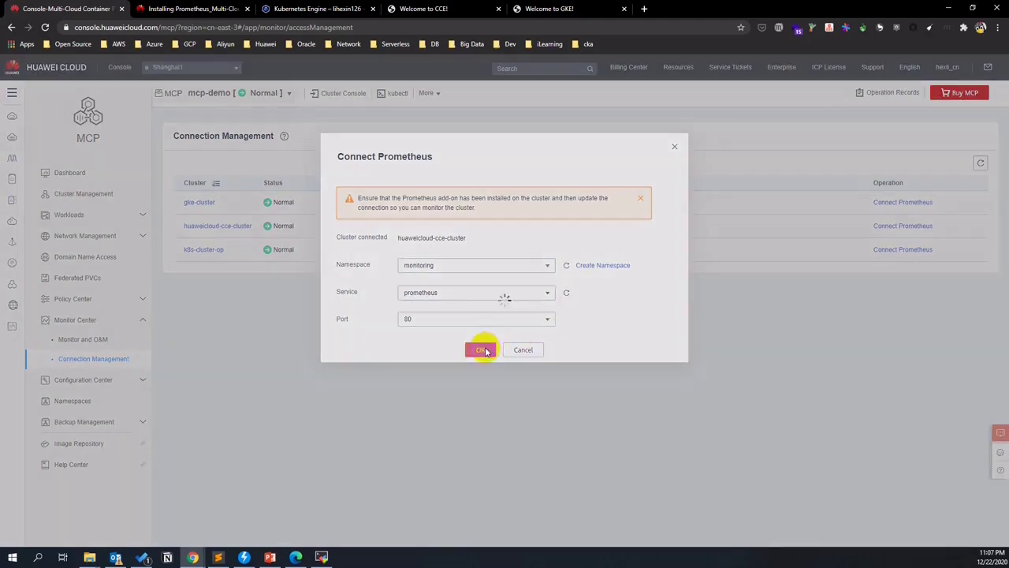
{"action": "left_click", "coordinate": [480, 349]}
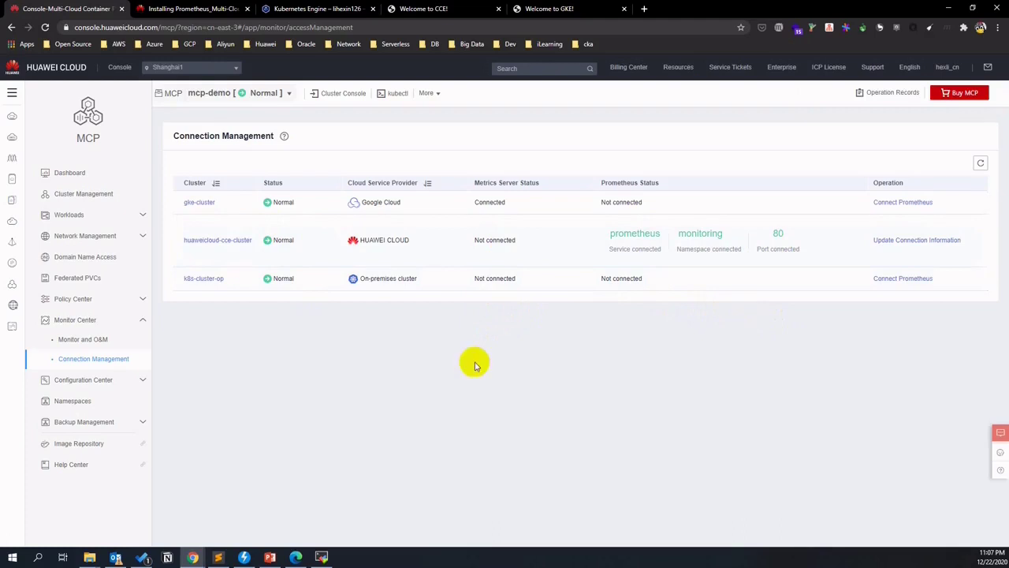
Refresh Monitoring and O&M and review the available monitored object types and namespaces.
{"action": "left_click", "coordinate": [107, 346]}
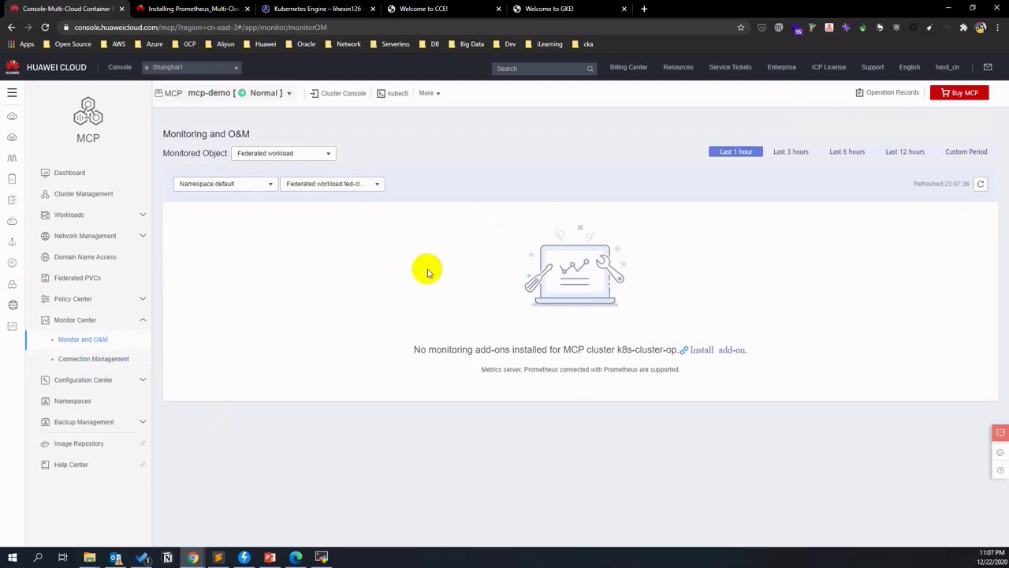
{"action": "left_click", "coordinate": [980, 182]}
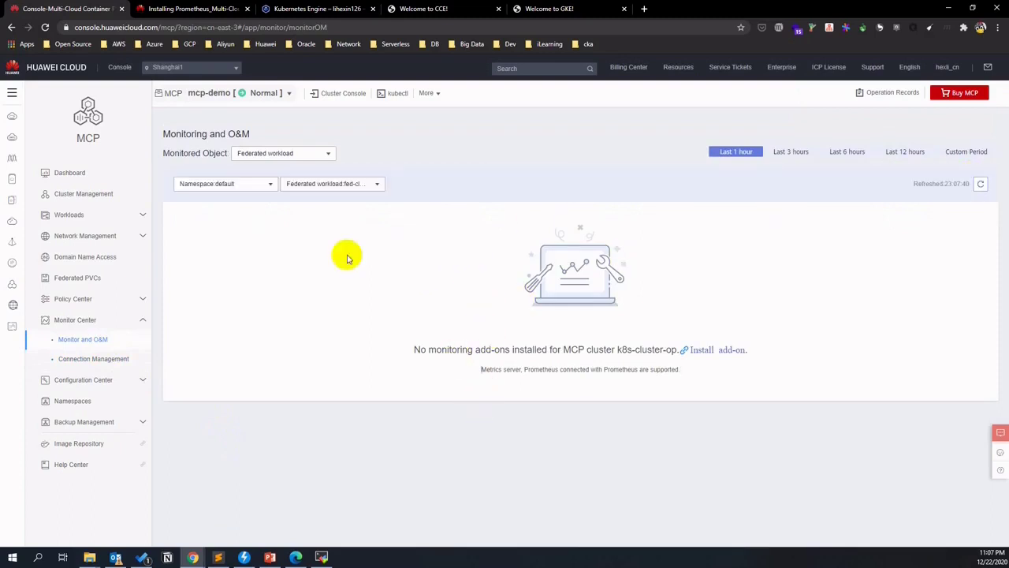
{"action": "left_click", "coordinate": [282, 155]}
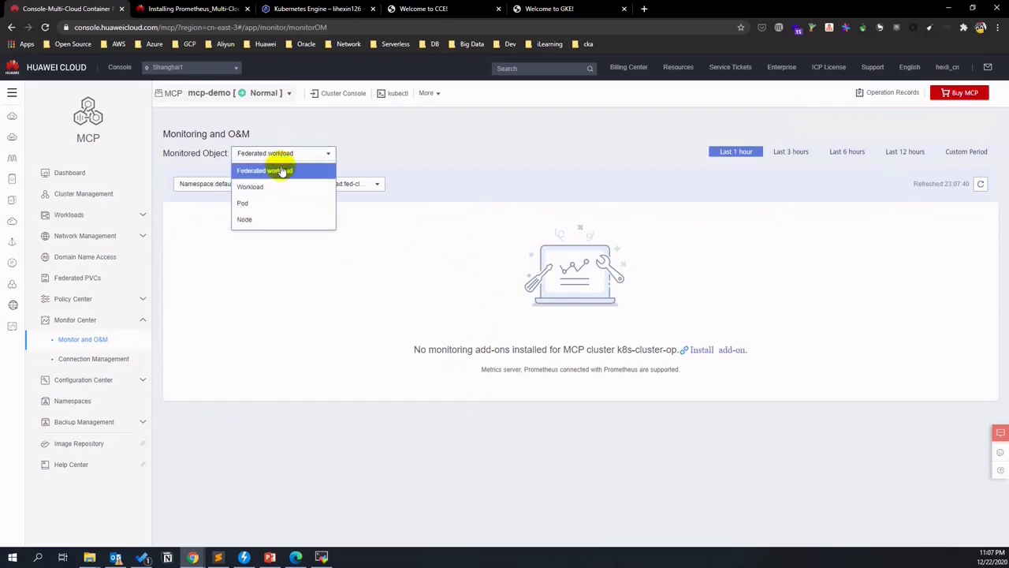
{"action": "left_click", "coordinate": [387, 154]}
{"action": "left_click", "coordinate": [261, 184]}
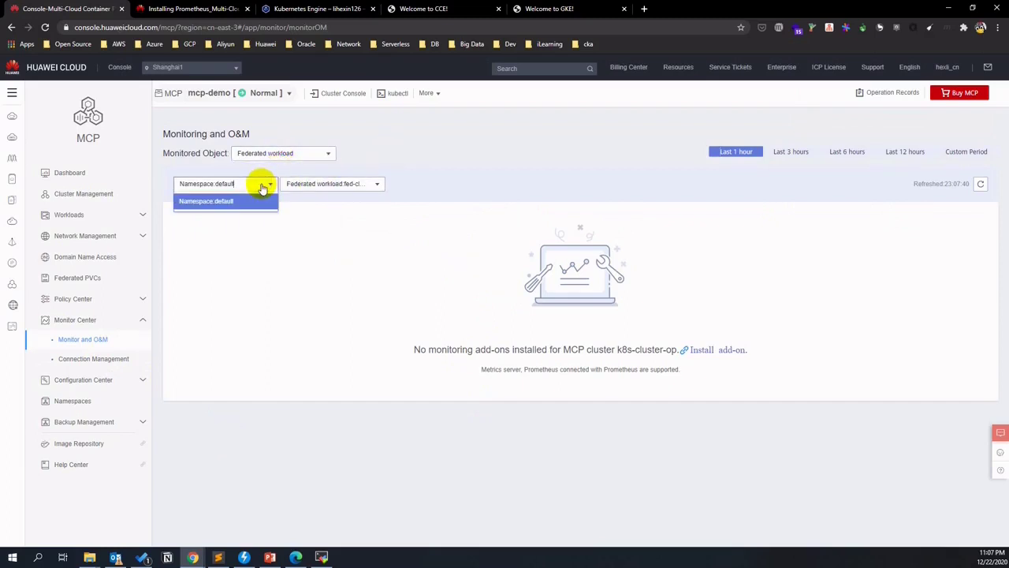
{"action": "left_click", "coordinate": [271, 183]}
{"action": "left_click", "coordinate": [304, 157]}
Switch the monitored federated workload to web and check its monitoring view with the monitored object type kept as Federated workload.
{"action": "left_click", "coordinate": [342, 184]}
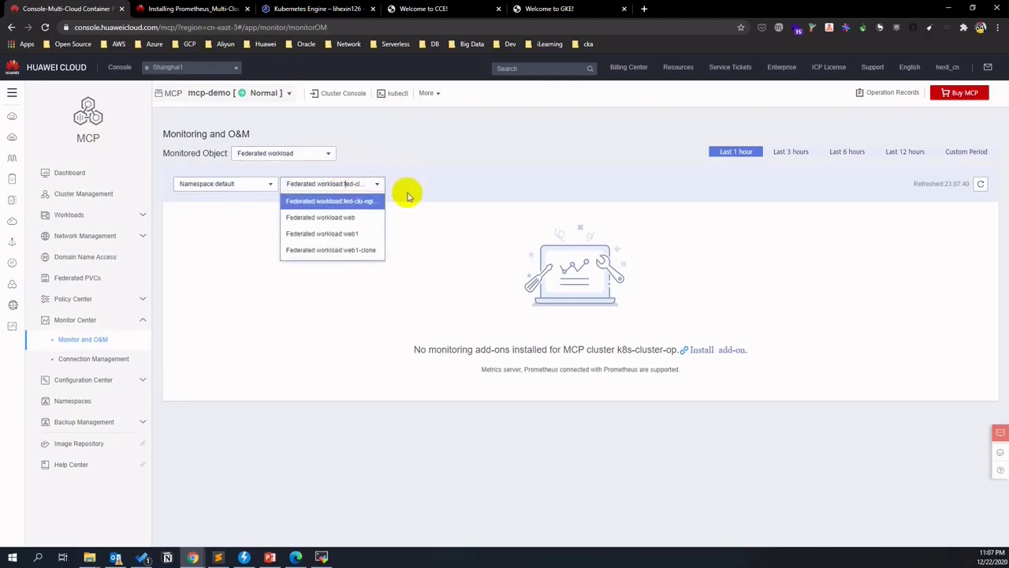
{"action": "left_click", "coordinate": [355, 220]}
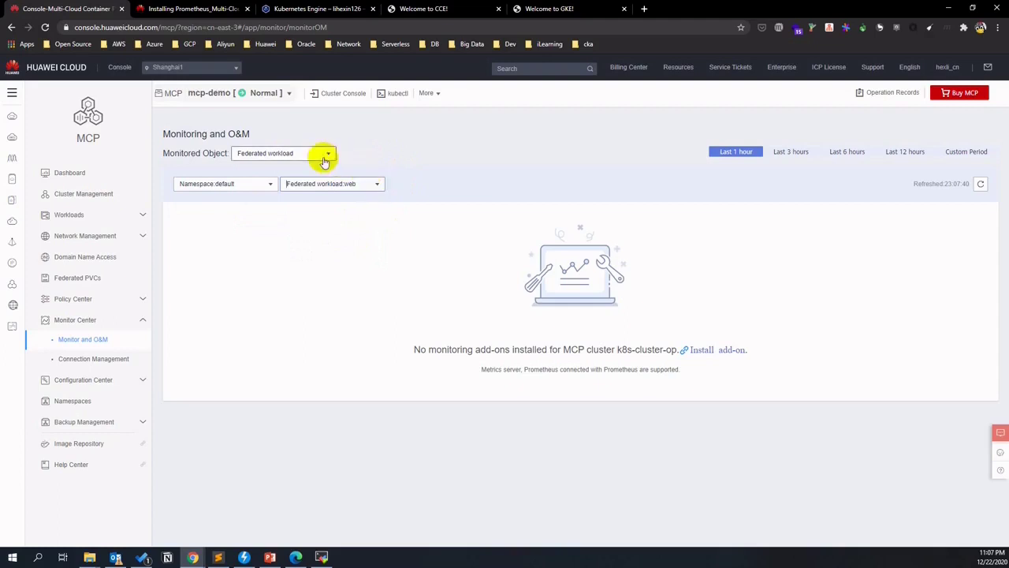
{"action": "left_click", "coordinate": [316, 156]}
{"action": "left_click", "coordinate": [386, 167]}
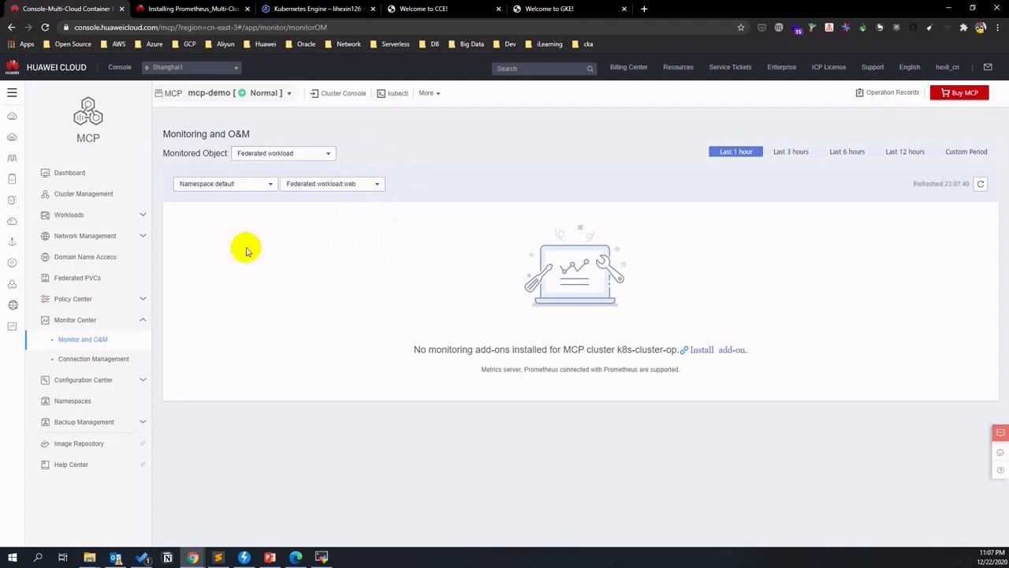
Look through the federated ConfigMaps, the namespaces and the backup policy of mcp-demo.
{"action": "left_click", "coordinate": [126, 380]}
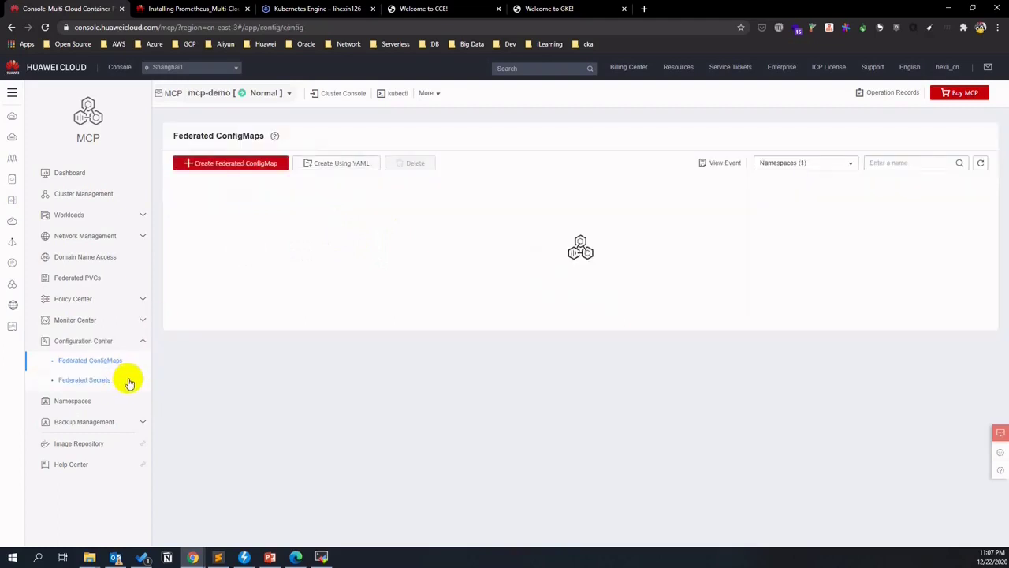
{"action": "left_click", "coordinate": [114, 400]}
{"action": "left_click", "coordinate": [135, 385]}
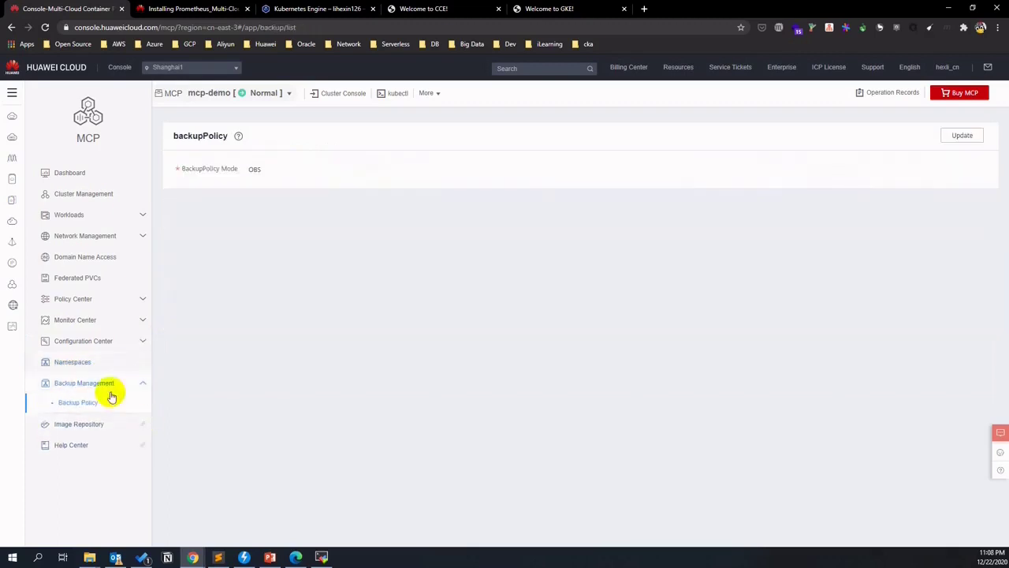
{"action": "left_click", "coordinate": [85, 402]}
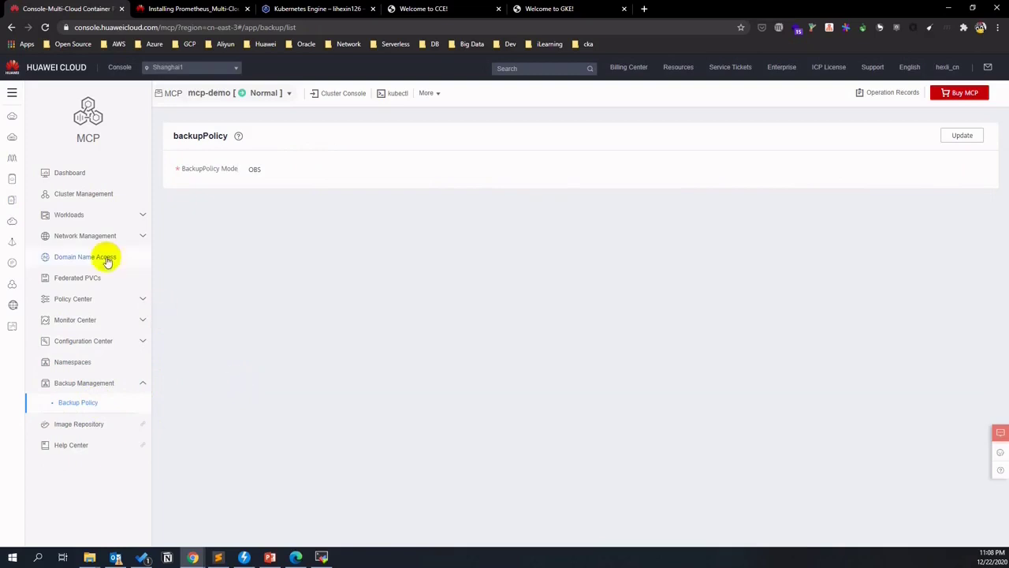
Return to the mcp-demo dashboard and refresh its overview of workloads, clusters and cluster resources.
{"action": "left_click", "coordinate": [82, 180]}
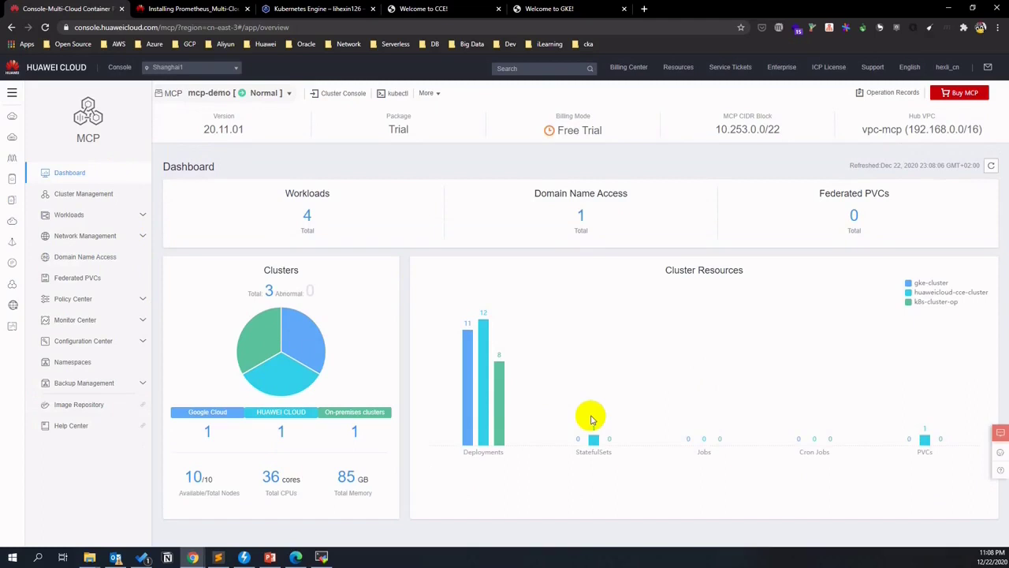
{"action": "left_click", "coordinate": [990, 165]}
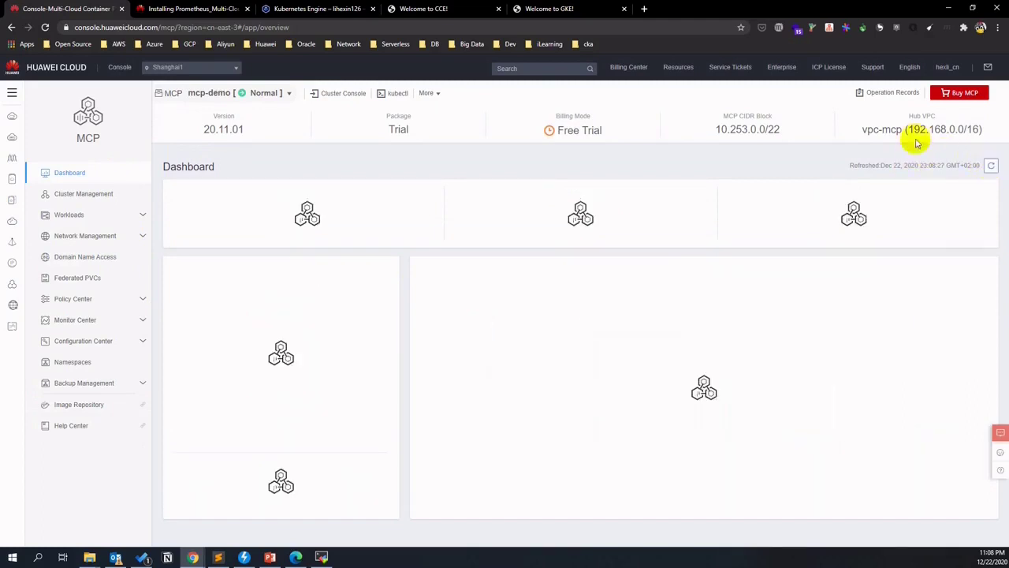